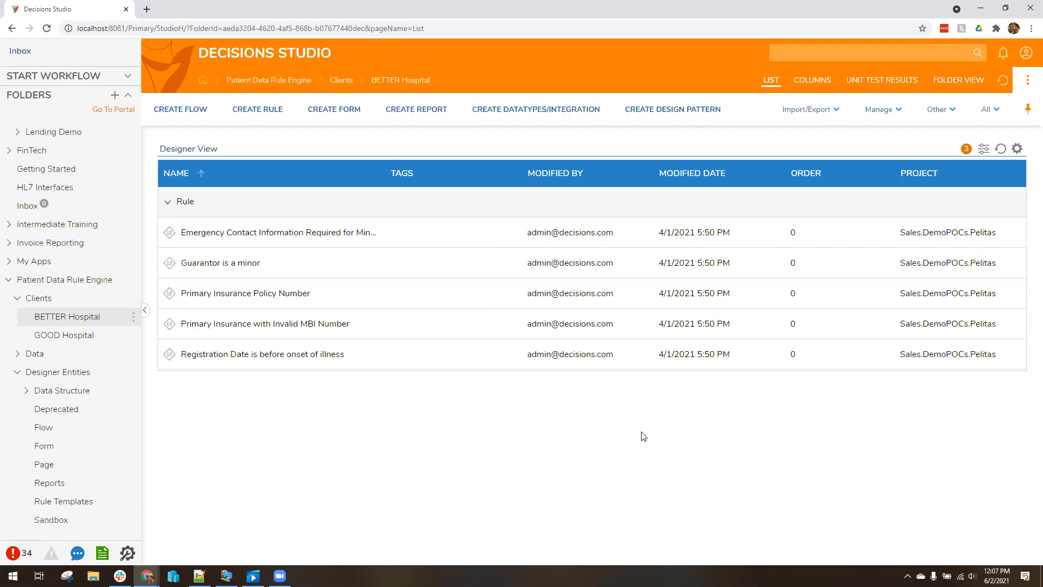
Select the GOOD Hospital folder to list its rules, then start Postman from the Start search
{"action": "left_click", "coordinate": [76, 334]}
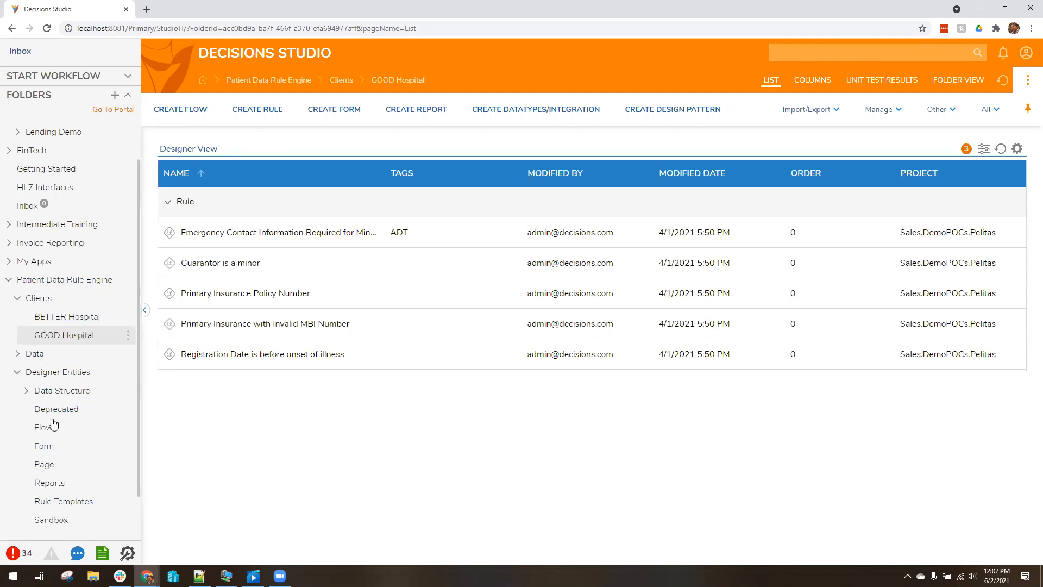
{"action": "left_click", "coordinate": [13, 576]}
{"action": "type", "text": "postman"}
{"action": "key", "text": "Return"}
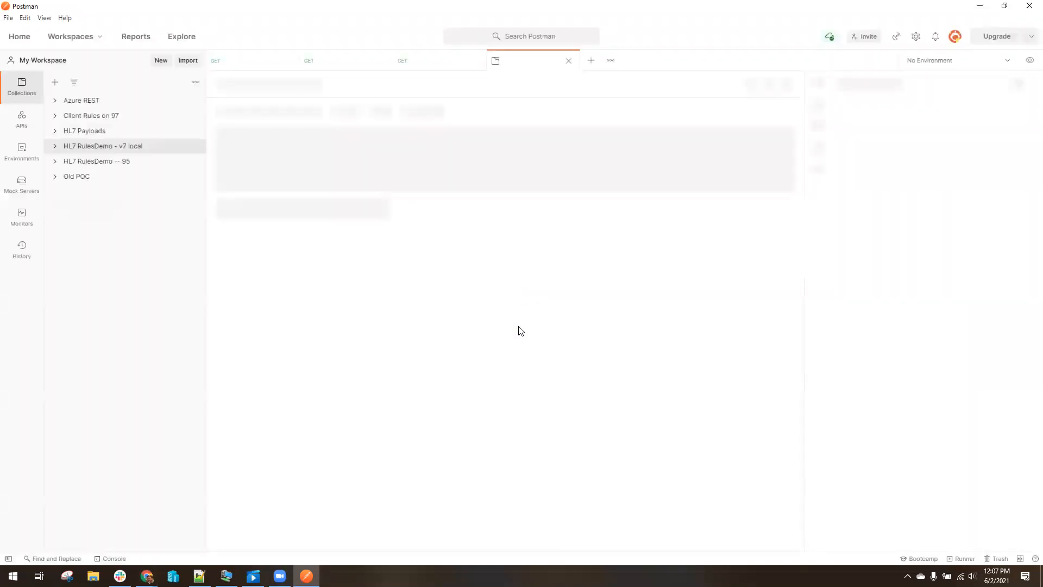
Open the GOOD - Missing Phone request and review its ClientID and HealthRules endpoint
{"action": "left_click", "coordinate": [119, 147]}
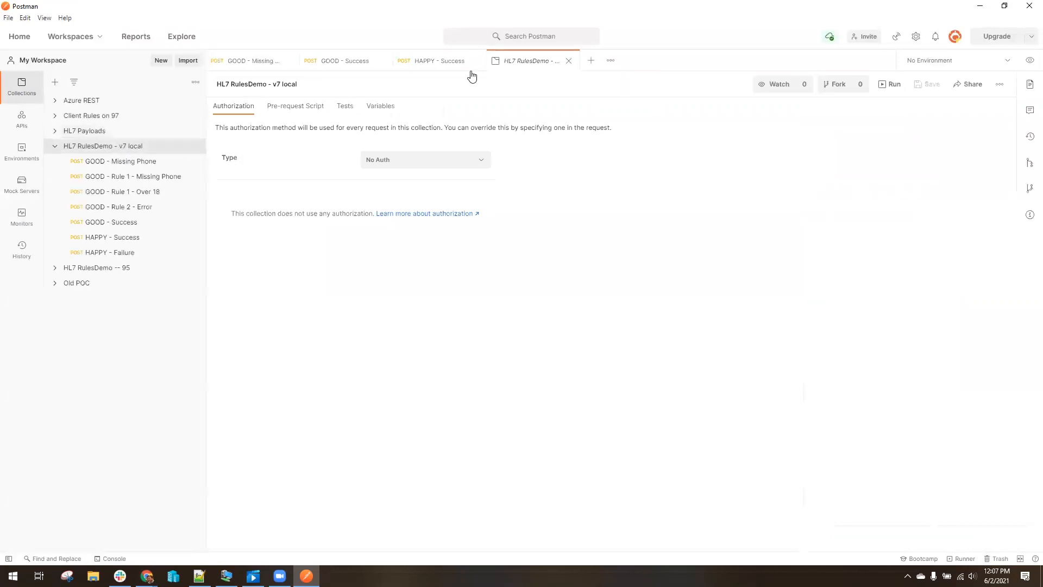
{"action": "left_click", "coordinate": [569, 60]}
{"action": "left_click", "coordinate": [259, 58]}
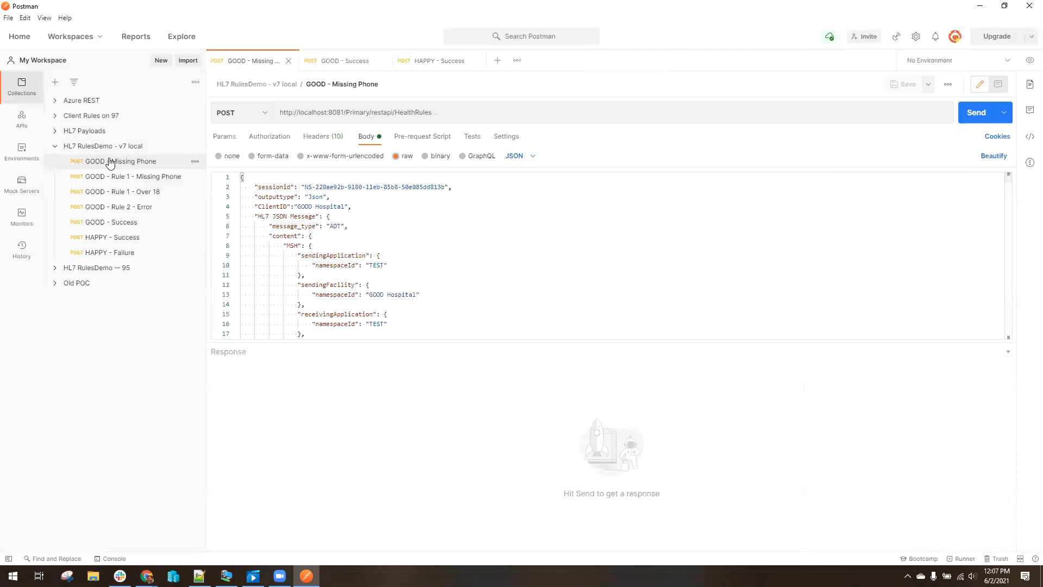
{"action": "left_click_drag", "start_coordinate": [263, 206], "coordinate": [353, 207]}
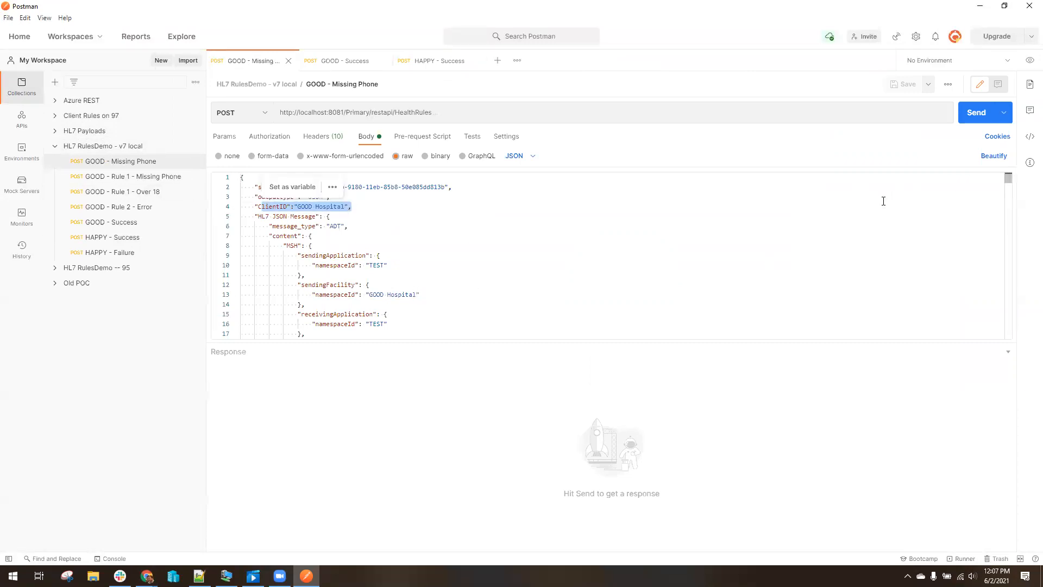
{"action": "left_click_drag", "start_coordinate": [1008, 178], "coordinate": [1021, 132]}
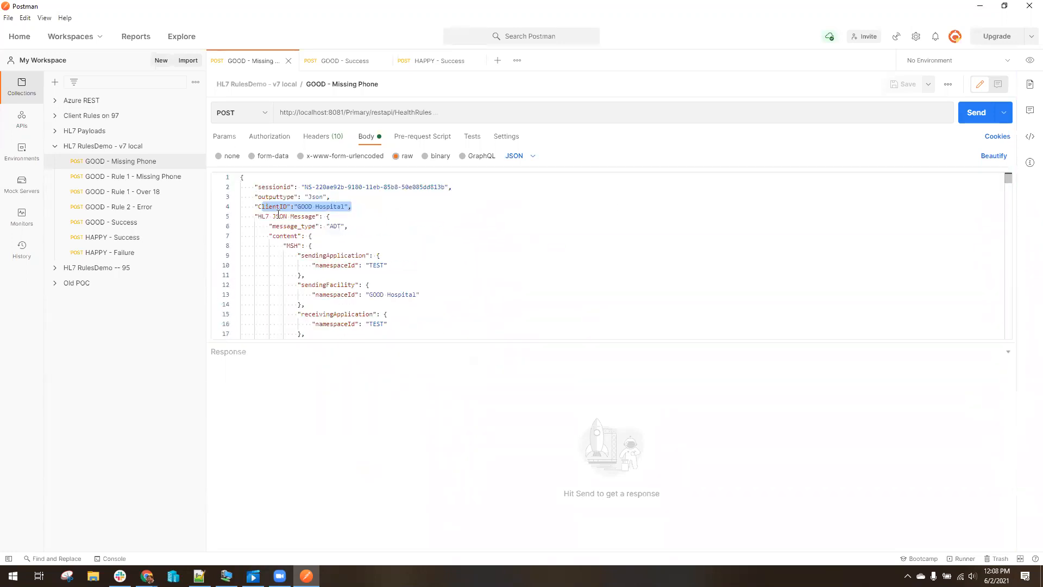
{"action": "left_click", "coordinate": [373, 208]}
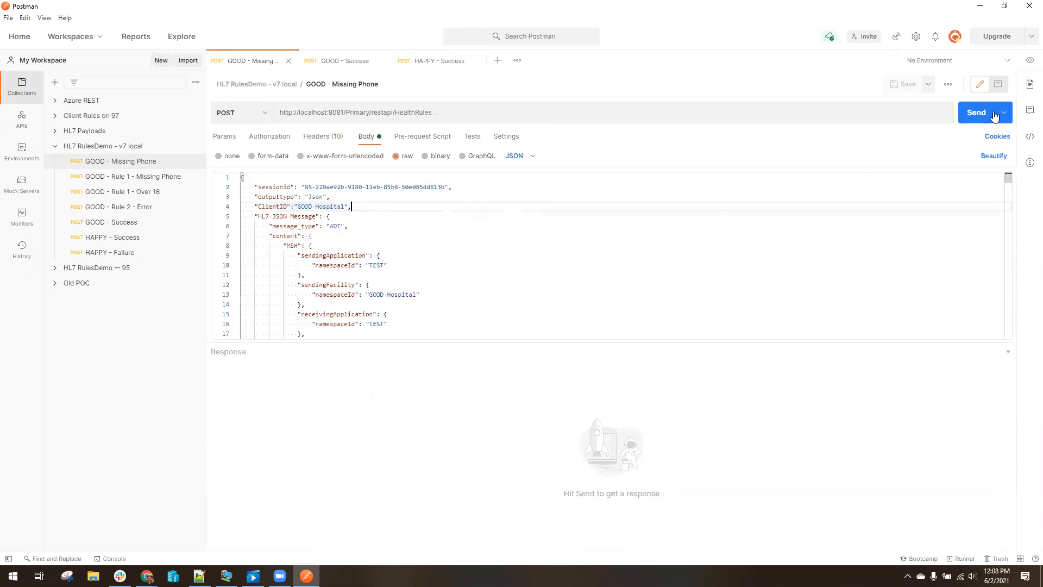
{"action": "left_click_drag", "start_coordinate": [304, 112], "coordinate": [535, 116]}
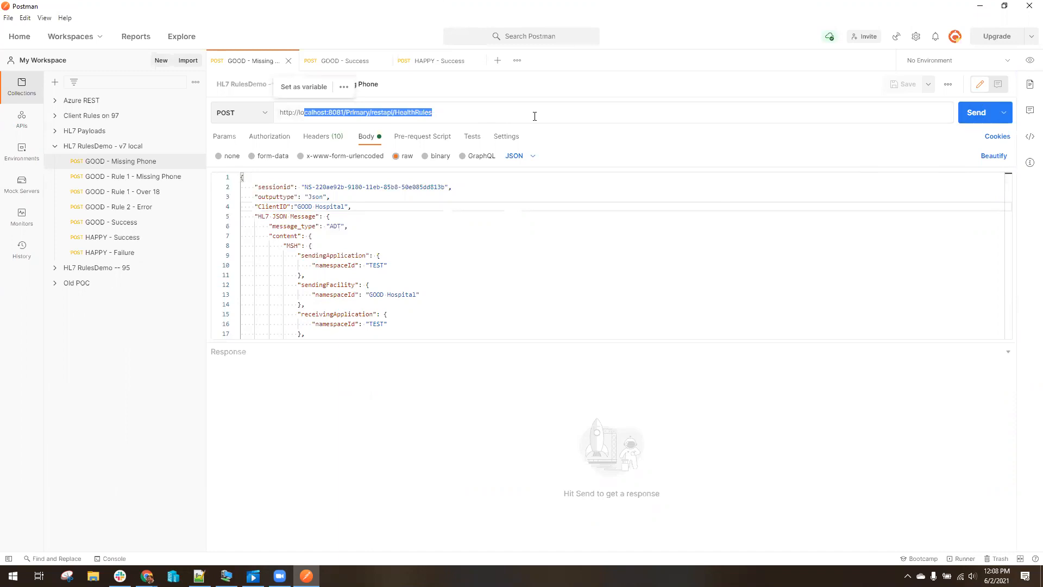
{"action": "left_click", "coordinate": [534, 116]}
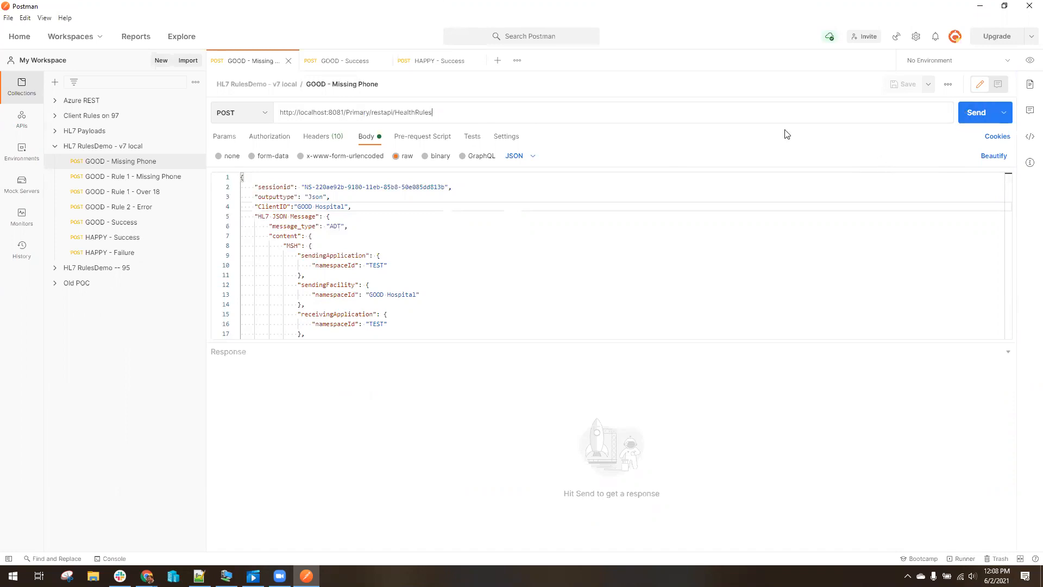
Send GOOD - Missing Phone and review the Red 'under 18' error message
{"action": "left_click", "coordinate": [972, 118]}
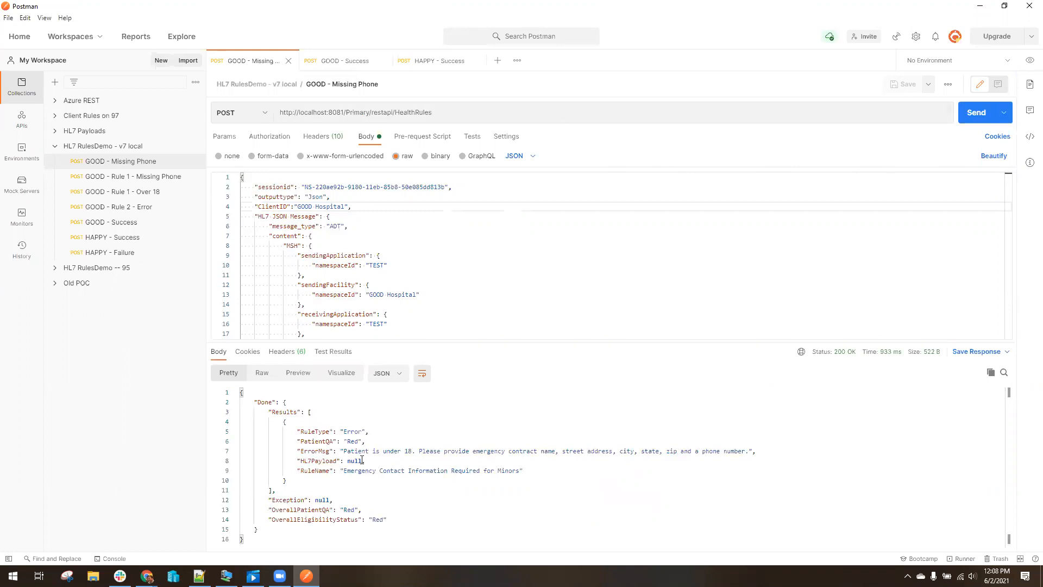
{"action": "left_click_drag", "start_coordinate": [339, 451], "coordinate": [745, 451]}
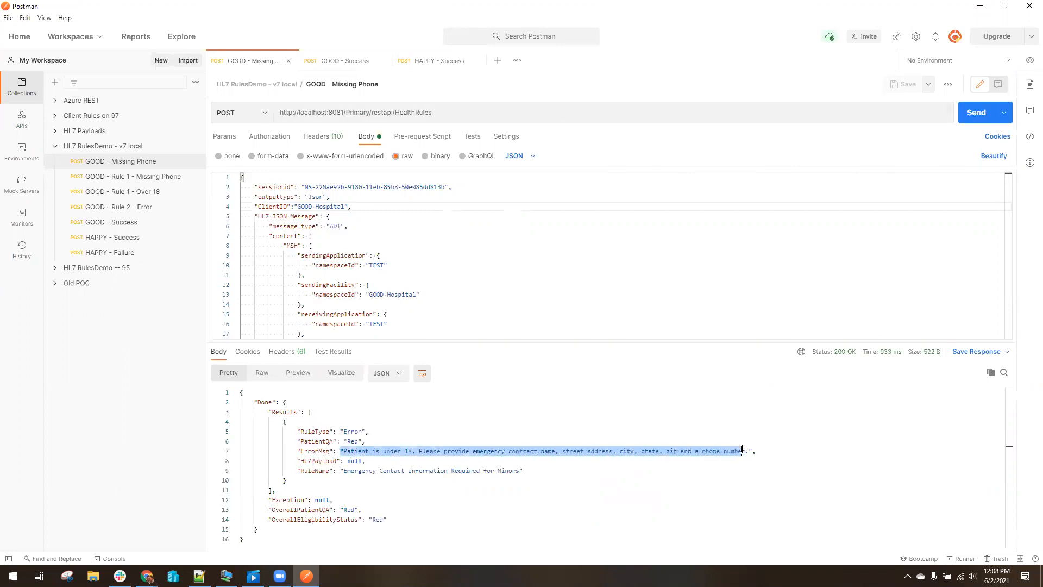
{"action": "left_click", "coordinate": [569, 450]}
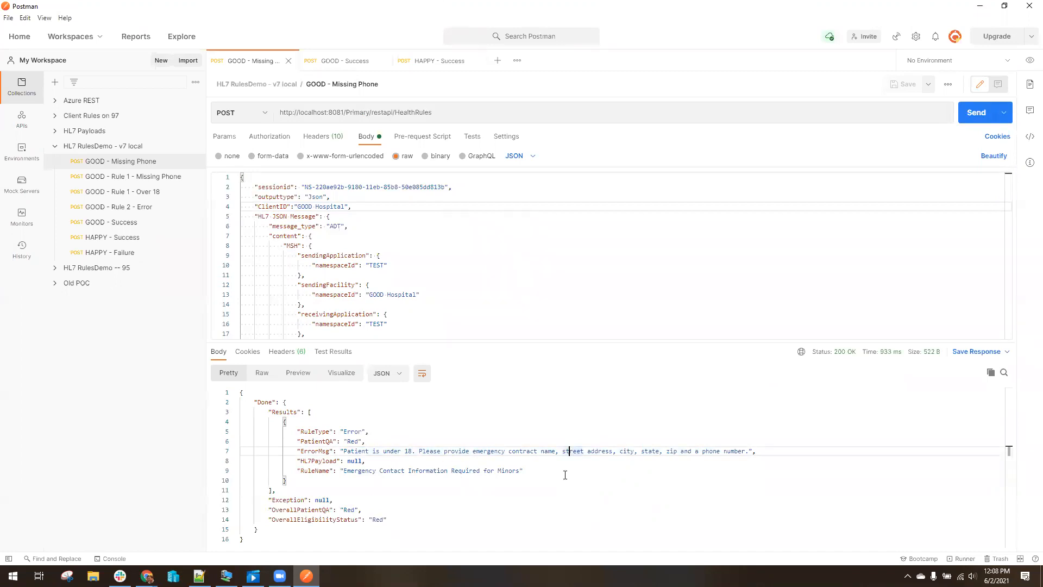
{"action": "left_click", "coordinate": [147, 576]}
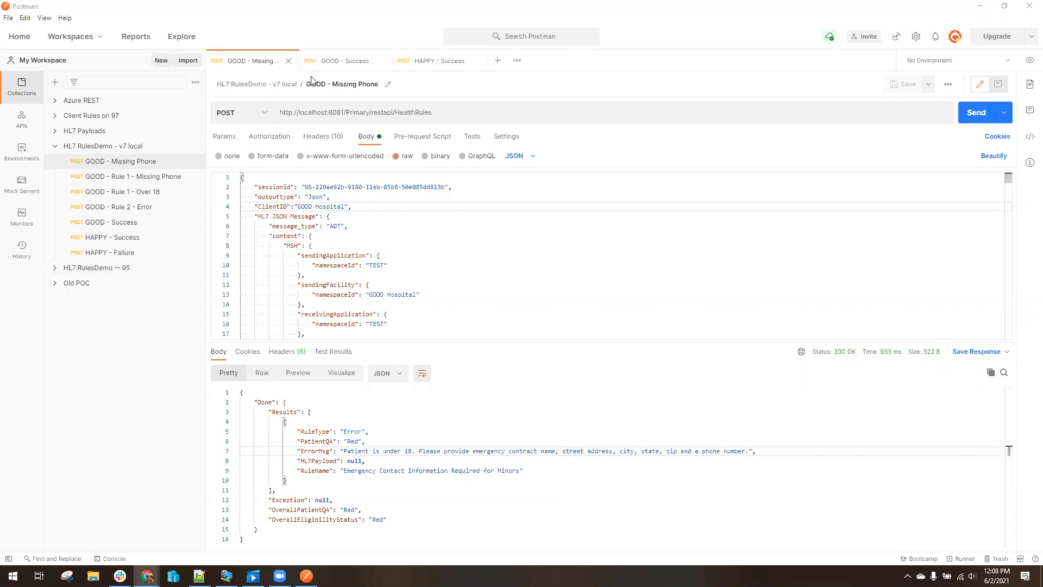
{"action": "left_click", "coordinate": [351, 58]}
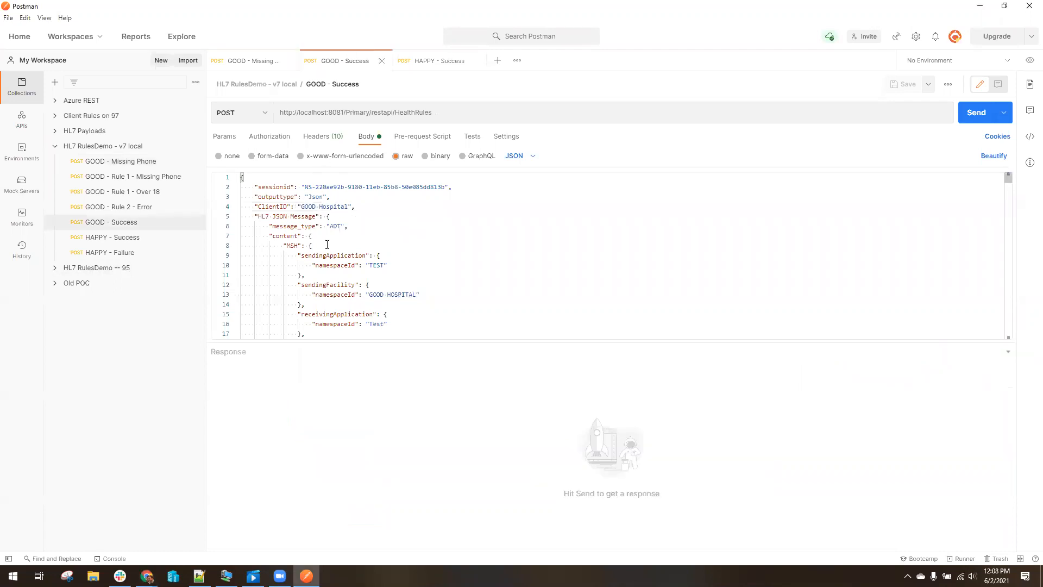
Send GOOD - Success and check the Green results in the response
{"action": "left_click", "coordinate": [978, 115]}
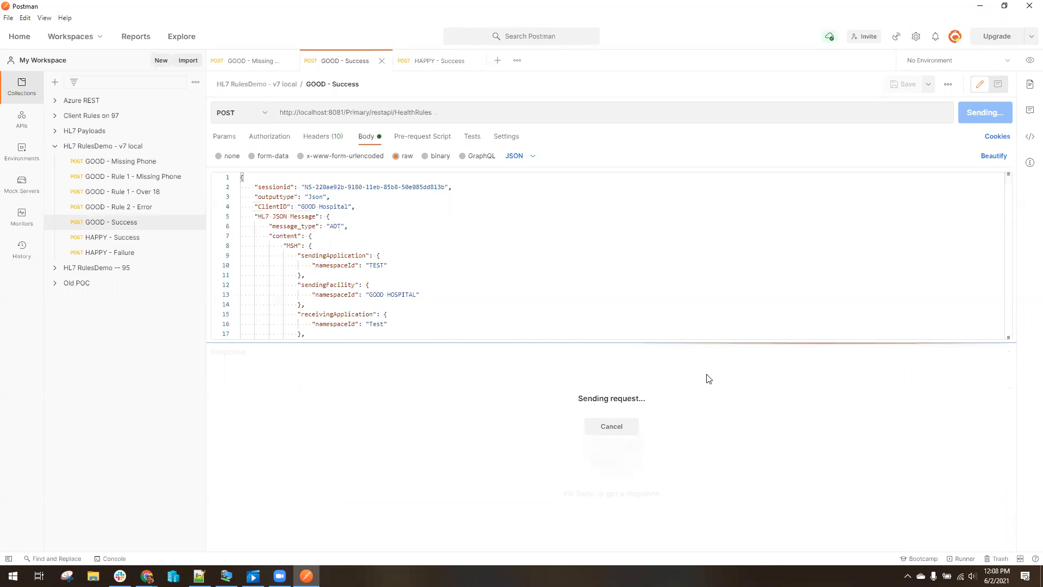
{"action": "left_click_drag", "start_coordinate": [286, 411], "coordinate": [568, 484]}
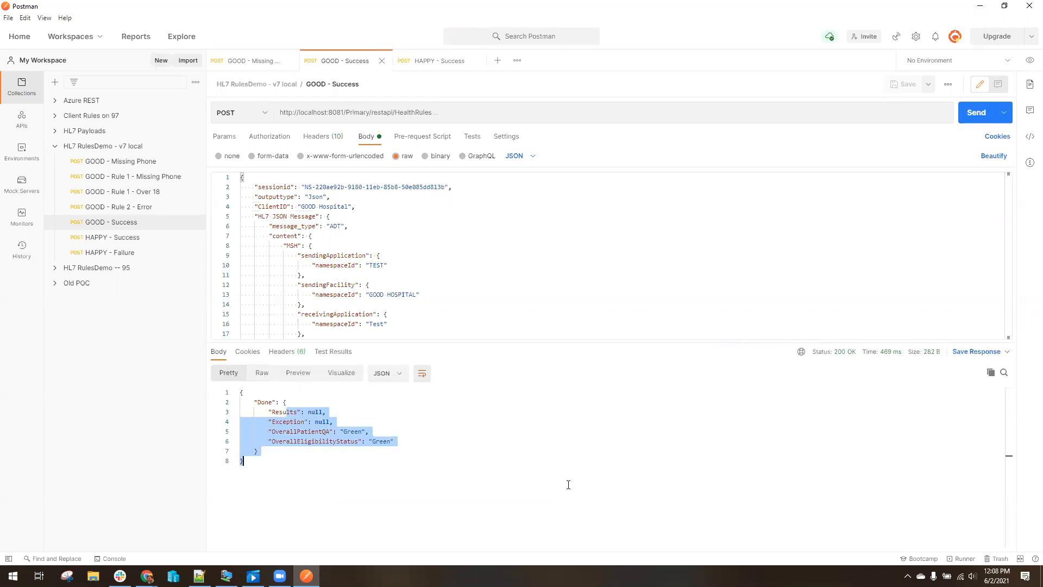
{"action": "left_click", "coordinate": [569, 484]}
Append 123 to the ClientID and confirm the response is an Invalid Client ID exception
{"action": "left_click", "coordinate": [347, 204]}
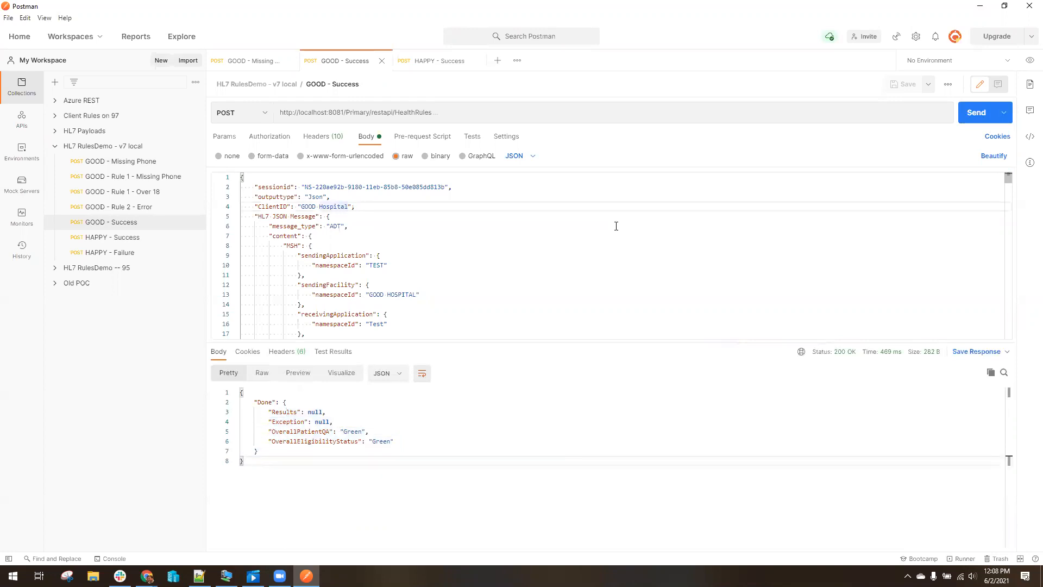
{"action": "type", "text": "123"}
{"action": "left_click", "coordinate": [977, 114]}
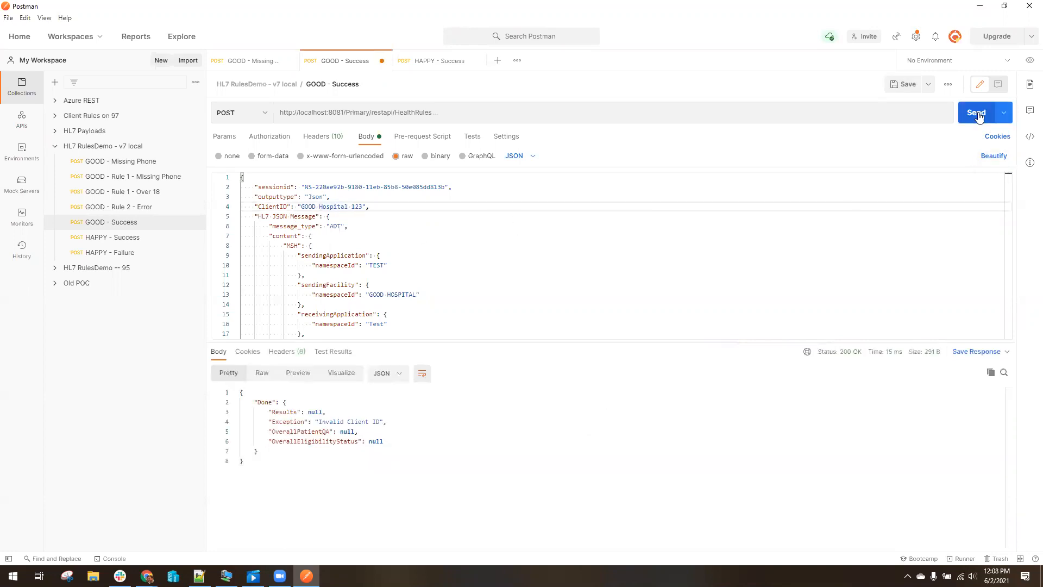
{"action": "left_click_drag", "start_coordinate": [289, 422], "coordinate": [387, 422]}
Restore the ClientID to 'GOOD Hospital' and resend to get Green statuses again
{"action": "left_click", "coordinate": [362, 206]}
{"action": "key", "text": "BackSpace"}
{"action": "key", "text": "BackSpace"}
{"action": "key", "text": "BackSpace"}
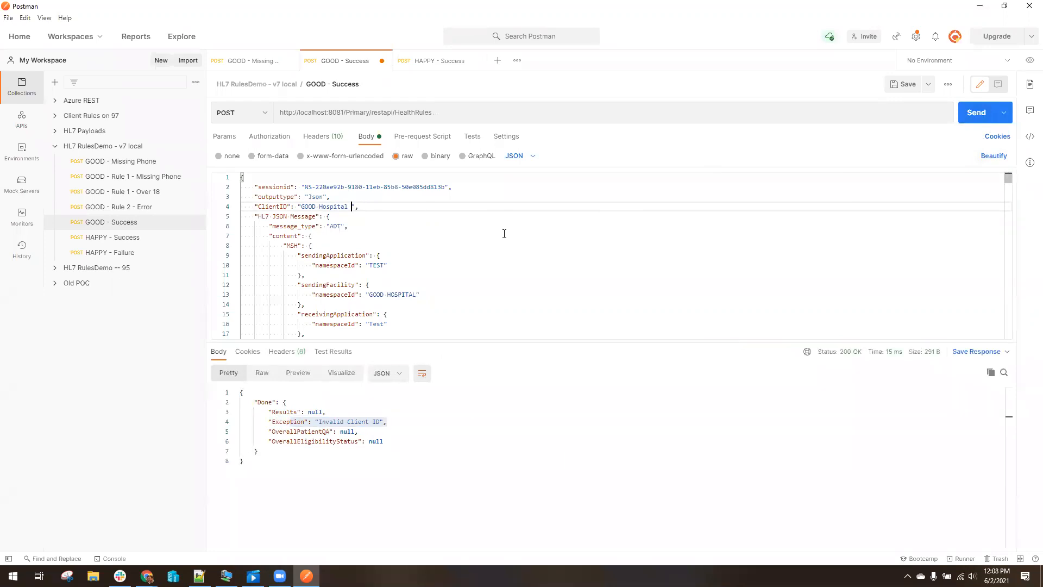
{"action": "key", "text": "BackSpace"}
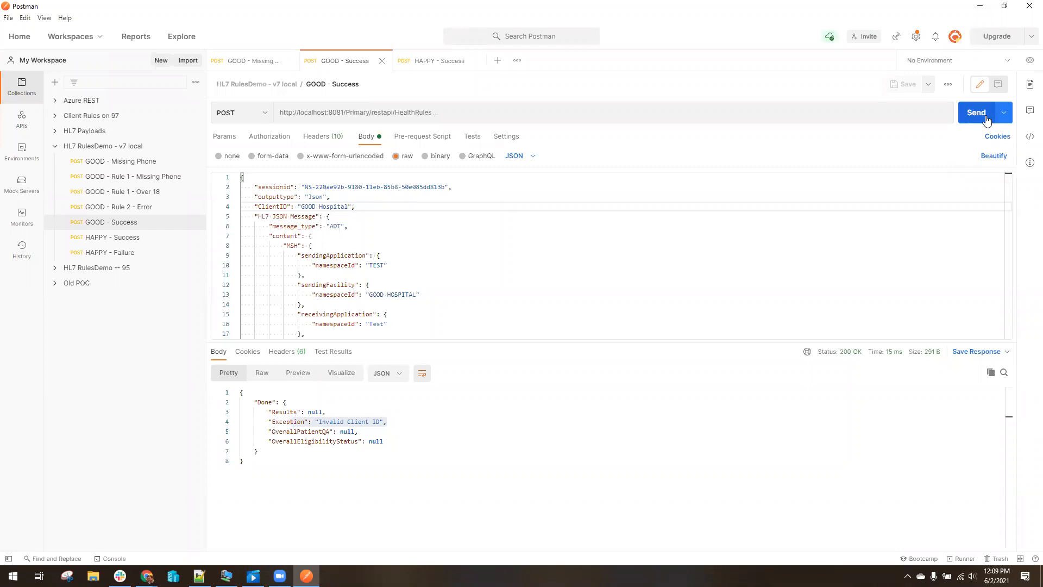
{"action": "left_click", "coordinate": [973, 112]}
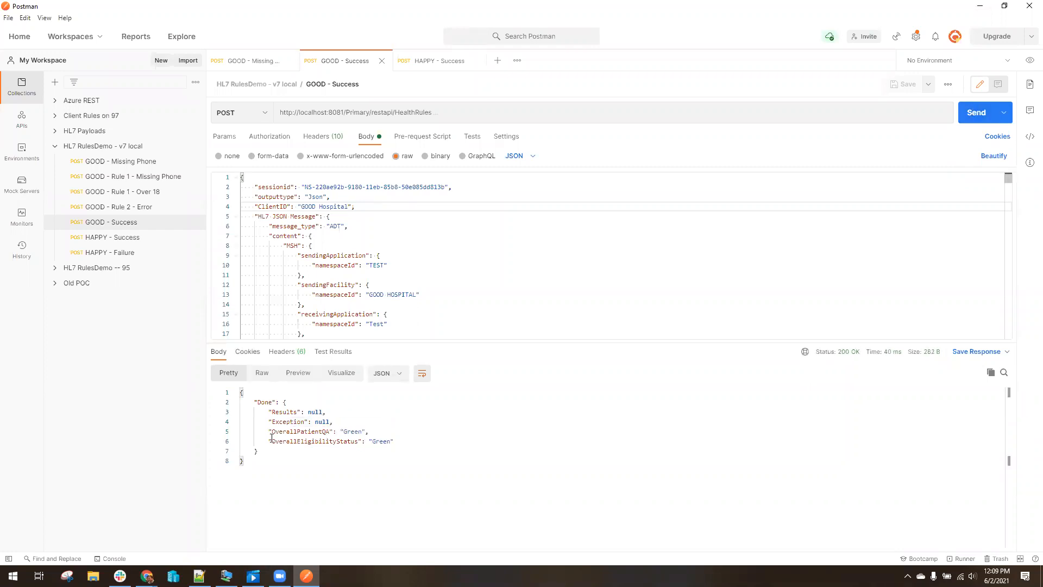
{"action": "left_click_drag", "start_coordinate": [254, 422], "coordinate": [392, 458]}
{"action": "left_click", "coordinate": [517, 466]}
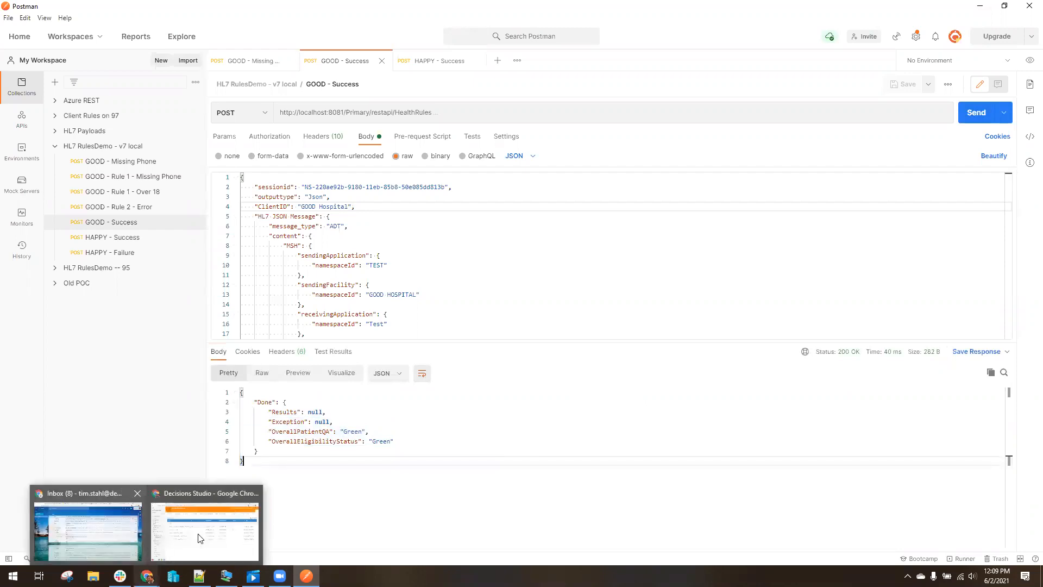
Back in Decisions Studio, go to Designer Entities > Flow and bring up Build New Client Ruleset's actions
{"action": "left_click", "coordinate": [206, 525]}
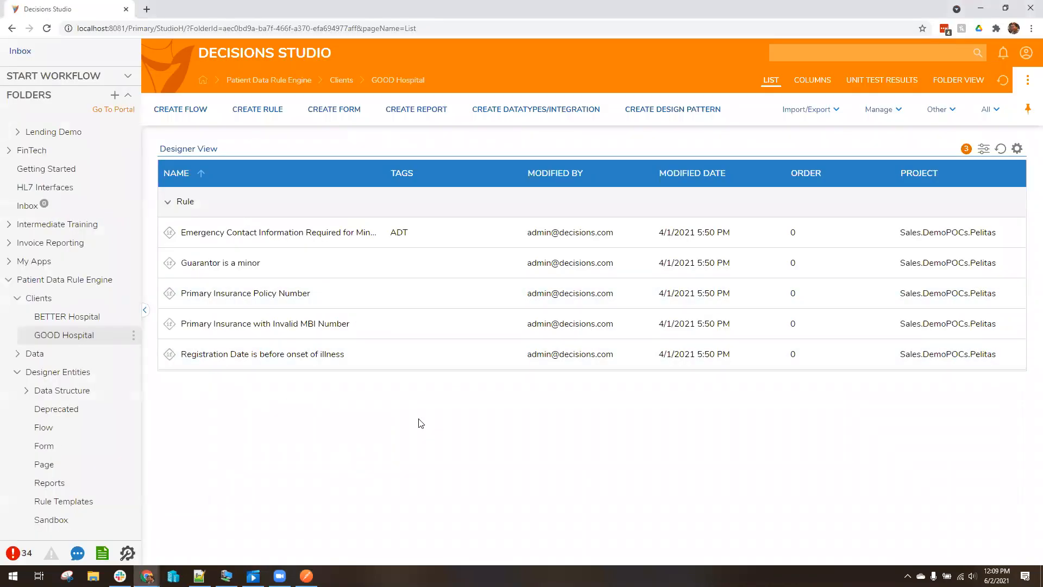
{"action": "left_click", "coordinate": [18, 298]}
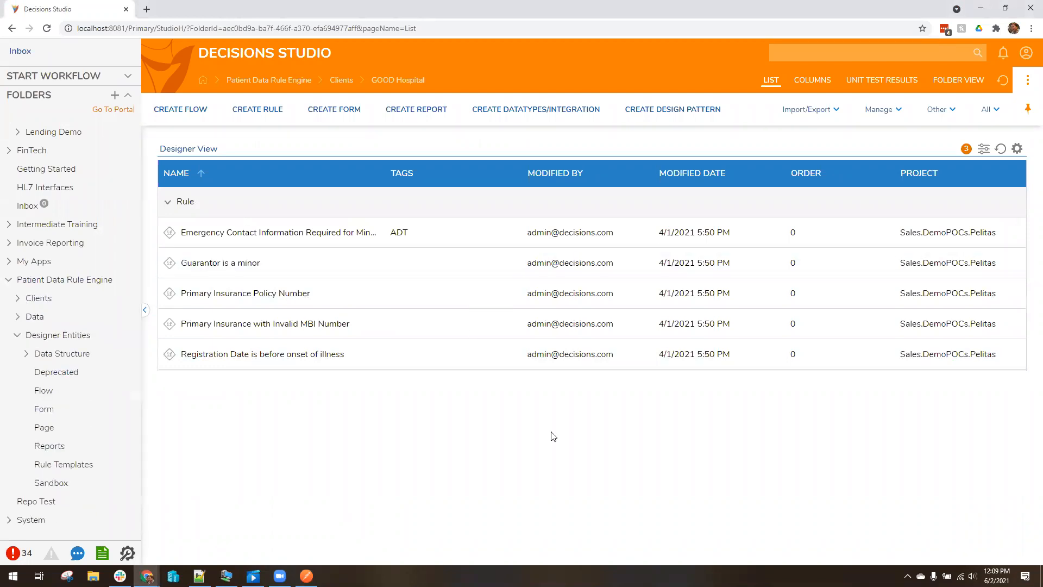
{"action": "left_click", "coordinate": [66, 466]}
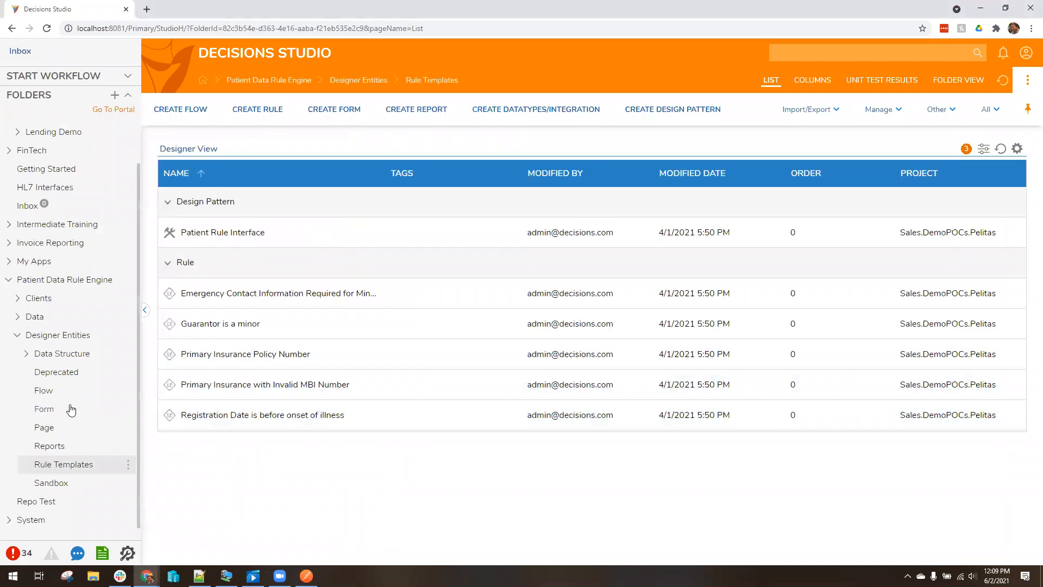
{"action": "left_click", "coordinate": [61, 393]}
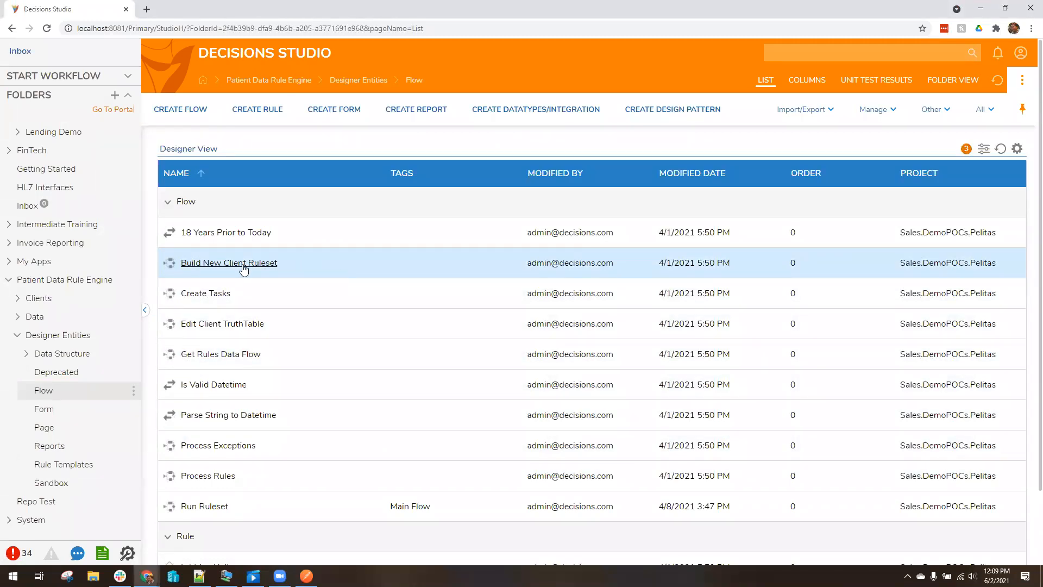
{"action": "left_click", "coordinate": [244, 267]}
Run Build New Client Ruleset and enter the client name 'HAPPY Hospital'
{"action": "left_click", "coordinate": [308, 179]}
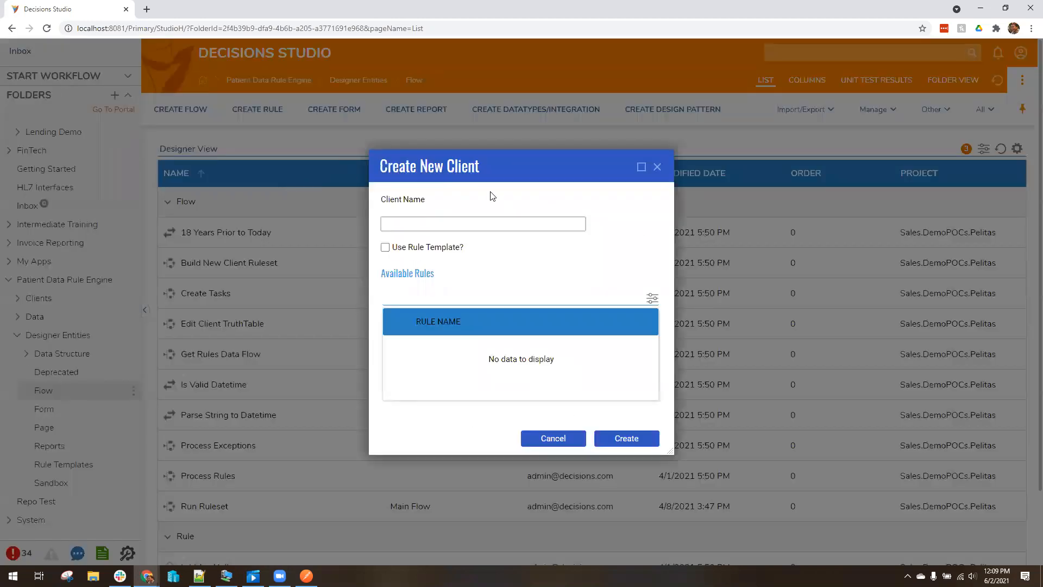
{"action": "left_click", "coordinate": [455, 221]}
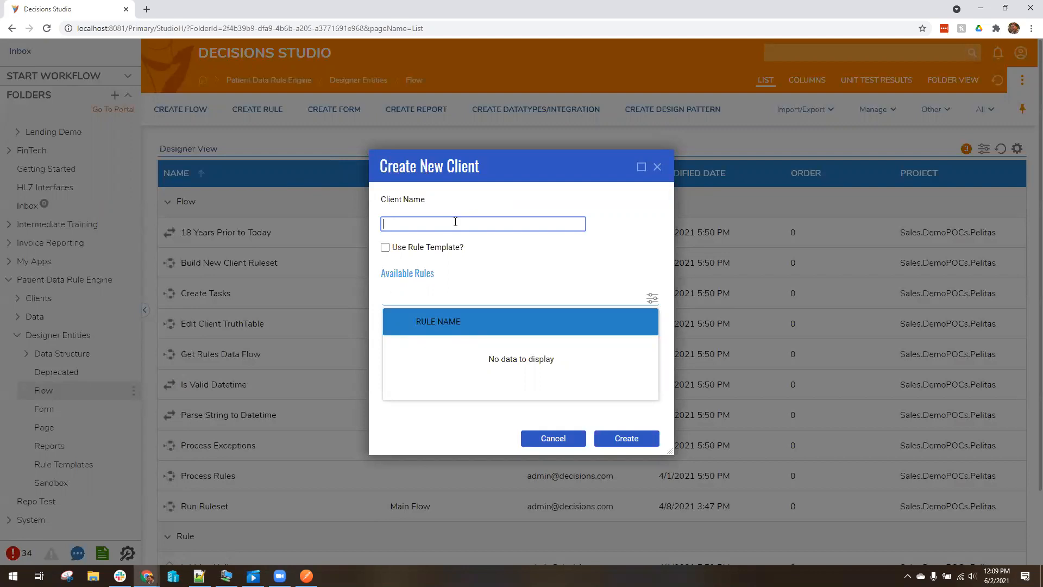
{"action": "type", "text": "HAPPY Hospital"}
Base the client on the rule template, create it, and open the HAPPY Hospital folder
{"action": "left_click", "coordinate": [386, 248]}
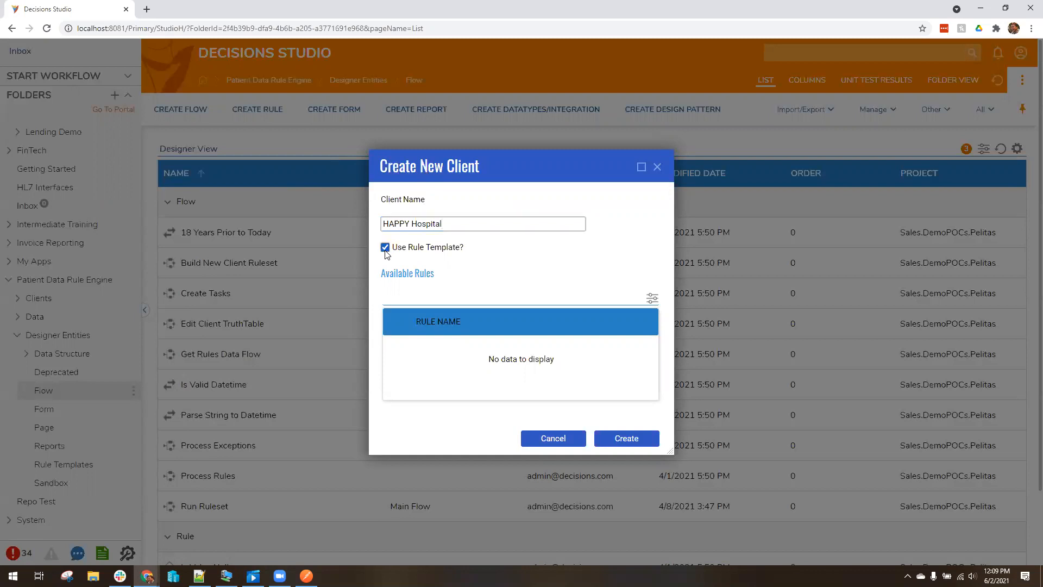
{"action": "scroll", "coordinate": [652, 342], "scroll_direction": "down", "scroll_amount": 2}
{"action": "scroll", "coordinate": [652, 339], "scroll_direction": "up", "scroll_amount": 2}
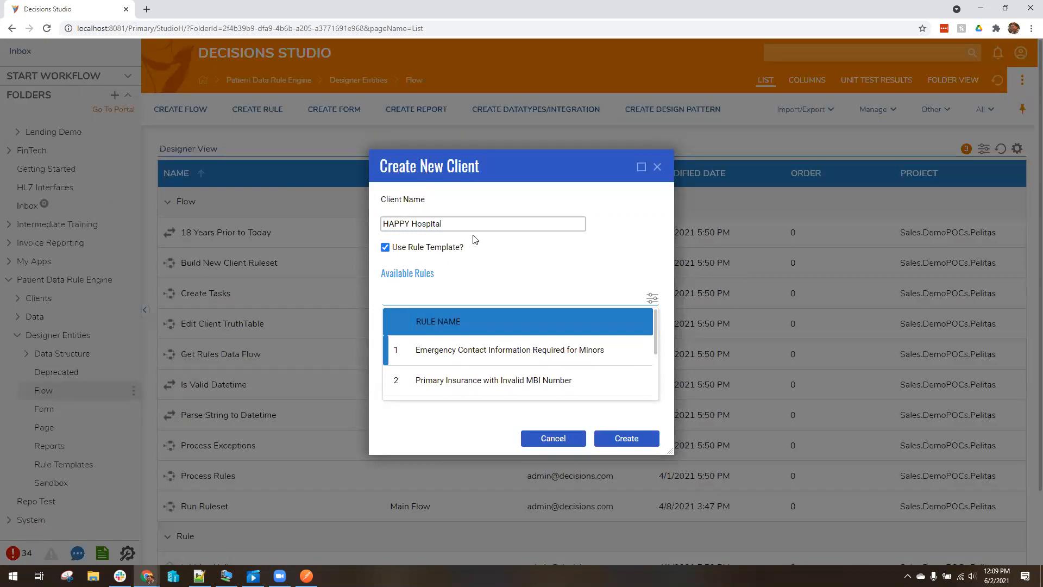
{"action": "left_click", "coordinate": [638, 438]}
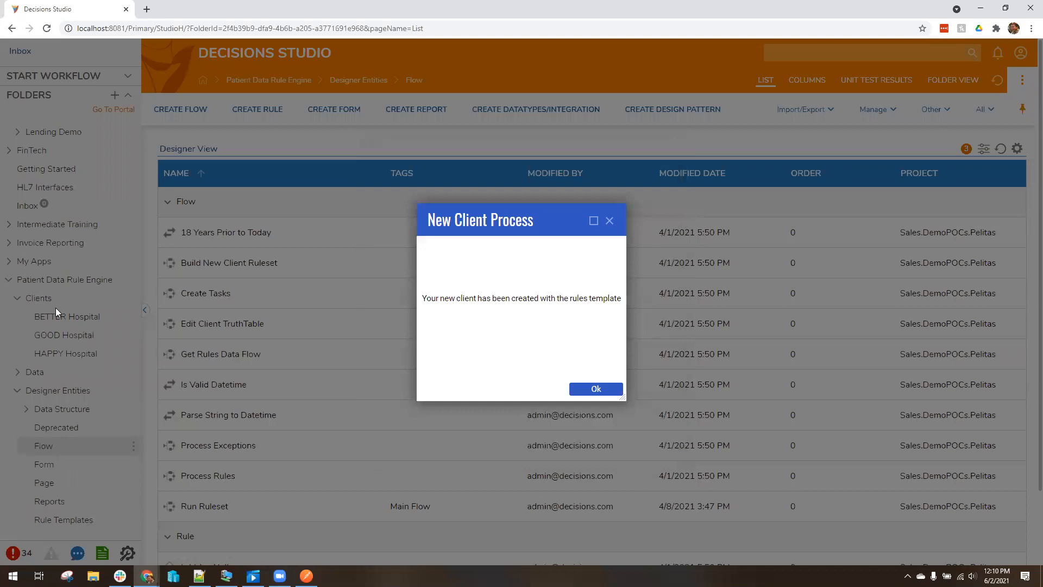
{"action": "left_click", "coordinate": [597, 389]}
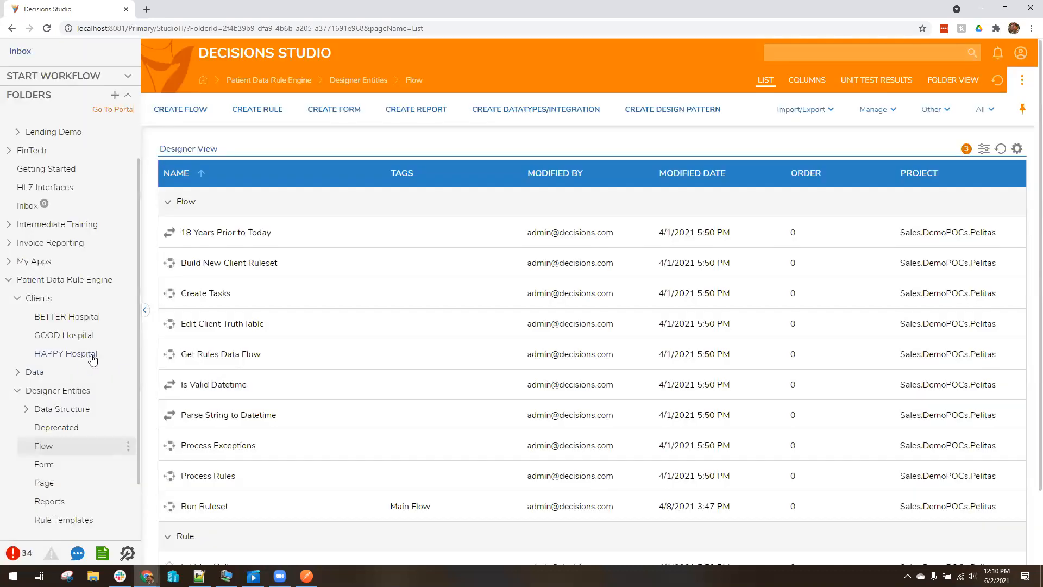
{"action": "left_click", "coordinate": [79, 356]}
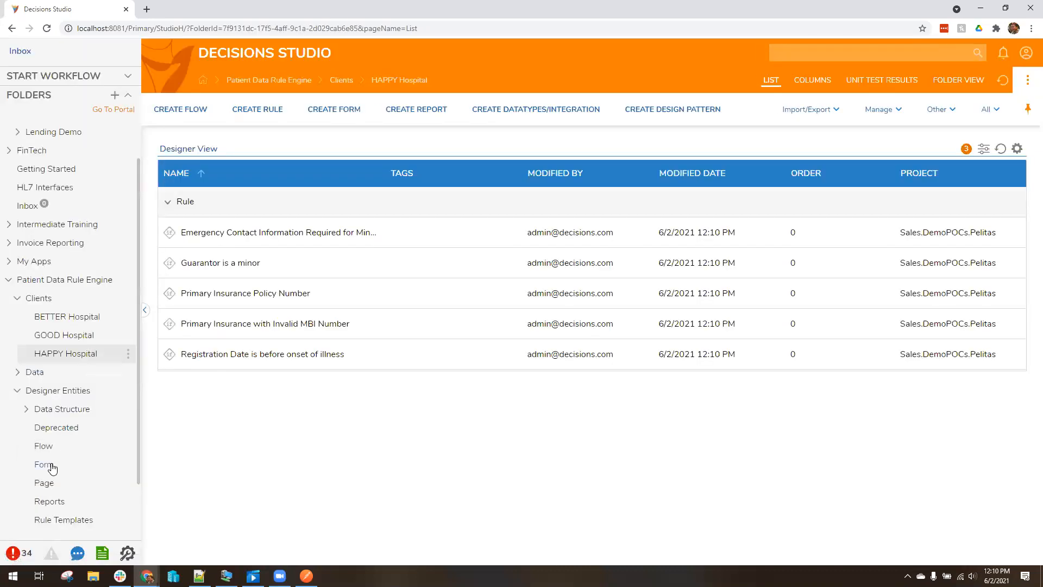
Check the ClientID to Ruleset truth table for the HAPPY Hospital mapping, then return to Postman
{"action": "left_click", "coordinate": [43, 446]}
{"action": "scroll", "coordinate": [312, 445], "scroll_direction": "down", "scroll_amount": 2}
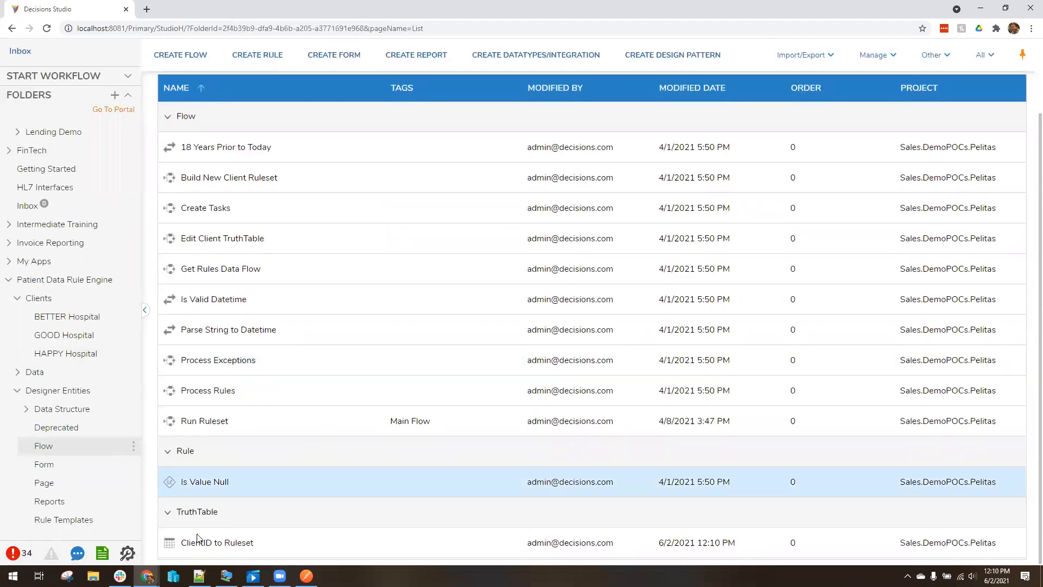
{"action": "left_click", "coordinate": [202, 544]}
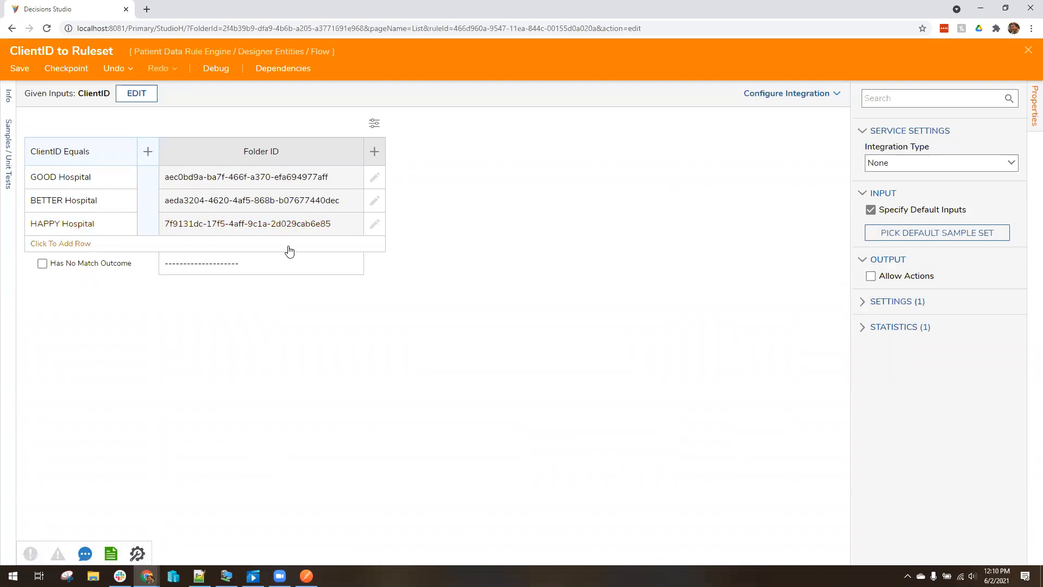
{"action": "left_click", "coordinate": [1018, 52]}
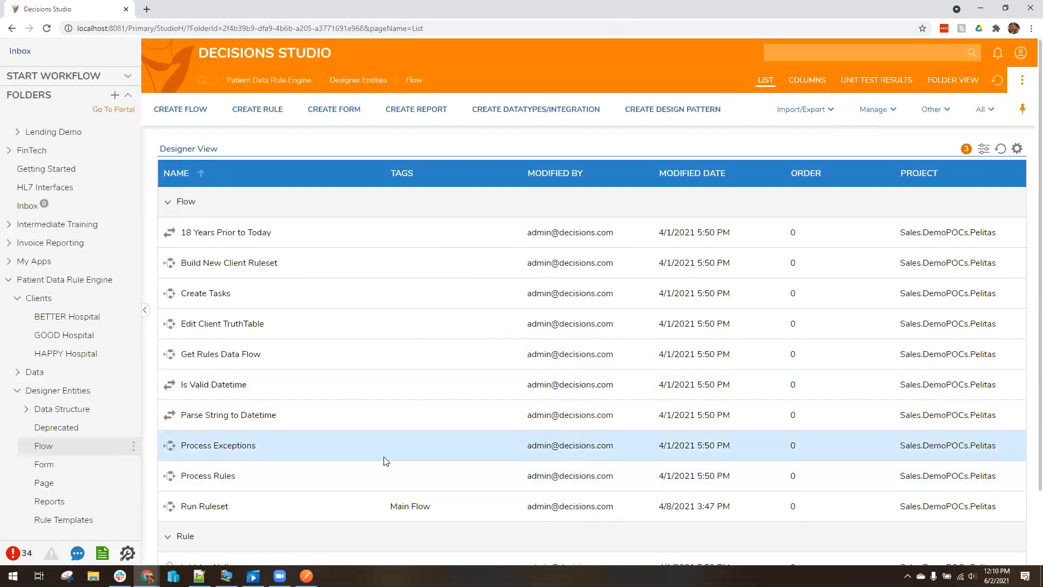
{"action": "key", "text": "alt+Tab"}
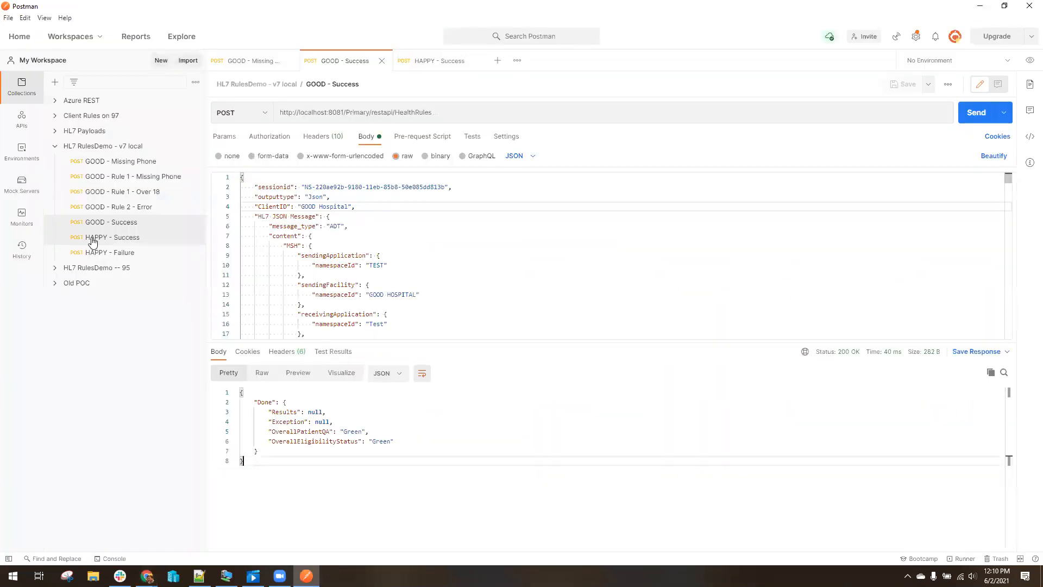
Send the HAPPY - Success request and review the Green patient QA and eligibility results
{"action": "left_click", "coordinate": [440, 62]}
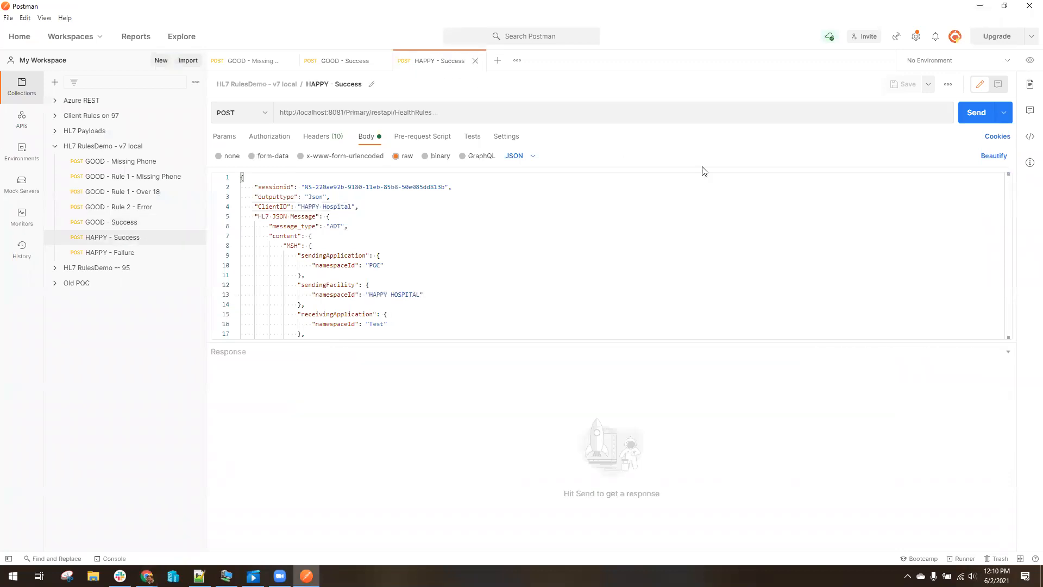
{"action": "left_click", "coordinate": [975, 113]}
{"action": "left_click_drag", "start_coordinate": [314, 404], "coordinate": [557, 498]}
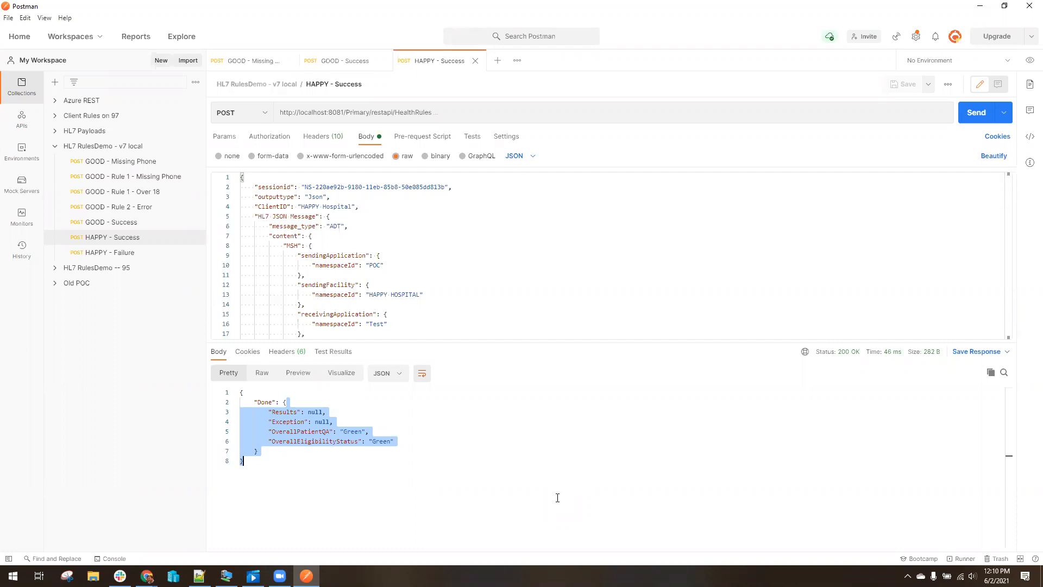
{"action": "left_click", "coordinate": [293, 463]}
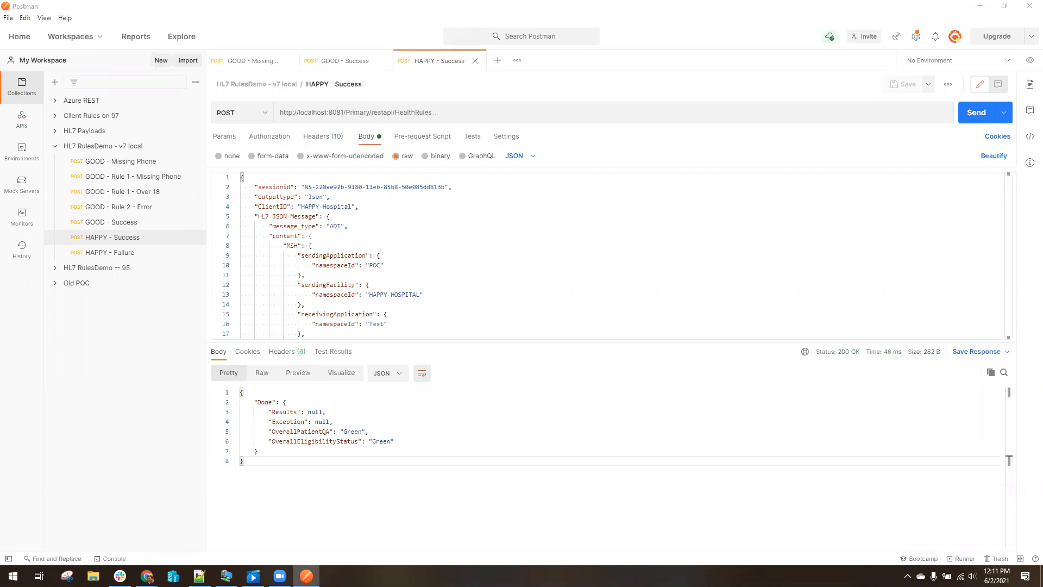
{"action": "left_click", "coordinate": [982, 7]}
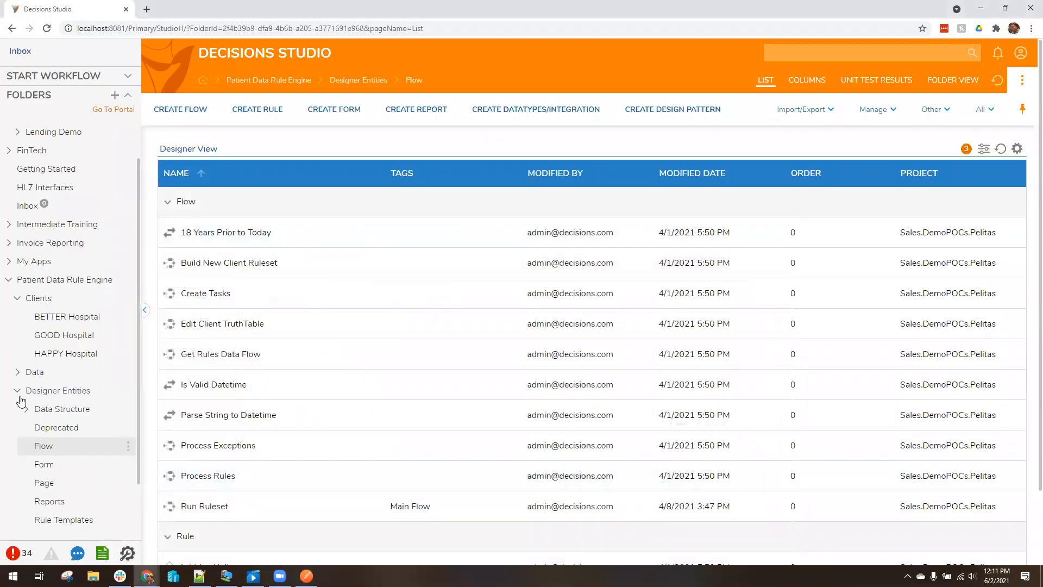
Collapse Designer Entities and Clients, then view the Patient Data Rule Engine folder overview
{"action": "left_click", "coordinate": [19, 391]}
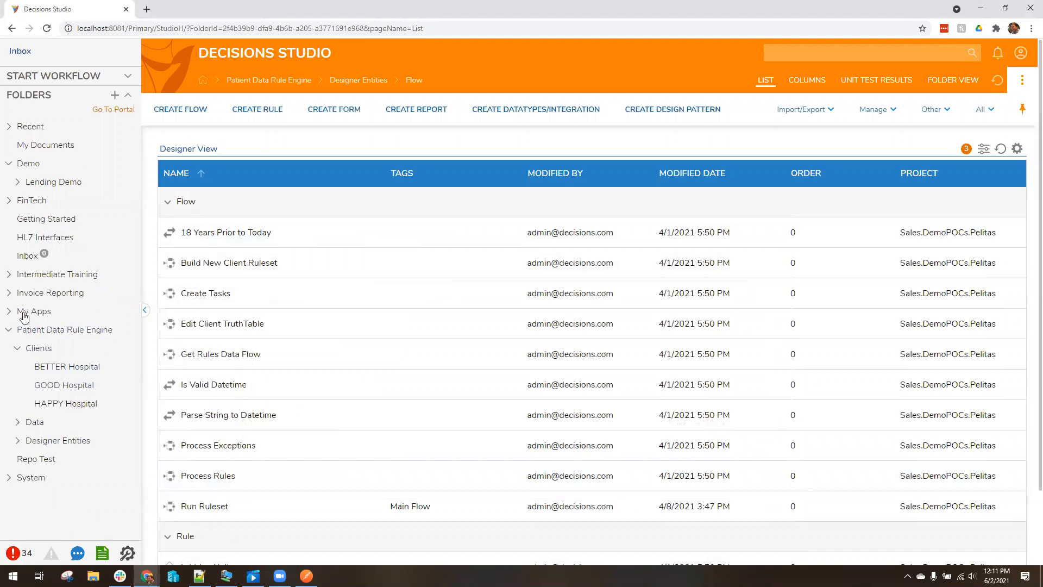
{"action": "left_click", "coordinate": [18, 348]}
{"action": "left_click", "coordinate": [62, 336]}
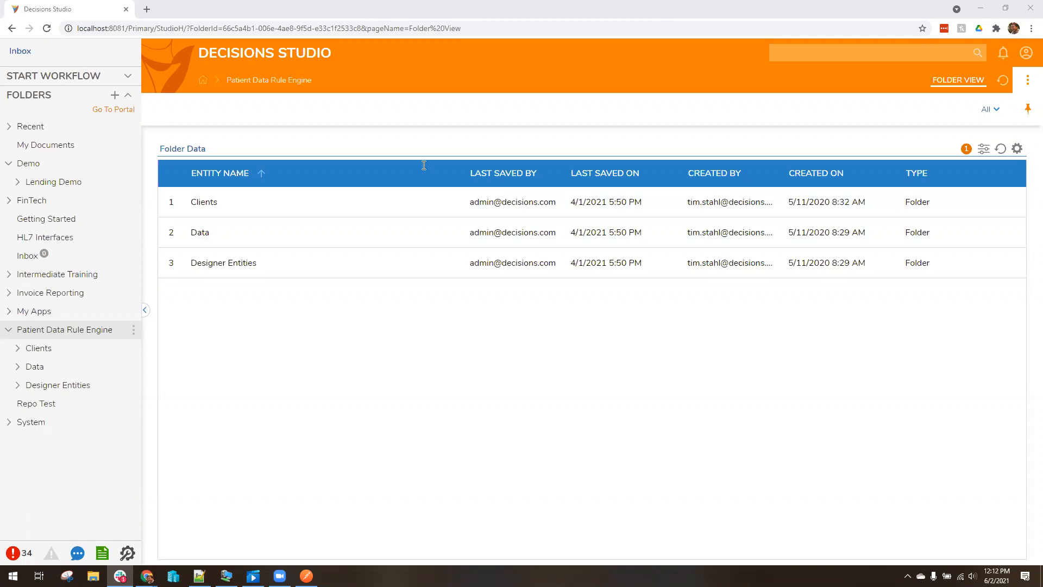
Collapse Patient Data Rule Engine and open Repo Test to list Flow 1 and Test Workflow
{"action": "left_click", "coordinate": [8, 329]}
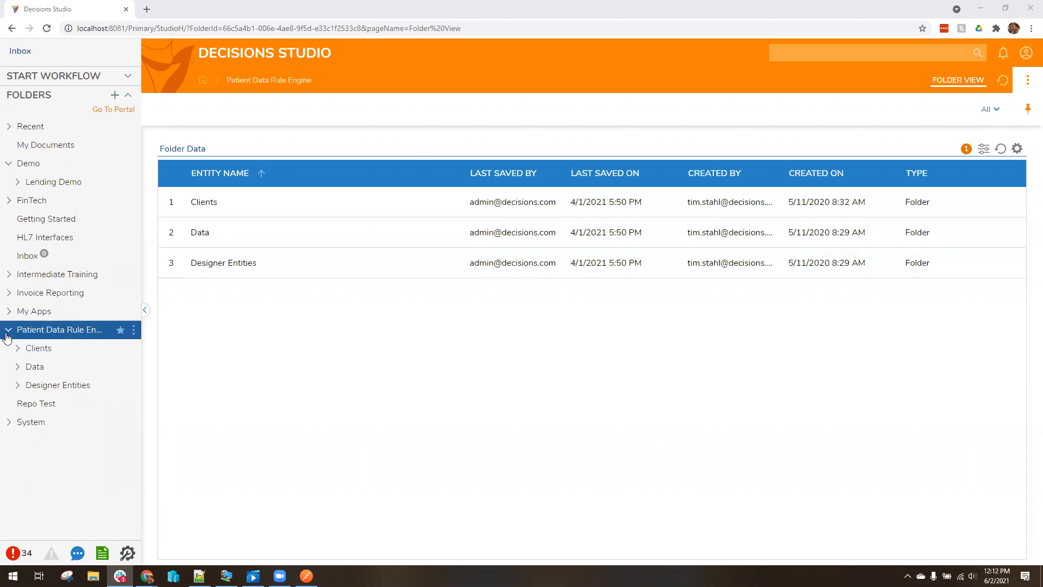
{"action": "left_click", "coordinate": [36, 351]}
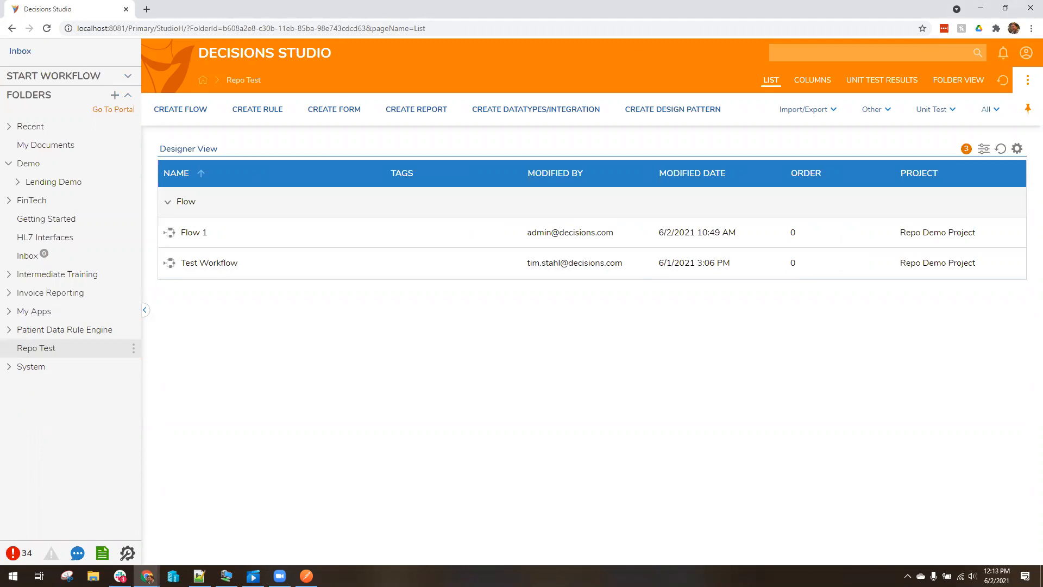
{"action": "key", "text": "alt+Tab"}
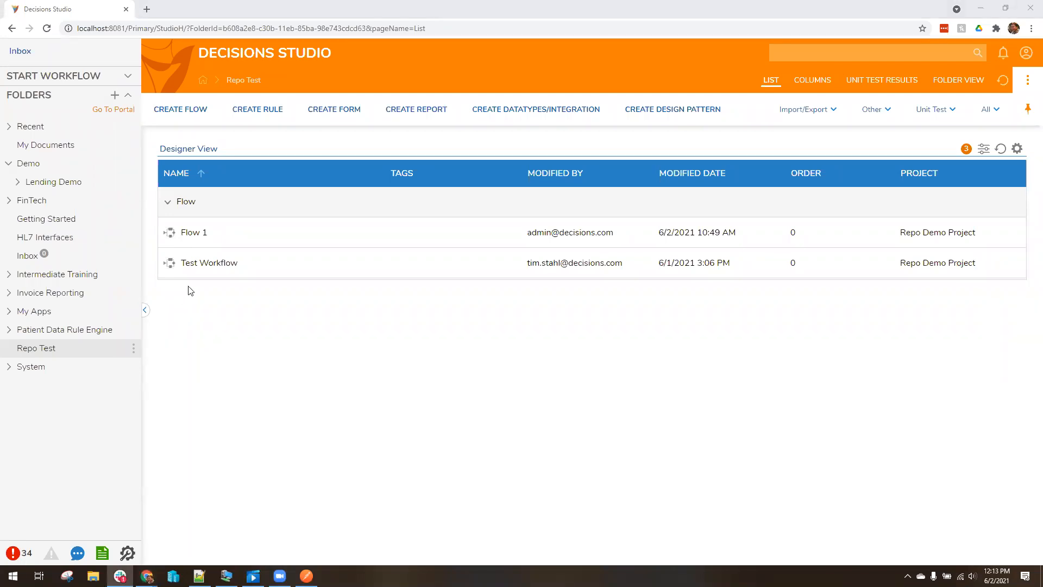
{"action": "left_click", "coordinate": [41, 310]}
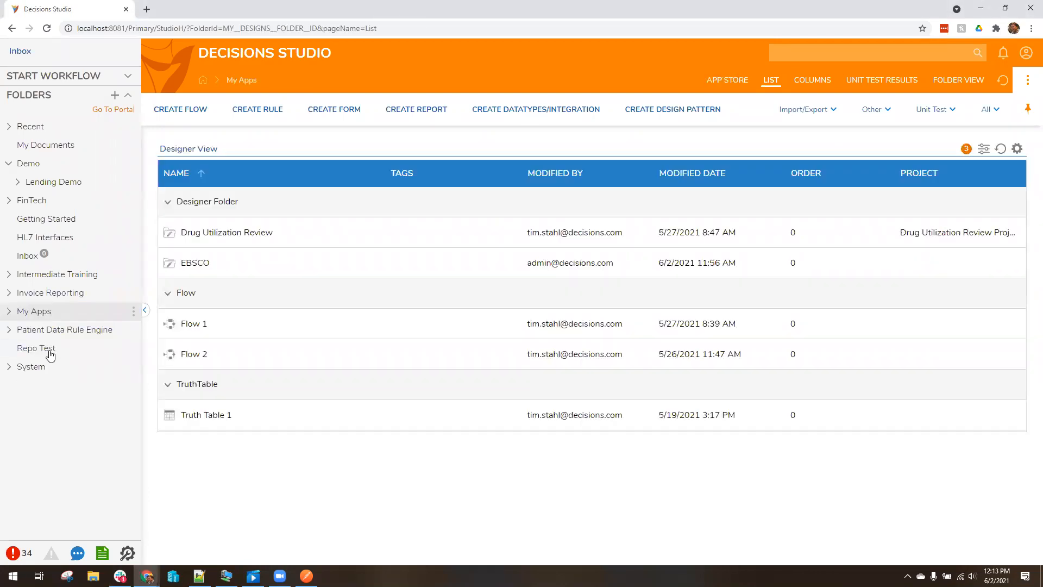
{"action": "left_click", "coordinate": [47, 331]}
{"action": "left_click", "coordinate": [16, 337]}
{"action": "left_click", "coordinate": [37, 351]}
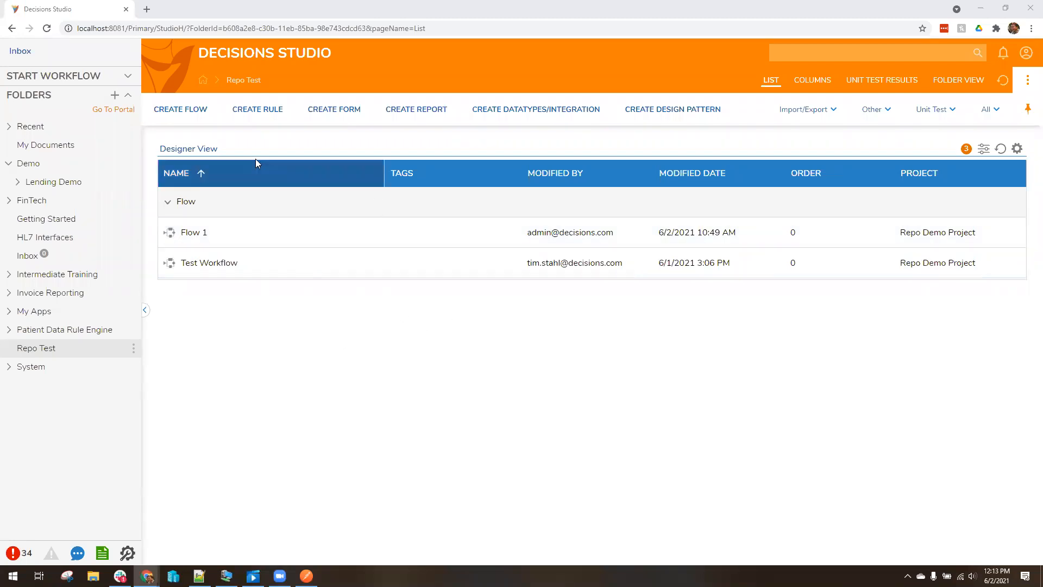
Open mobiledemo.decisions.com in a new browser tab
{"action": "left_click", "coordinate": [146, 9]}
{"action": "type", "text": "mobiledemo.decisions.com"}
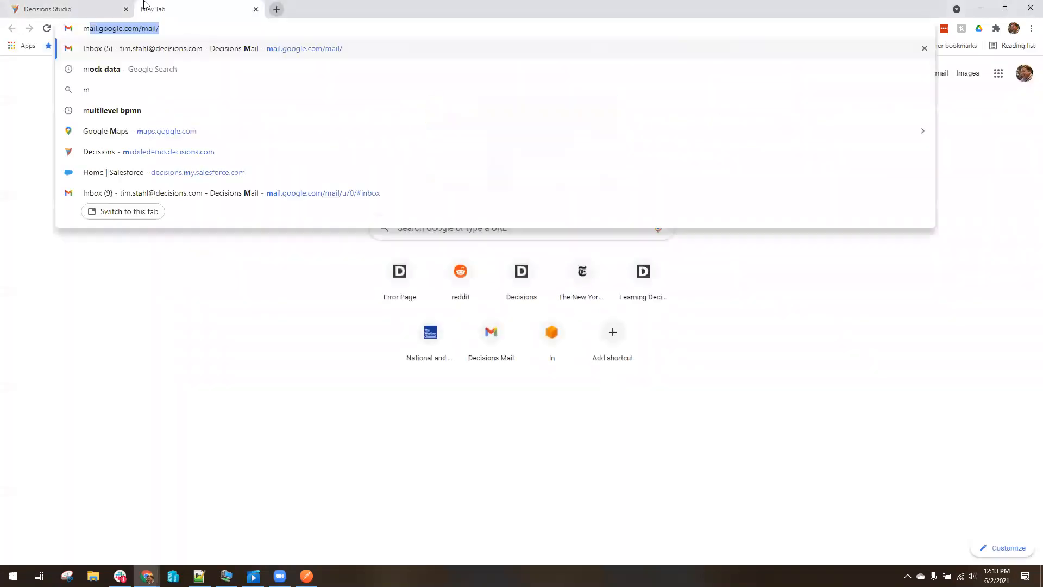
{"action": "key", "text": "Return"}
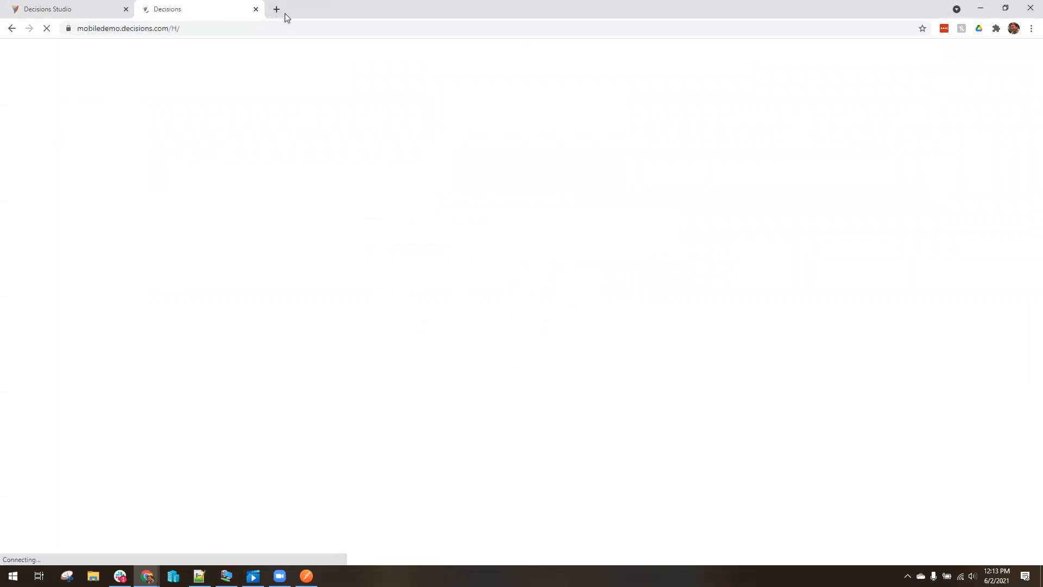
Open sharing.decisions.com in another tab, look over both, and return to the local Studio tab
{"action": "left_click", "coordinate": [276, 9]}
{"action": "type", "text": "shar"}
{"action": "key", "text": "Return"}
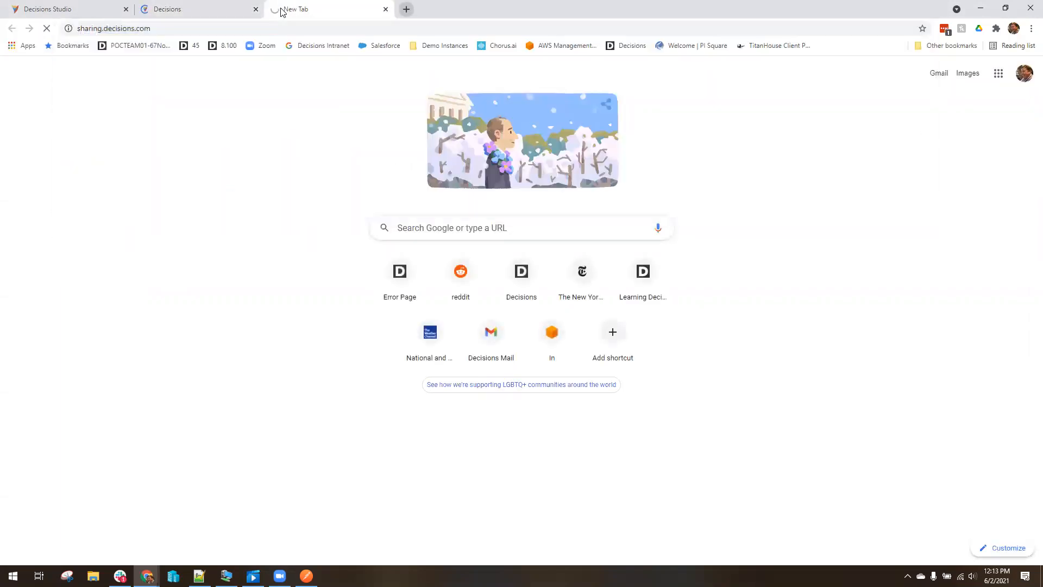
{"action": "left_click", "coordinate": [196, 9]}
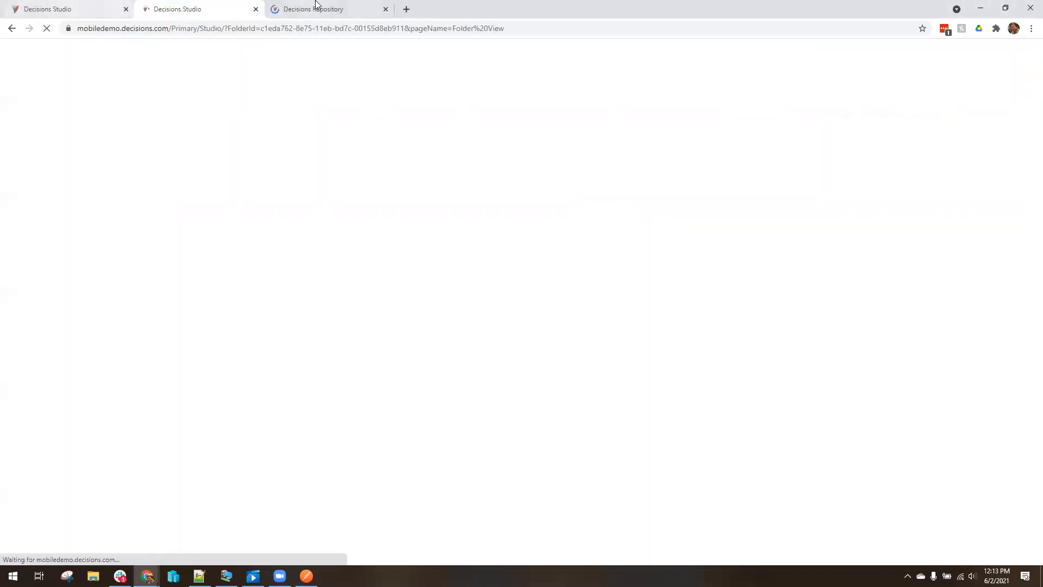
{"action": "left_click", "coordinate": [278, 5]}
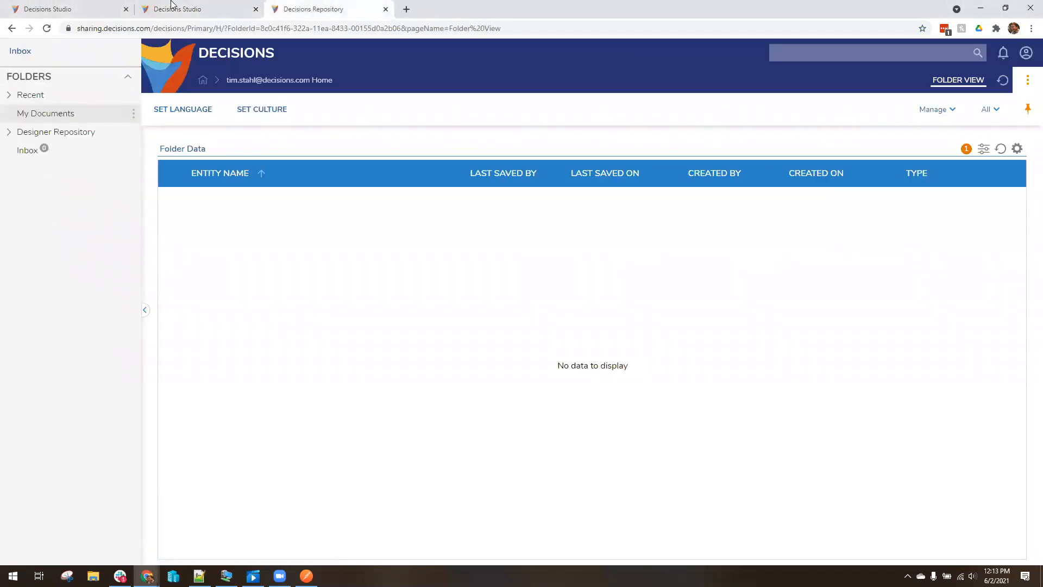
{"action": "left_click", "coordinate": [45, 7]}
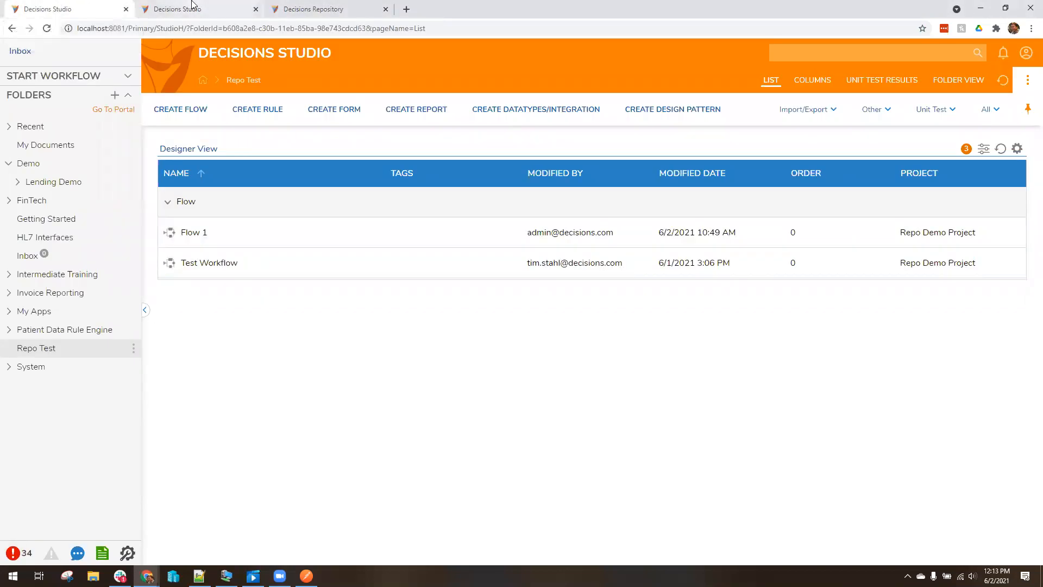
Delete the Repo Test folder from the local Studio
{"action": "right_click", "coordinate": [49, 355]}
{"action": "mouse_move", "coordinate": [189, 369]}
{"action": "mouse_move", "coordinate": [214, 419]}
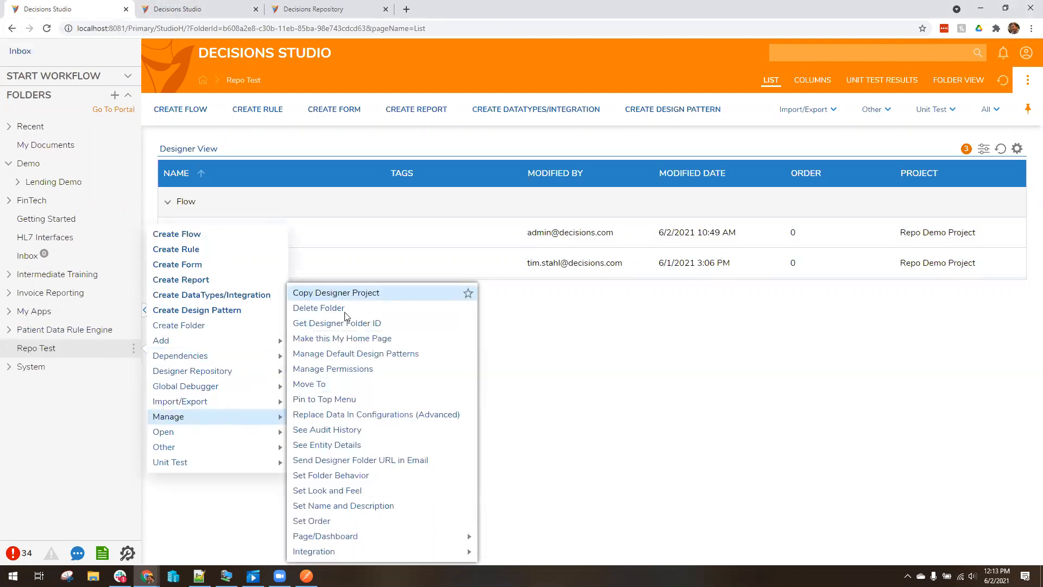
{"action": "left_click", "coordinate": [380, 305]}
{"action": "left_click", "coordinate": [677, 466]}
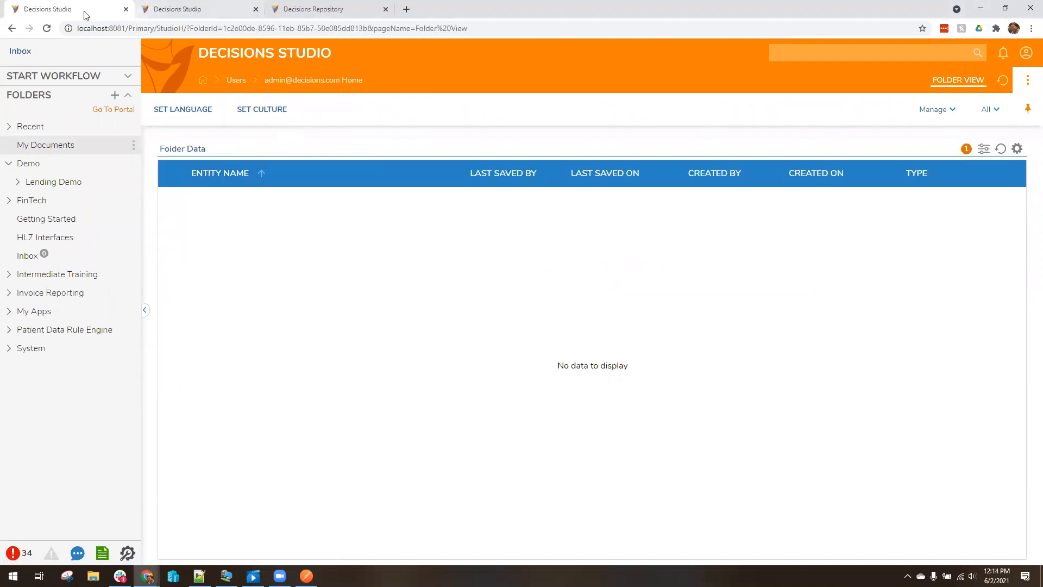
Delete the Repo Test folder from the mobiledemo Studio too, then go to the Decisions Repository
{"action": "left_click", "coordinate": [163, 9]}
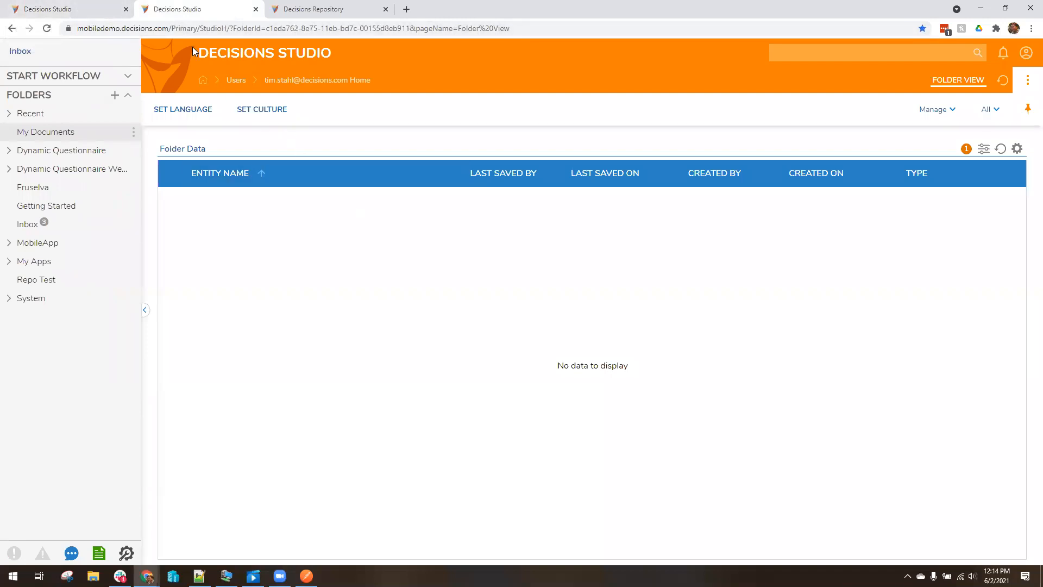
{"action": "left_click", "coordinate": [161, 27]}
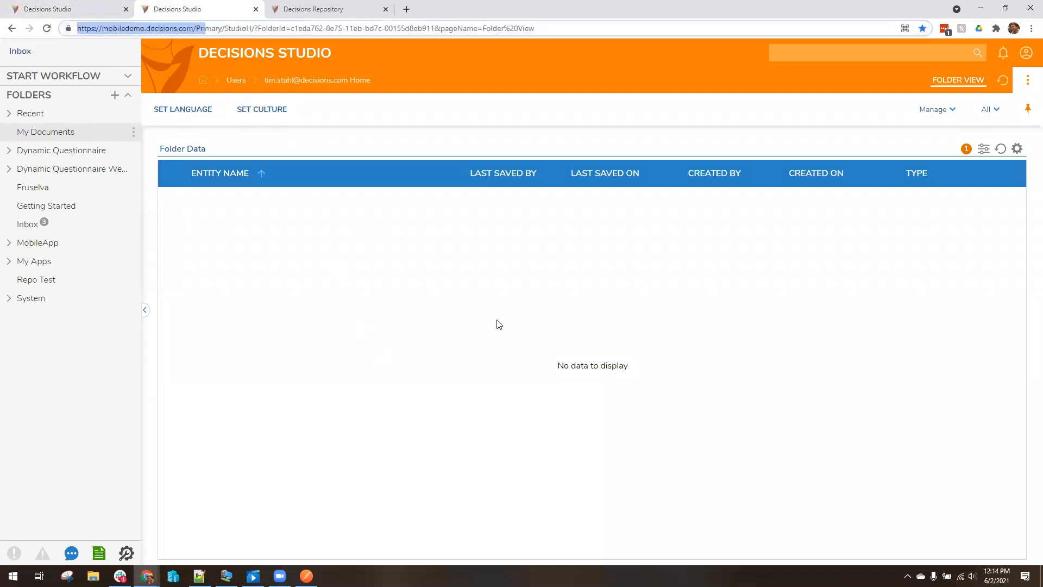
{"action": "left_click", "coordinate": [467, 287]}
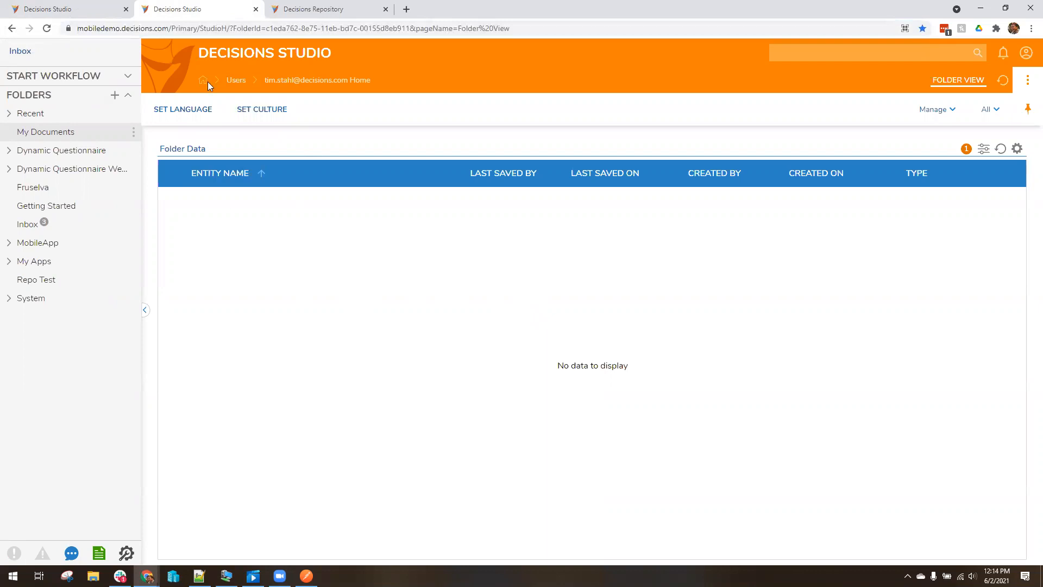
{"action": "right_click", "coordinate": [54, 283]}
{"action": "mouse_move", "coordinate": [255, 341]}
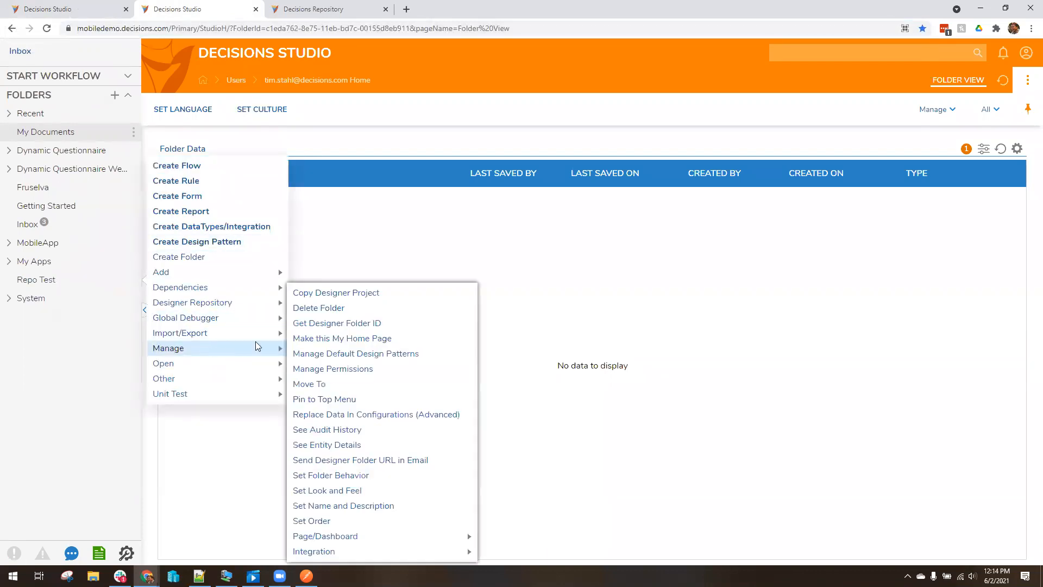
{"action": "left_click", "coordinate": [345, 303]}
{"action": "left_click", "coordinate": [702, 468]}
{"action": "left_click", "coordinate": [310, 9]}
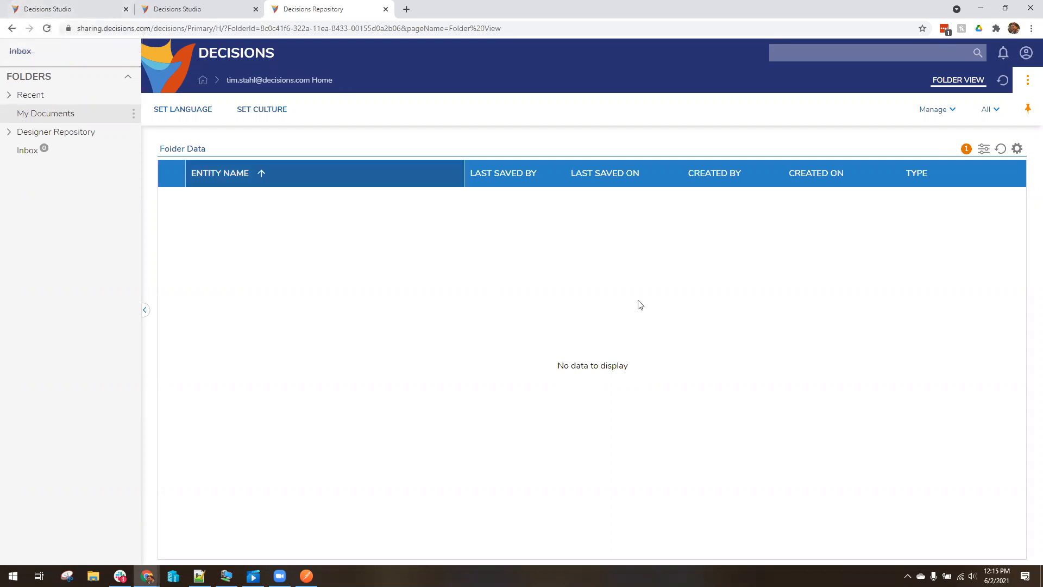
Return to the local Studio and dismiss the folder creation dialog
{"action": "left_click", "coordinate": [65, 9]}
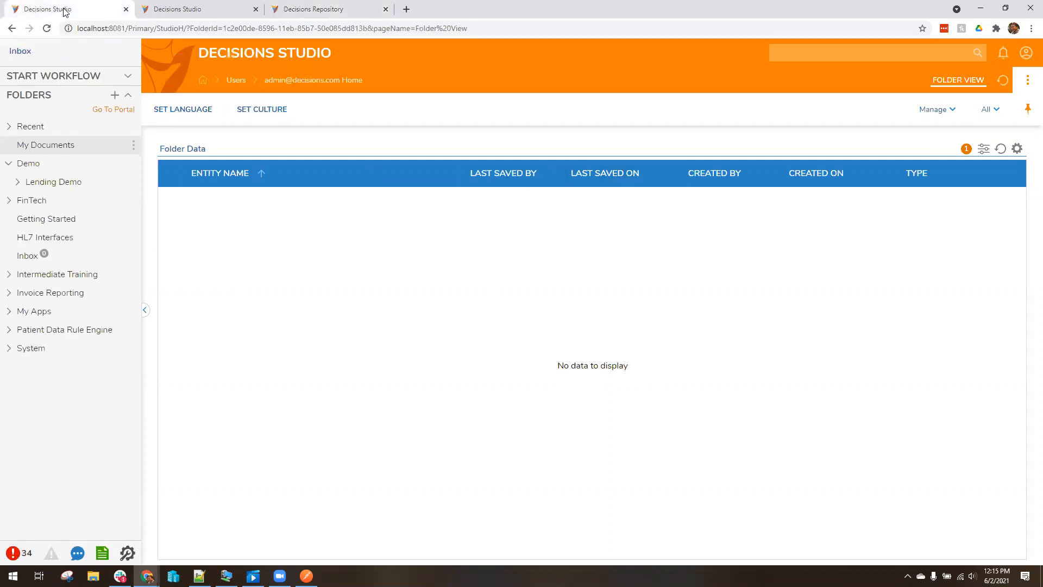
{"action": "left_click", "coordinate": [114, 95]}
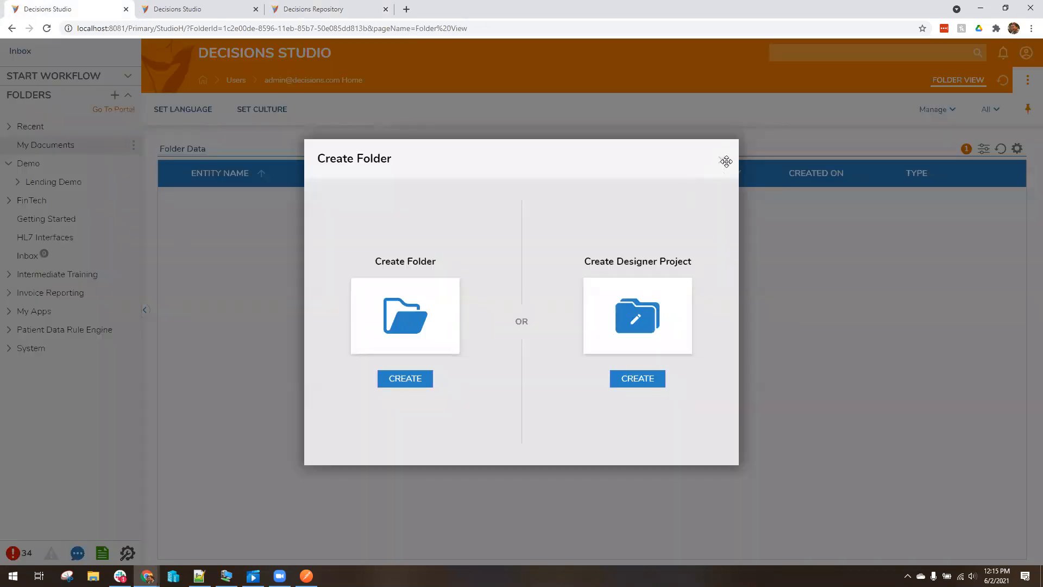
{"action": "left_click", "coordinate": [720, 163]}
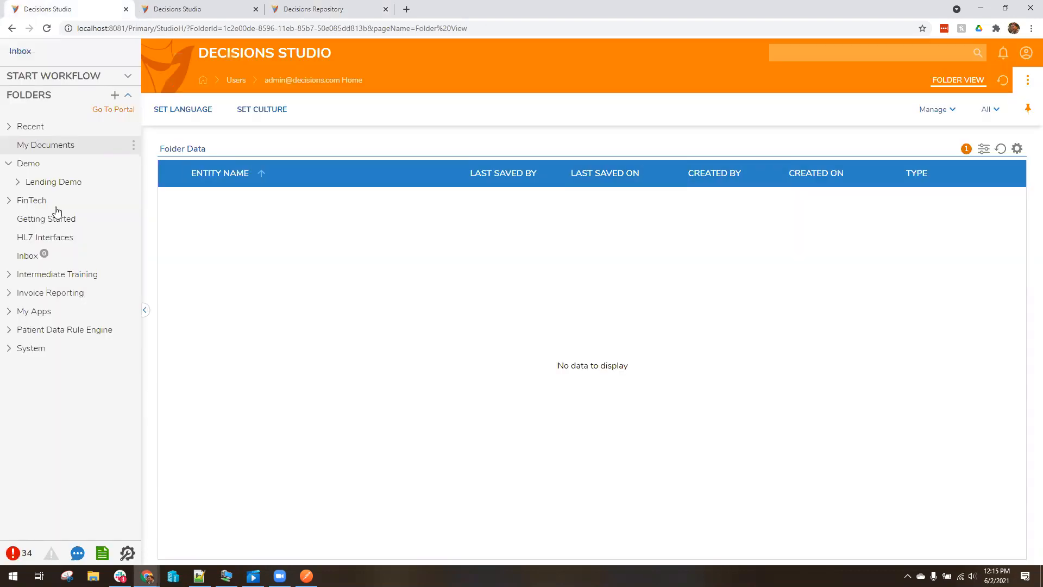
Create a plain folder named 'Repository Demo' at root level
{"action": "right_click", "coordinate": [41, 146]}
{"action": "right_click", "coordinate": [39, 329]}
{"action": "mouse_move", "coordinate": [212, 300]}
{"action": "mouse_move", "coordinate": [312, 314]}
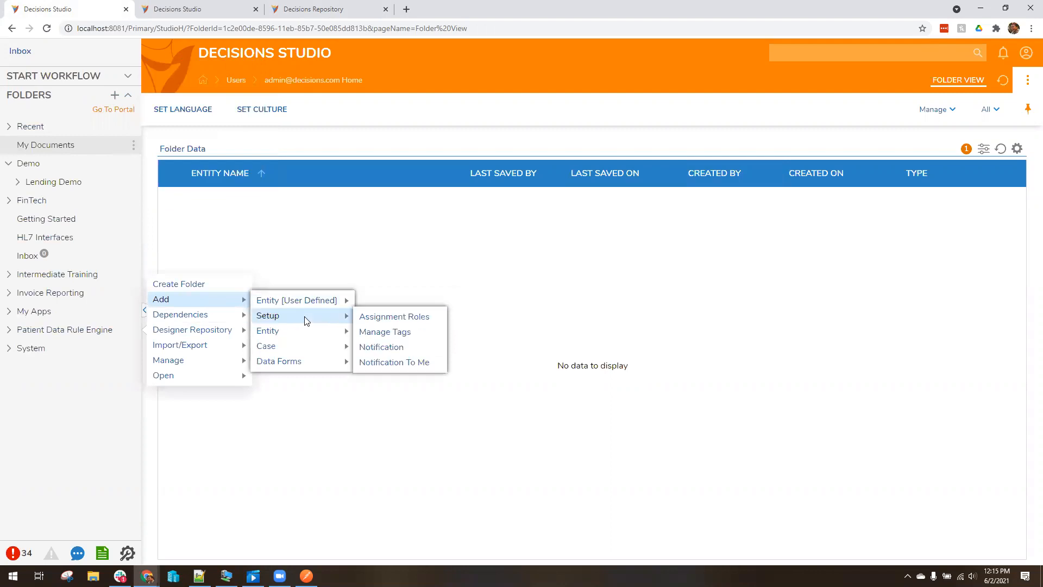
{"action": "left_click", "coordinate": [179, 284]}
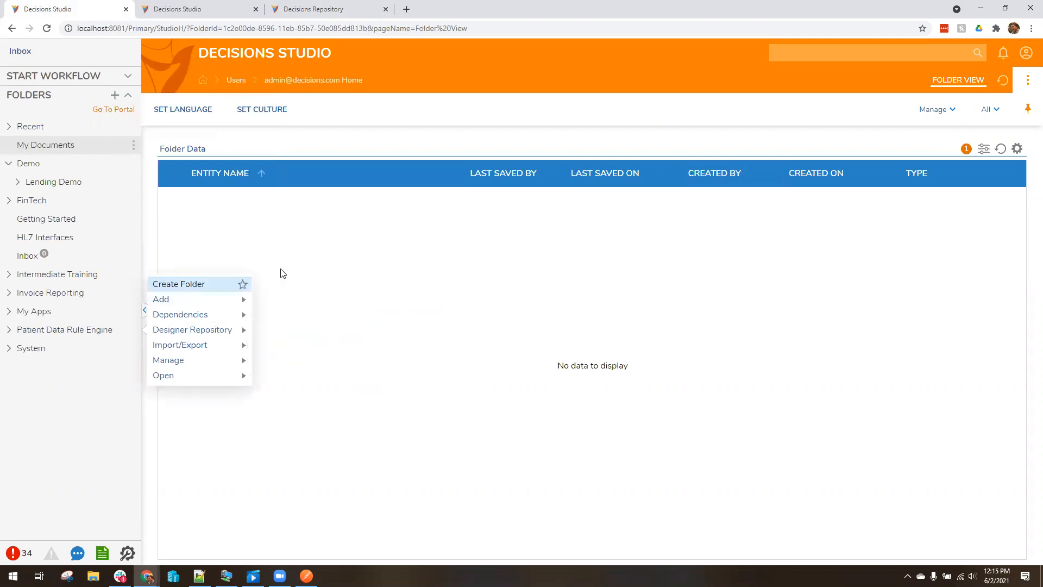
{"action": "left_click", "coordinate": [417, 327]}
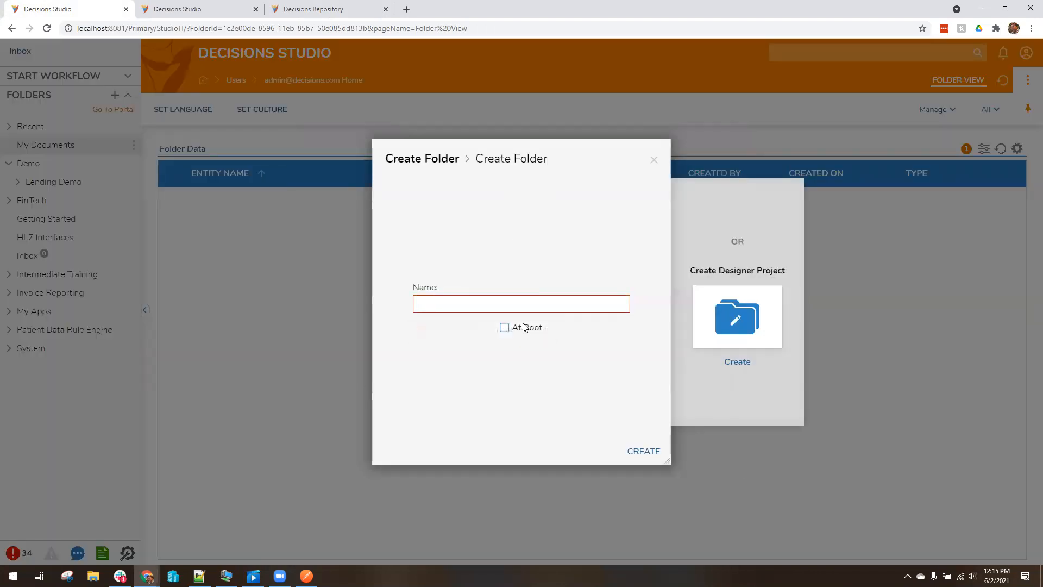
{"action": "type", "text": "E"}
{"action": "key", "text": "BackSpace"}
{"action": "type", "text": "Reposito"}
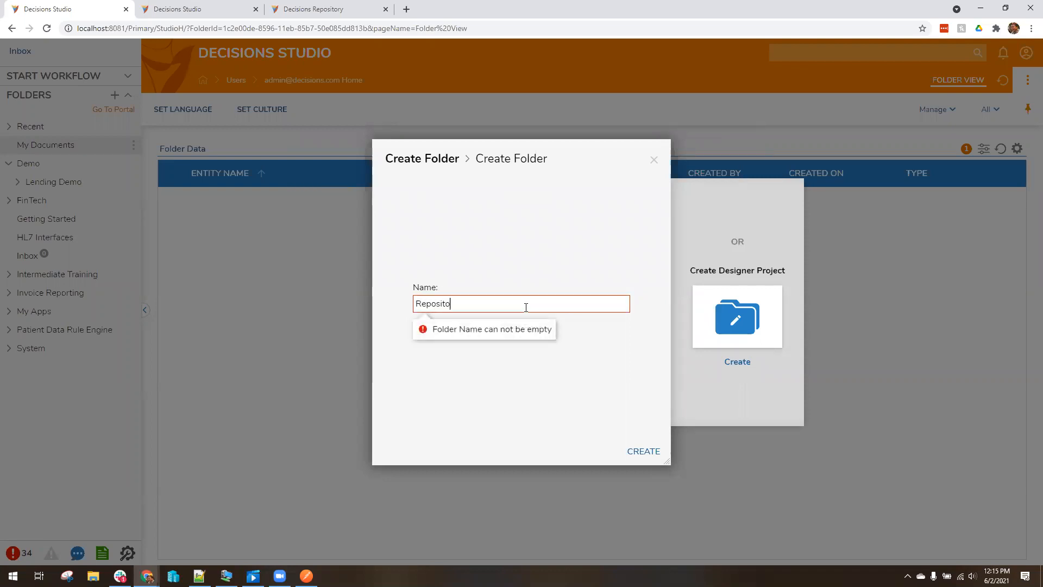
{"action": "type", "text": "ry Demo"}
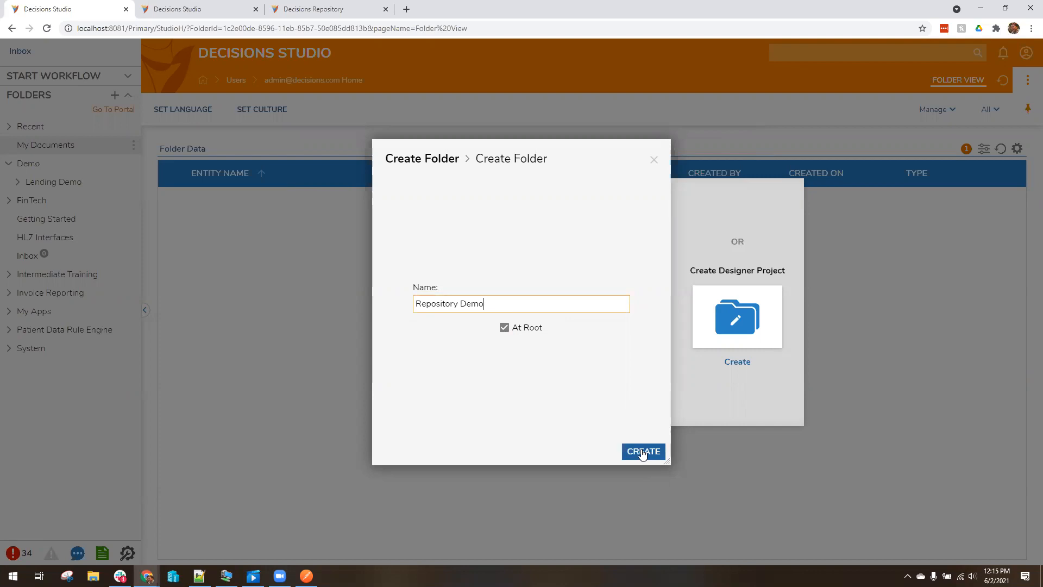
{"action": "left_click", "coordinate": [640, 451]}
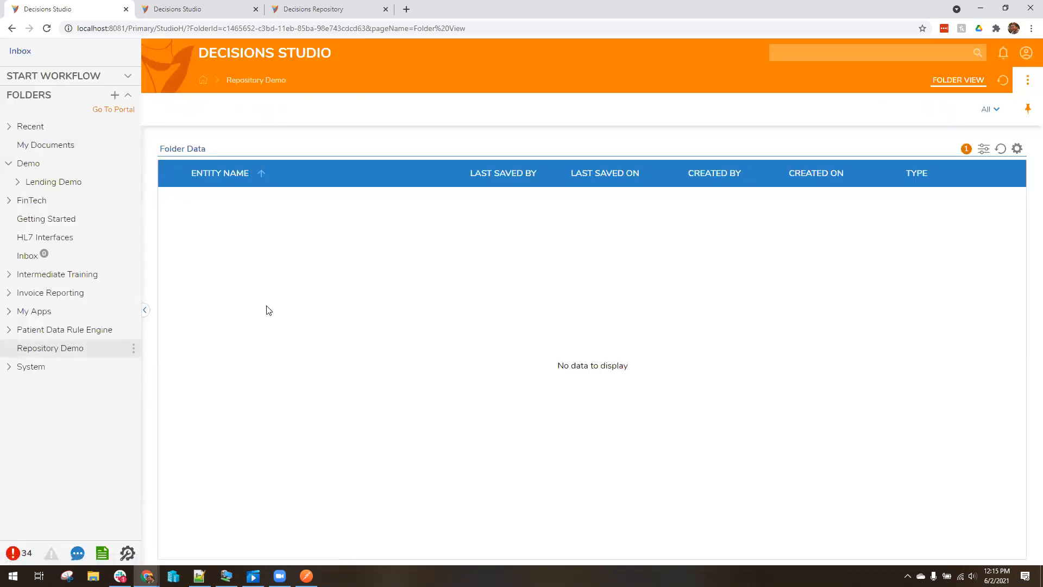
Create an Entities designer project inside the Repository Demo folder
{"action": "left_click", "coordinate": [69, 350]}
{"action": "right_click", "coordinate": [71, 352]}
{"action": "mouse_move", "coordinate": [196, 319]}
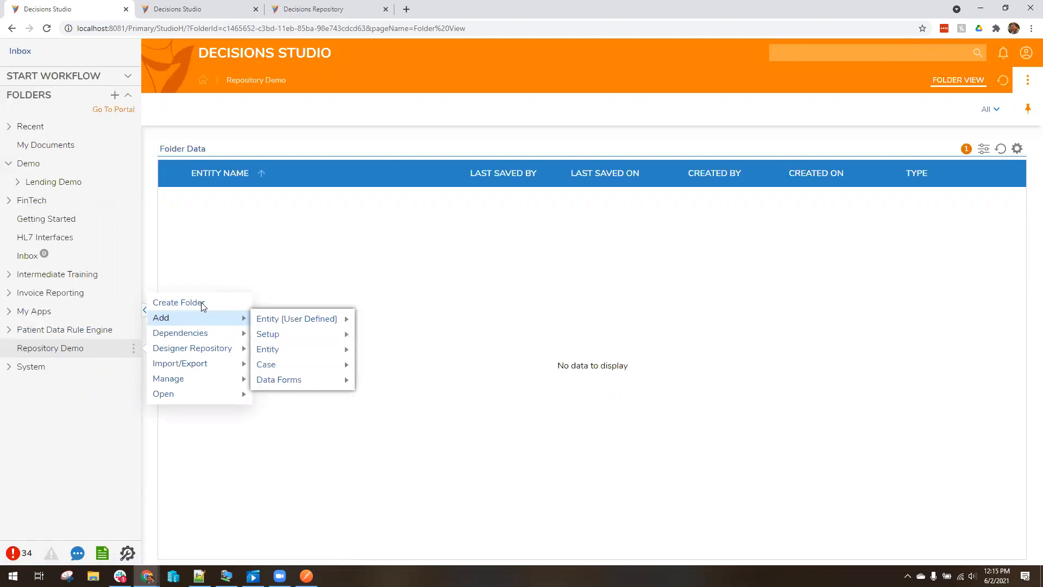
{"action": "left_click", "coordinate": [202, 307]}
{"action": "left_click", "coordinate": [634, 378]}
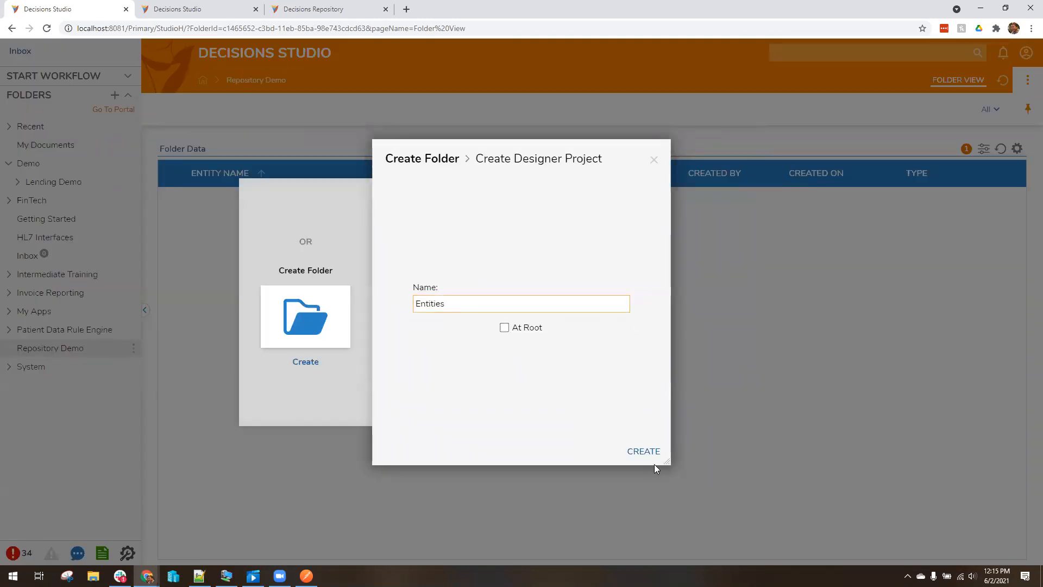
{"action": "left_click", "coordinate": [645, 452]}
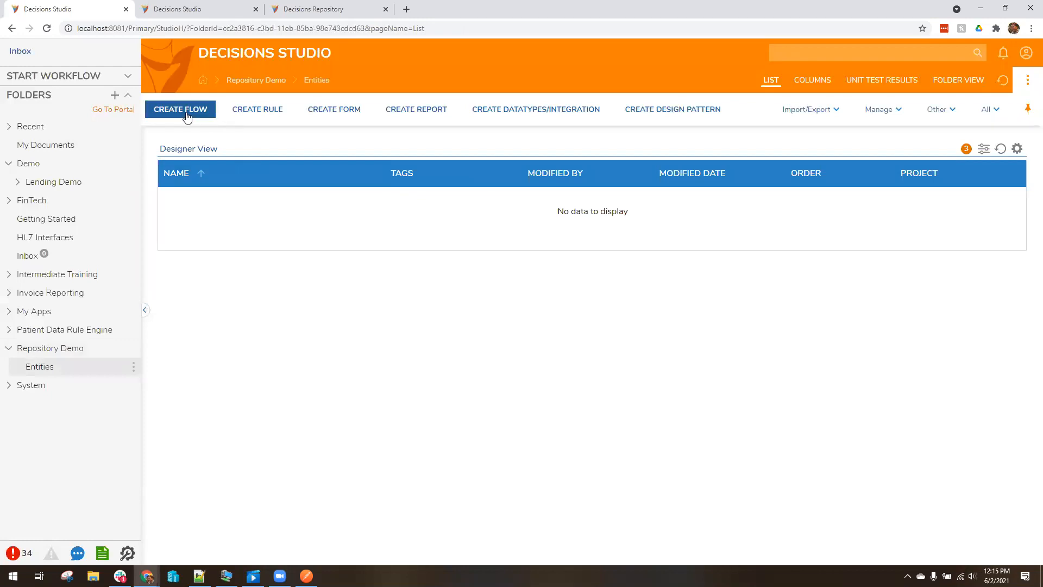
Create a new standard flow named 'Demo Workflow'
{"action": "left_click", "coordinate": [184, 110]}
{"action": "left_click", "coordinate": [613, 296]}
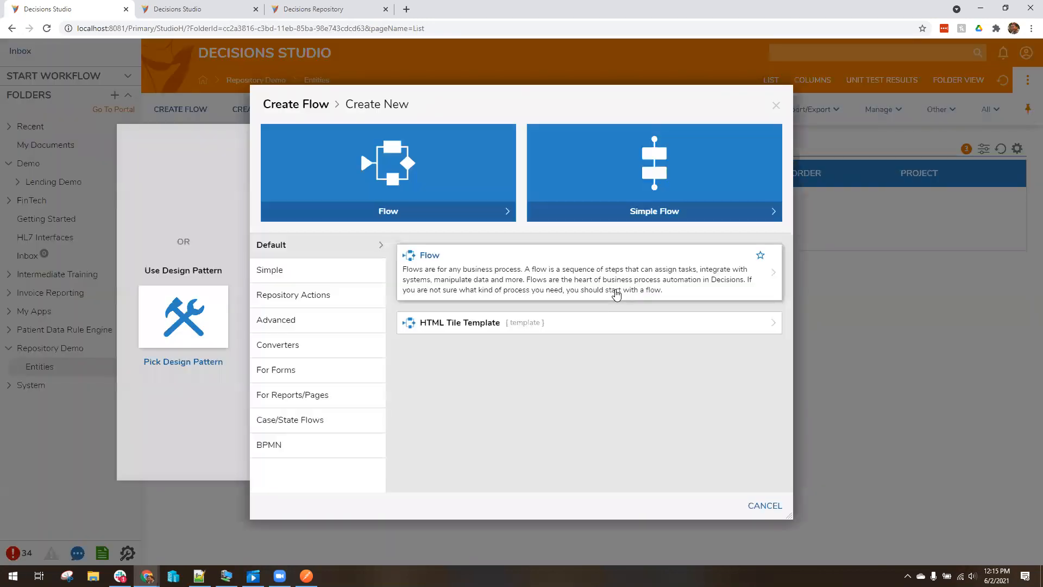
{"action": "left_click", "coordinate": [496, 200]}
{"action": "type", "text": "Demo Workflow"}
{"action": "key", "text": "Return"}
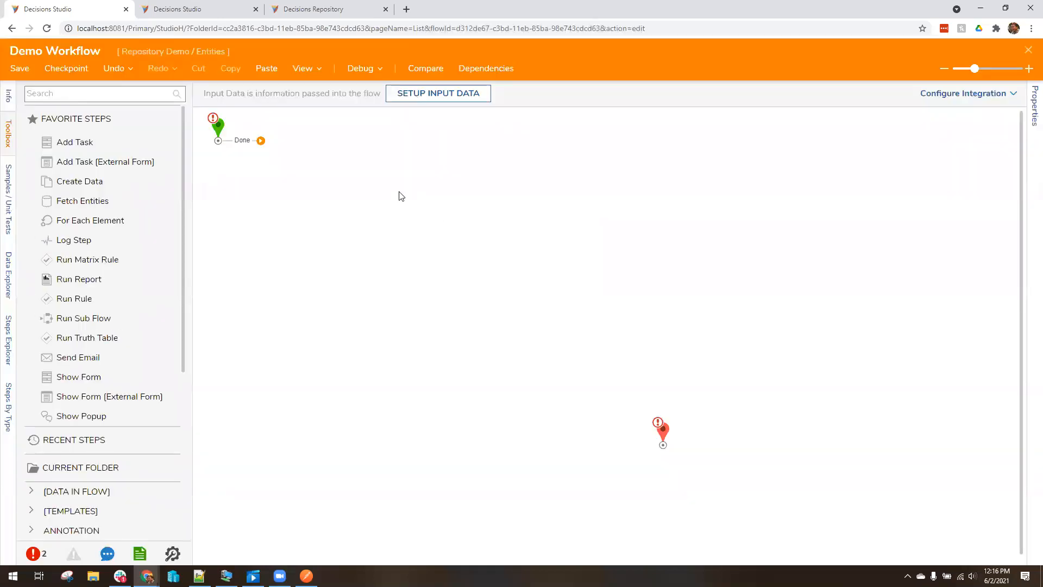
Rearrange the canvas and add a Show Popup step after the start step
{"action": "left_click", "coordinate": [218, 128]}
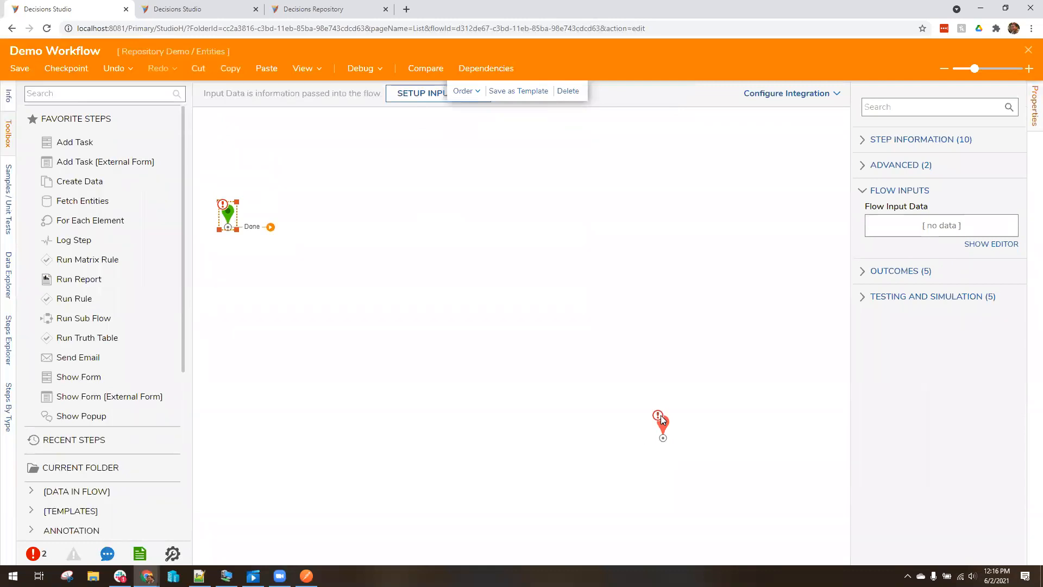
{"action": "left_click_drag", "start_coordinate": [661, 415], "coordinate": [647, 368]}
{"action": "left_click", "coordinate": [322, 308]}
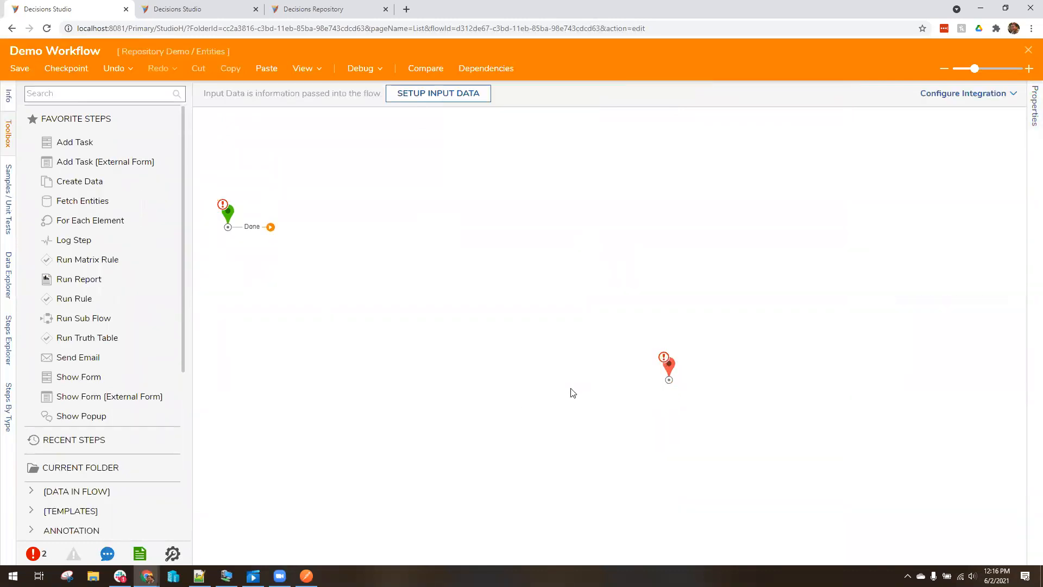
{"action": "left_click_drag", "start_coordinate": [98, 416], "coordinate": [326, 229]}
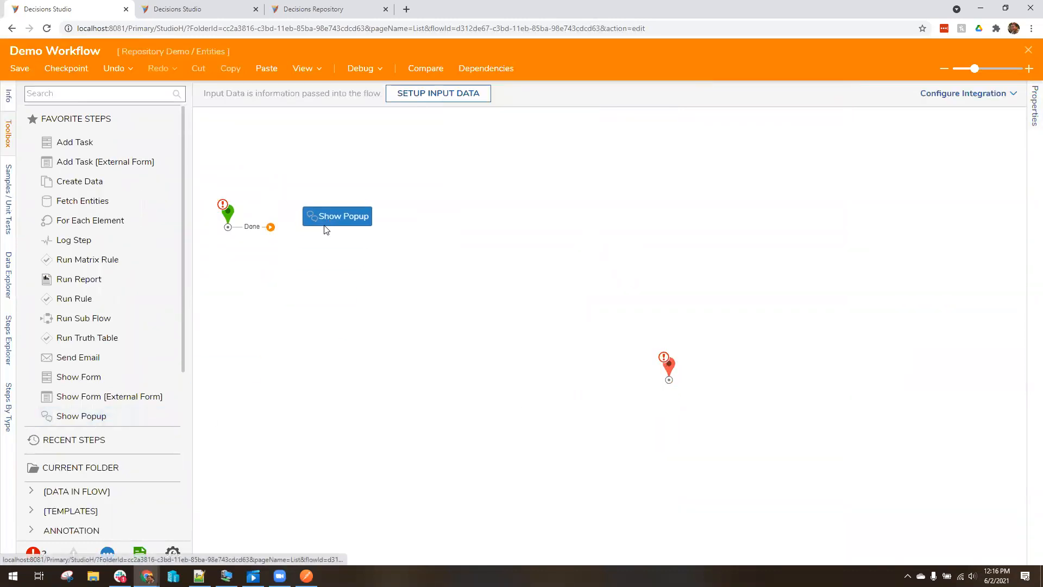
{"action": "left_click", "coordinate": [371, 221]}
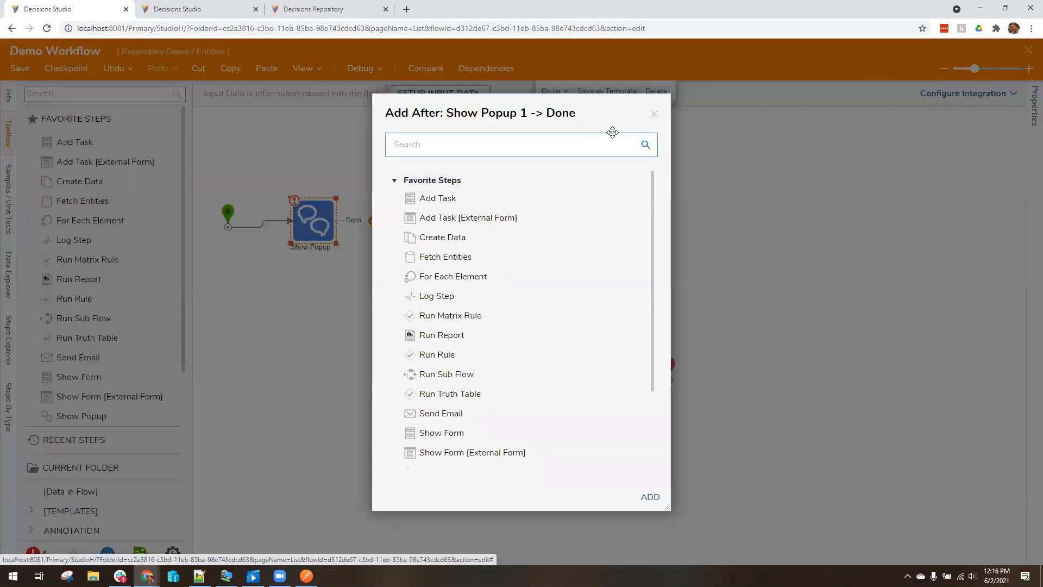
{"action": "left_click", "coordinate": [654, 114]}
Set the popup's Subject to 'Test' and Message to 'TESt'
{"action": "left_click", "coordinate": [890, 338]}
{"action": "type", "text": "Test"}
{"action": "left_click", "coordinate": [884, 396]}
{"action": "type", "text": "TESt"}
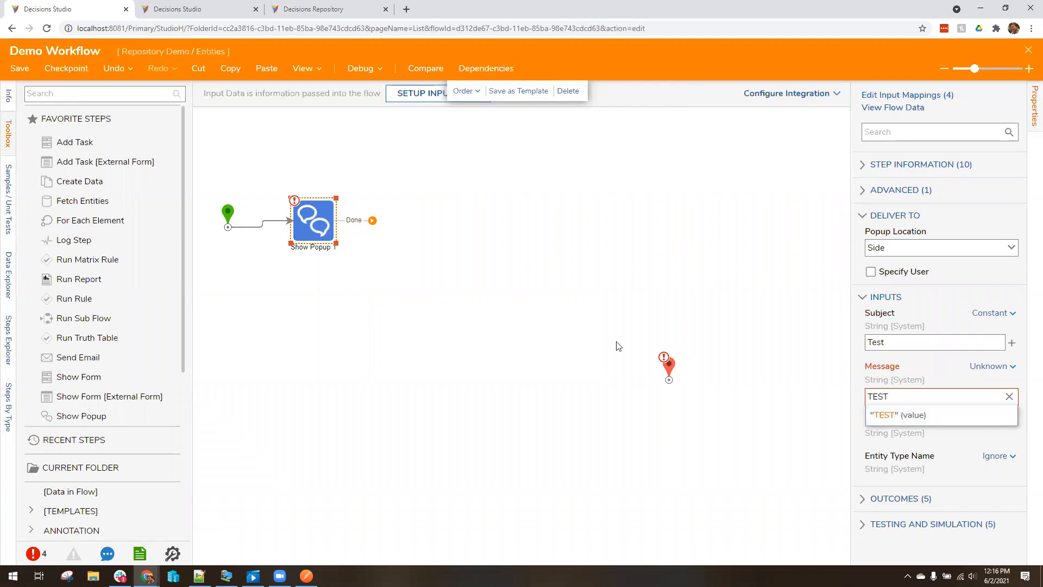
{"action": "left_click", "coordinate": [597, 324]}
Connect Show Popup's Done outcome to the end step, then save and close the flow
{"action": "left_click_drag", "start_coordinate": [372, 221], "coordinate": [670, 380]}
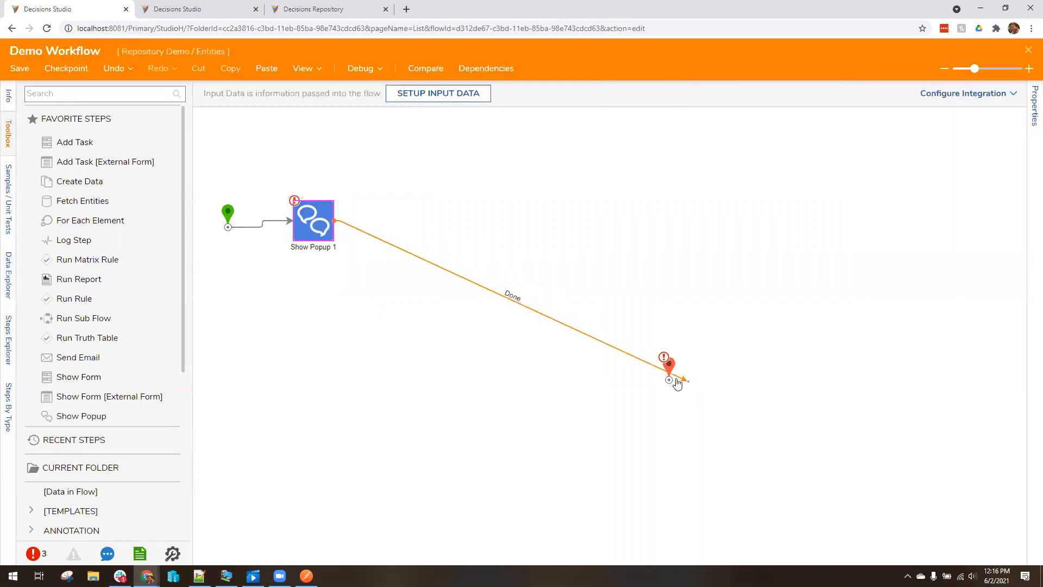
{"action": "left_click_drag", "start_coordinate": [308, 227], "coordinate": [296, 234]}
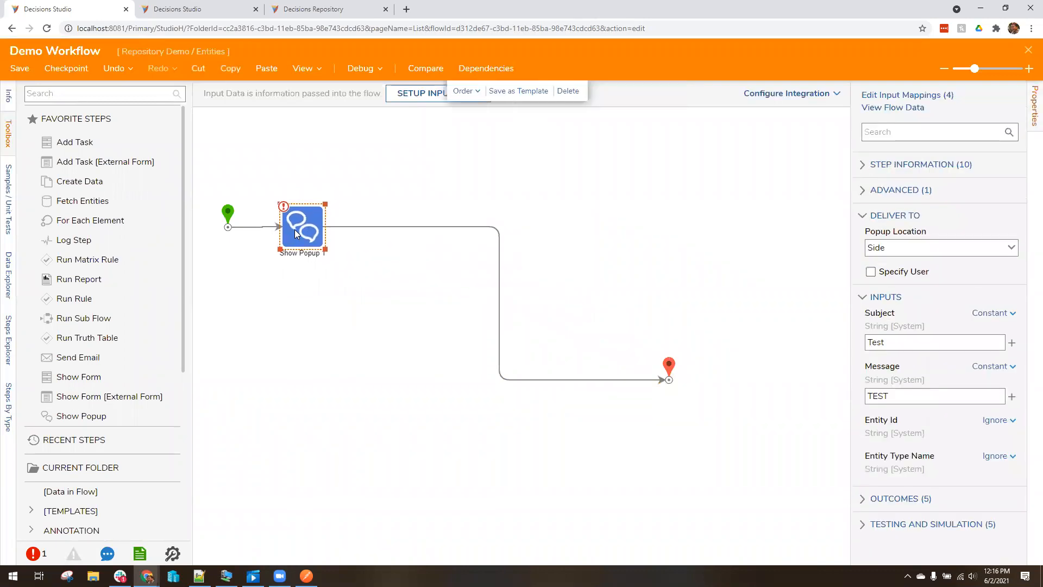
{"action": "left_click_drag", "start_coordinate": [669, 369], "coordinate": [383, 216]}
{"action": "left_click", "coordinate": [496, 240]}
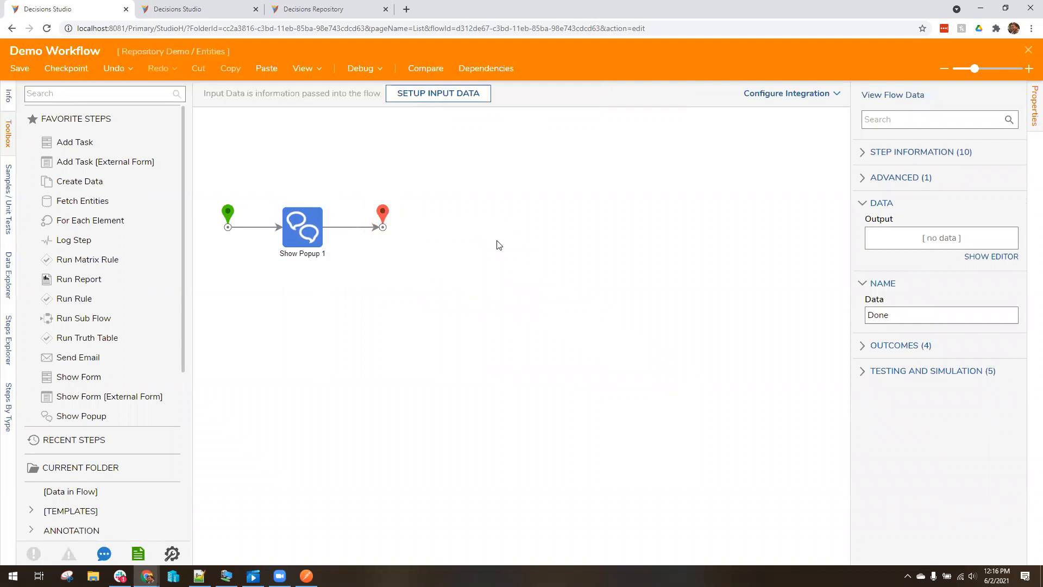
{"action": "key", "text": "ctrl+s"}
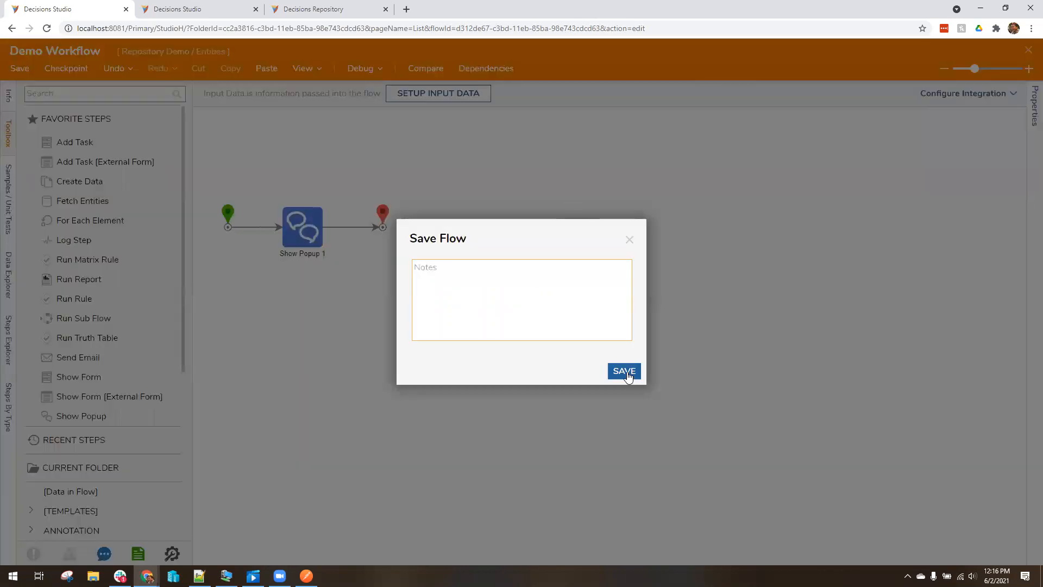
{"action": "left_click", "coordinate": [625, 371]}
{"action": "left_click", "coordinate": [1028, 50]}
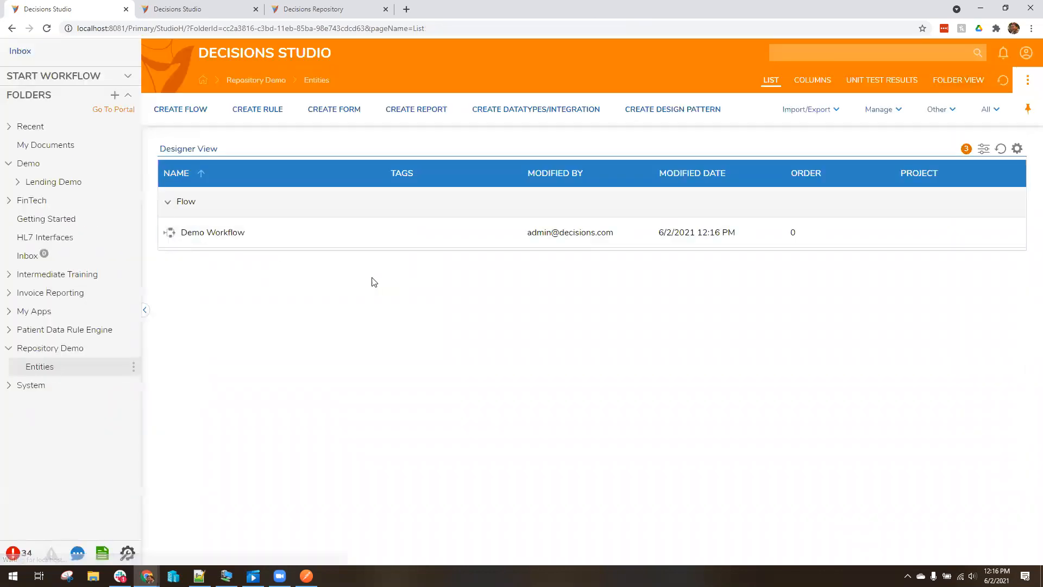
Create a new statement rule, Statement Rule 1
{"action": "left_click", "coordinate": [261, 110]}
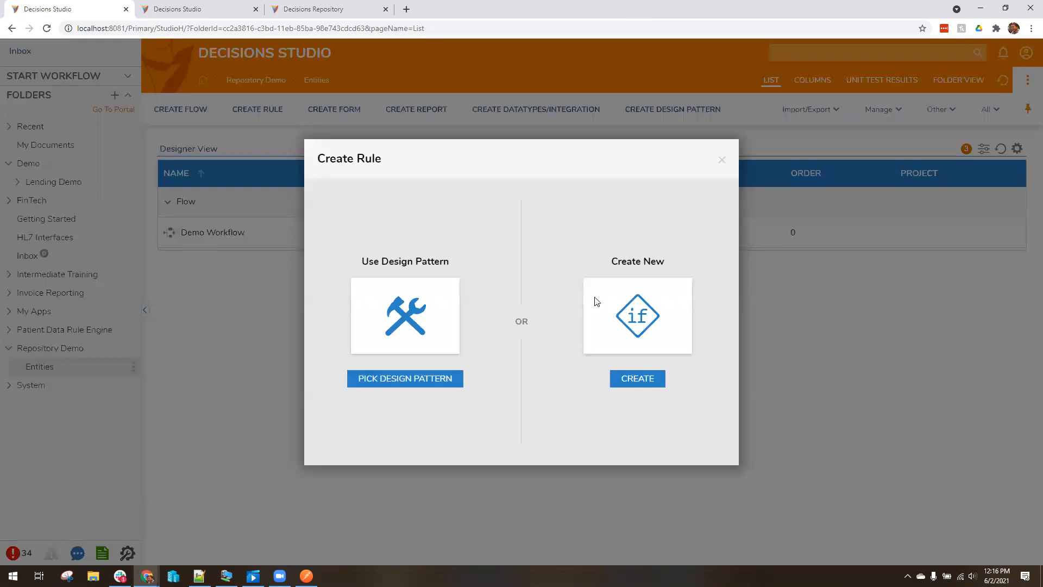
{"action": "left_click", "coordinate": [596, 300]}
{"action": "left_click", "coordinate": [383, 136]}
{"action": "left_click", "coordinate": [655, 360]}
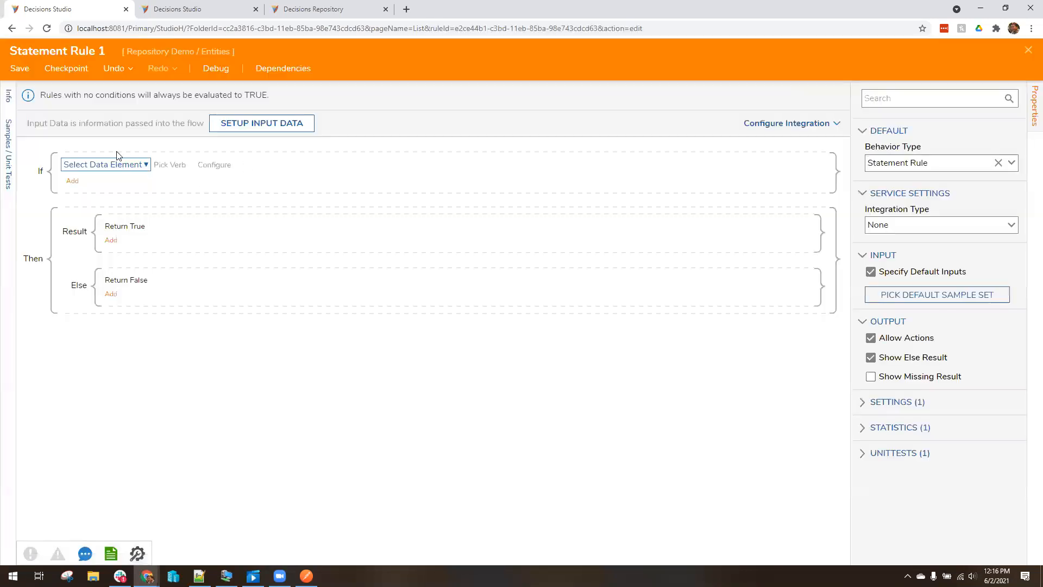
Base the rule's condition on Flow Data's StartTime Day of week
{"action": "left_click", "coordinate": [111, 162]}
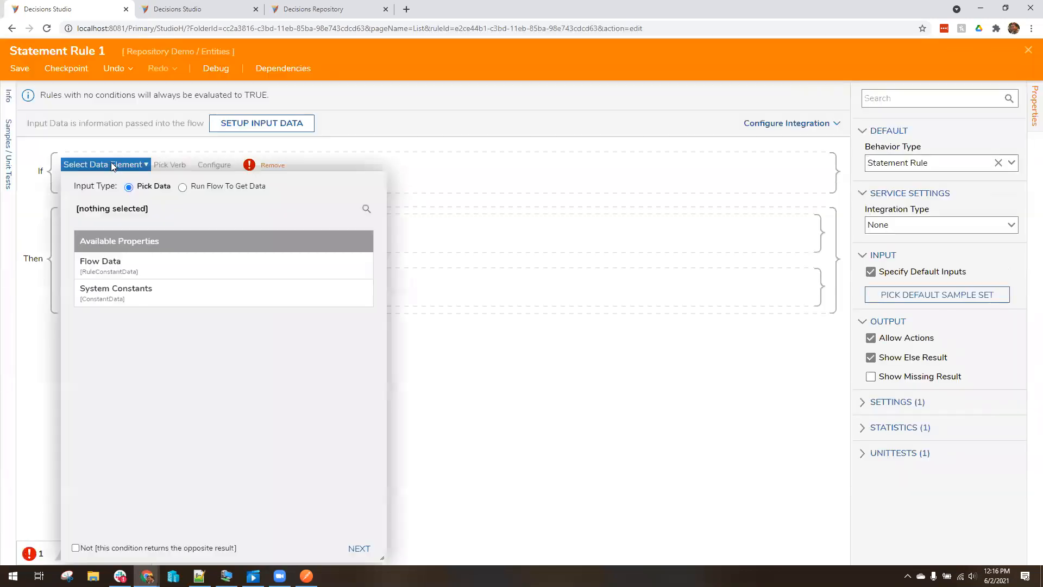
{"action": "left_click", "coordinate": [131, 254]}
{"action": "scroll", "coordinate": [195, 514], "scroll_direction": "down", "scroll_amount": 1}
{"action": "left_click", "coordinate": [195, 514]}
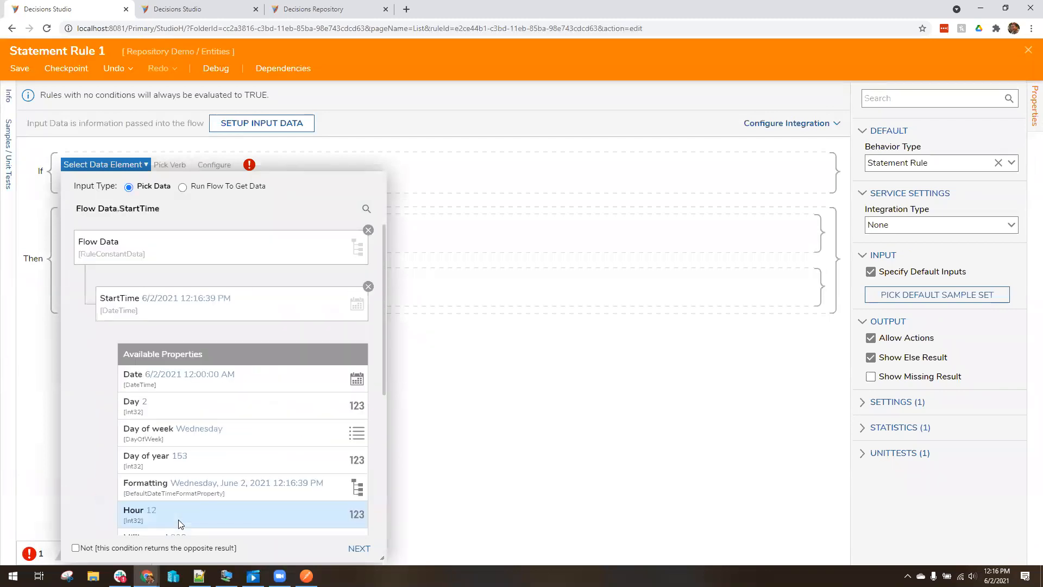
{"action": "left_click", "coordinate": [221, 426]}
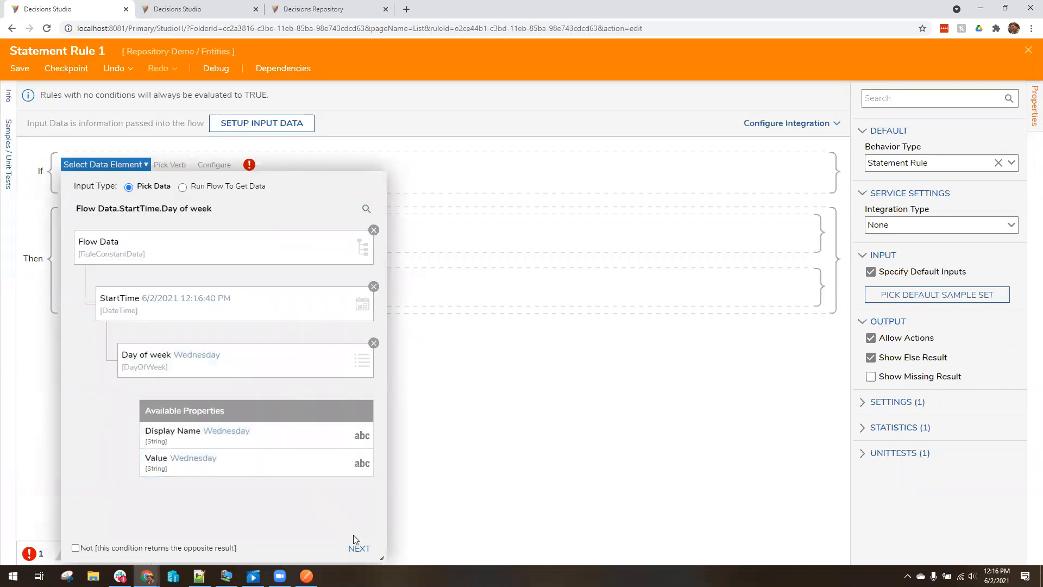
{"action": "left_click", "coordinate": [359, 548]}
Make the condition 'Is Wednesday' and close the rule designer
{"action": "left_click", "coordinate": [290, 220]}
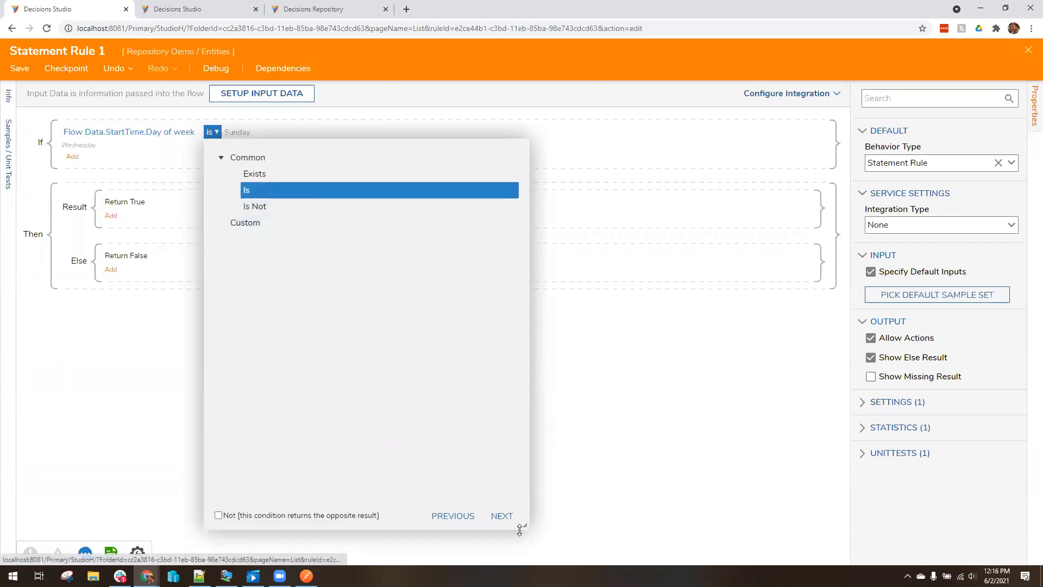
{"action": "left_click", "coordinate": [517, 523]}
{"action": "left_click", "coordinate": [526, 245]}
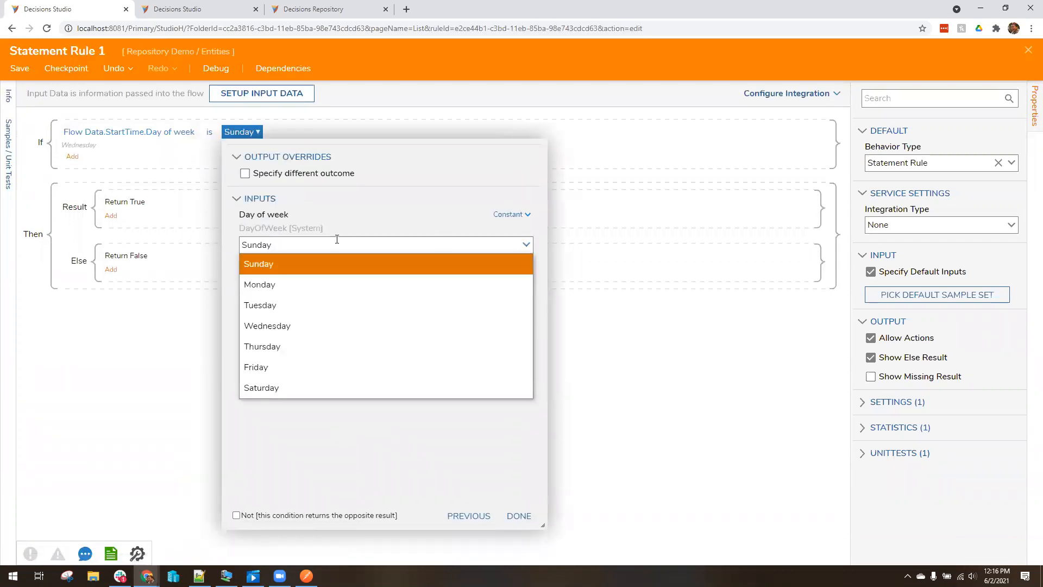
{"action": "left_click", "coordinate": [317, 325]}
{"action": "left_click", "coordinate": [508, 515]}
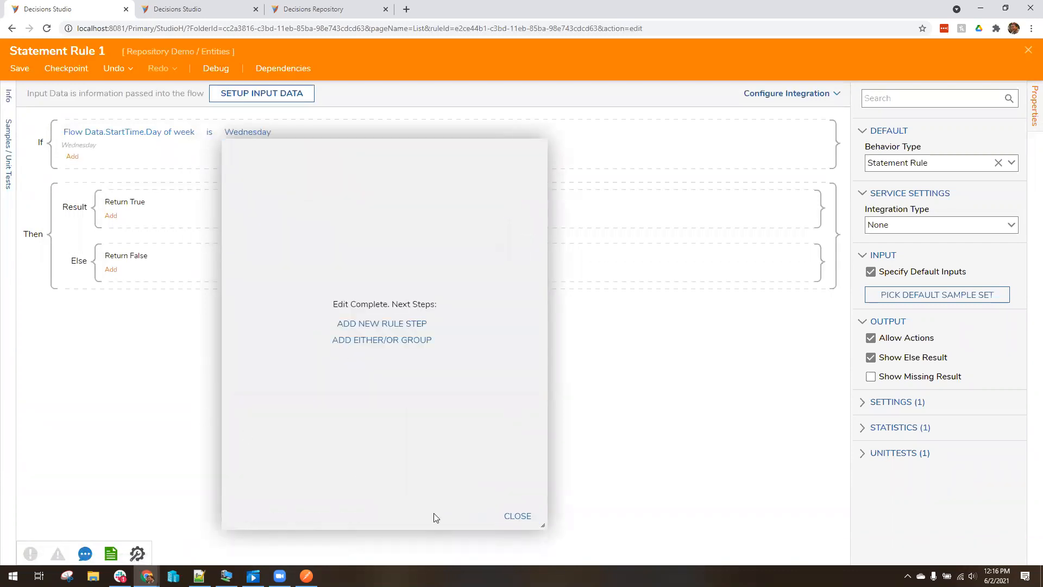
{"action": "left_click", "coordinate": [517, 517]}
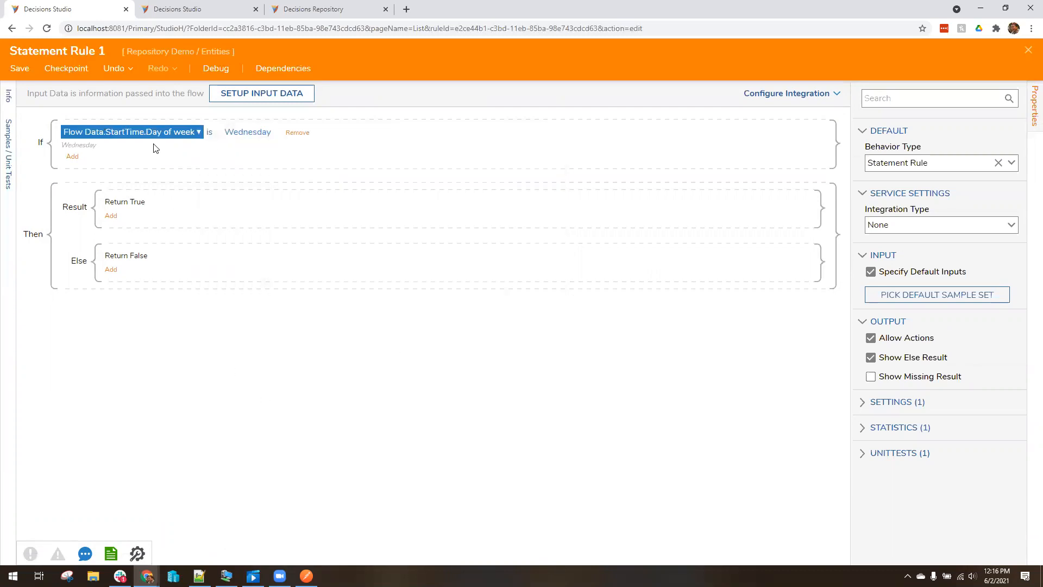
{"action": "left_click", "coordinate": [1028, 50]}
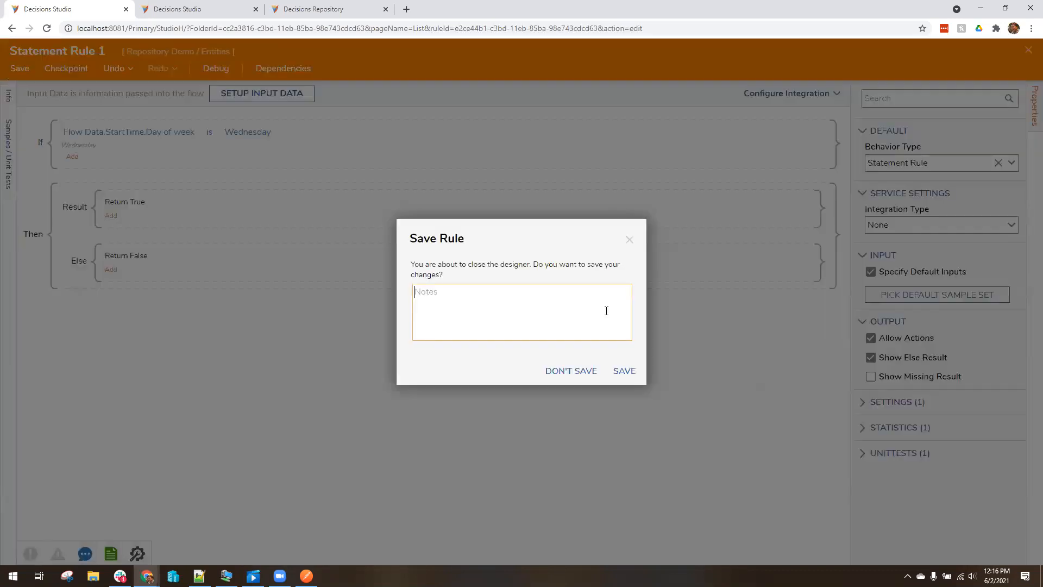
Save Statement Rule 1
{"action": "left_click", "coordinate": [625, 372]}
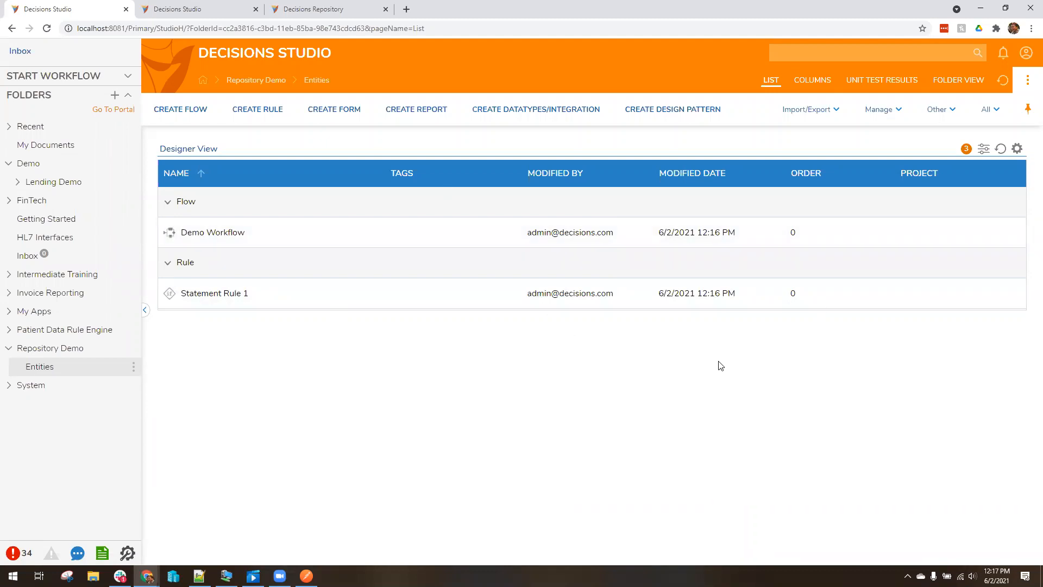
{"action": "right_click", "coordinate": [40, 369]}
{"action": "mouse_move", "coordinate": [196, 392]}
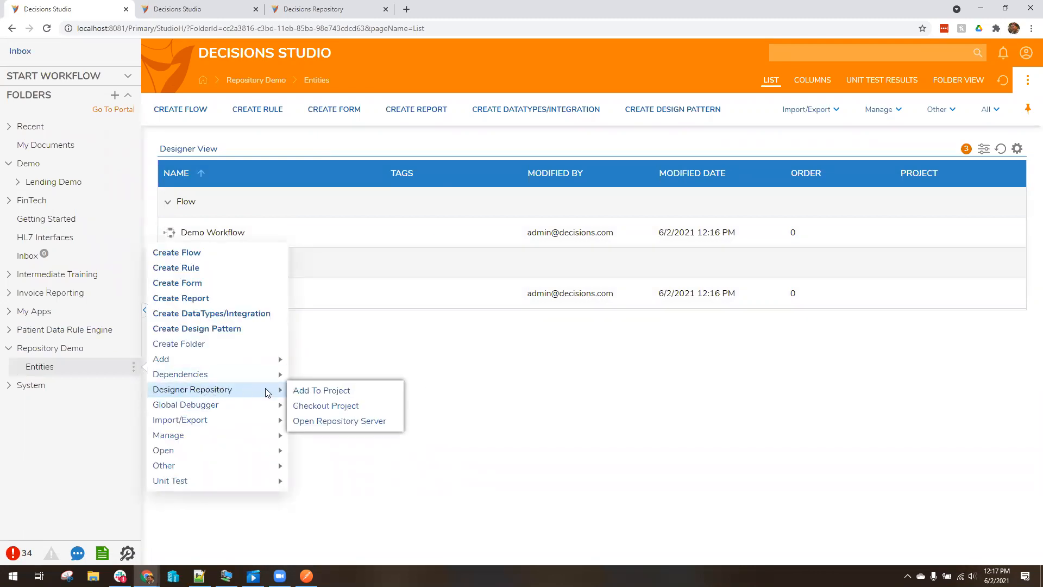
{"action": "left_click", "coordinate": [9, 385]}
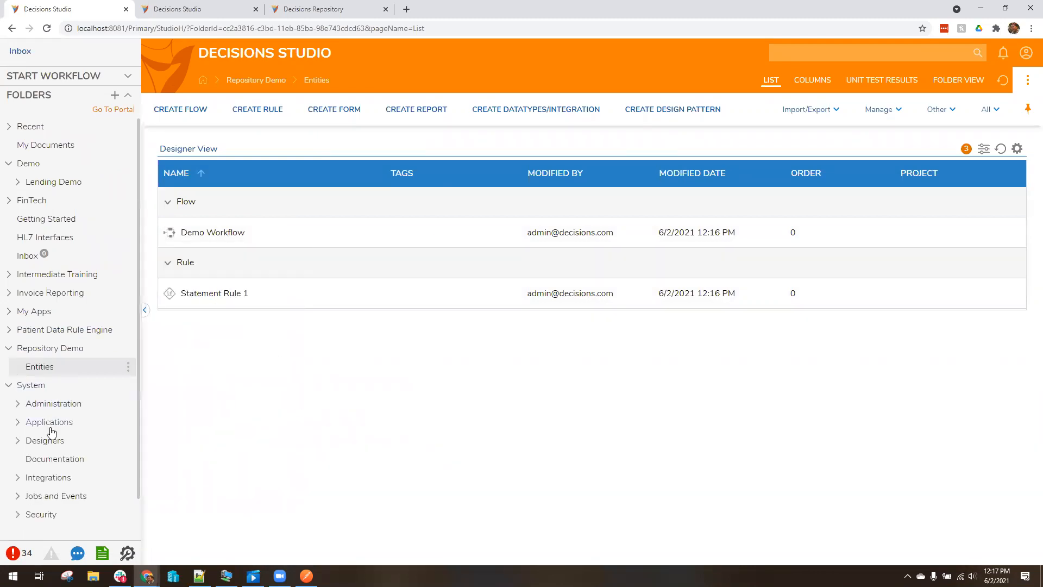
{"action": "scroll", "coordinate": [52, 439], "scroll_direction": "down", "scroll_amount": 1}
{"action": "left_click", "coordinate": [44, 501]}
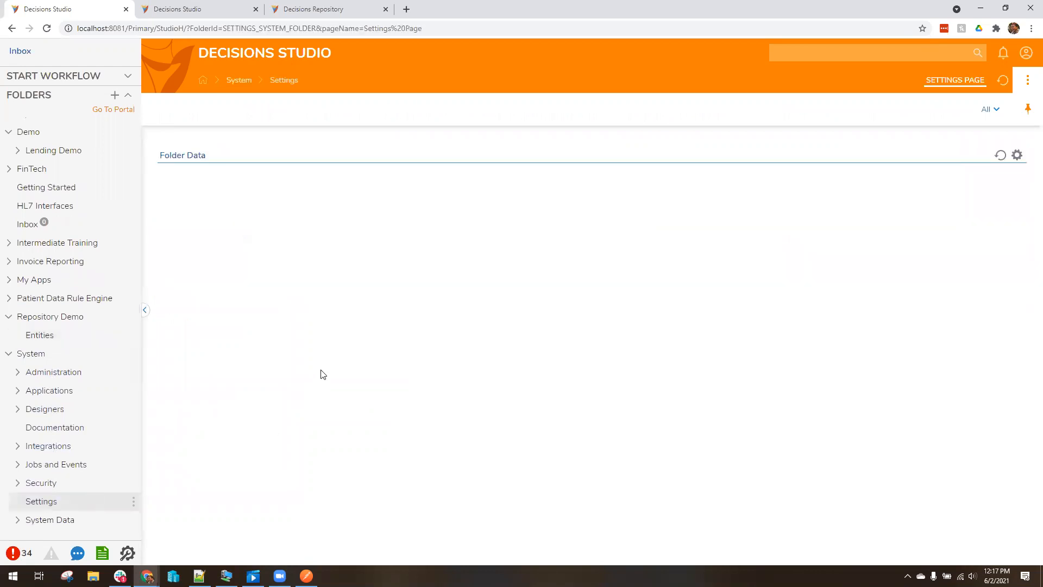
{"action": "scroll", "coordinate": [396, 378], "scroll_direction": "down", "scroll_amount": 2}
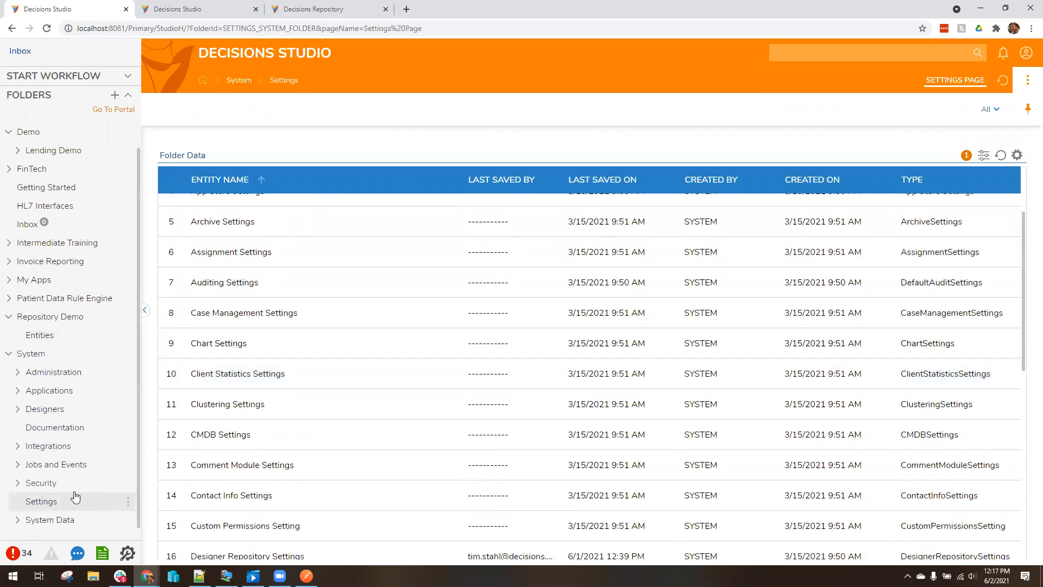
{"action": "scroll", "coordinate": [381, 383], "scroll_direction": "down", "scroll_amount": 3}
{"action": "left_click", "coordinate": [234, 393]}
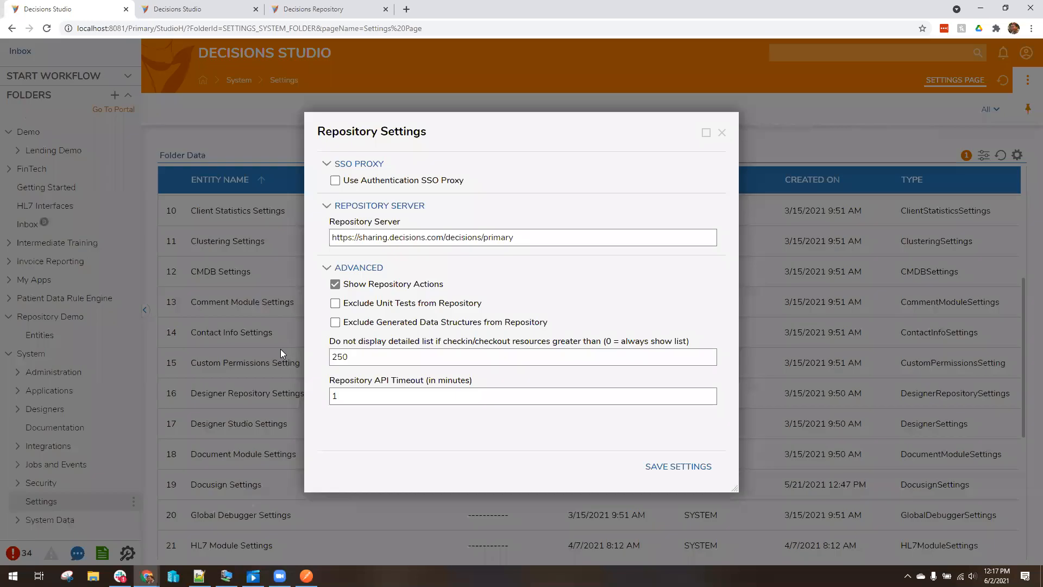
{"action": "triple_click", "coordinate": [497, 242]}
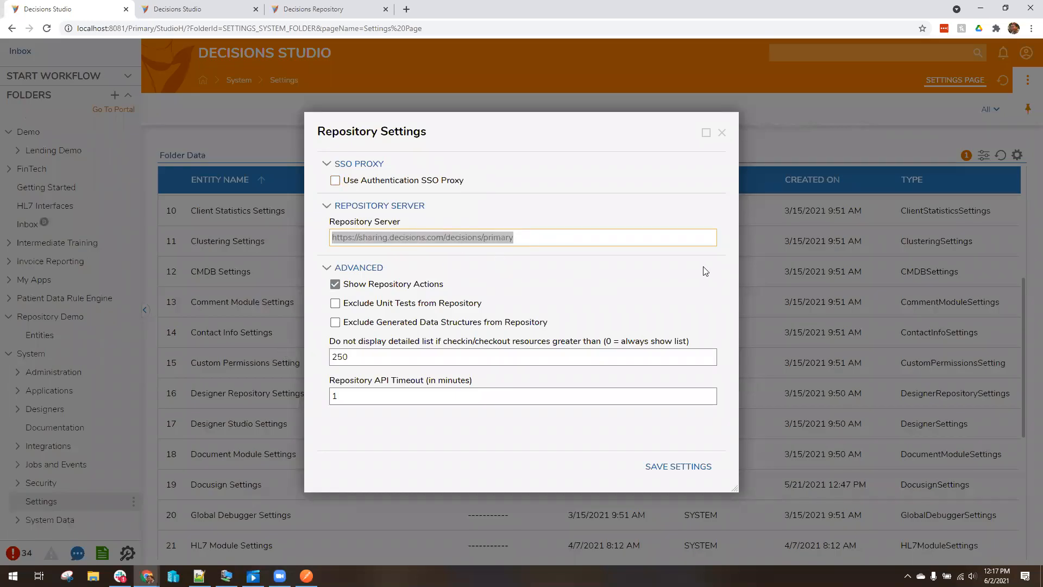
{"action": "left_click", "coordinate": [592, 242]}
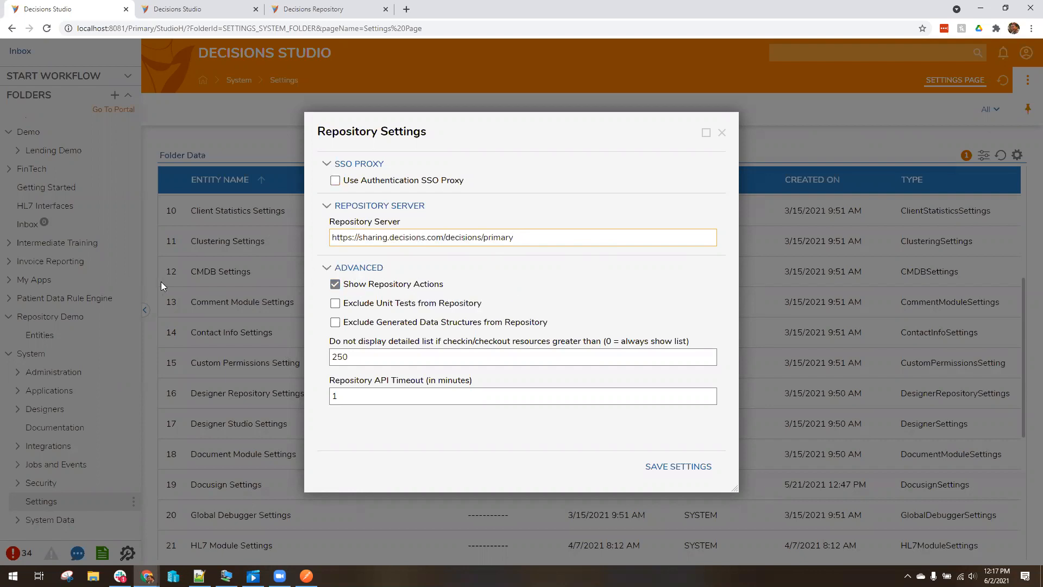
{"action": "left_click", "coordinate": [722, 133]}
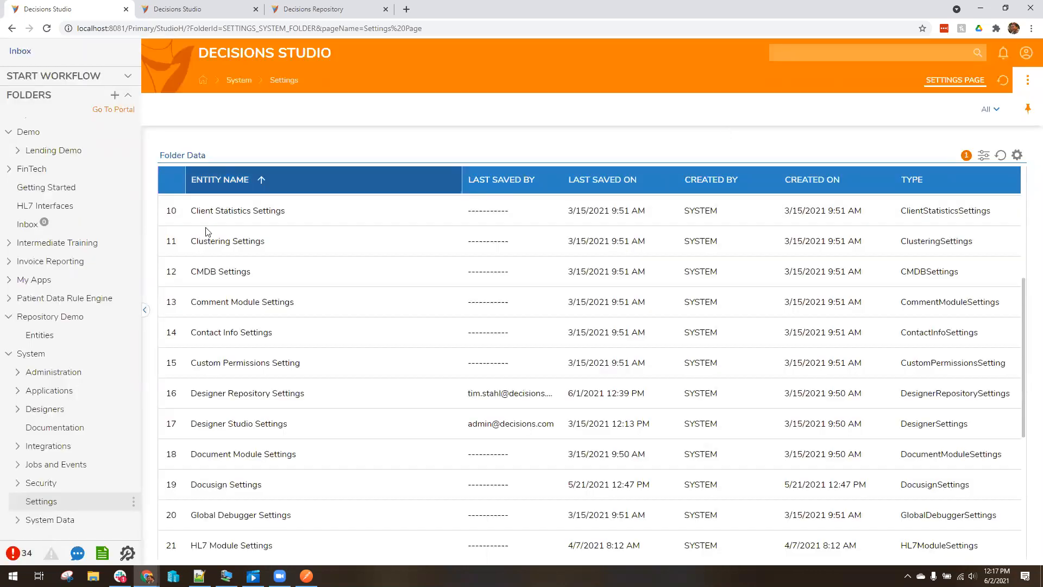
Add the Entities folder and its content to new project 'Wednesday Demo of Repo', continuing to commit
{"action": "left_click", "coordinate": [8, 357]}
{"action": "right_click", "coordinate": [40, 368]}
{"action": "mouse_move", "coordinate": [218, 395]}
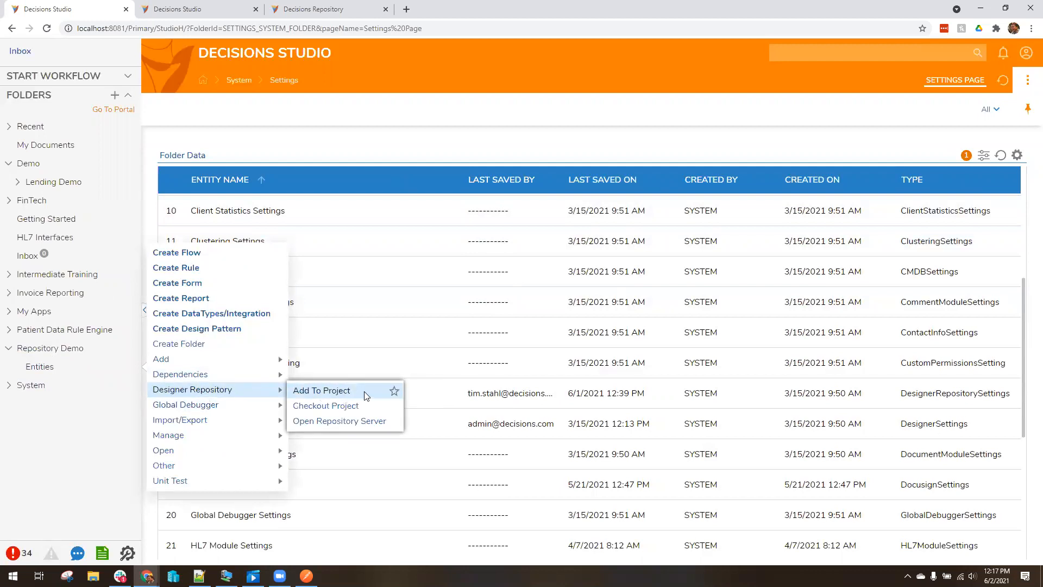
{"action": "mouse_move", "coordinate": [234, 360]}
{"action": "left_click", "coordinate": [363, 393]}
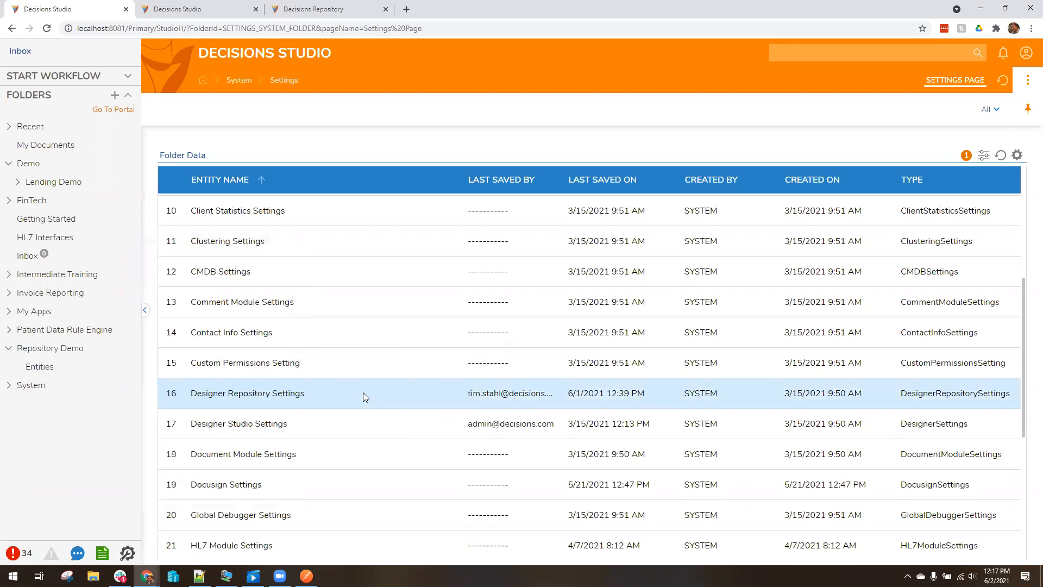
{"action": "left_click", "coordinate": [610, 337]}
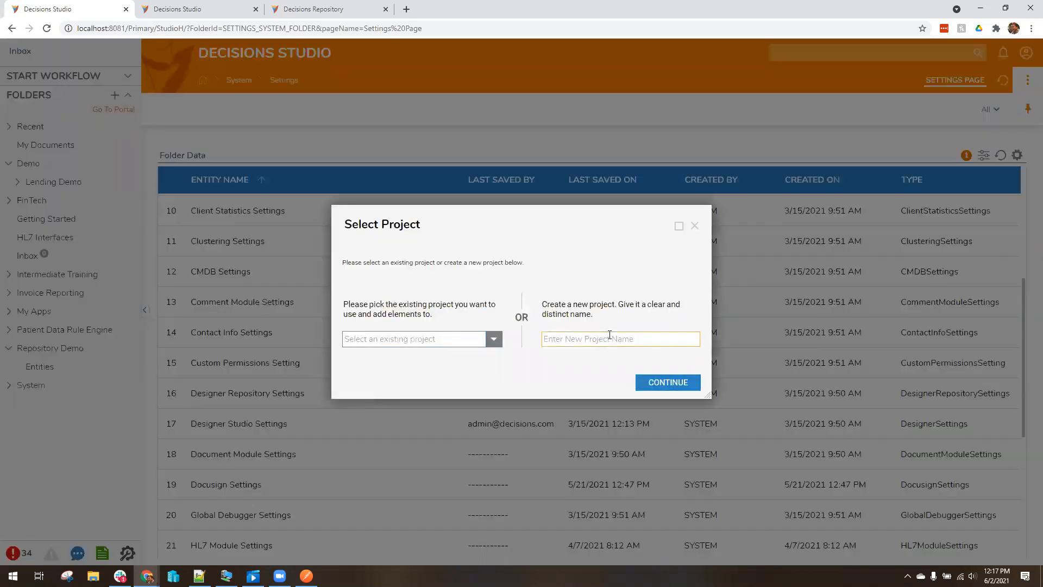
{"action": "type", "text": "Wedn"}
{"action": "key", "text": "BackSpace"}
{"action": "type", "text": "dnesday Demo of Repo"}
{"action": "left_click", "coordinate": [667, 384]}
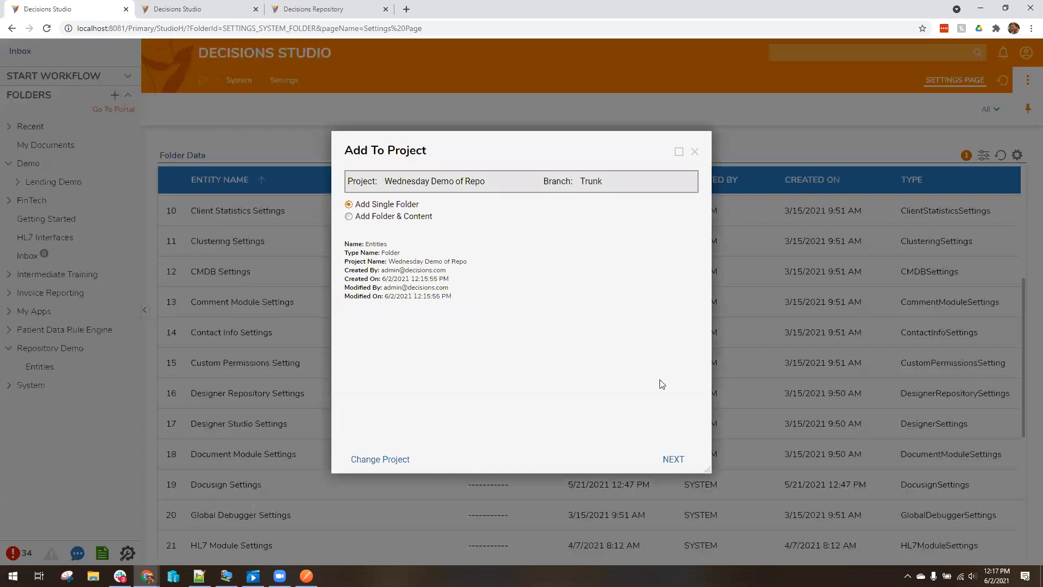
{"action": "left_click", "coordinate": [417, 216]}
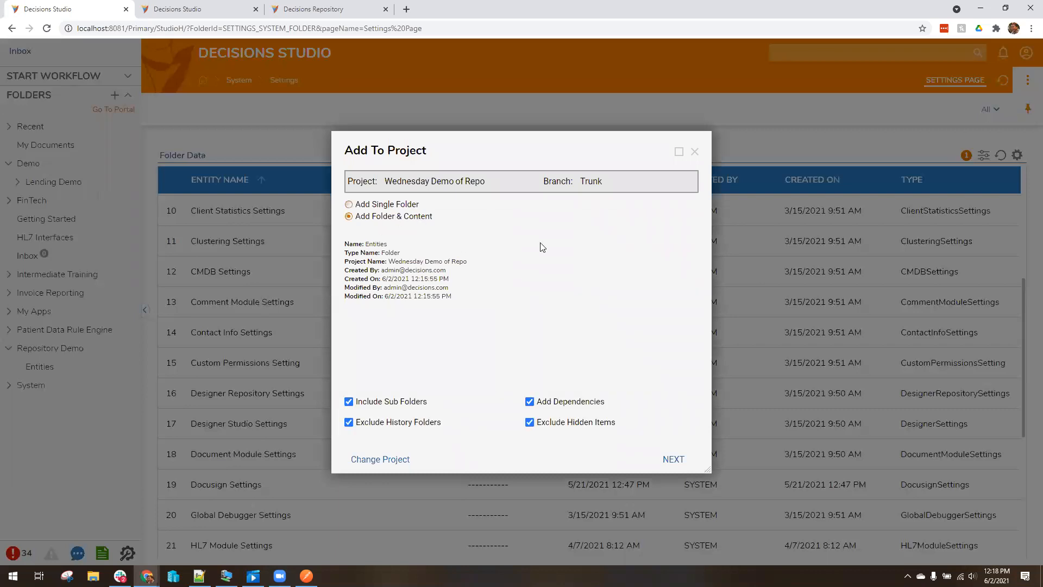
{"action": "left_click", "coordinate": [674, 459]}
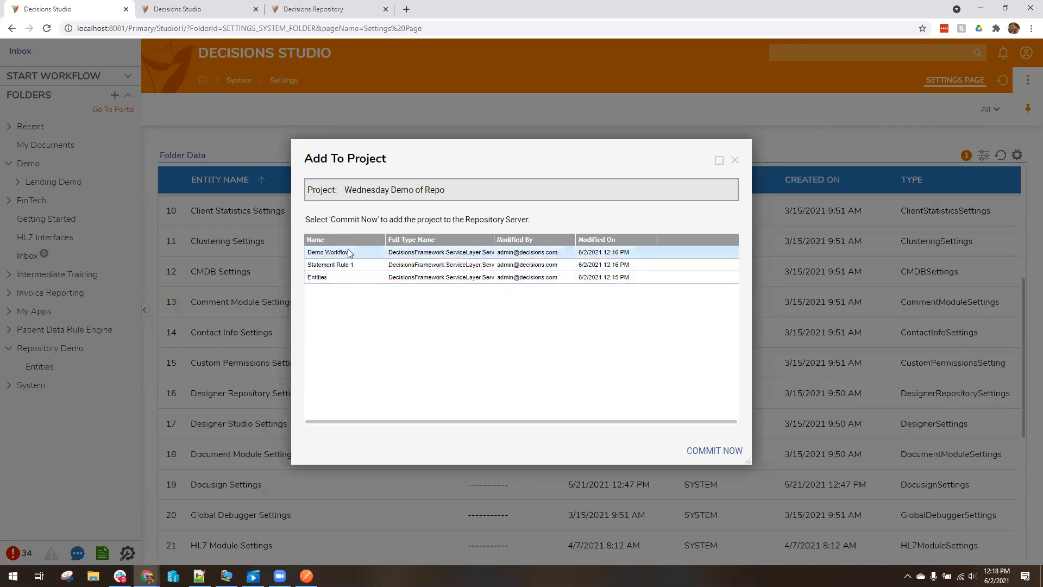
Sign in to the Designer Repository with the account e-mail and password
{"action": "left_click", "coordinate": [717, 450]}
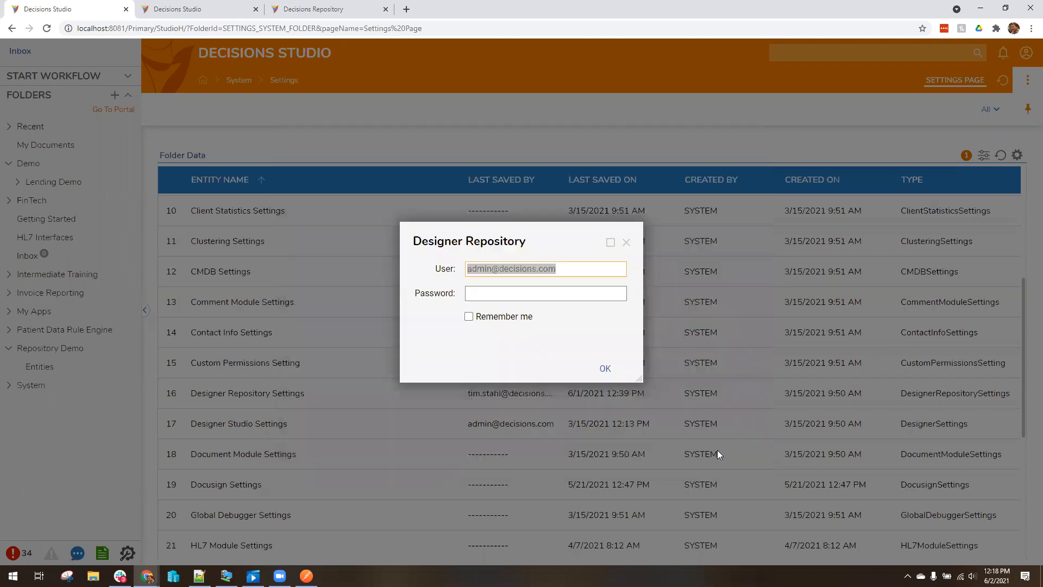
{"action": "left_click", "coordinate": [577, 270]}
{"action": "key", "text": "ctrl+a"}
{"action": "key", "text": "Tab"}
{"action": "type", "text": "••••••••••••"}
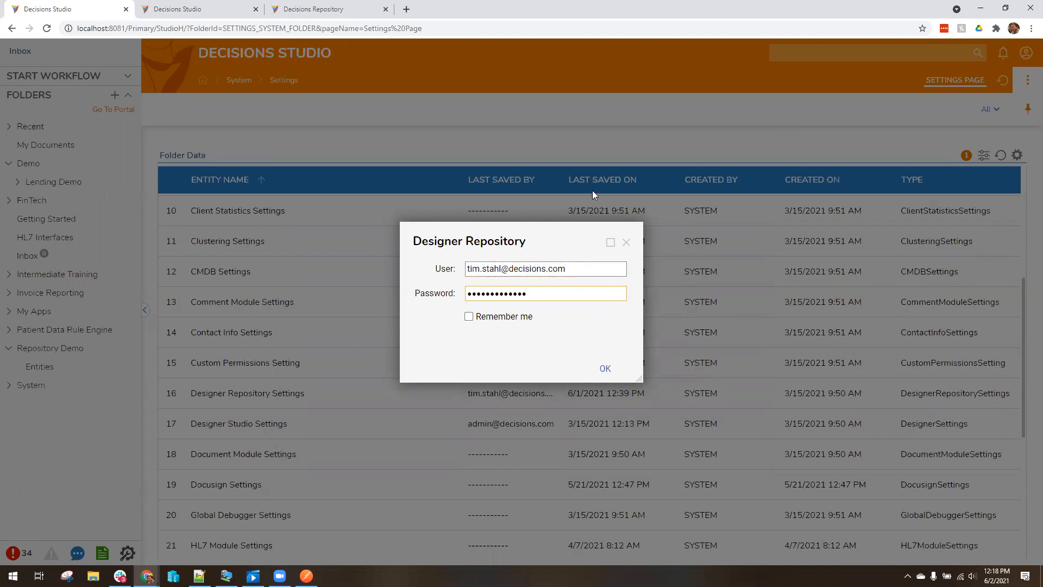
{"action": "left_click", "coordinate": [602, 371]}
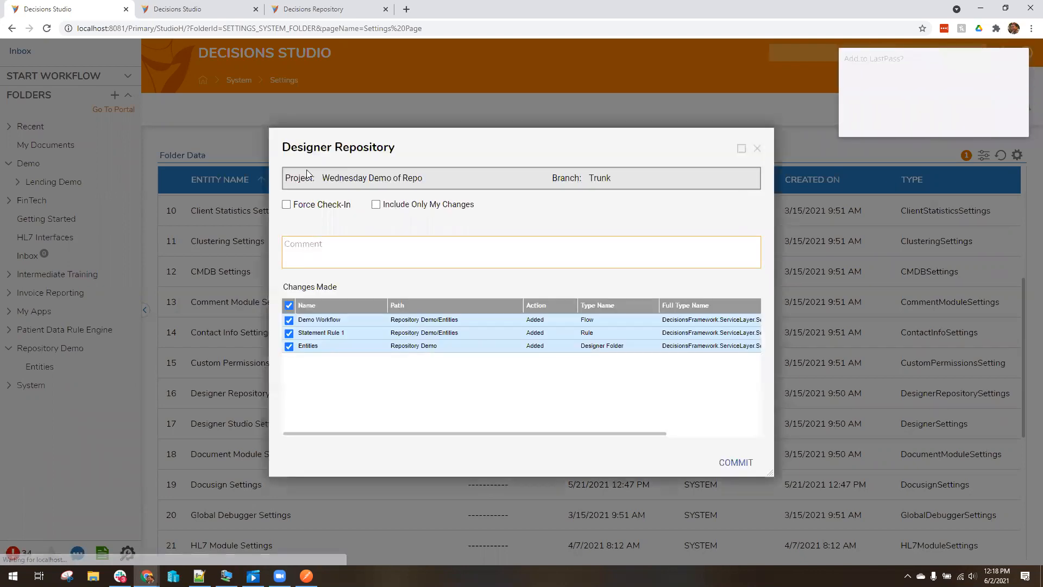
{"action": "left_click", "coordinate": [950, 122]}
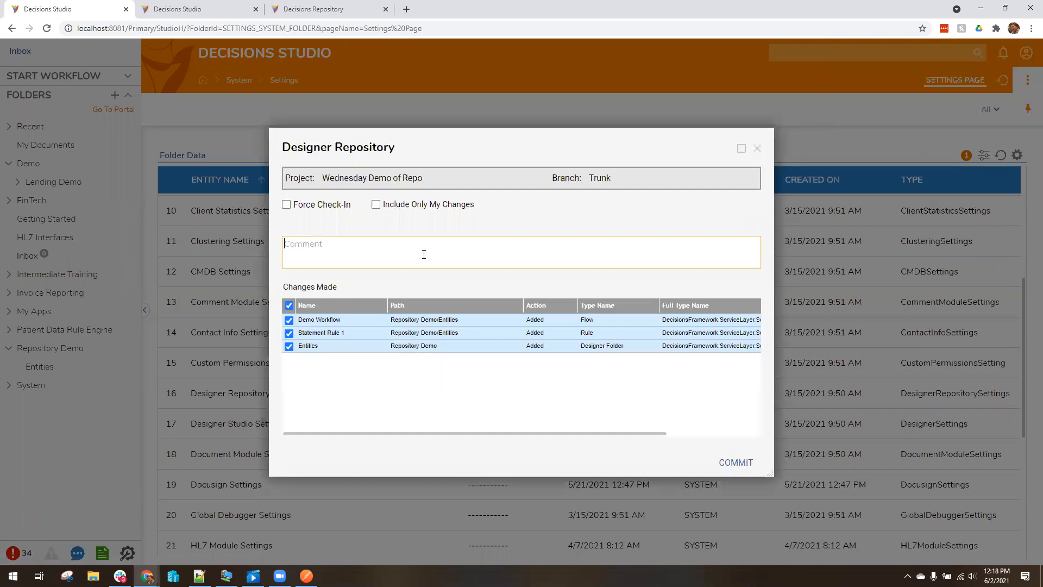
Commit with comment 'This is my new amazing project. Don't you all love it?!', including Repository Demo
{"action": "type", "text": "This is my new amazing project. Don't you all "}
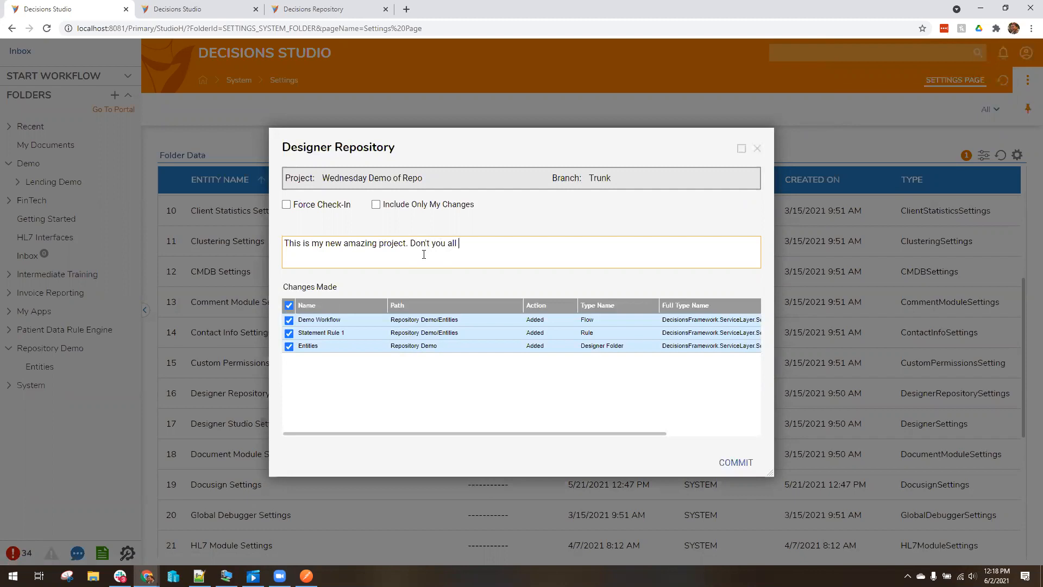
{"action": "type", "text": "love it?!"}
{"action": "left_click", "coordinate": [743, 464]}
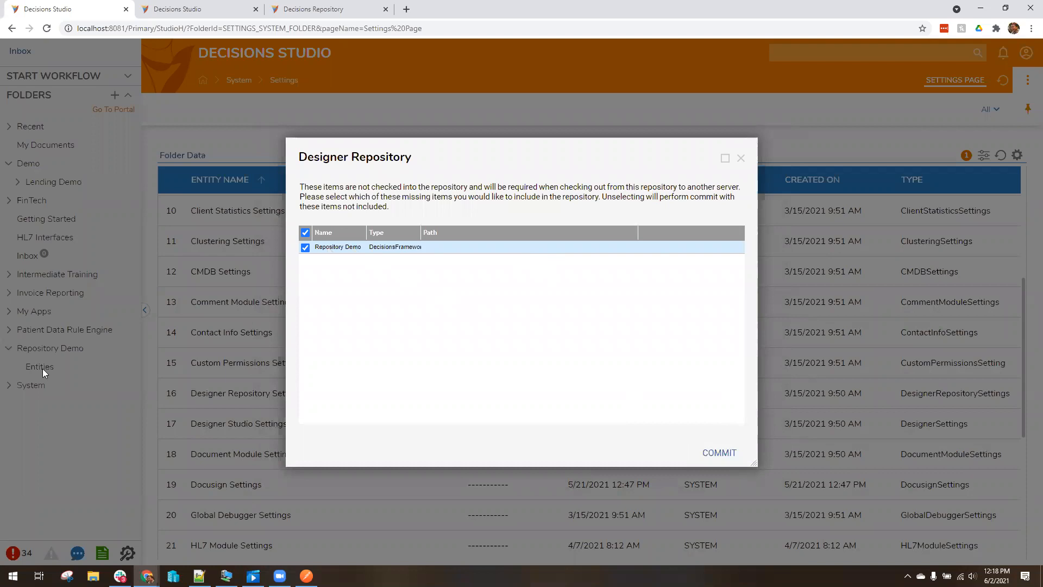
{"action": "left_click", "coordinate": [728, 455]}
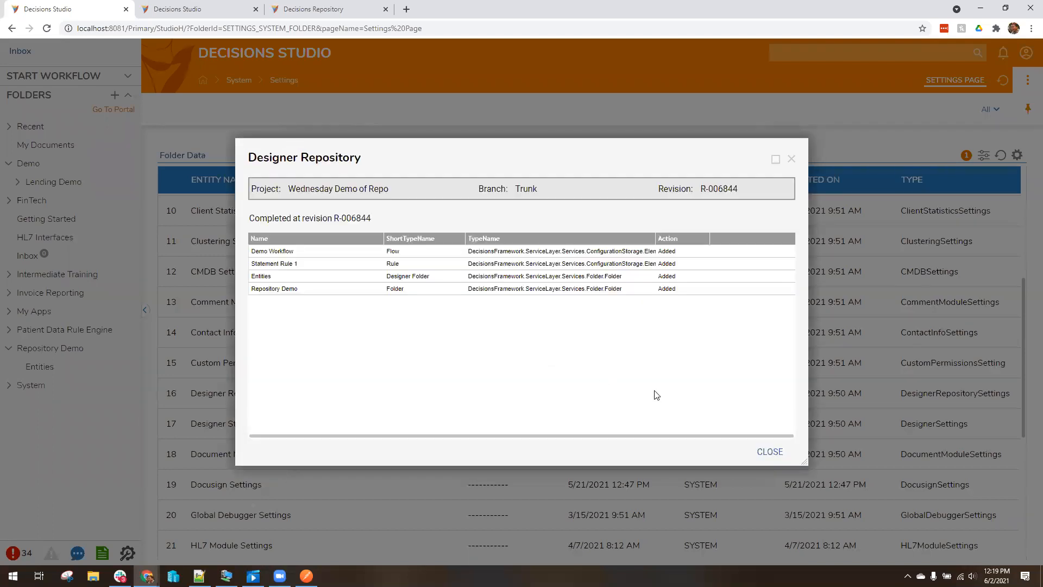
Search the Decisions Repository for 'Wednesday' and open the Wednesday Demo of Repo project
{"action": "left_click", "coordinate": [765, 458]}
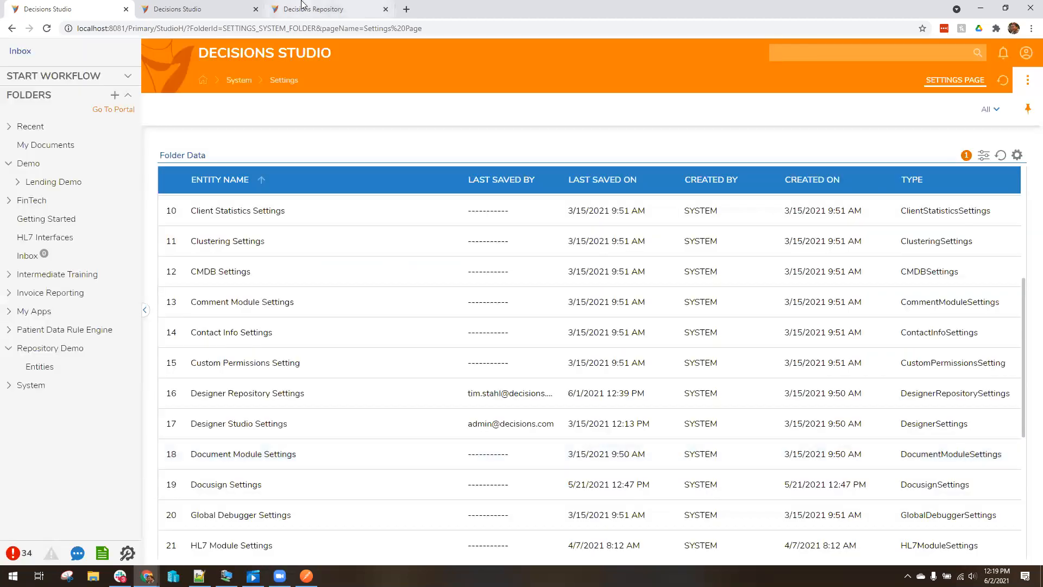
{"action": "left_click", "coordinate": [310, 9]}
{"action": "left_click", "coordinate": [835, 59]}
{"action": "type", "text": "Wednesday"}
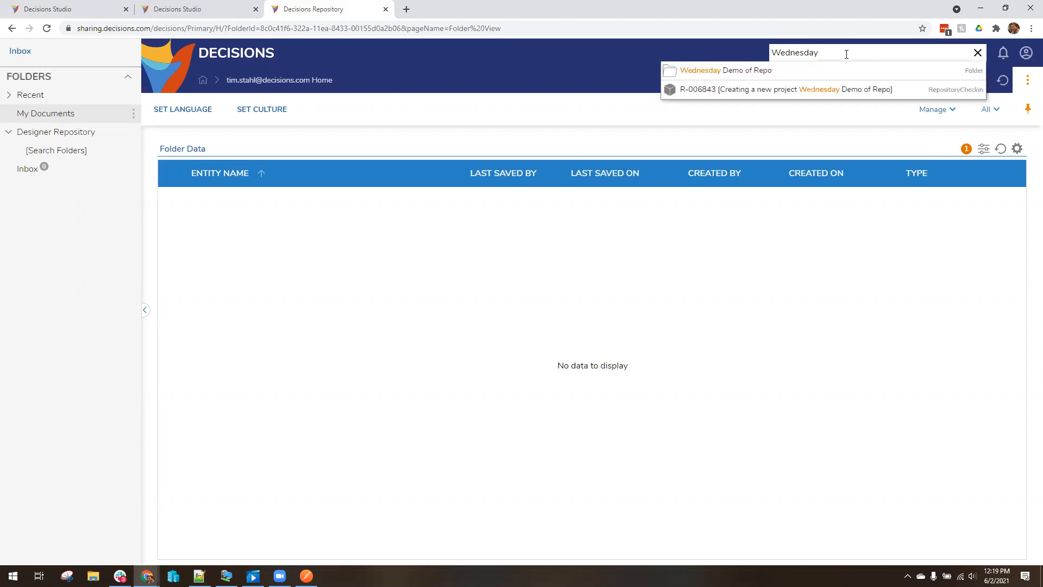
{"action": "left_click", "coordinate": [733, 73]}
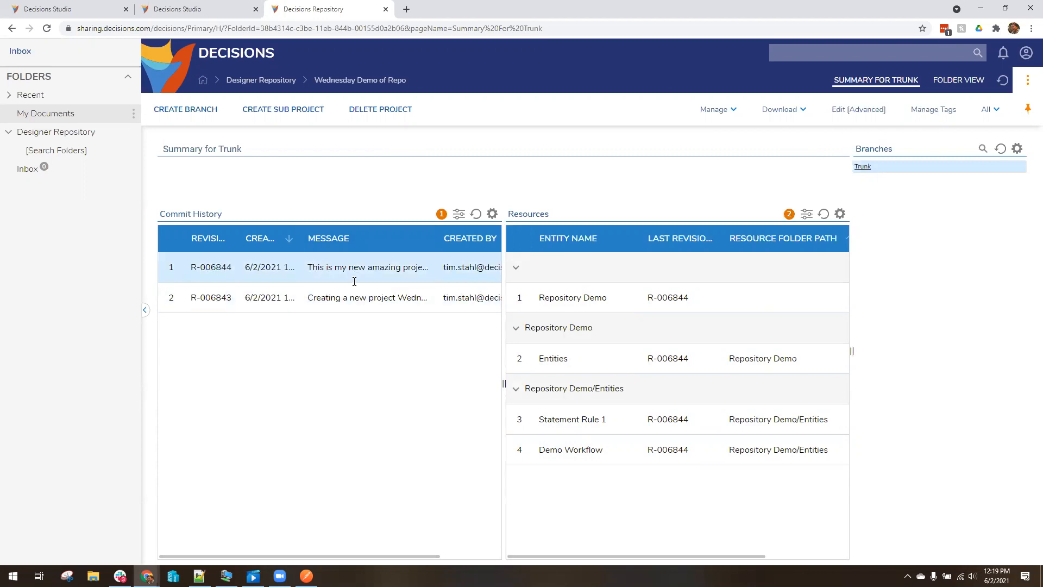
Inspect revision R-006844's details, then move to the other Studio instance
{"action": "double_click", "coordinate": [288, 271]}
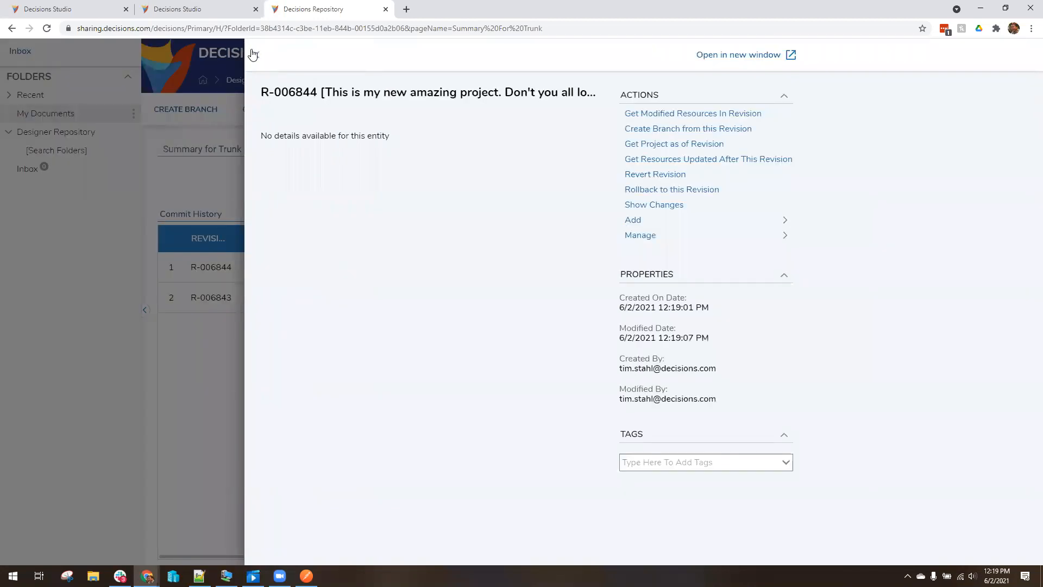
{"action": "left_click_drag", "start_coordinate": [433, 92], "coordinate": [573, 94]}
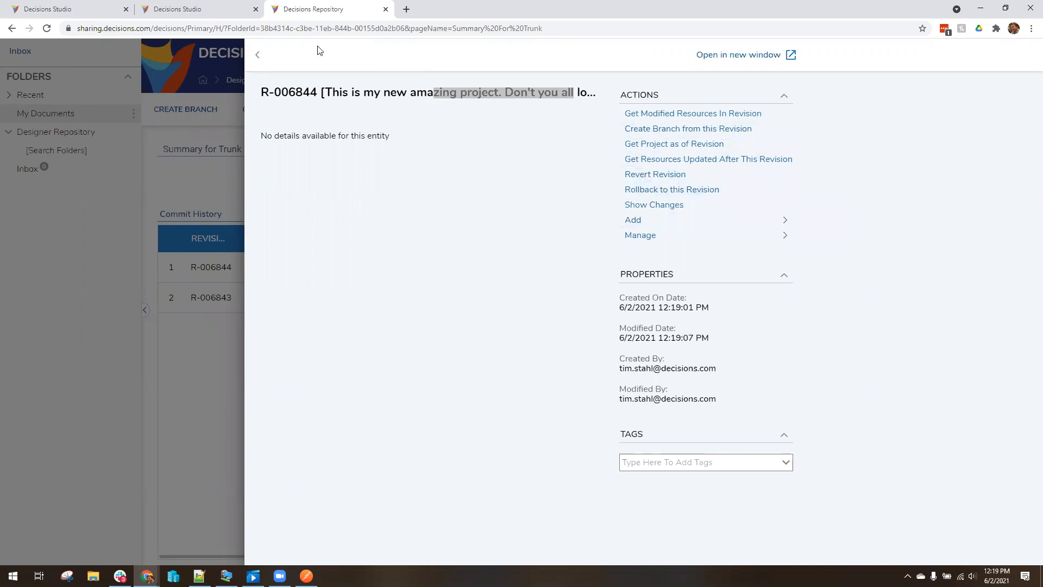
{"action": "left_click", "coordinate": [260, 56]}
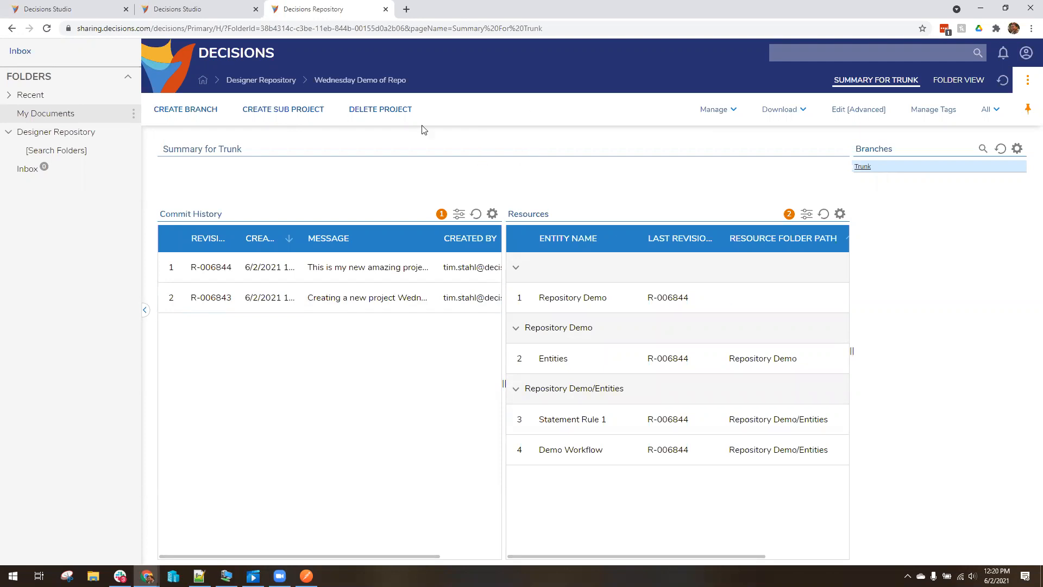
{"action": "left_click", "coordinate": [217, 12]}
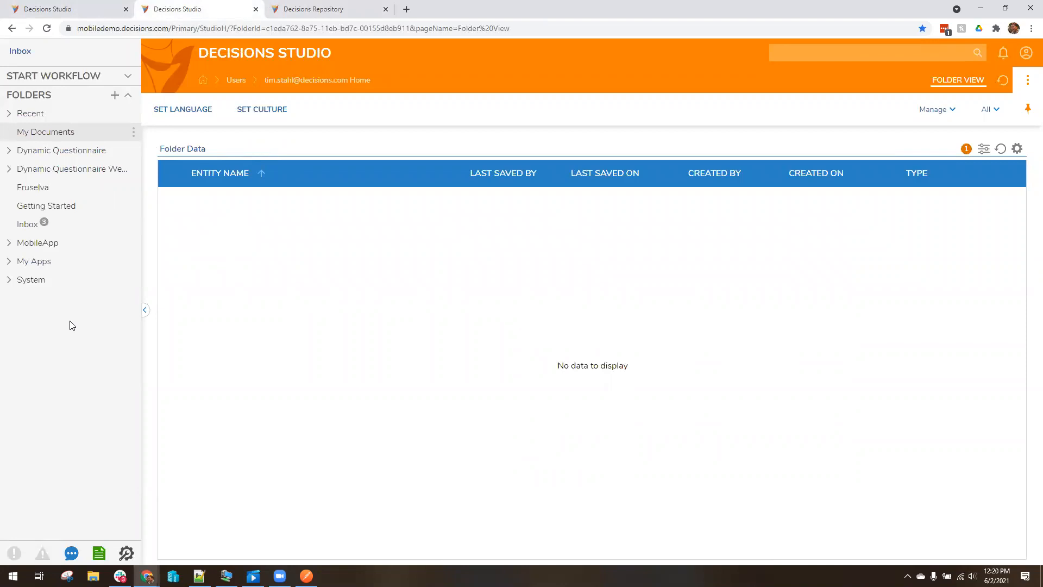
From the MobileApp folder, start a project checkout and select Wednesday Demo of Repo
{"action": "right_click", "coordinate": [37, 244]}
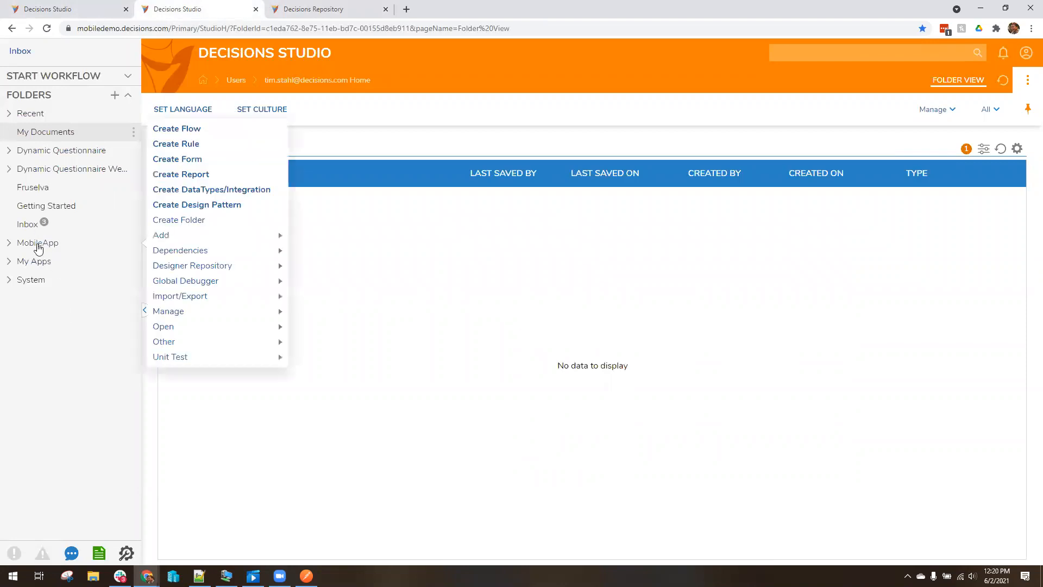
{"action": "mouse_move", "coordinate": [220, 267]}
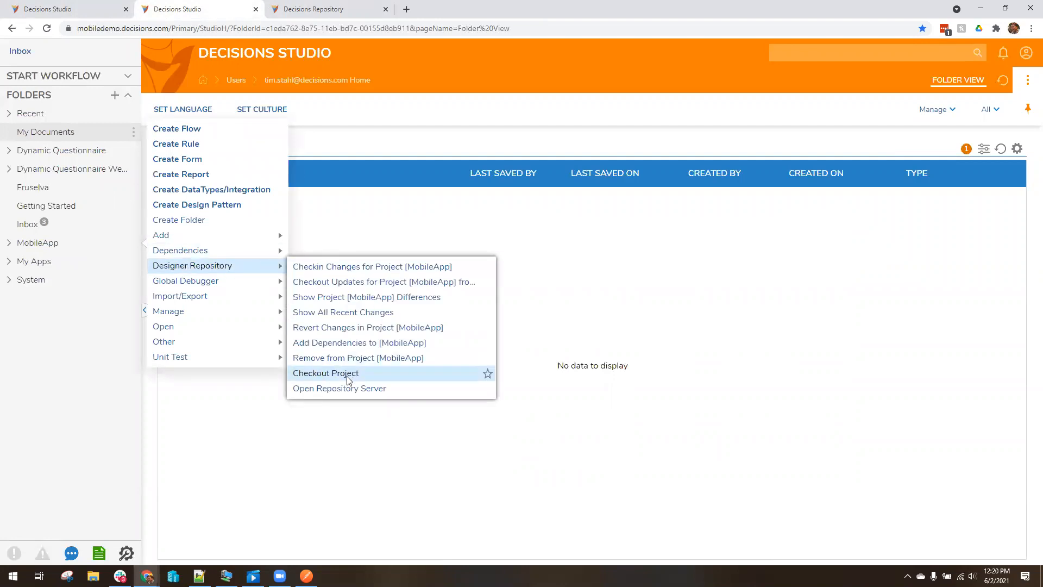
{"action": "left_click", "coordinate": [403, 375]}
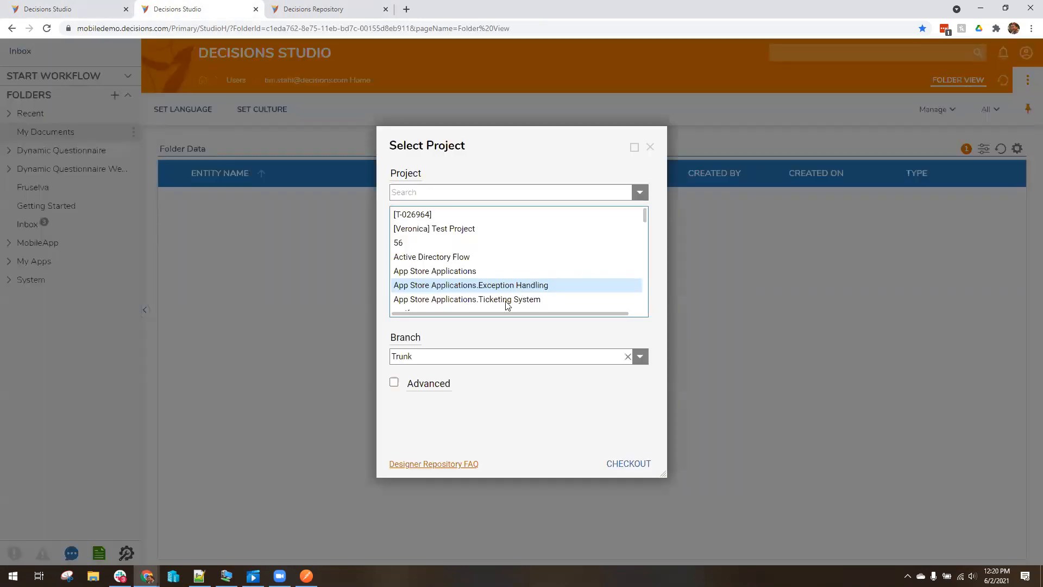
{"action": "left_click", "coordinate": [445, 187]}
{"action": "type", "text": "Wed"}
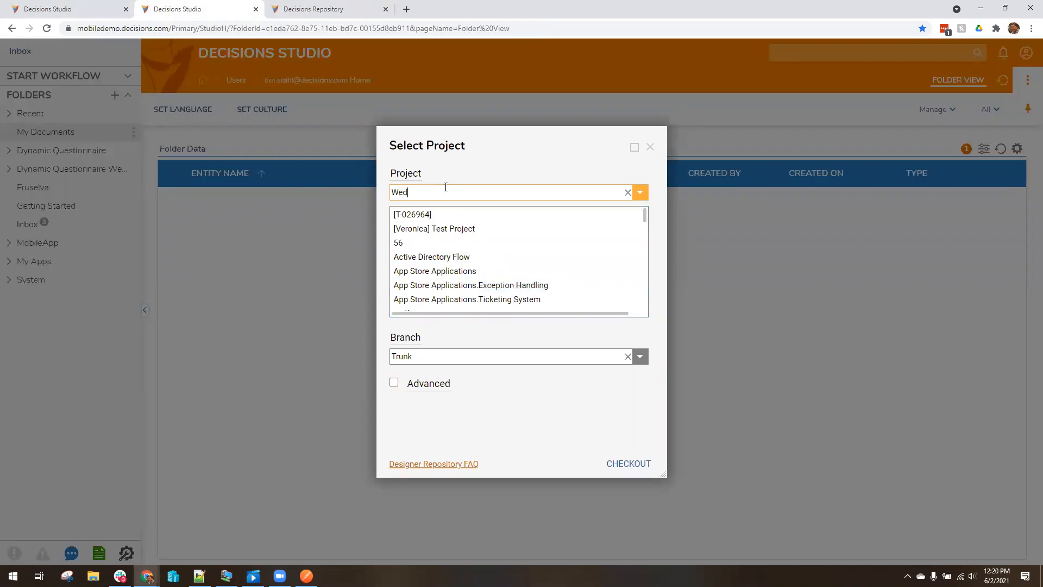
{"action": "type", "text": "nesday"}
{"action": "left_click", "coordinate": [628, 193]}
{"action": "type", "text": "Wednesa"}
{"action": "key", "text": "BackSpace"}
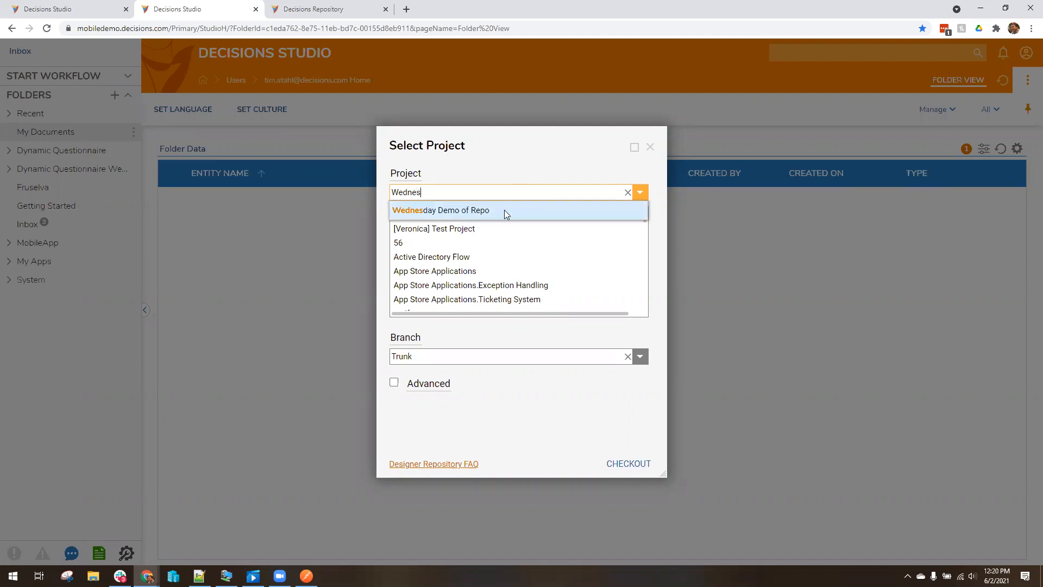
{"action": "left_click", "coordinate": [504, 210]}
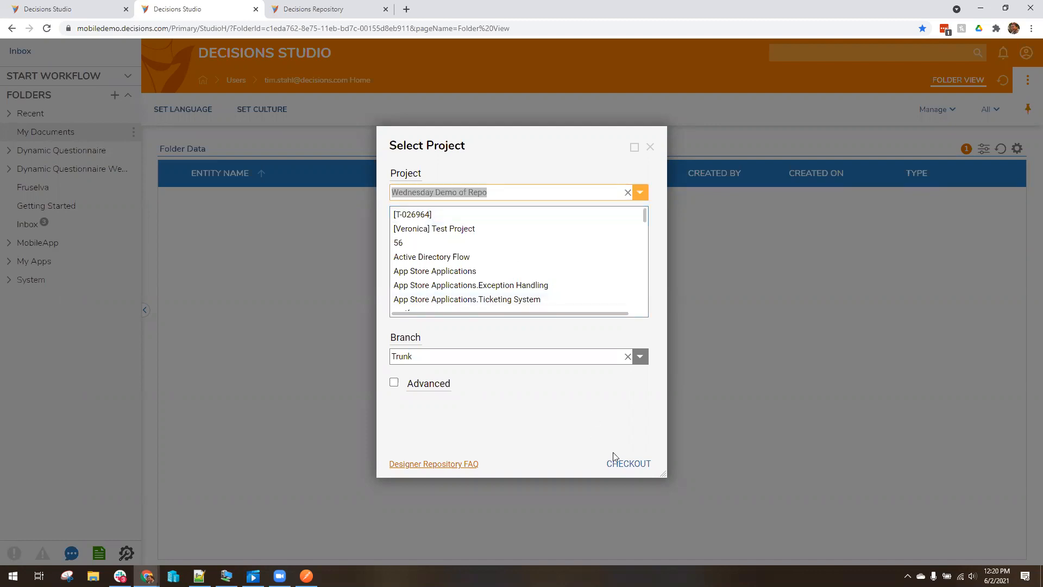
Check out the project on Trunk and download its four items
{"action": "left_click", "coordinate": [634, 466]}
{"action": "left_click", "coordinate": [634, 465]}
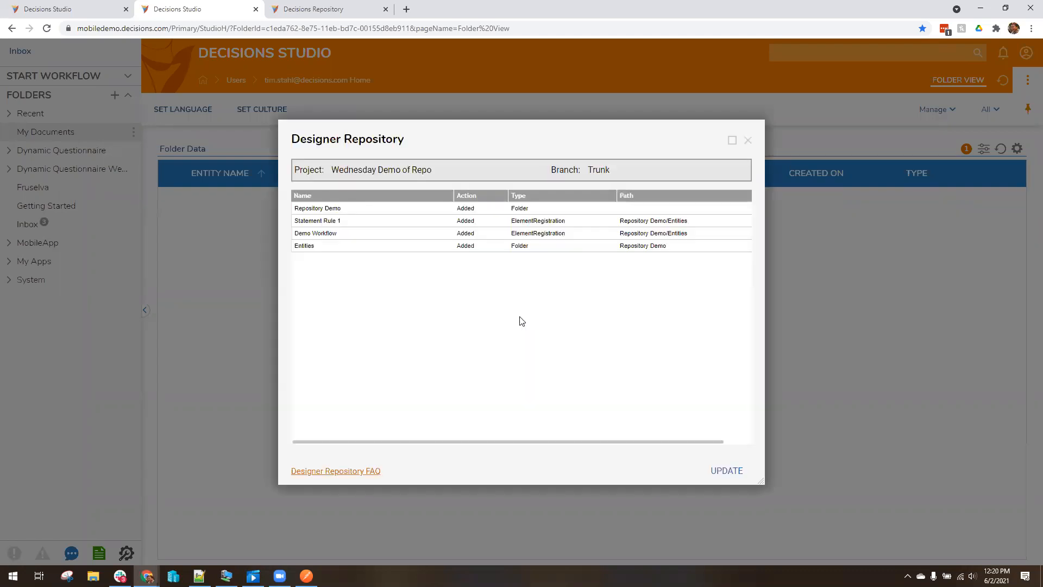
{"action": "left_click", "coordinate": [730, 471]}
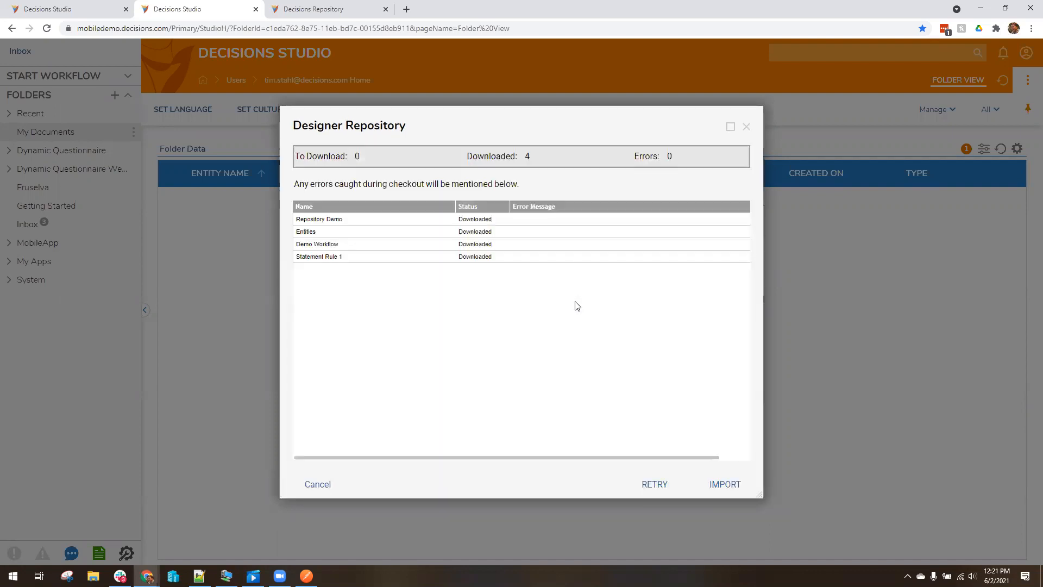
Import Demo Workflow, Statement Rule 1, Repository Demo and Entities, ignoring each version warning
{"action": "left_click", "coordinate": [725, 489]}
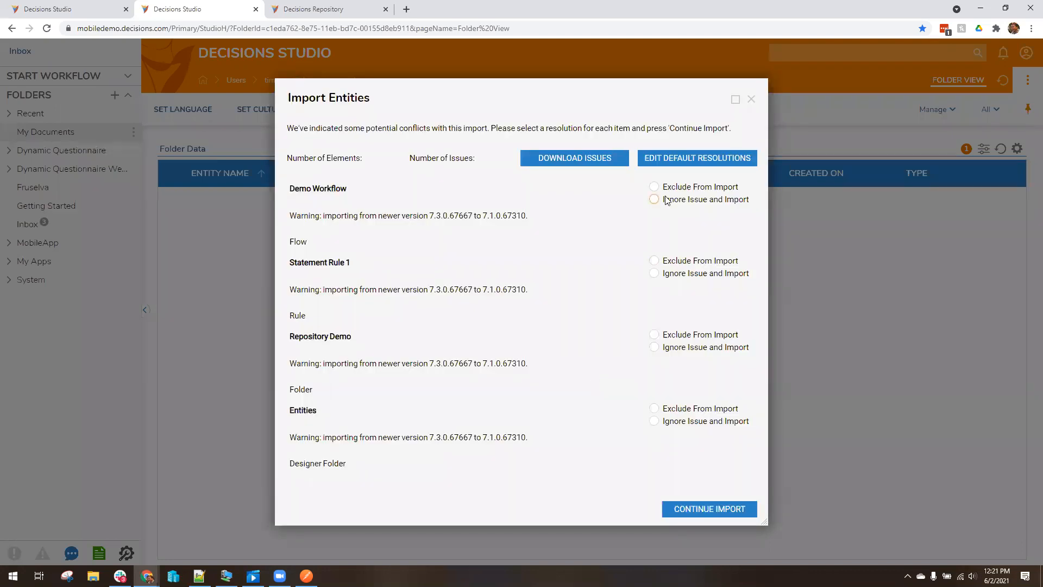
{"action": "left_click", "coordinate": [704, 200]}
{"action": "left_click", "coordinate": [712, 275]}
{"action": "left_click", "coordinate": [711, 349]}
{"action": "left_click", "coordinate": [704, 427]}
{"action": "left_click", "coordinate": [712, 510]}
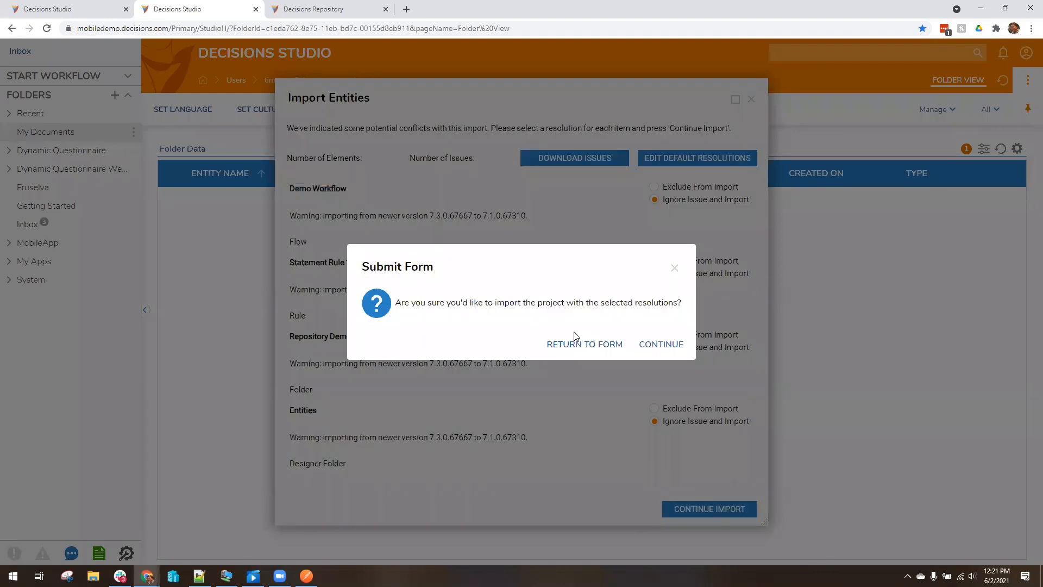
{"action": "left_click", "coordinate": [661, 344]}
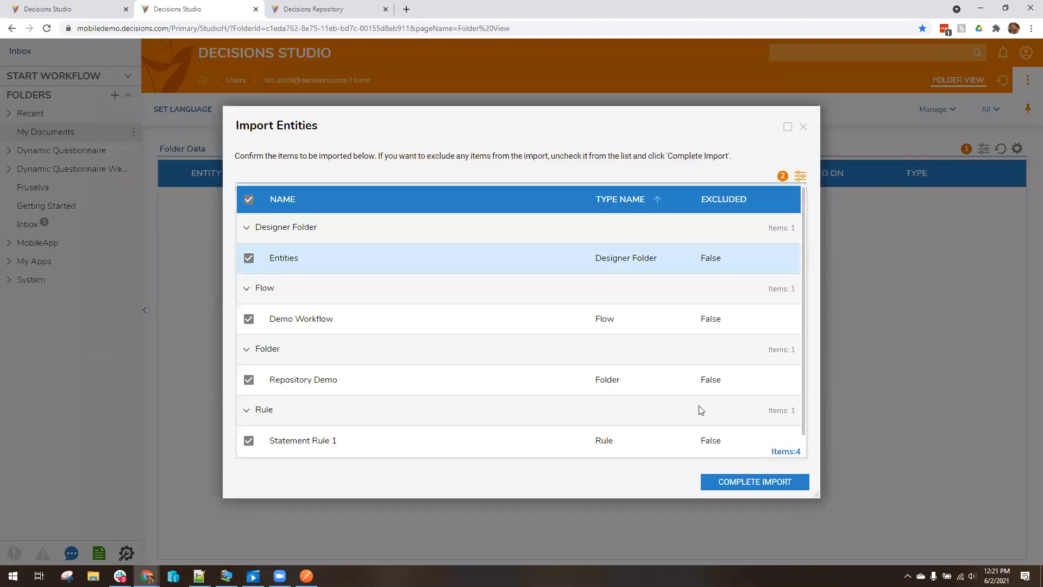
{"action": "left_click", "coordinate": [774, 483]}
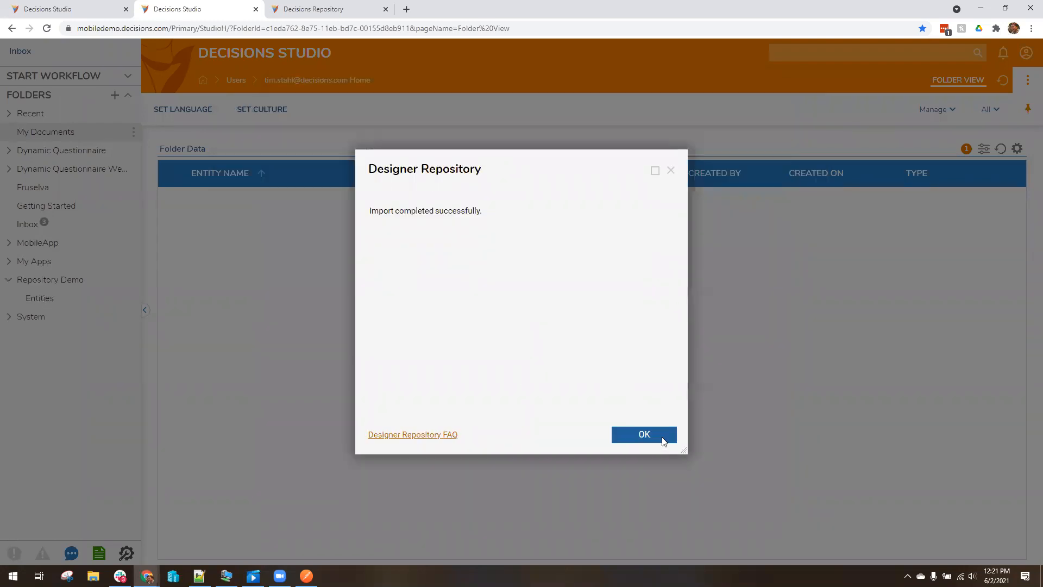
{"action": "left_click", "coordinate": [660, 438]}
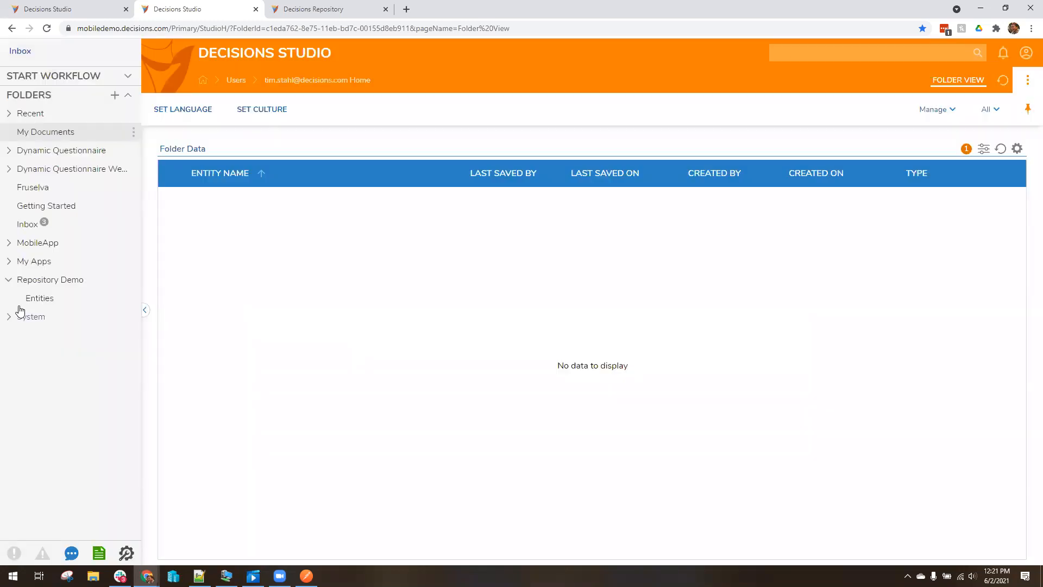
Open Repository Demo's Entities folder to show Demo Workflow and Statement Rule 1
{"action": "left_click", "coordinate": [40, 298]}
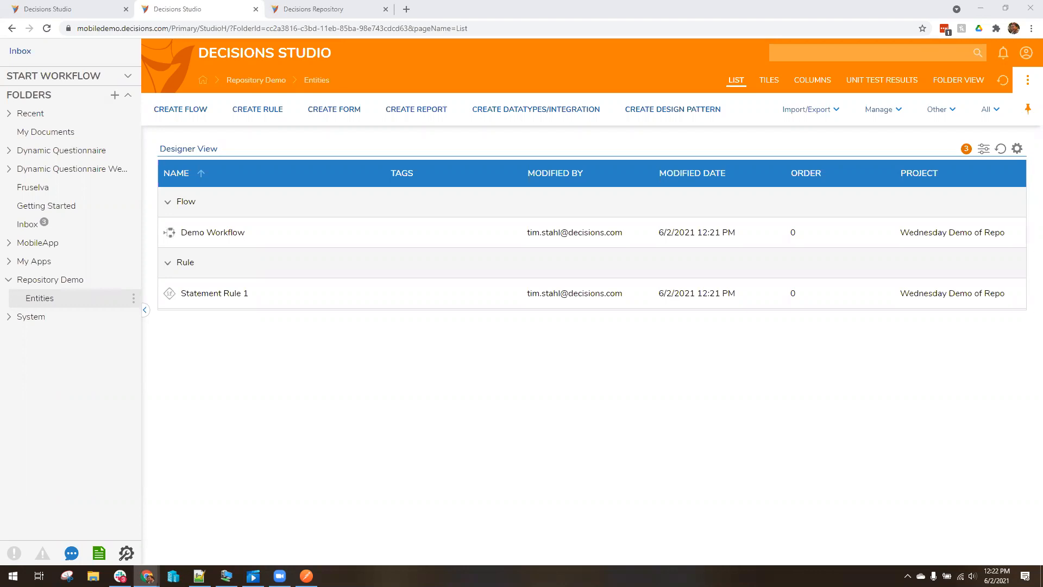
On the localhost Studio, open Demo Workflow from Repository Demo > Entities and search the toolbox for 'end'
{"action": "left_click", "coordinate": [68, 6]}
{"action": "left_click", "coordinate": [37, 367]}
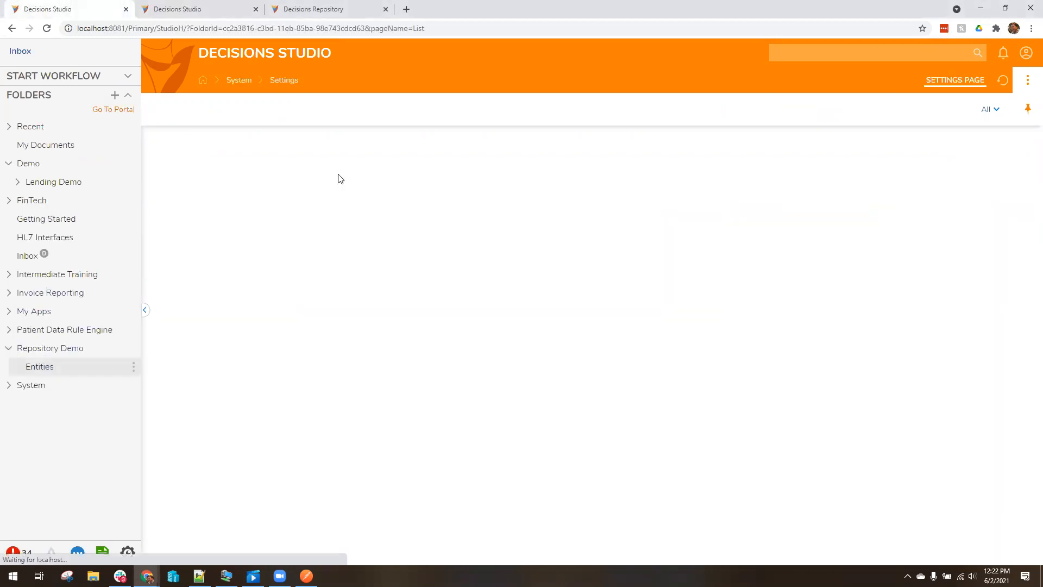
{"action": "left_click", "coordinate": [232, 234]}
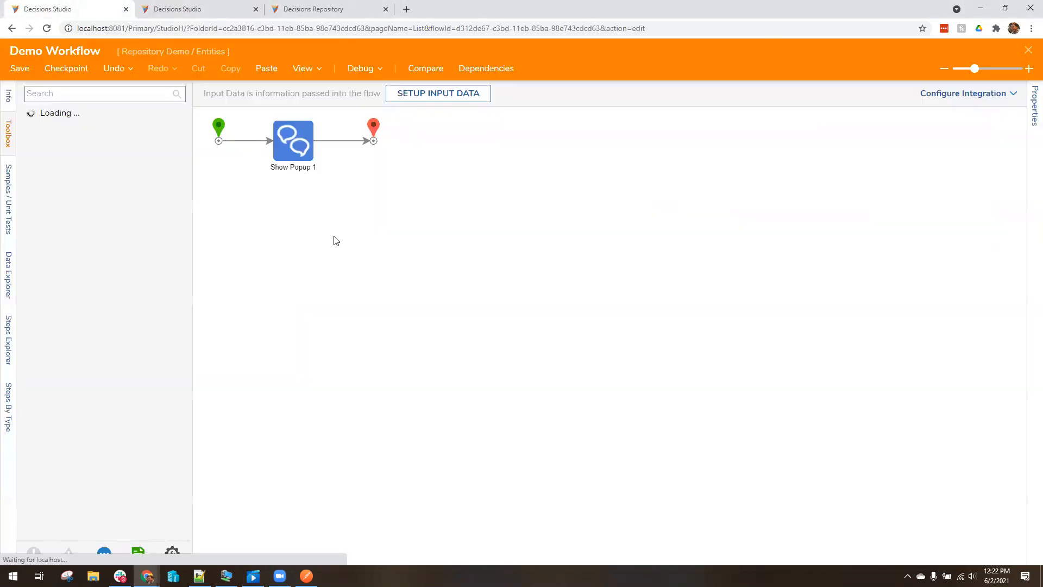
{"action": "left_click", "coordinate": [105, 99]}
{"action": "type", "text": "end"}
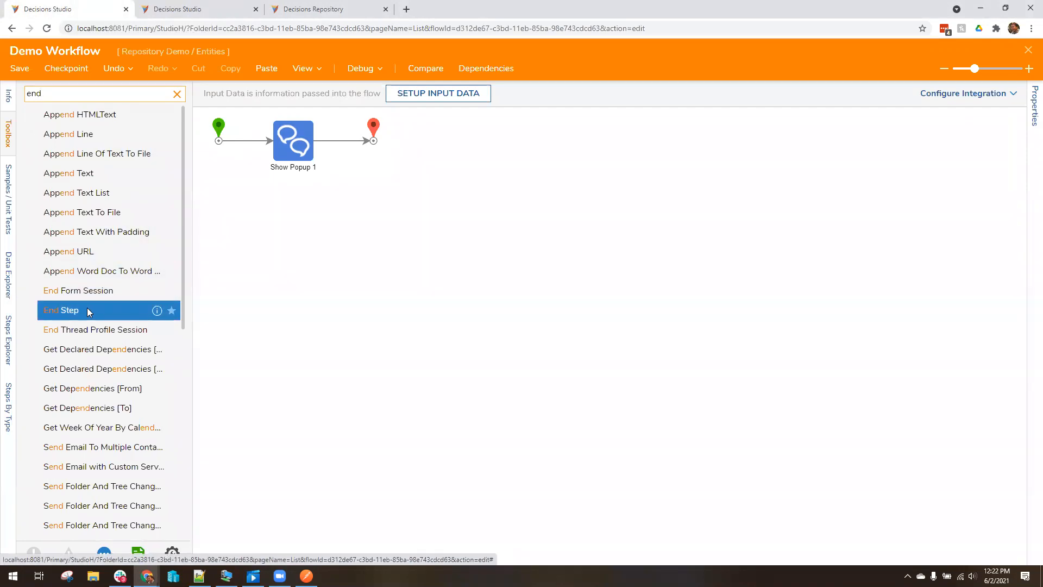
{"action": "scroll", "coordinate": [107, 307], "scroll_direction": "down", "scroll_amount": 6}
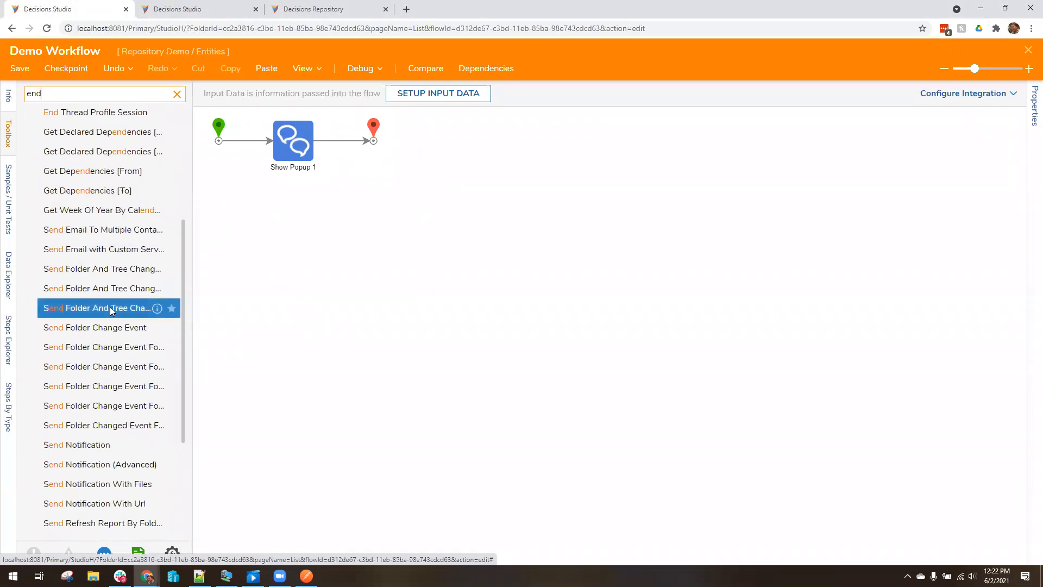
{"action": "scroll", "coordinate": [111, 312], "scroll_direction": "up", "scroll_amount": 6}
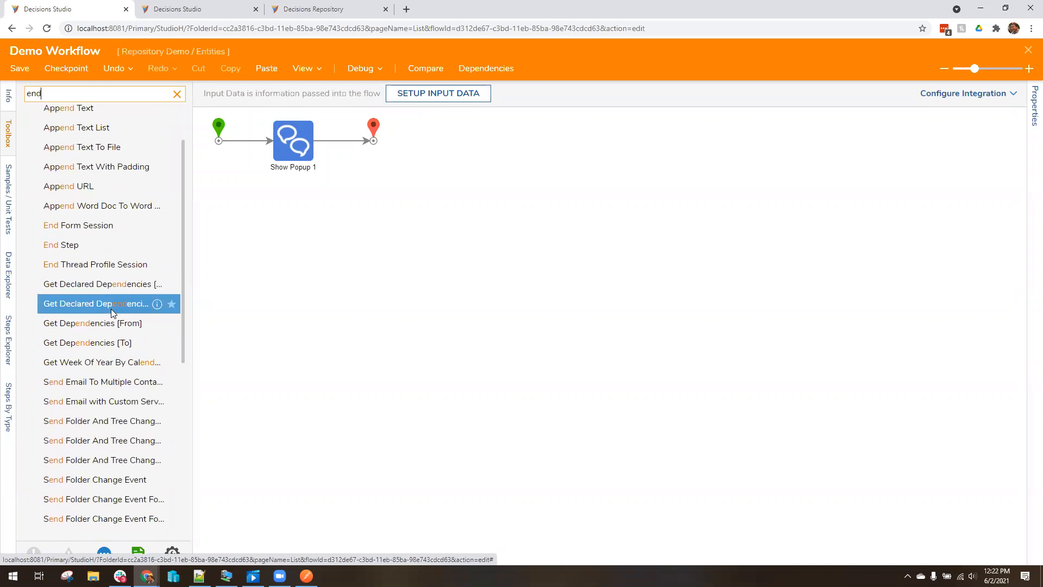
{"action": "scroll", "coordinate": [110, 311], "scroll_direction": "up", "scroll_amount": 1}
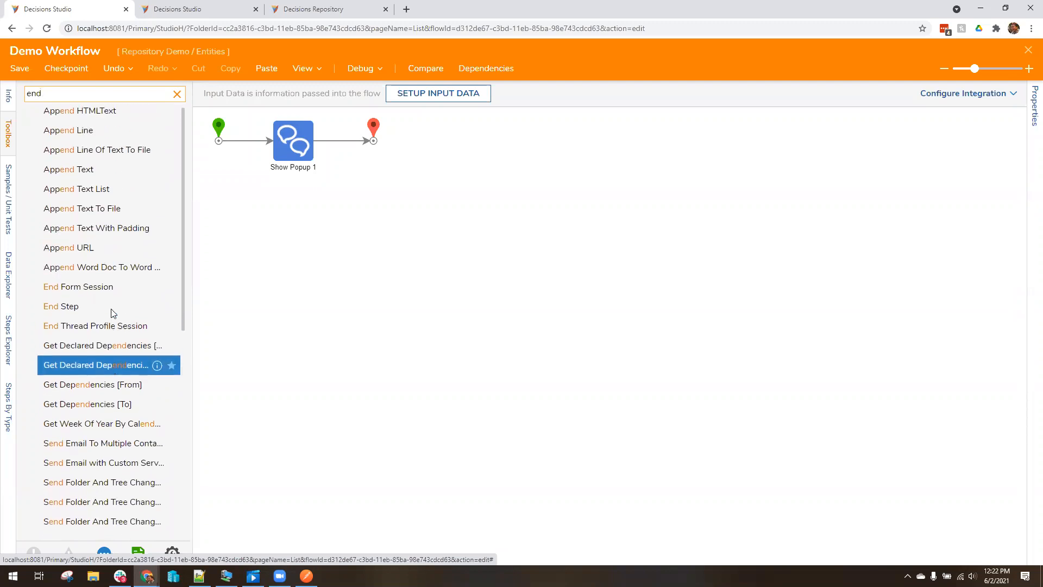
Add a Pick or Create End Form step and connect it after Show Popup 1
{"action": "left_click", "coordinate": [85, 93]}
{"action": "type", "text": "versi"}
{"action": "key", "text": "BackSpace"}
{"action": "key", "text": "BackSpace"}
{"action": "key", "text": "BackSpace"}
{"action": "key", "text": "BackSpace"}
{"action": "type", "text": "er"}
{"action": "key", "text": "BackSpace"}
{"action": "key", "text": "BackSpace"}
{"action": "key", "text": "BackSpace"}
{"action": "type", "text": "form"}
{"action": "left_click_drag", "start_coordinate": [87, 114], "coordinate": [377, 206]}
{"action": "left_click_drag", "start_coordinate": [356, 143], "coordinate": [382, 207]}
{"action": "left_click", "coordinate": [382, 206]}
{"action": "left_click", "coordinate": [942, 100]}
{"action": "left_click", "coordinate": [409, 316]}
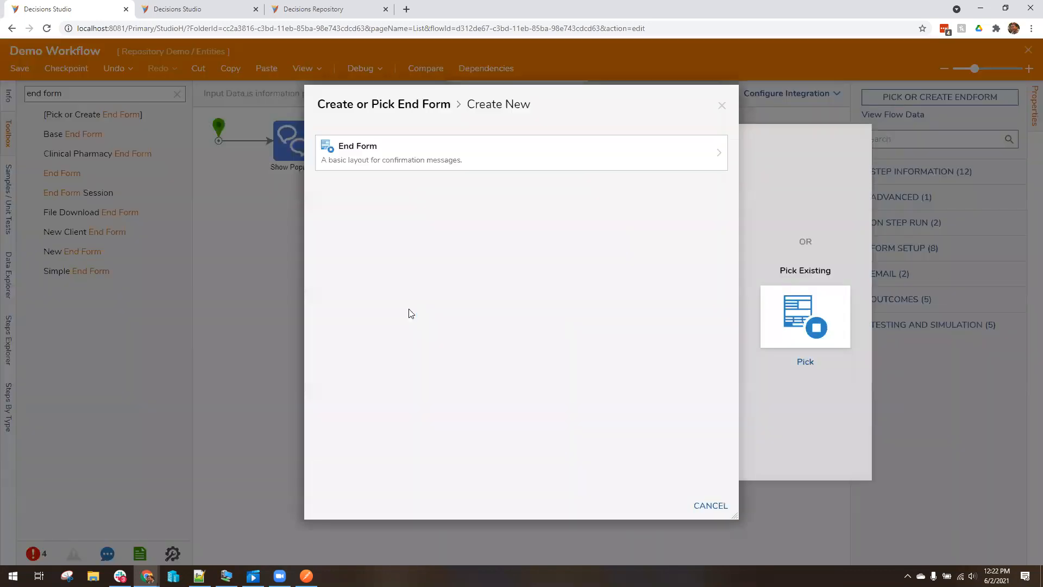
{"action": "left_click", "coordinate": [472, 157]}
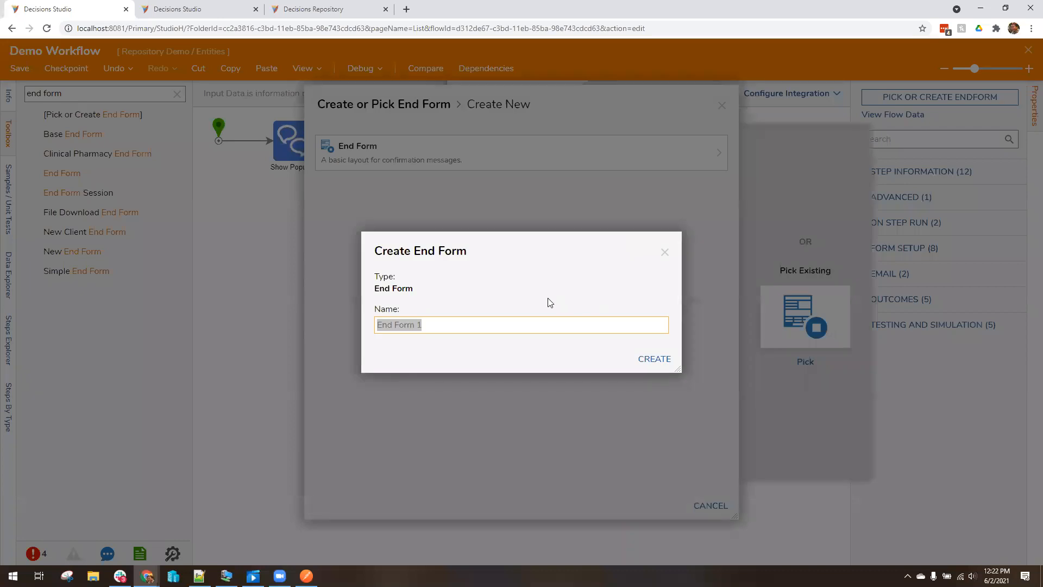
{"action": "type", "text": "Test"}
{"action": "left_click", "coordinate": [654, 359]}
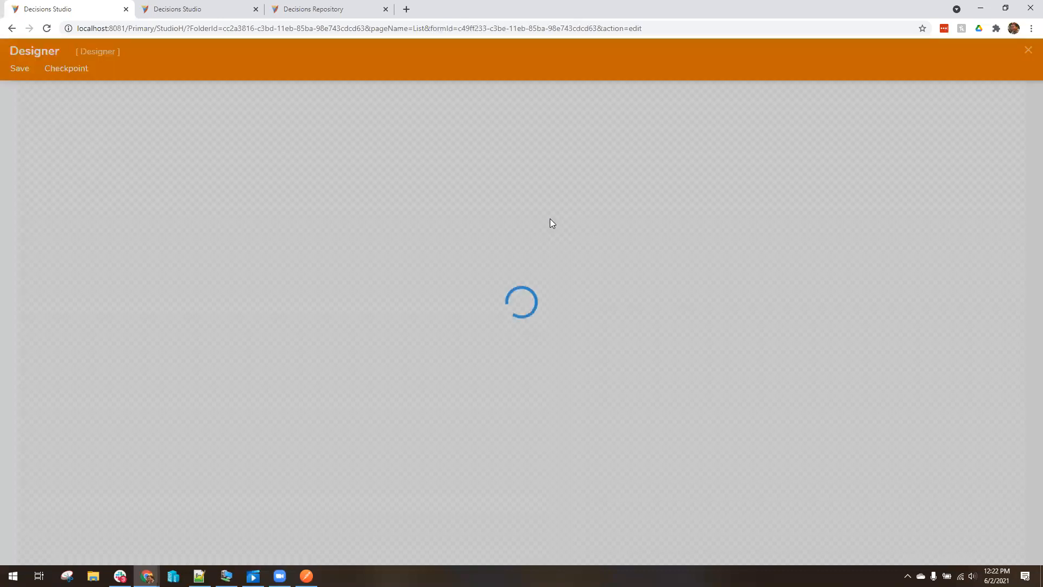
{"action": "left_click_drag", "start_coordinate": [66, 198], "coordinate": [282, 153]}
{"action": "type", "text": "Thanks!"}
{"action": "key", "text": "Return"}
{"action": "left_click", "coordinate": [704, 223]}
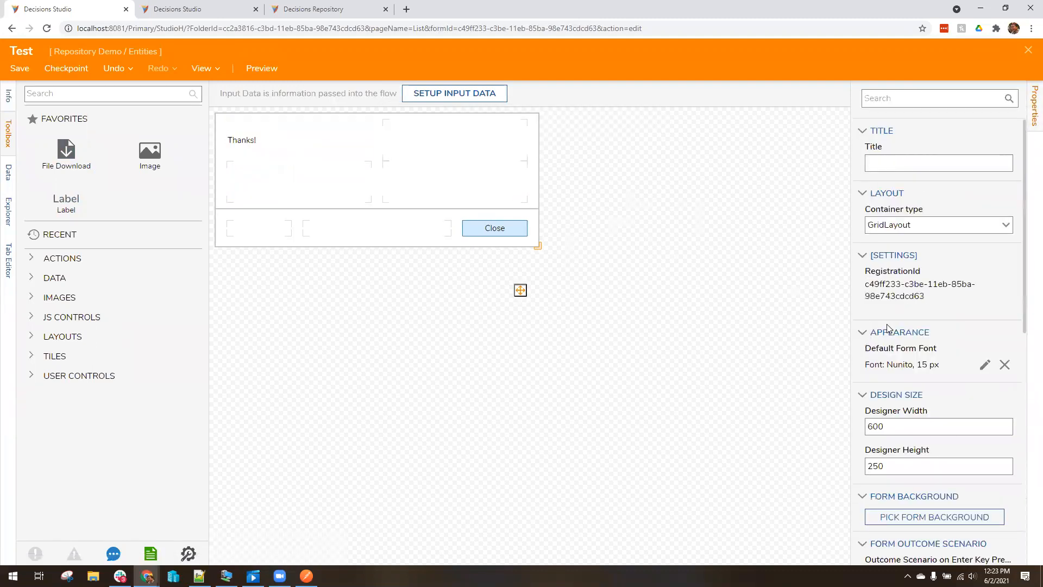
{"action": "scroll", "coordinate": [954, 365], "scroll_direction": "down", "scroll_amount": 6}
{"action": "left_click", "coordinate": [903, 398]}
{"action": "scroll", "coordinate": [909, 403], "scroll_direction": "down", "scroll_amount": 2}
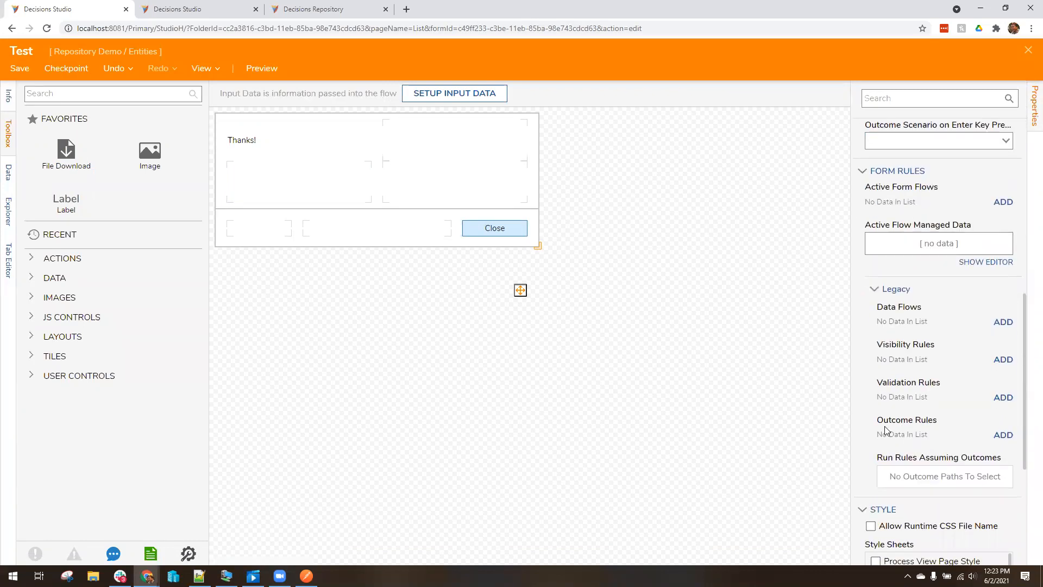
{"action": "left_click", "coordinate": [1003, 436]}
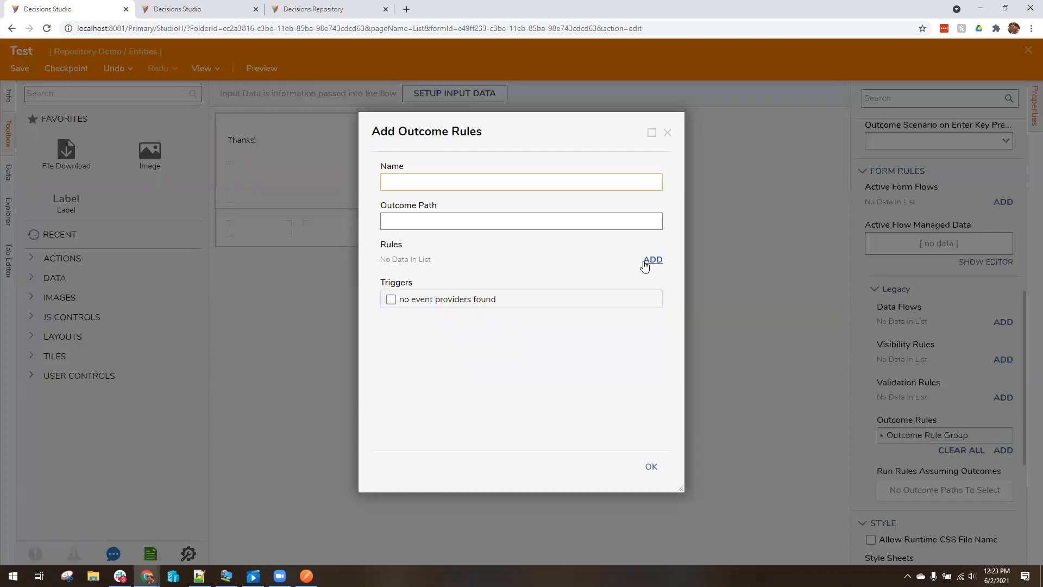
{"action": "left_click", "coordinate": [668, 136]}
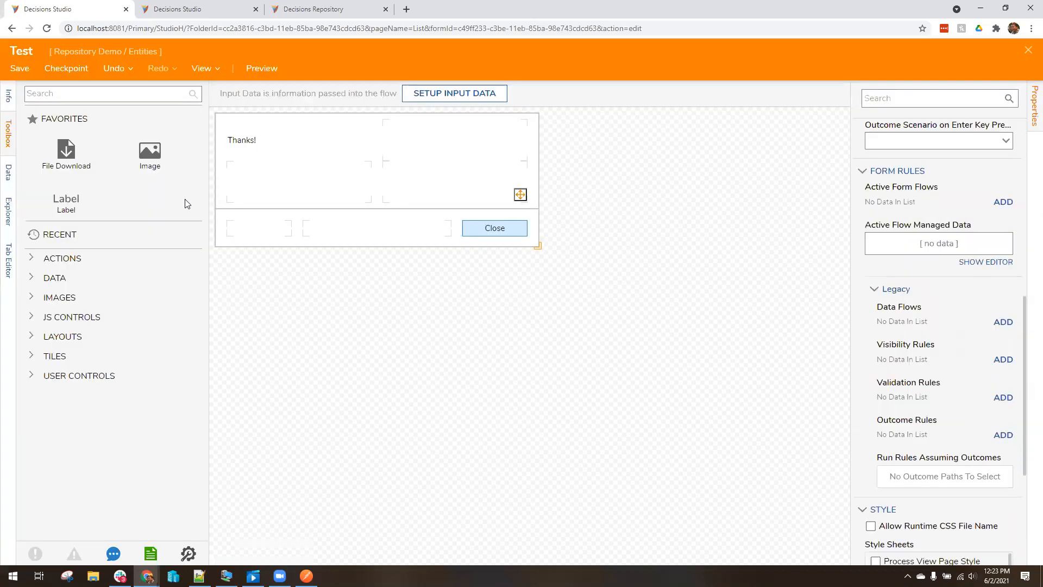
{"action": "left_click", "coordinate": [32, 266]}
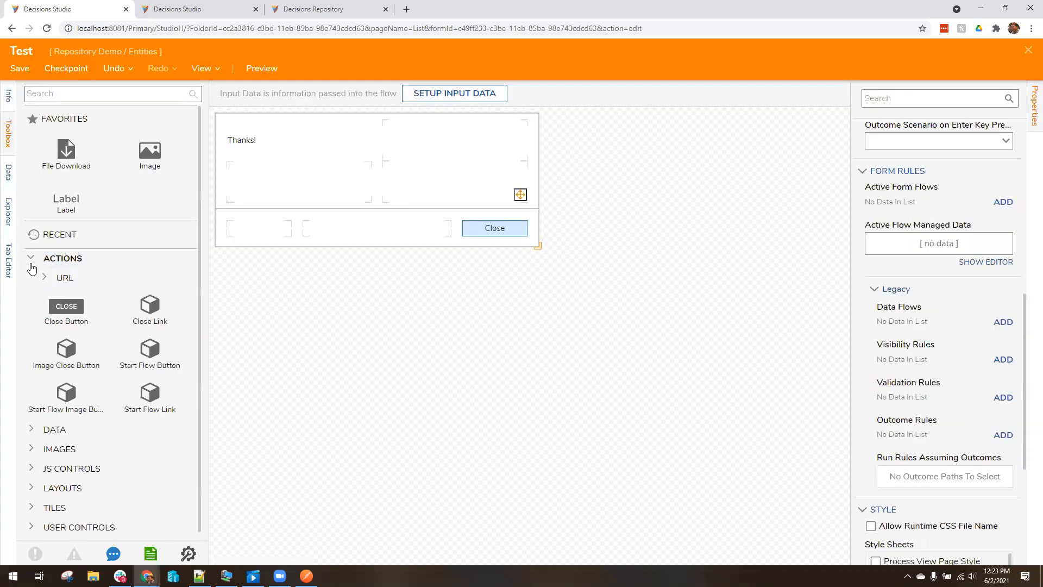
{"action": "left_click", "coordinate": [32, 261]}
{"action": "left_click", "coordinate": [31, 262]}
{"action": "left_click", "coordinate": [47, 278]}
{"action": "left_click", "coordinate": [31, 259]}
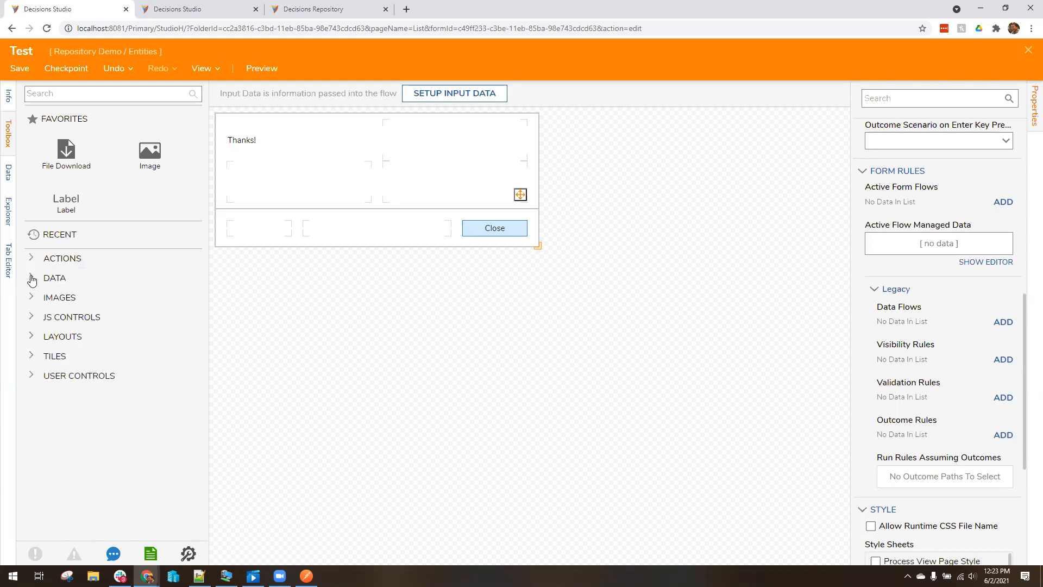
{"action": "left_click", "coordinate": [32, 279]}
{"action": "left_click", "coordinate": [46, 316]}
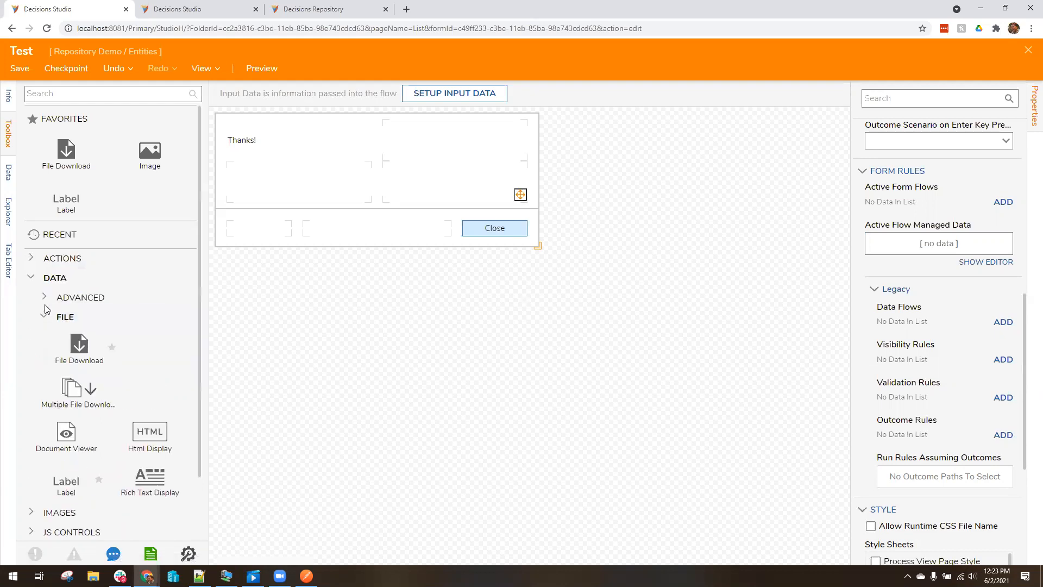
{"action": "left_click", "coordinate": [46, 298]}
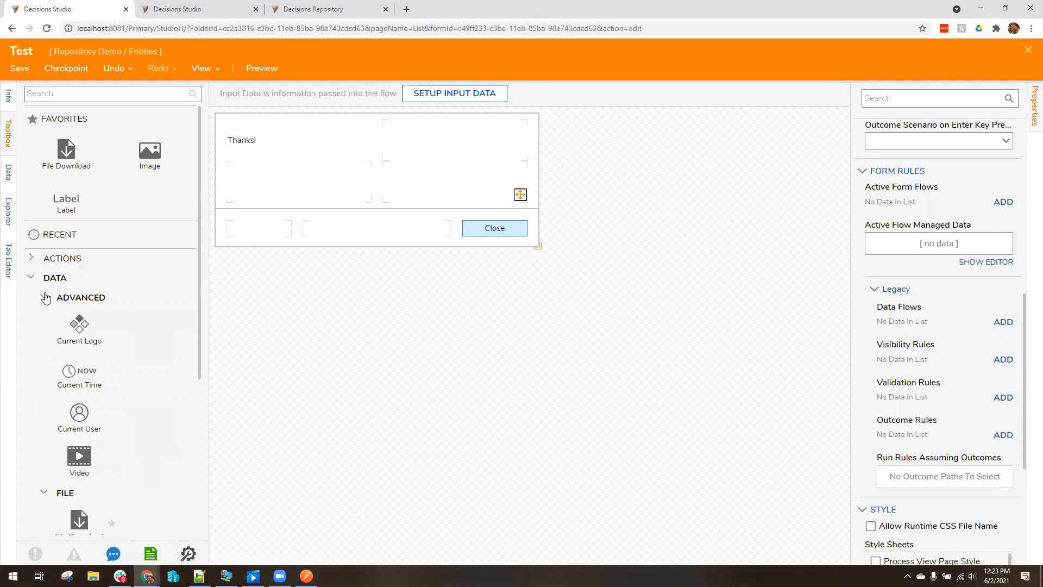
{"action": "left_click", "coordinate": [45, 298]}
{"action": "left_click", "coordinate": [45, 316]}
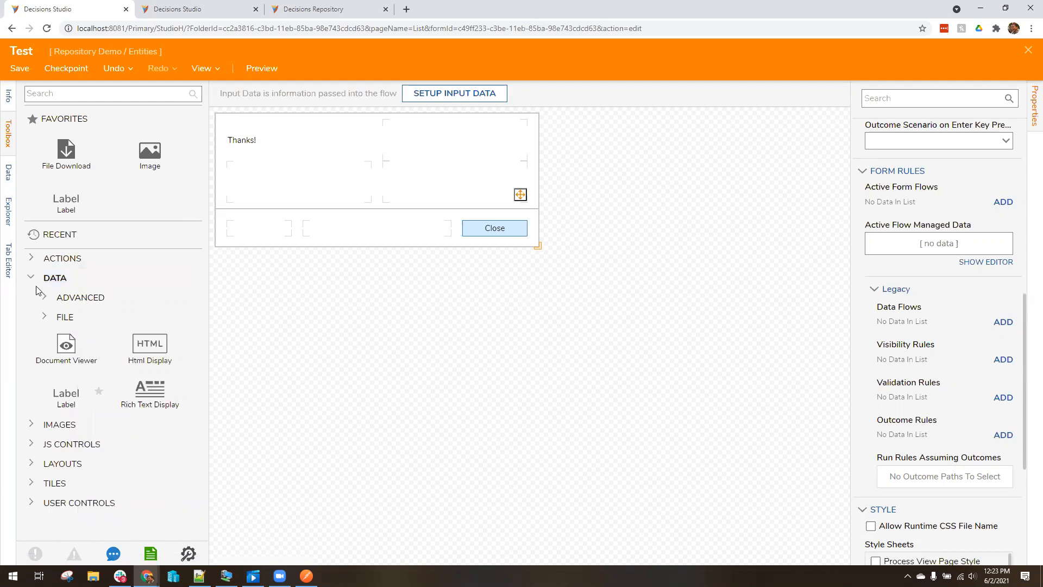
{"action": "left_click", "coordinate": [119, 94]}
{"action": "type", "text": "time"}
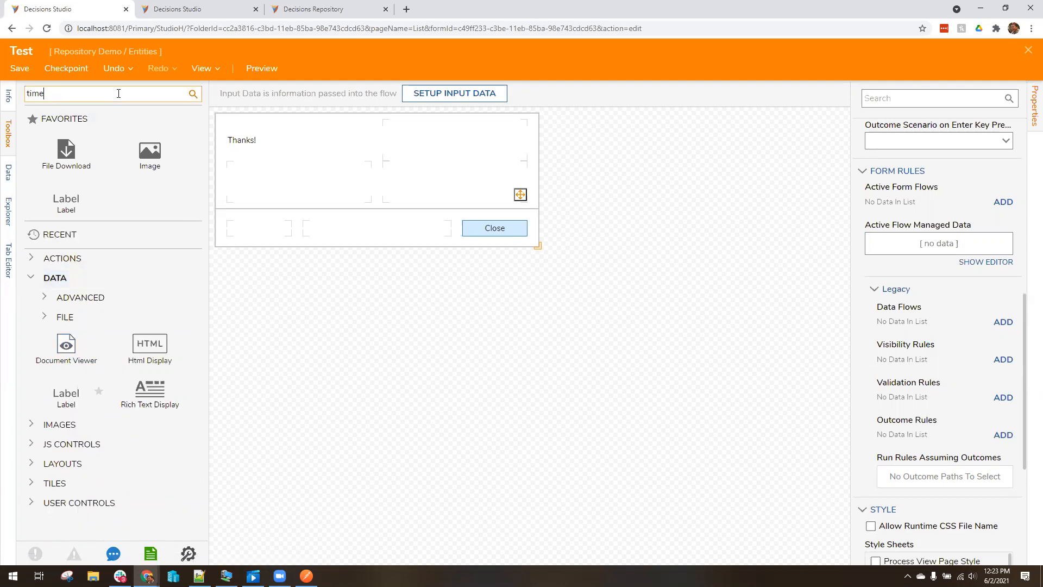
{"action": "type", "text": "r"}
{"action": "left_click", "coordinate": [193, 93]}
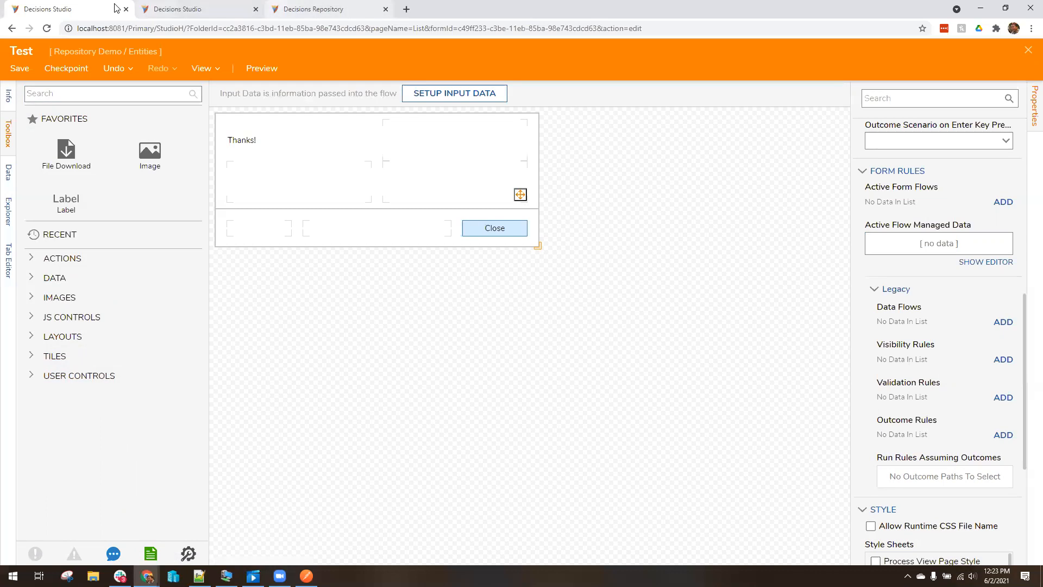
In a second Studio tab, leave the Test form's lock and create a new blank form, Form 1
{"action": "right_click", "coordinate": [86, 10]}
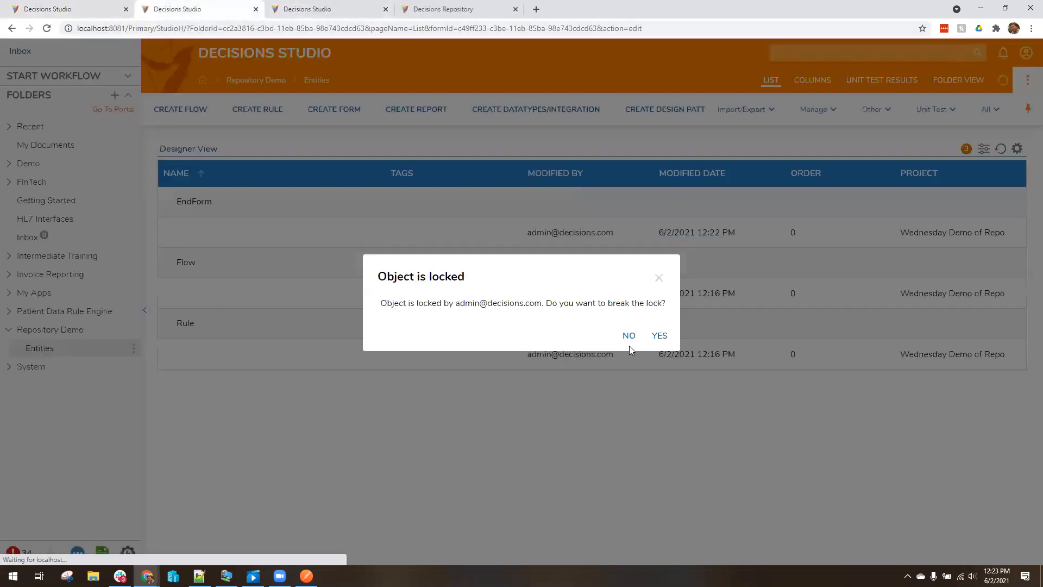
{"action": "left_click", "coordinate": [629, 336]}
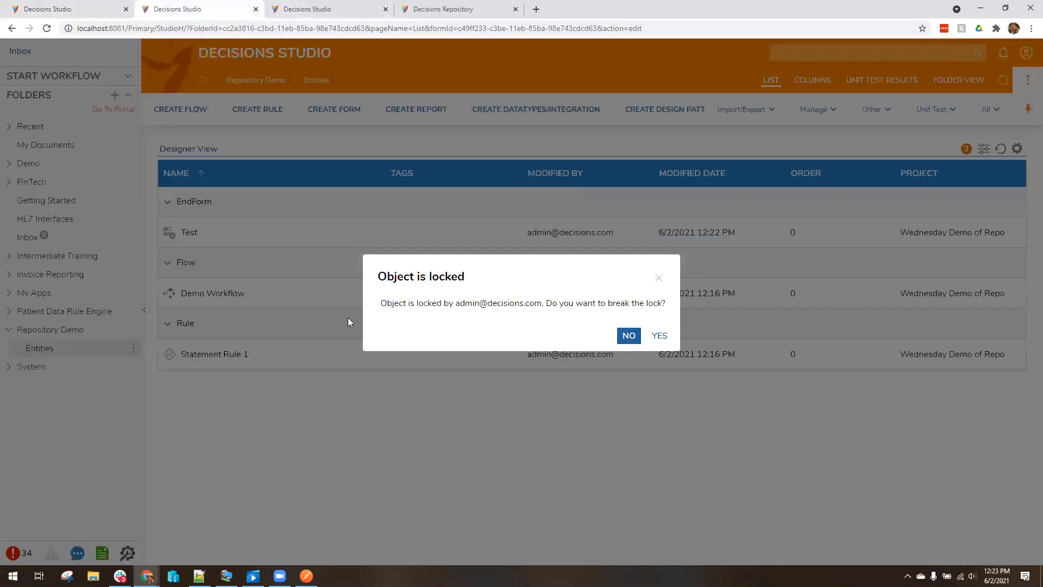
{"action": "left_click", "coordinate": [333, 109]}
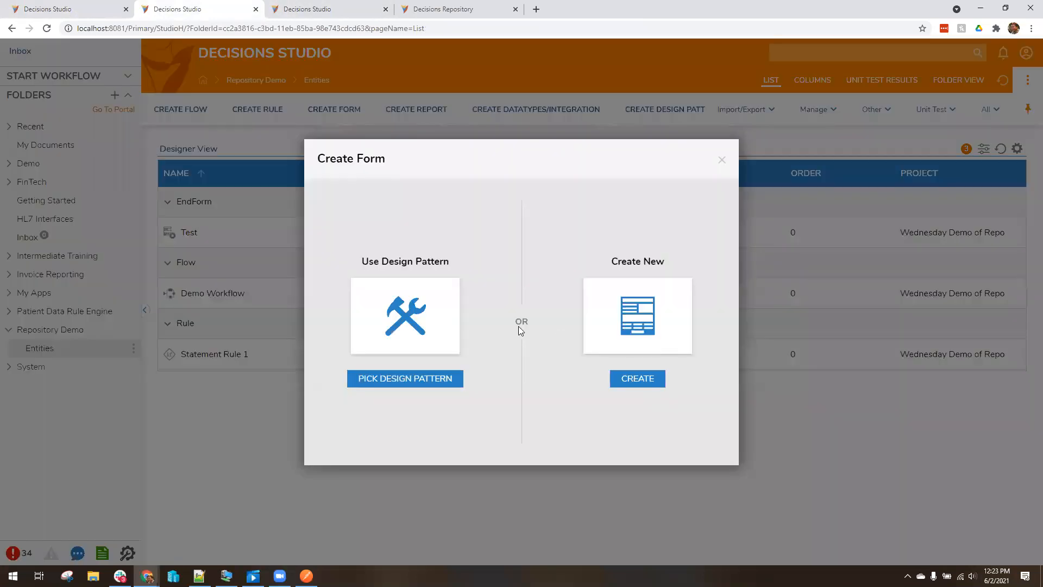
{"action": "left_click", "coordinate": [592, 320]}
{"action": "left_click", "coordinate": [631, 384]}
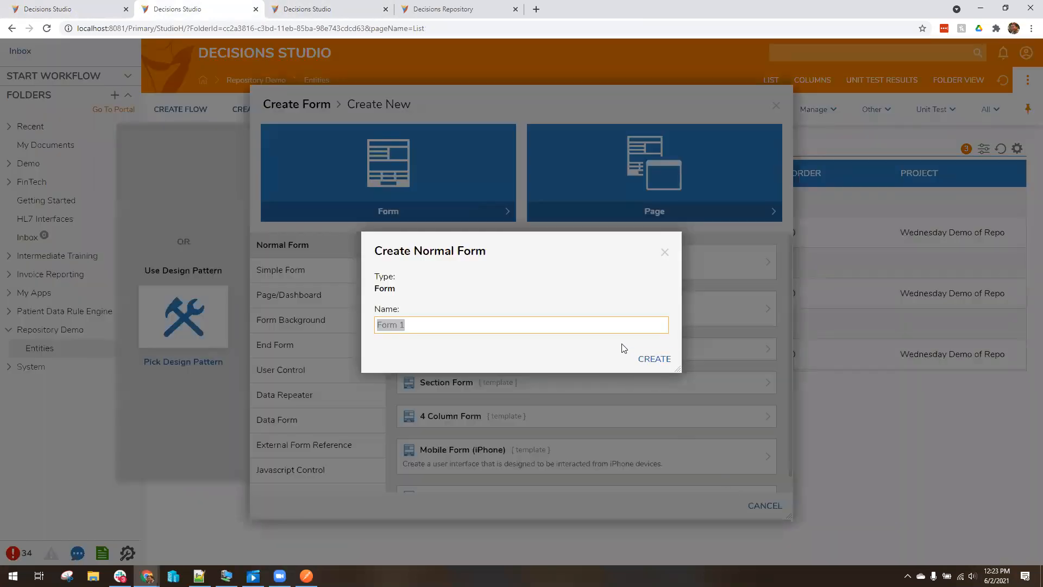
{"action": "left_click", "coordinate": [655, 360]}
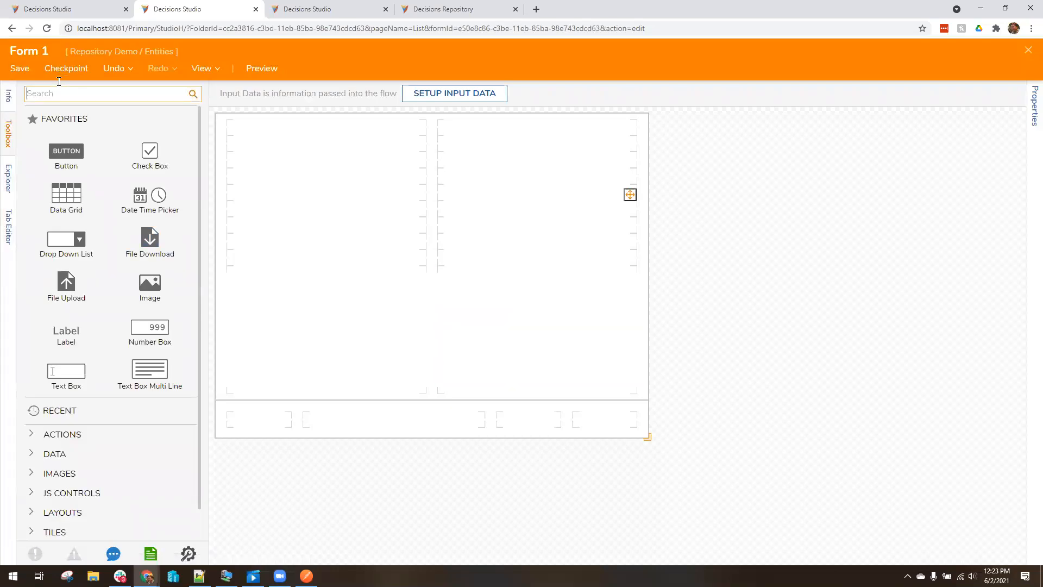
Place a Timer in Form 1's lower-left cell and return to the Test form
{"action": "type", "text": "timer"}
{"action": "left_click_drag", "start_coordinate": [58, 137], "coordinate": [343, 353]}
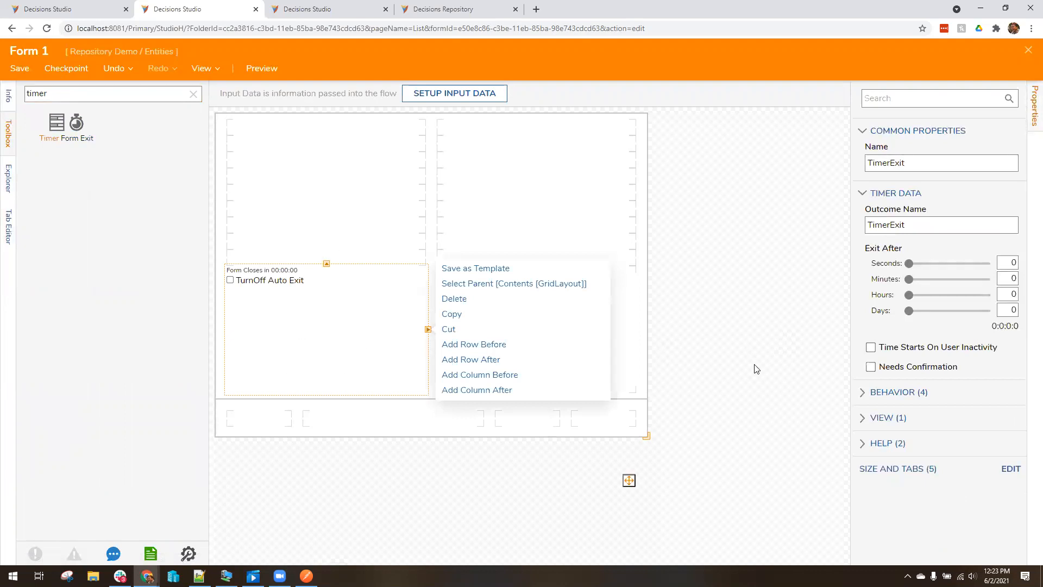
{"action": "left_click", "coordinate": [105, 5]}
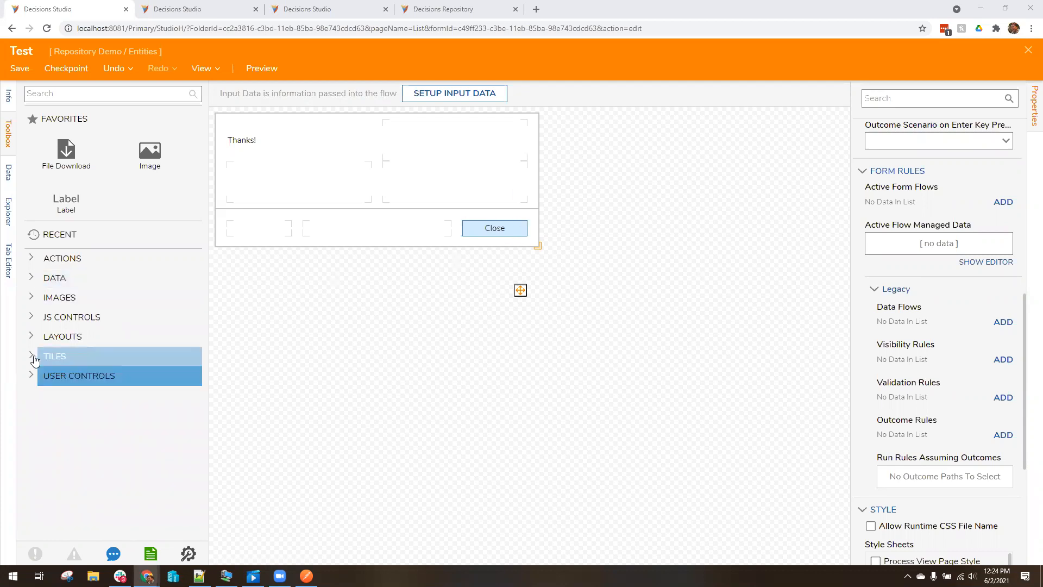
Add an outcome rule named 'Test' with outcome path 'Submit' to the Test form
{"action": "left_click", "coordinate": [31, 319]}
{"action": "left_click", "coordinate": [29, 319]}
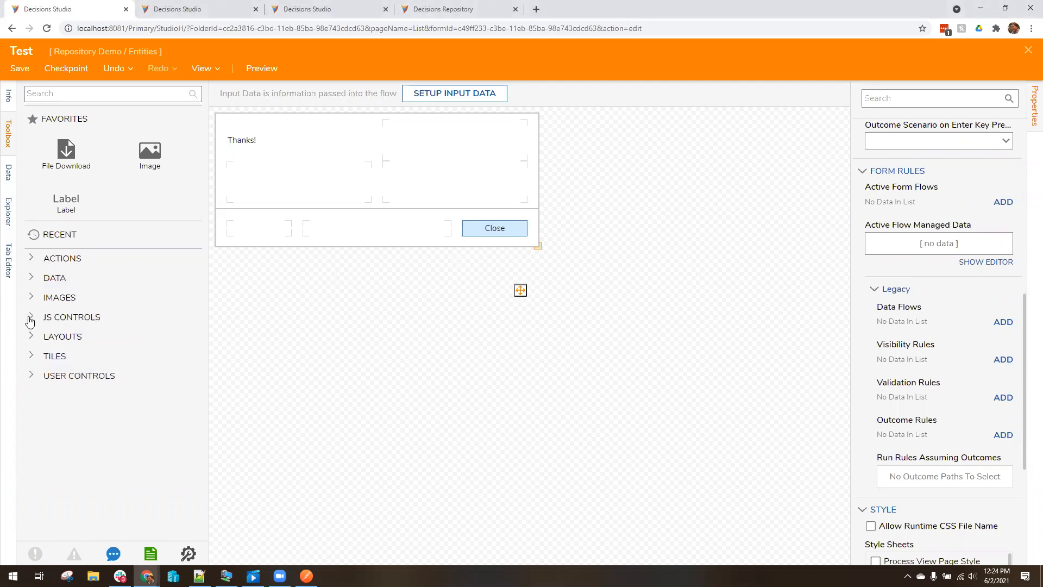
{"action": "left_click", "coordinate": [1004, 435]}
{"action": "type", "text": "Test"}
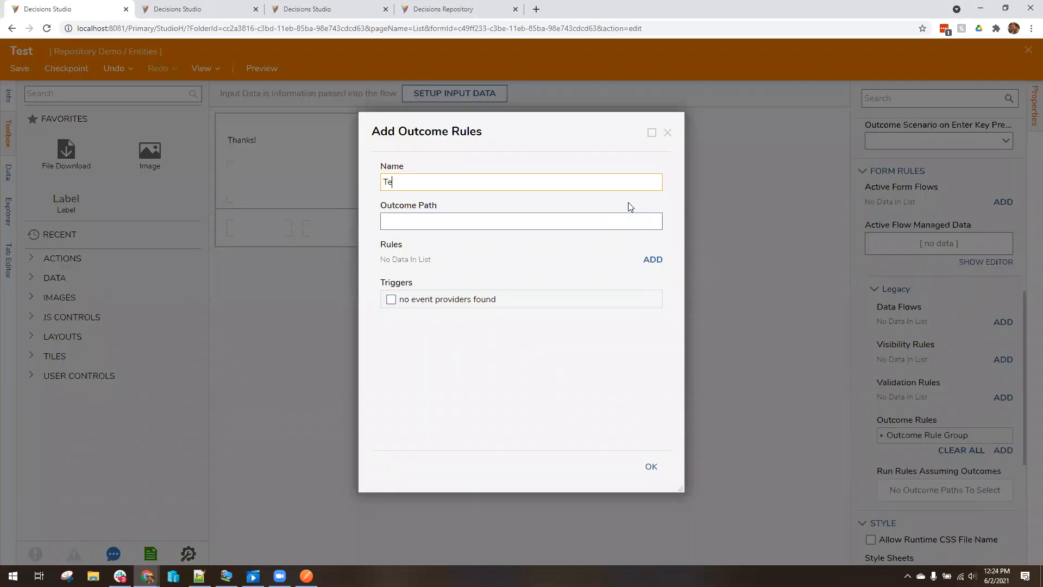
{"action": "left_click", "coordinate": [614, 222]}
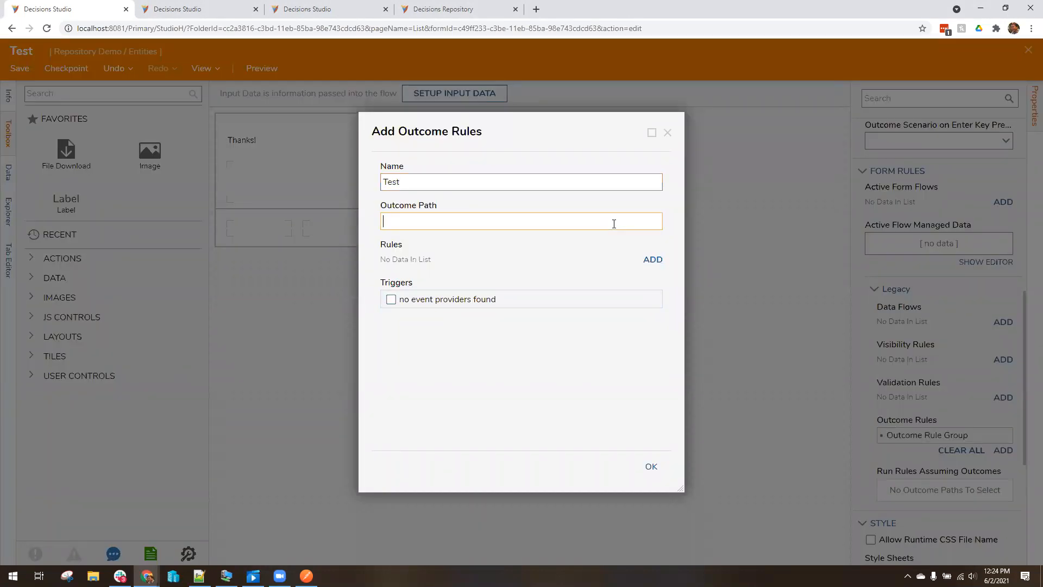
{"action": "type", "text": "Submit"}
Attach a brand-new Form Rule, Form Rule 1, to the outcome rule
{"action": "left_click", "coordinate": [652, 260]}
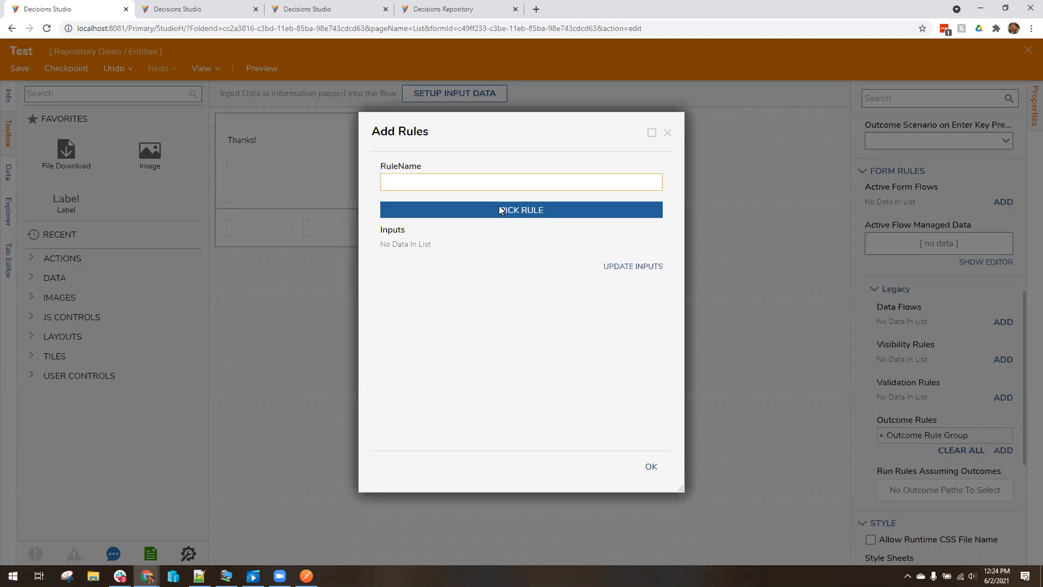
{"action": "type", "text": "Test"}
{"action": "left_click", "coordinate": [523, 210]}
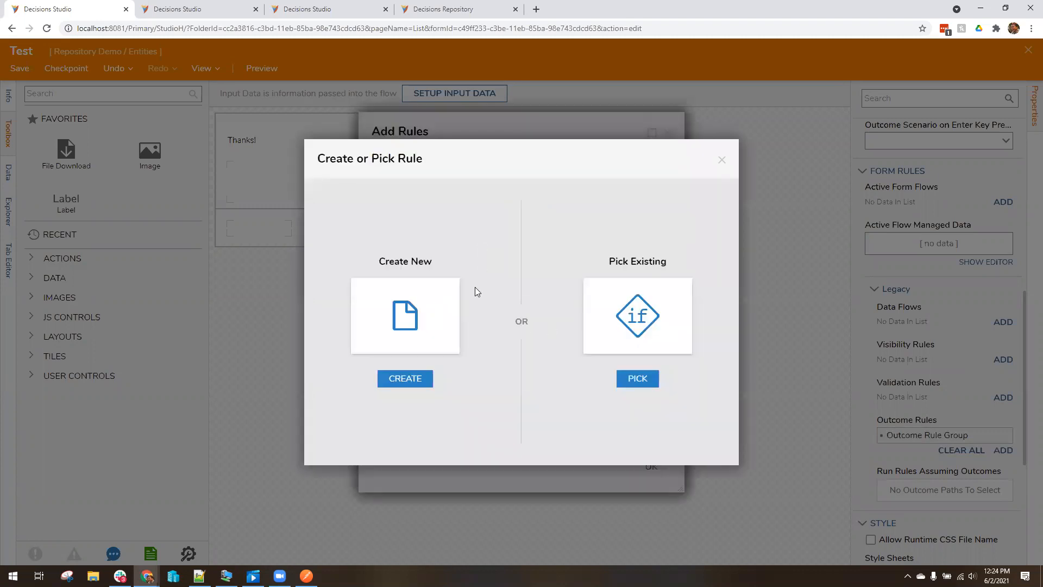
{"action": "left_click", "coordinate": [445, 304]}
{"action": "left_click", "coordinate": [563, 163]}
{"action": "left_click", "coordinate": [654, 360]}
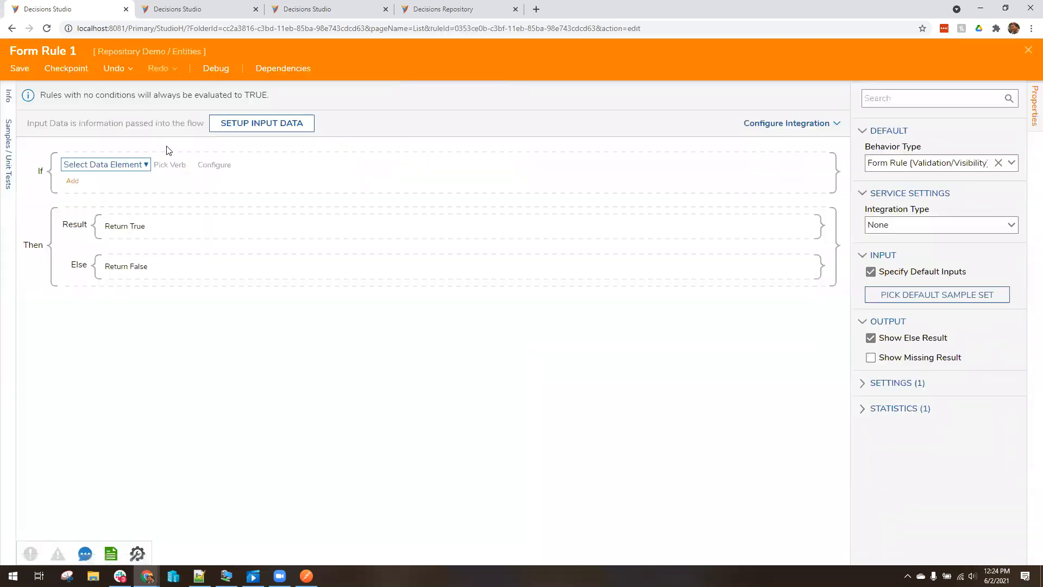
Set Form Rule 1 to check Flow Data.StartTime In Timespan, then close it without saving
{"action": "left_click", "coordinate": [124, 163]}
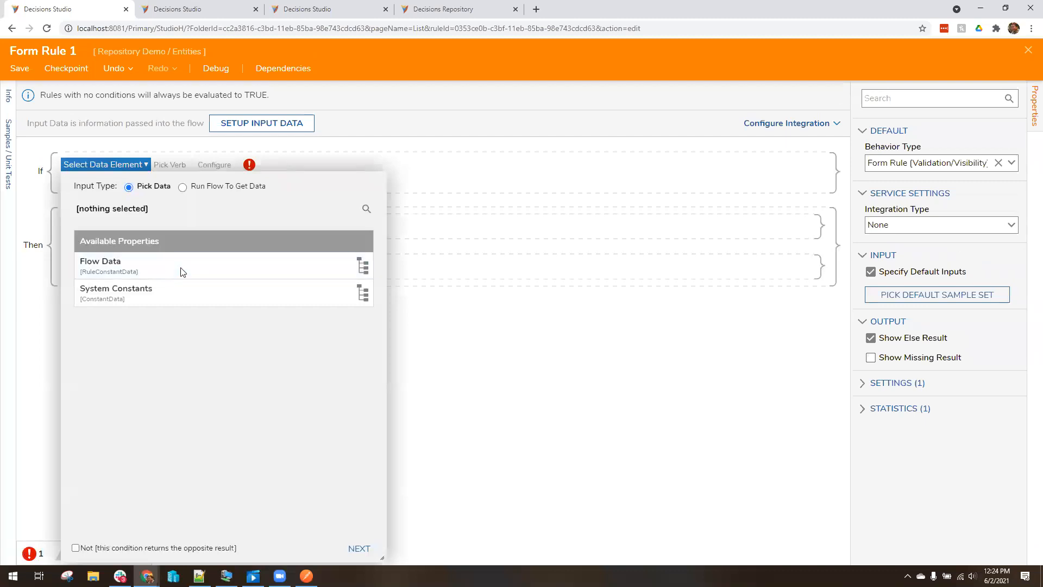
{"action": "left_click", "coordinate": [181, 272]}
{"action": "scroll", "coordinate": [269, 310], "scroll_direction": "down", "scroll_amount": 1}
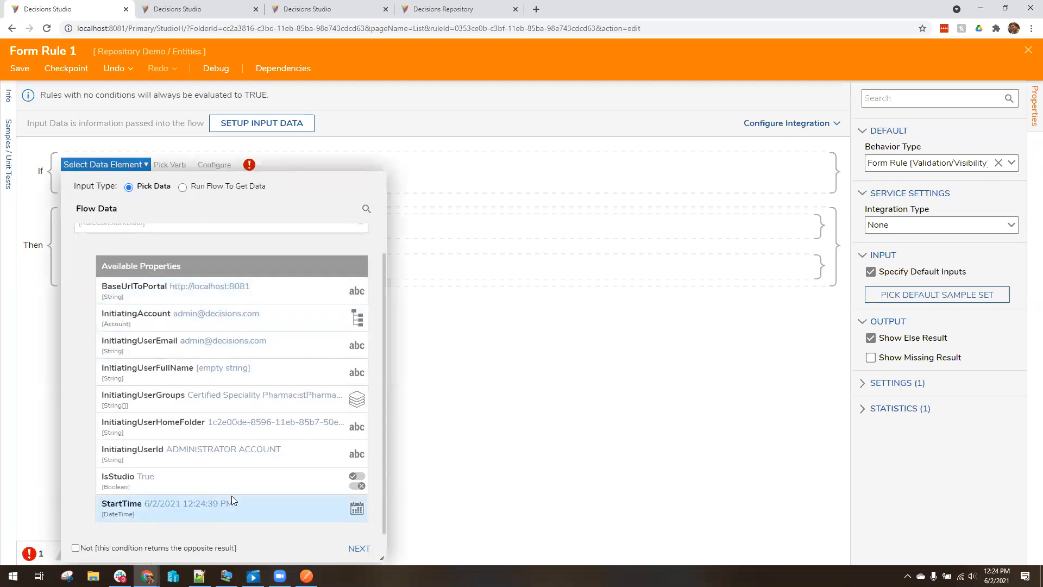
{"action": "left_click", "coordinate": [234, 500]}
{"action": "left_click", "coordinate": [358, 548]}
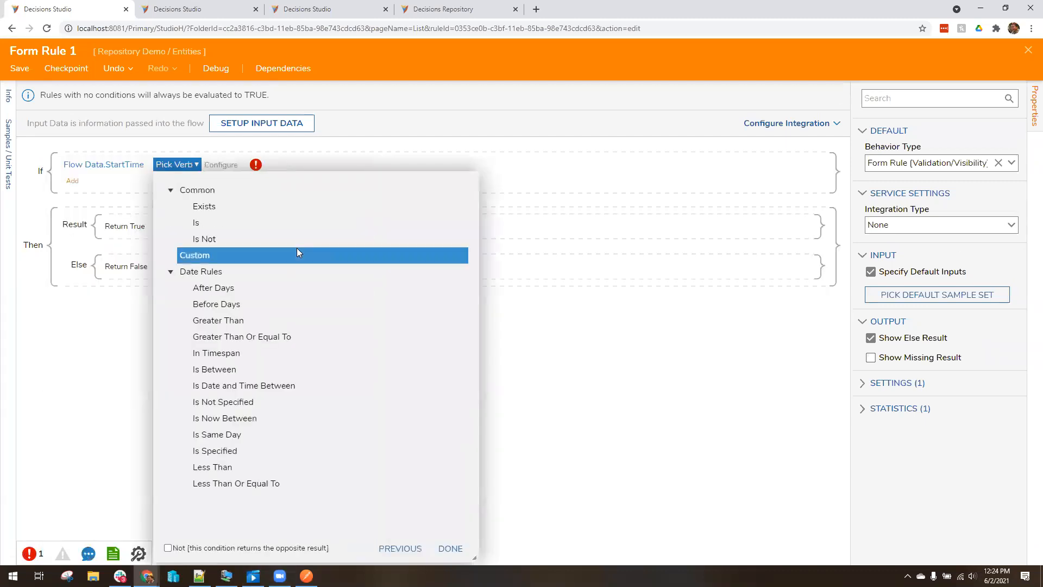
{"action": "left_click", "coordinate": [227, 356]}
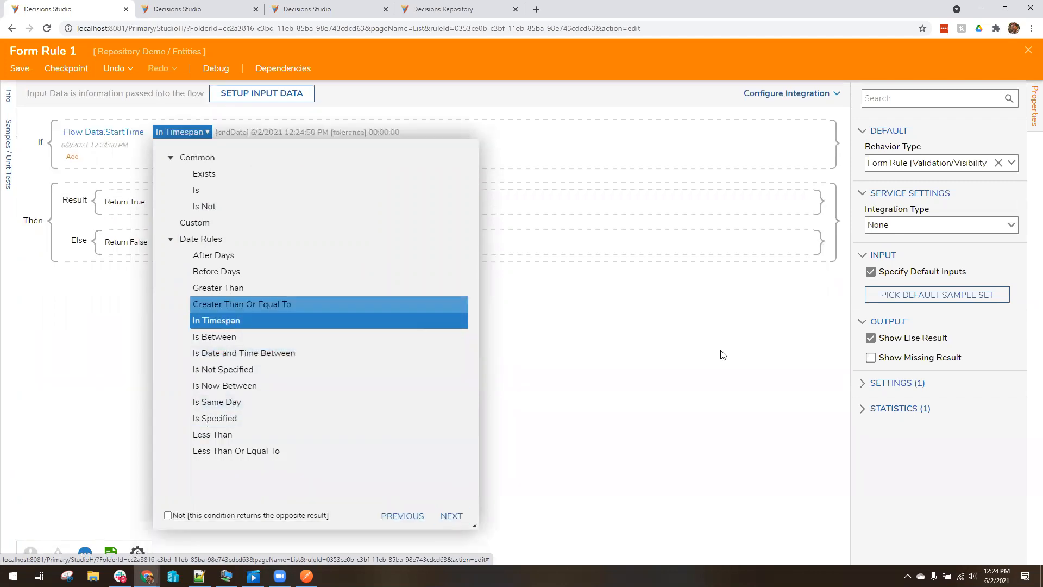
{"action": "left_click", "coordinate": [727, 337]}
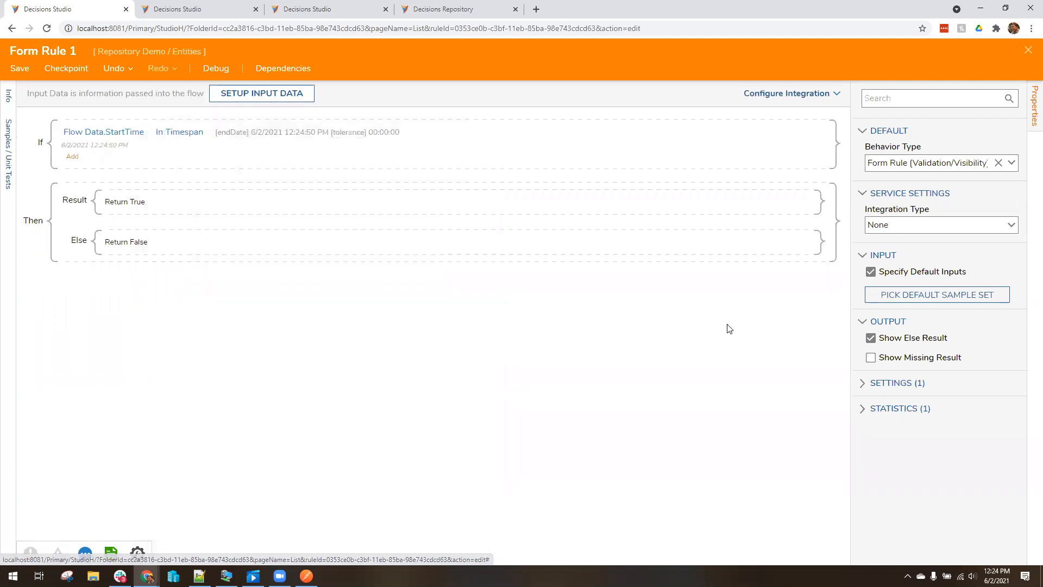
{"action": "left_click", "coordinate": [1028, 52]}
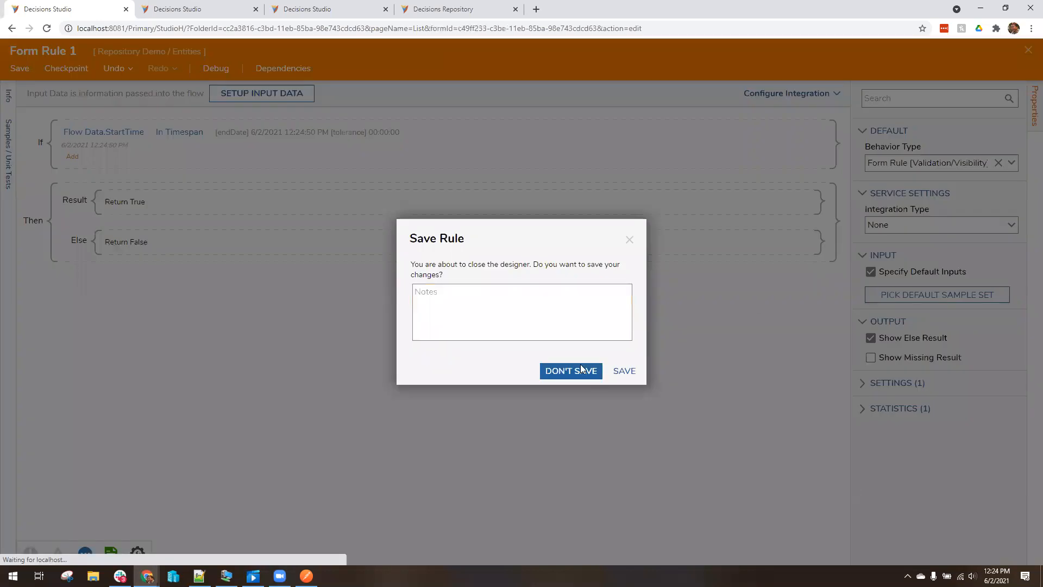
{"action": "left_click", "coordinate": [595, 375]}
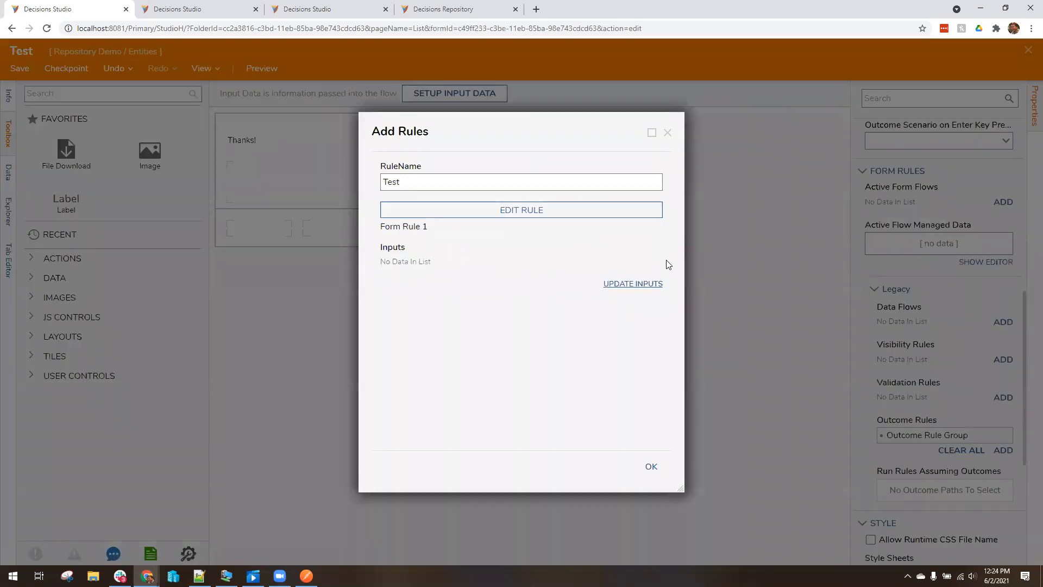
Abandon the outcome rule dialogs, glance at Form 1, then search the Test form toolbox for 'timer'
{"action": "left_click", "coordinate": [668, 134]}
{"action": "left_click", "coordinate": [667, 134]}
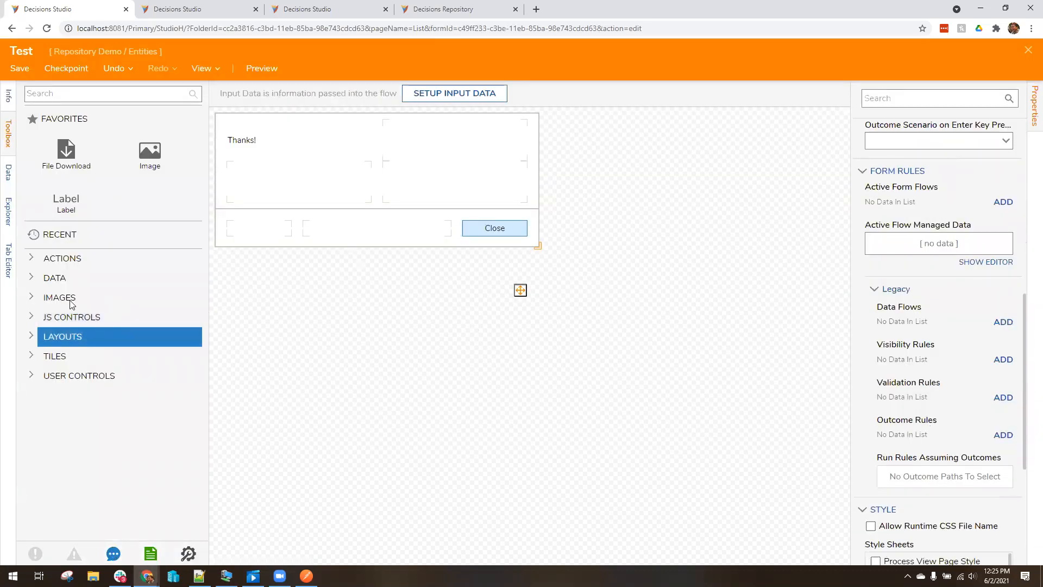
{"action": "left_click", "coordinate": [184, 9]}
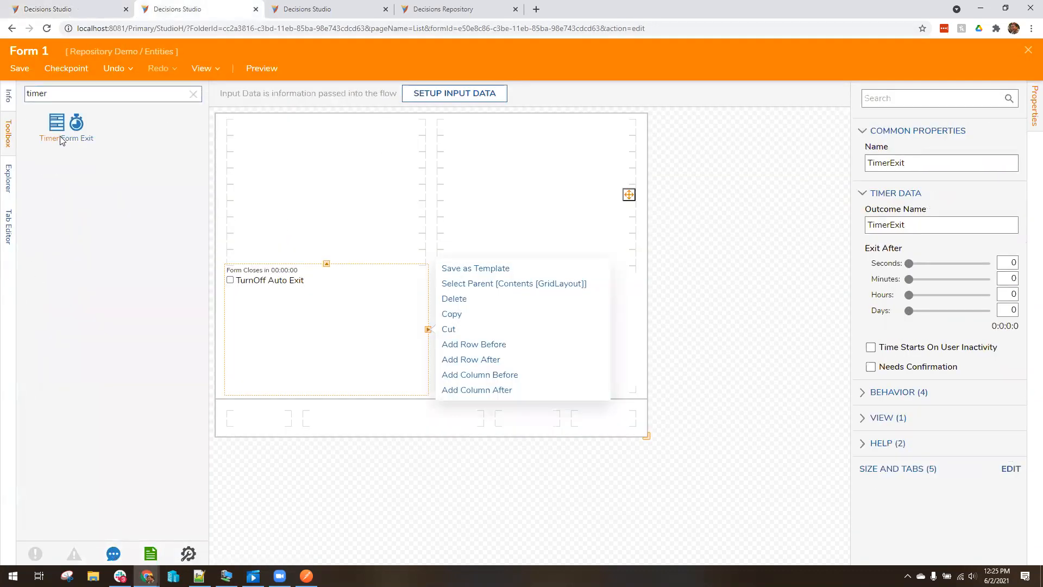
{"action": "left_click", "coordinate": [709, 216]}
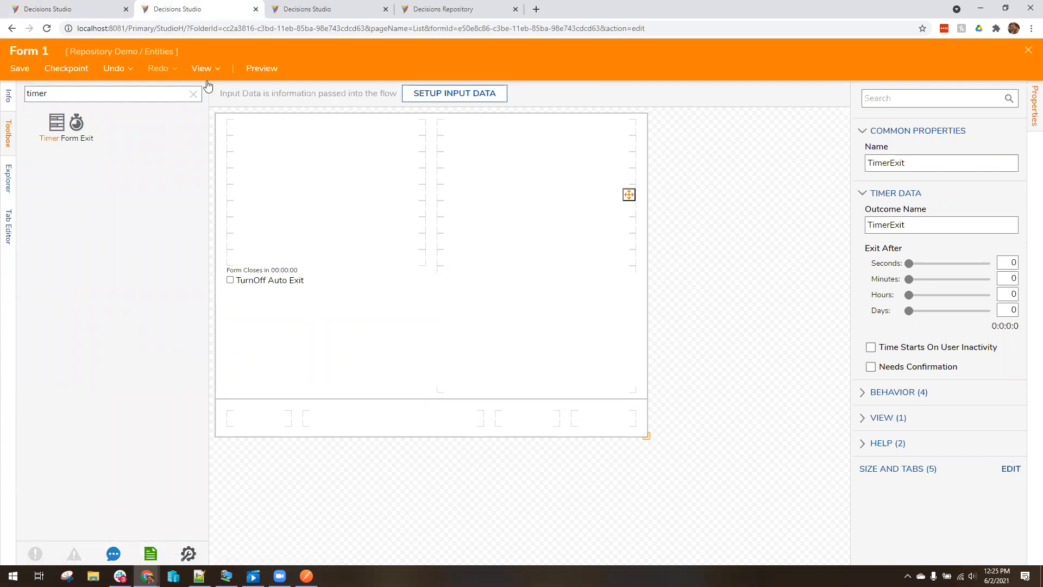
{"action": "left_click", "coordinate": [82, 9]}
{"action": "type", "text": "timer"}
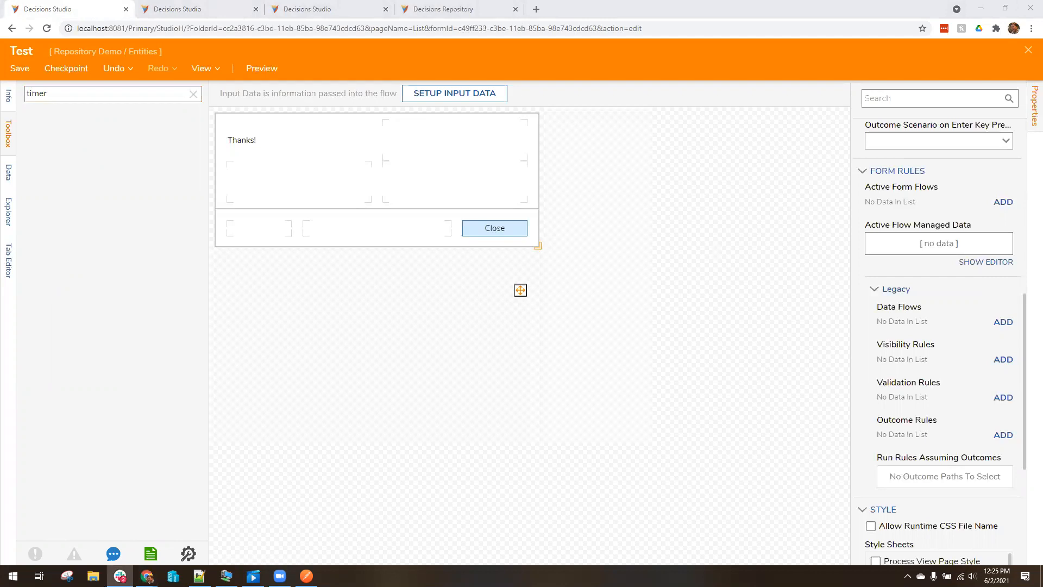
{"action": "left_click", "coordinate": [195, 96]}
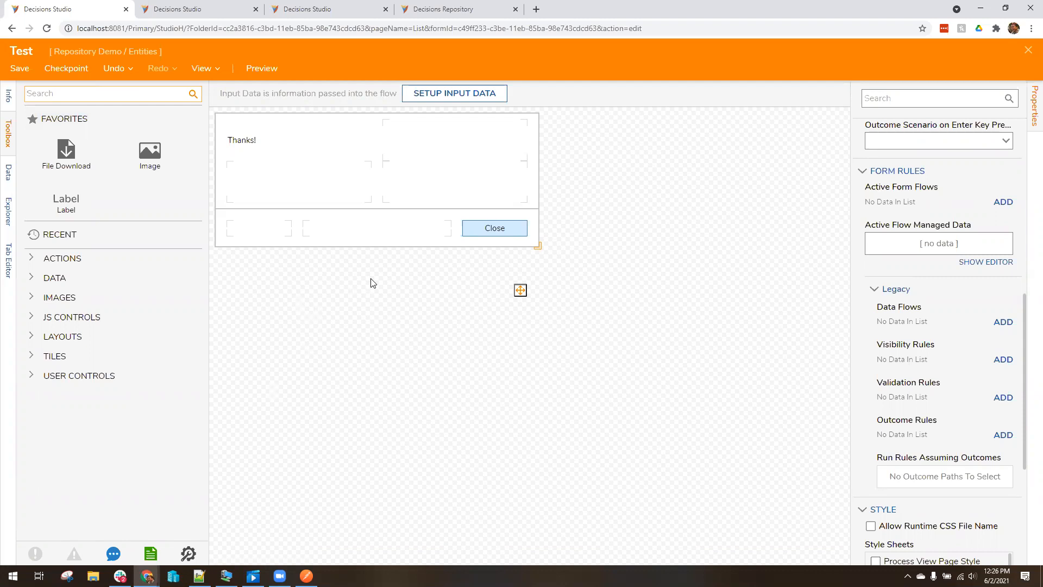
Add an active form flow named 'TEst' to the Test form and open its rule flow
{"action": "left_click", "coordinate": [1003, 201]}
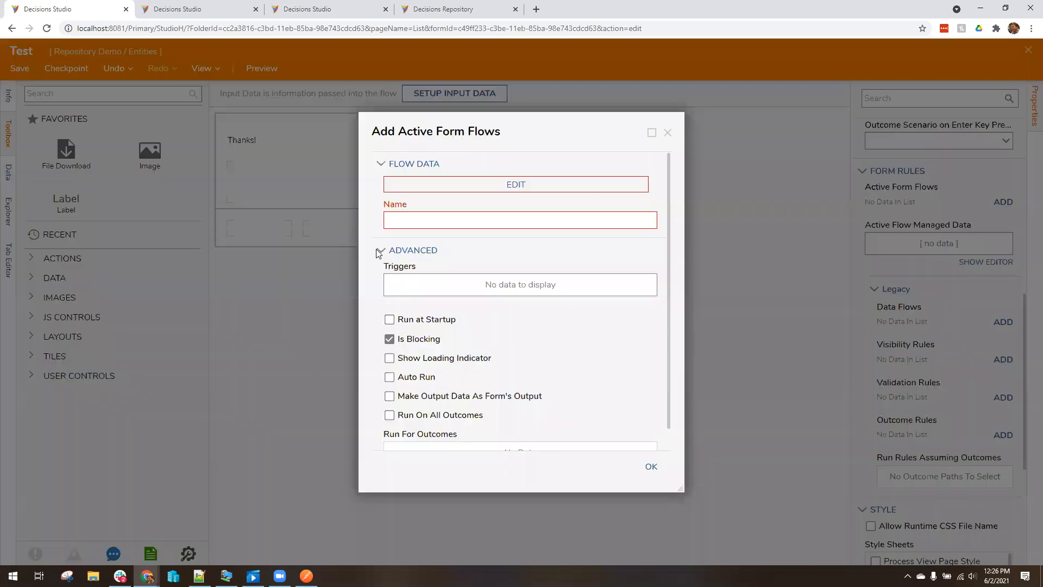
{"action": "type", "text": "TEst"}
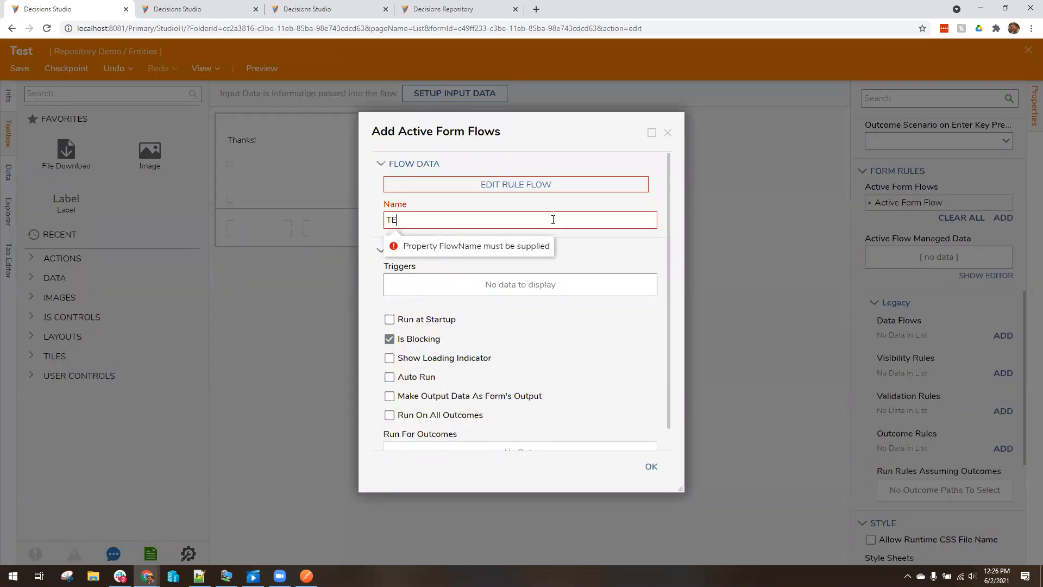
{"action": "left_click", "coordinate": [559, 185]}
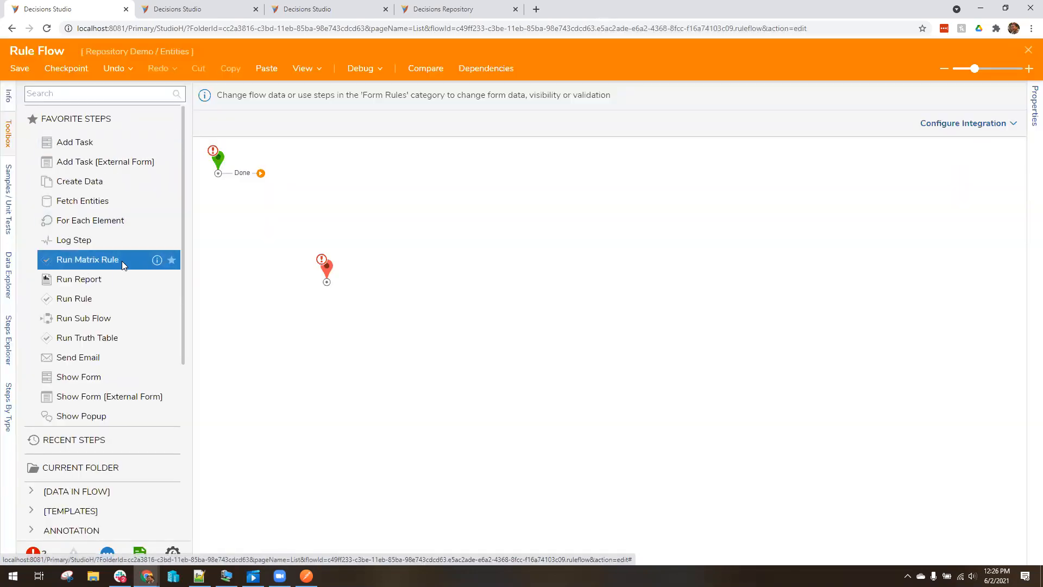
Expand FORM RULES in the toolbox and place an Exit Form step on the canvas
{"action": "scroll", "coordinate": [118, 261], "scroll_direction": "down", "scroll_amount": 5}
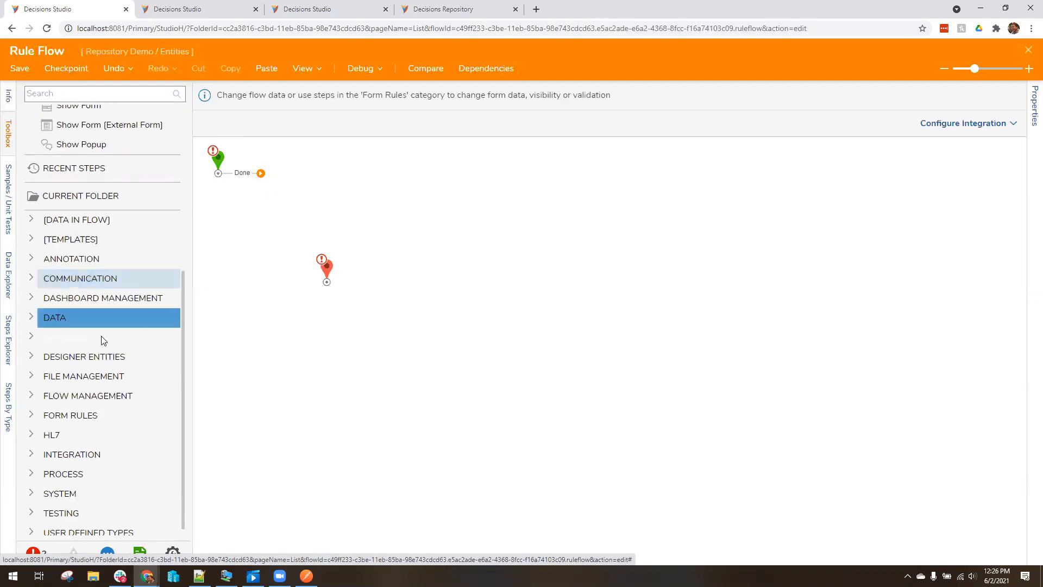
{"action": "left_click", "coordinate": [31, 415]}
{"action": "scroll", "coordinate": [86, 409], "scroll_direction": "down", "scroll_amount": 1}
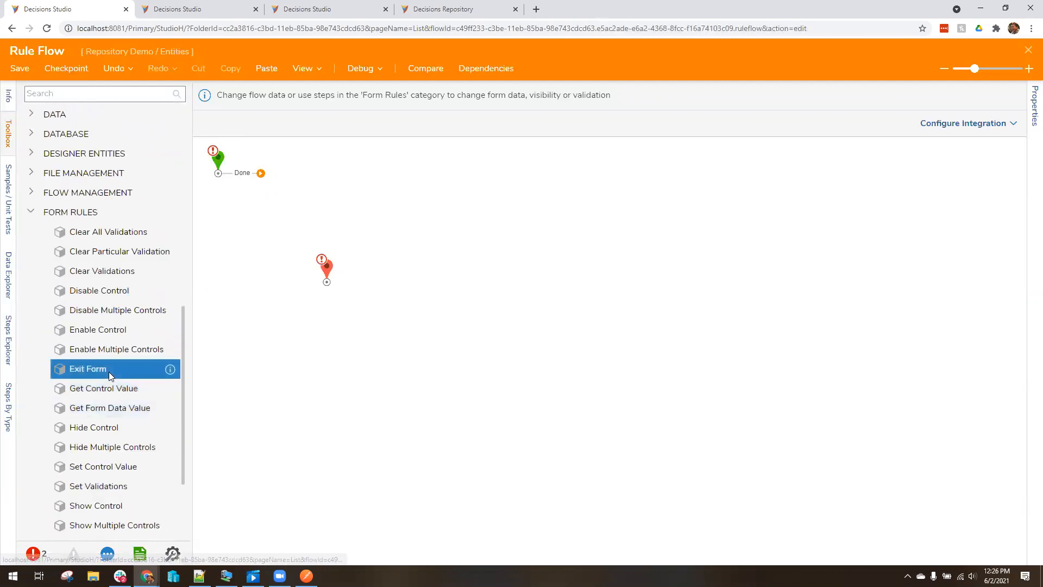
{"action": "left_click_drag", "start_coordinate": [193, 349], "coordinate": [260, 347]}
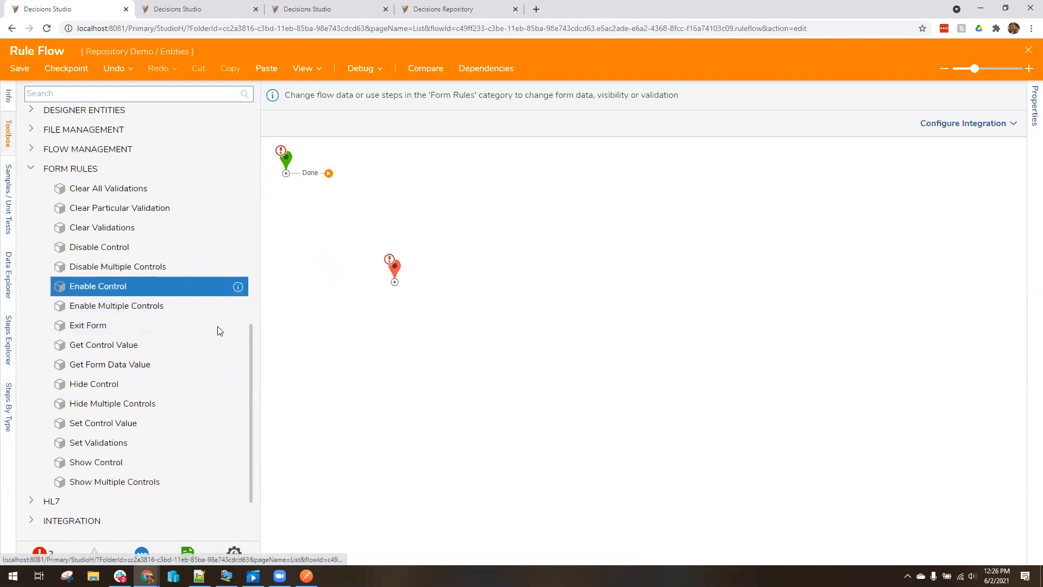
{"action": "scroll", "coordinate": [217, 328], "scroll_direction": "down", "scroll_amount": 1}
{"action": "left_click_drag", "start_coordinate": [97, 315], "coordinate": [456, 163]}
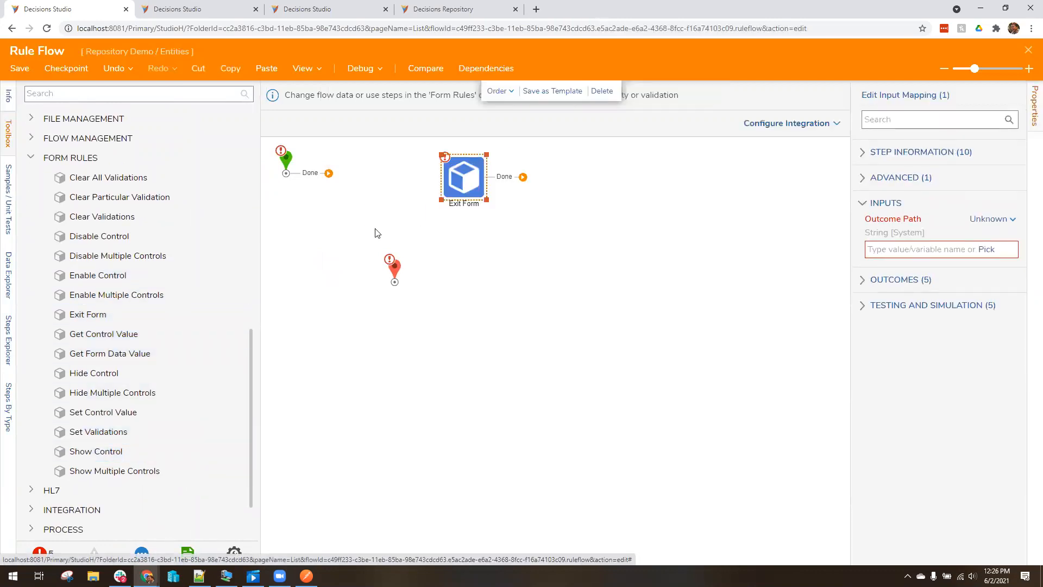
Set the Exit Form step's outcome path to Submit
{"action": "left_click", "coordinate": [887, 255]}
{"action": "type", "text": "Submit"}
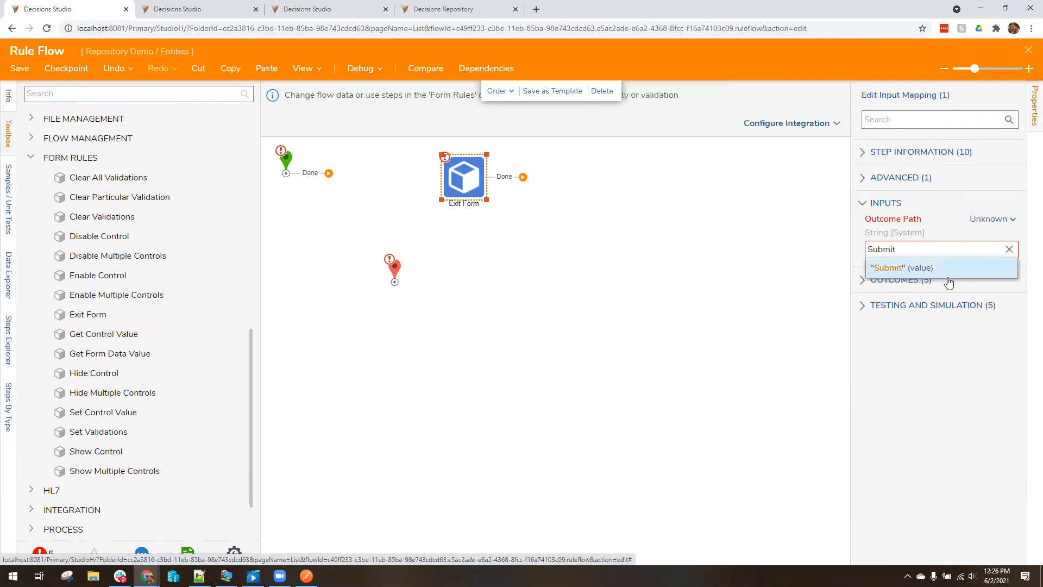
{"action": "left_click", "coordinate": [948, 280]}
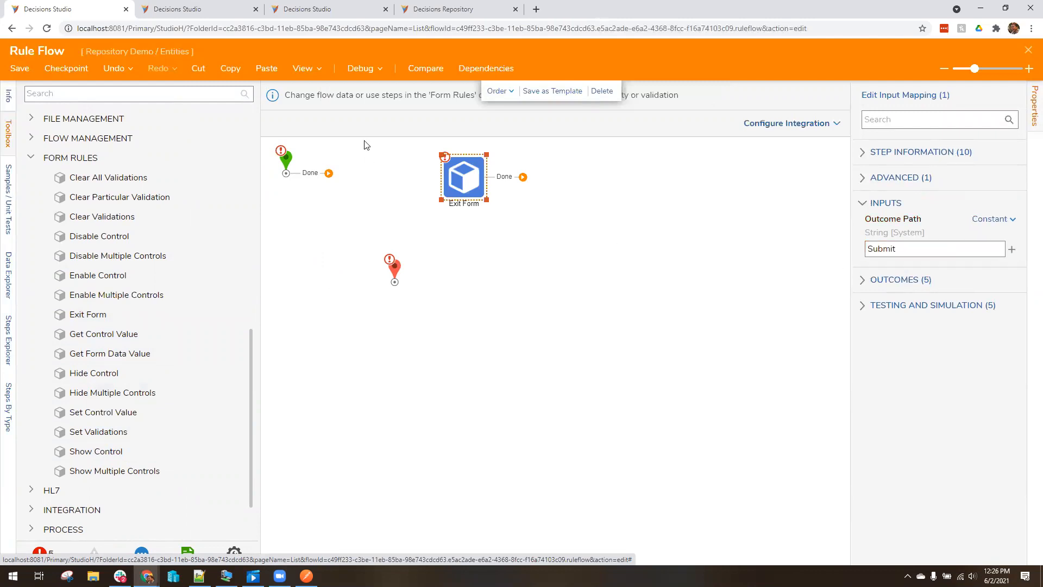
Insert a Pause Flow step before Exit Form, resuming via Compute Date with a constant 5-second offset
{"action": "left_click", "coordinate": [139, 90]}
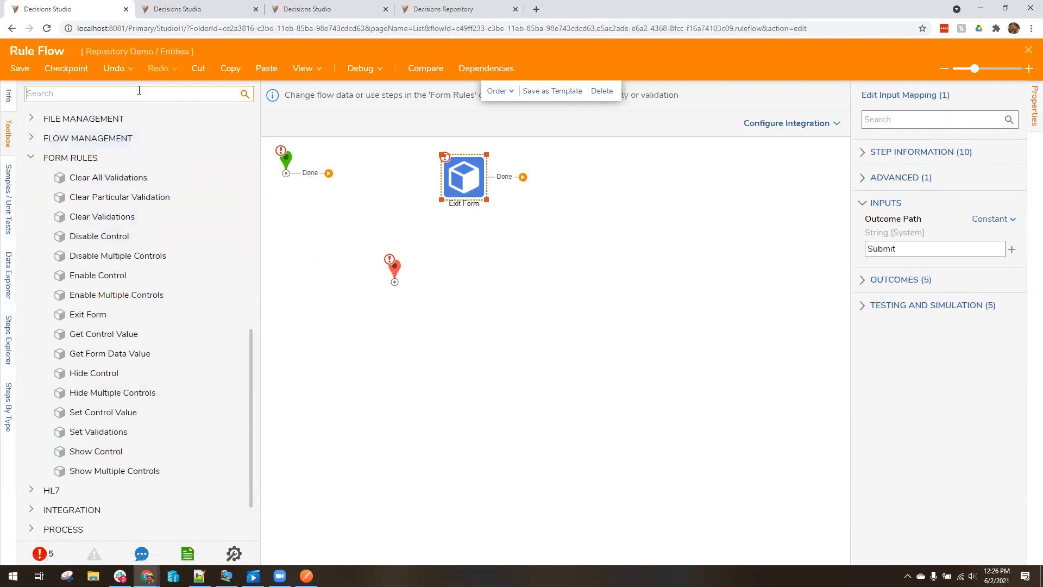
{"action": "type", "text": "pause"}
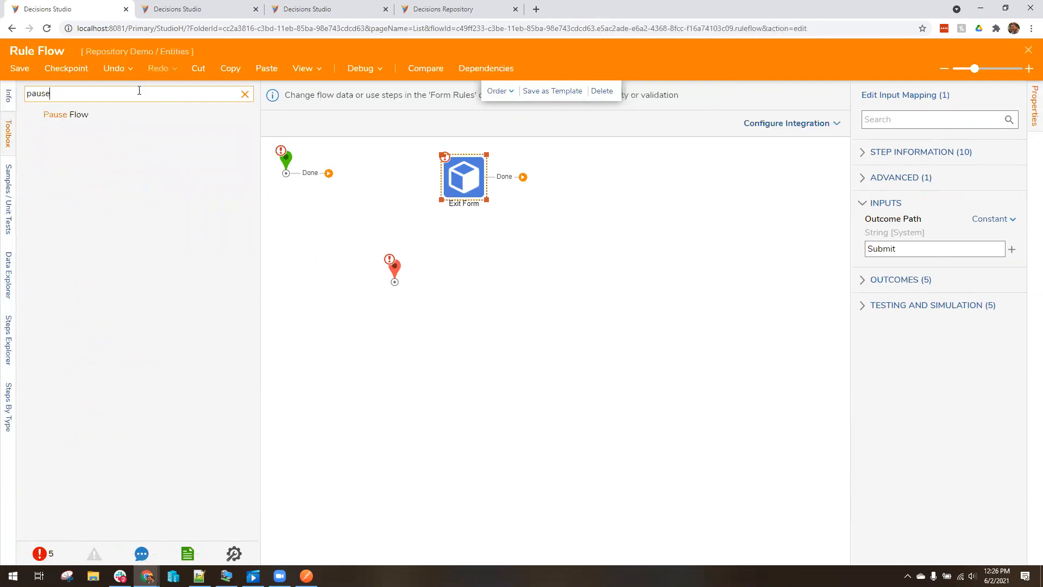
{"action": "left_click_drag", "start_coordinate": [75, 111], "coordinate": [465, 179]}
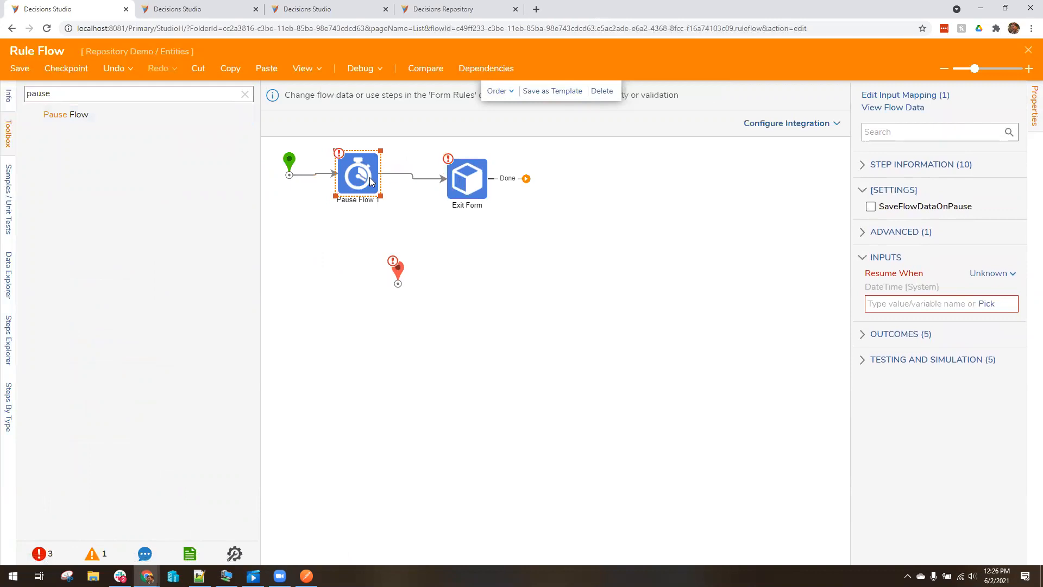
{"action": "left_click", "coordinate": [973, 283]}
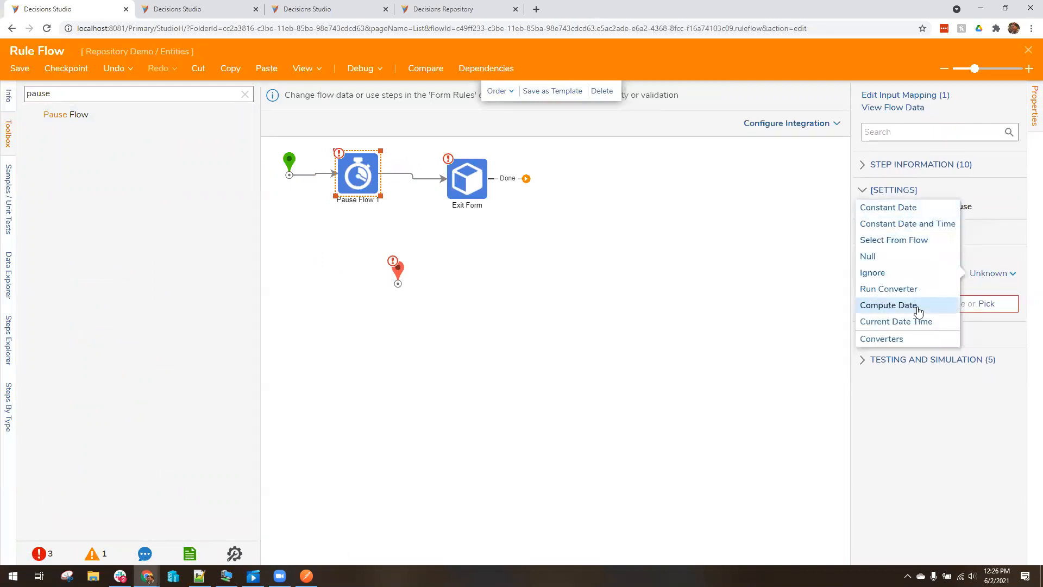
{"action": "left_click", "coordinate": [895, 305]}
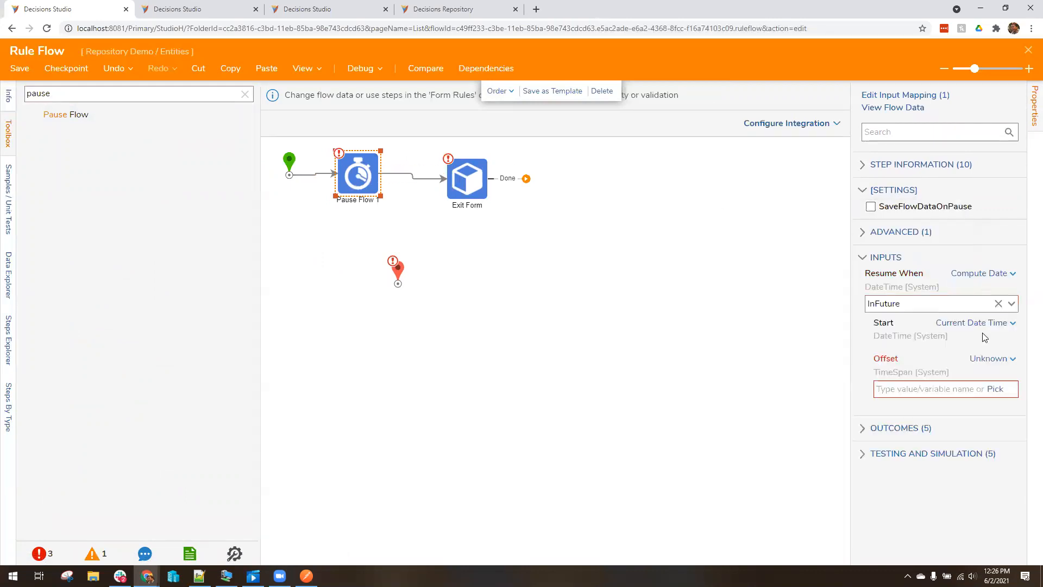
{"action": "left_click", "coordinate": [999, 359]}
{"action": "left_click", "coordinate": [901, 326]}
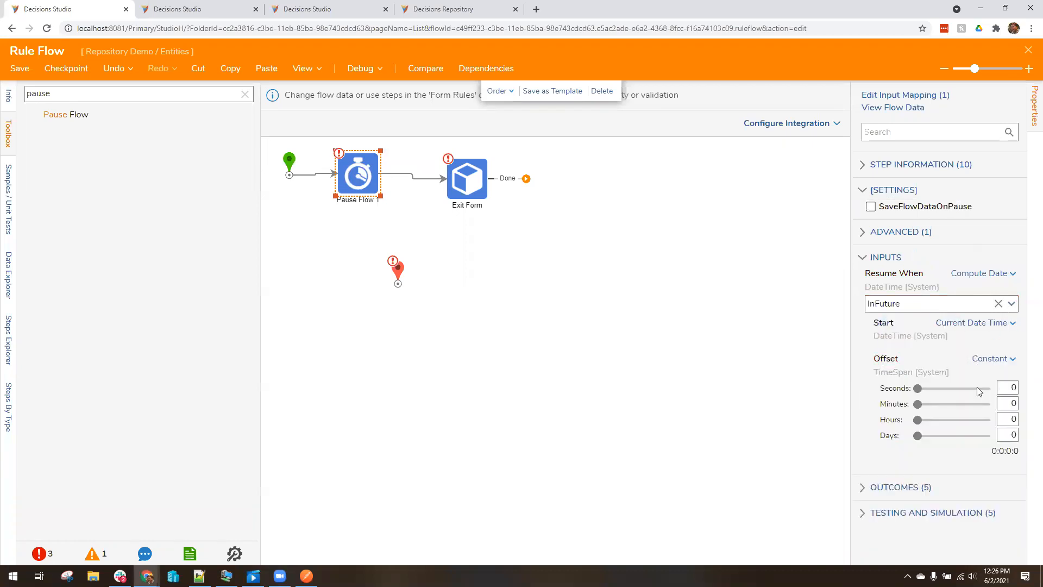
{"action": "left_click_drag", "start_coordinate": [1007, 392], "coordinate": [1027, 390]}
{"action": "type", "text": "5"}
{"action": "key", "text": "Tab"}
Connect Exit Form's Done outcome to the end and save the rule flow
{"action": "mouse_move", "coordinate": [397, 269]}
{"action": "left_mouse_down"}
{"action": "mouse_move", "coordinate": [588, 171]}
{"action": "mouse_move", "coordinate": [582, 162]}
{"action": "left_mouse_up"}
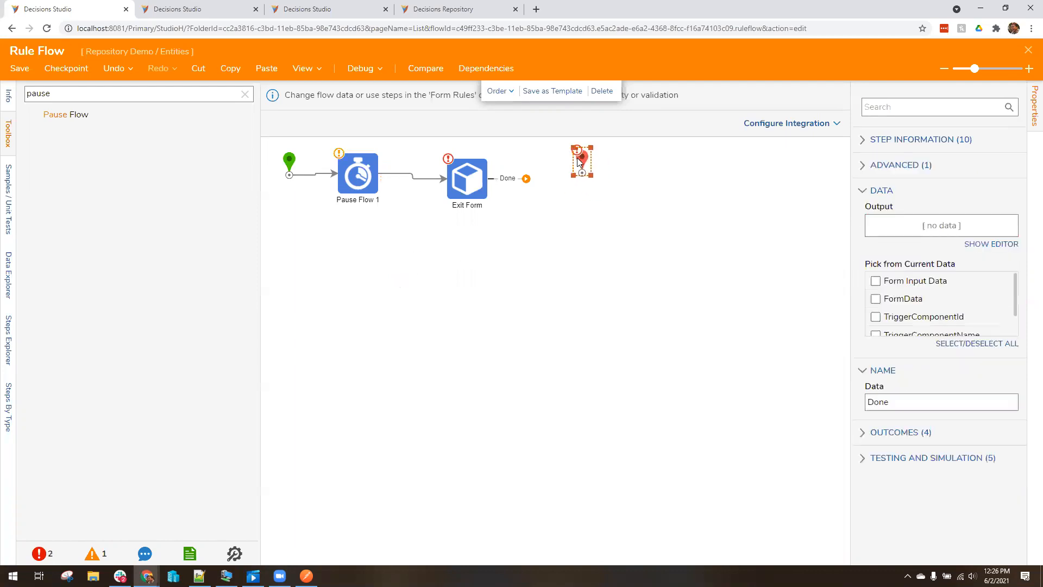
{"action": "left_click", "coordinate": [472, 177]}
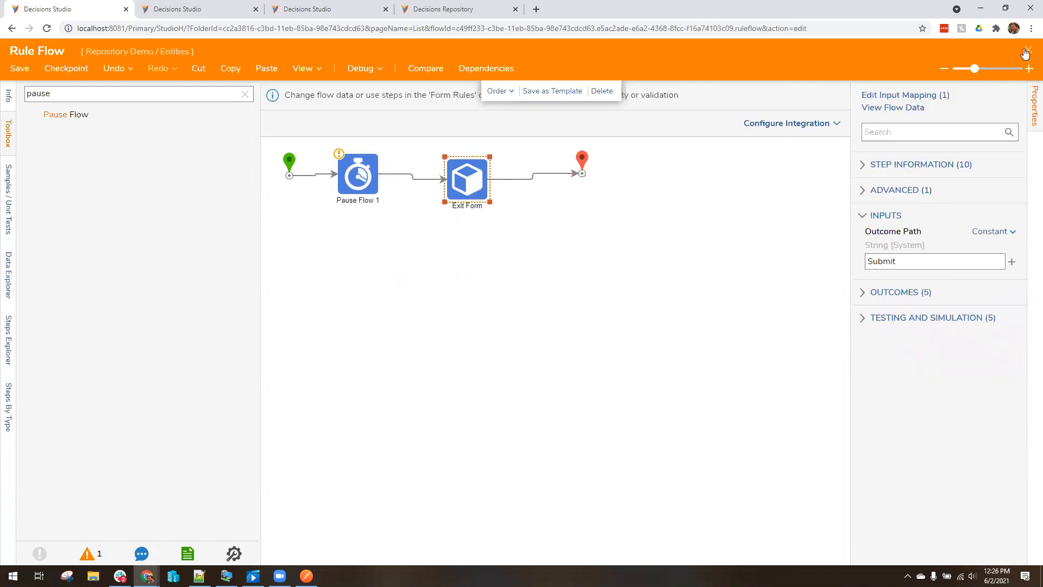
{"action": "left_click", "coordinate": [1028, 50]}
{"action": "left_click", "coordinate": [624, 371]}
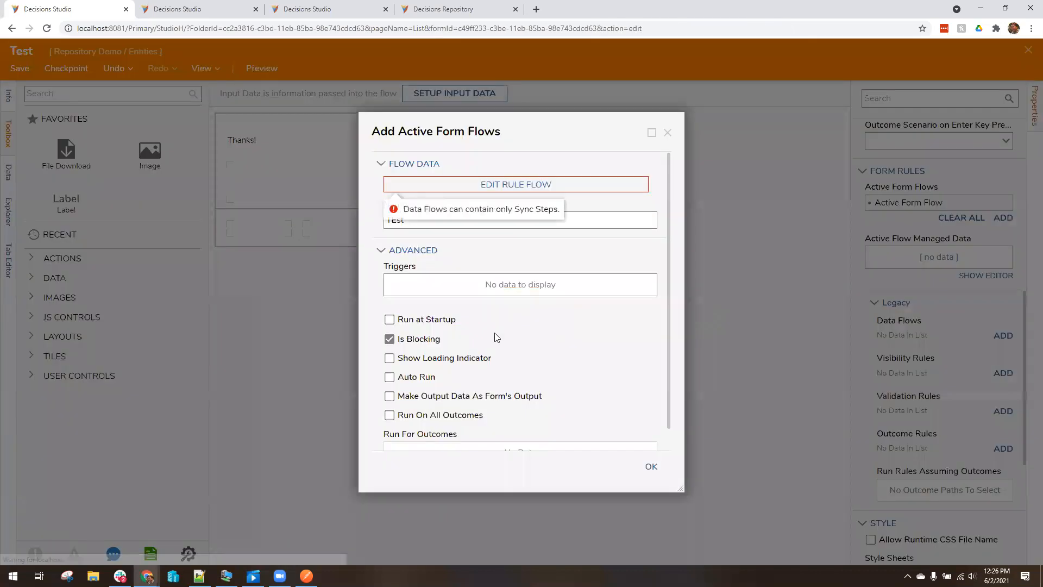
Enable Run at Startup for the active form flow and inspect the rule flow's Exit Form step
{"action": "left_click", "coordinate": [448, 321]}
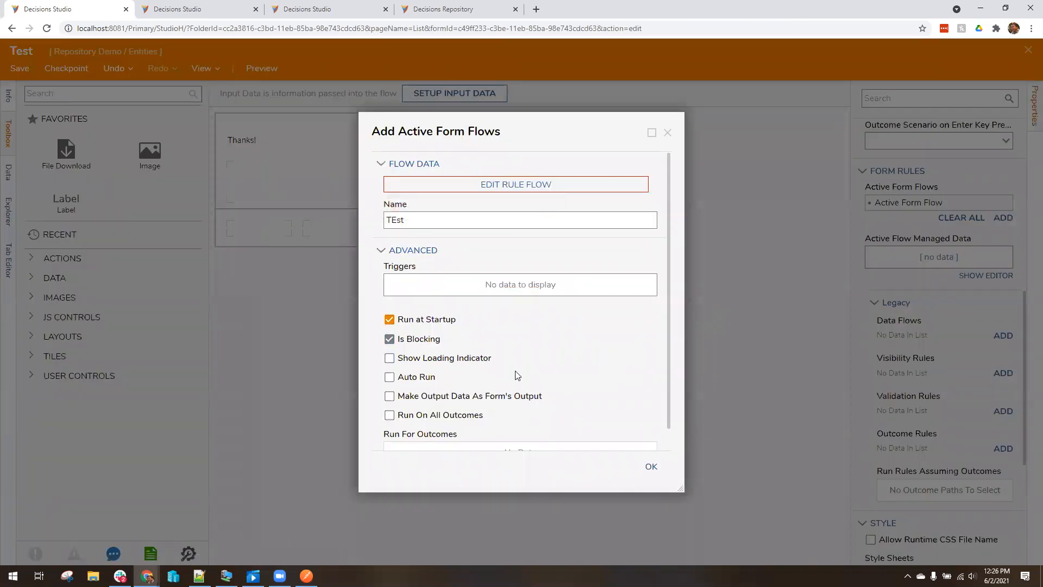
{"action": "mouse_move", "coordinate": [571, 190]}
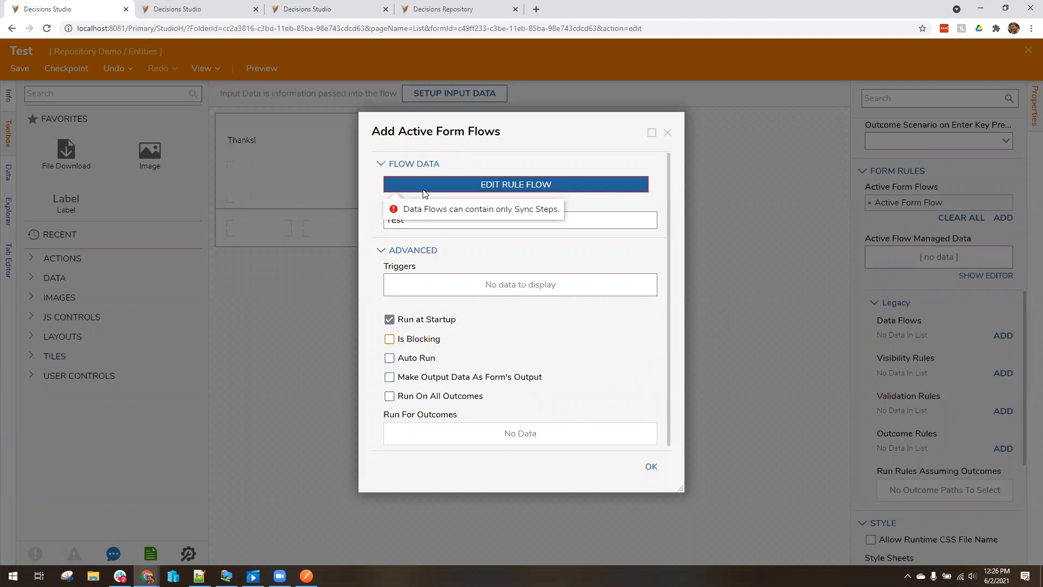
{"action": "left_click", "coordinate": [579, 190]}
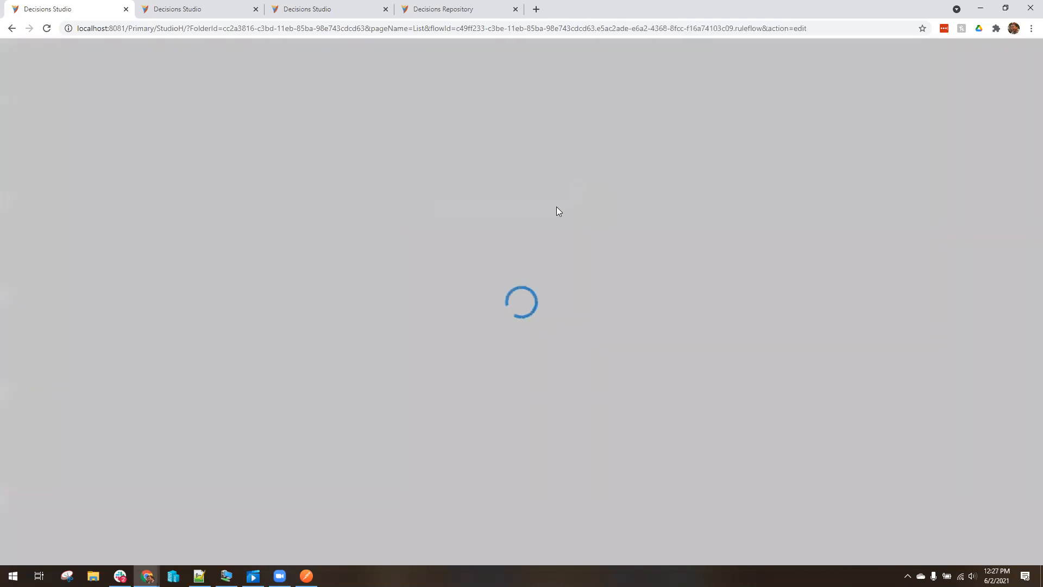
{"action": "left_click", "coordinate": [411, 184]}
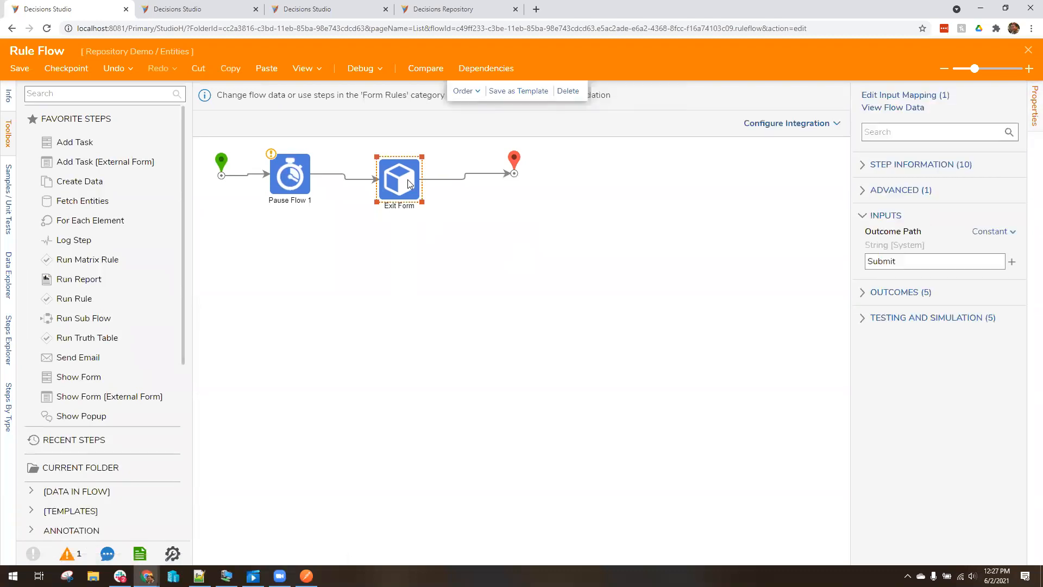
Move Pause Flow 1, Exit Form and the end marker closer together, then save the rule flow
{"action": "left_click_drag", "start_coordinate": [286, 182], "coordinate": [282, 185]}
{"action": "left_click_drag", "start_coordinate": [413, 184], "coordinate": [377, 184]}
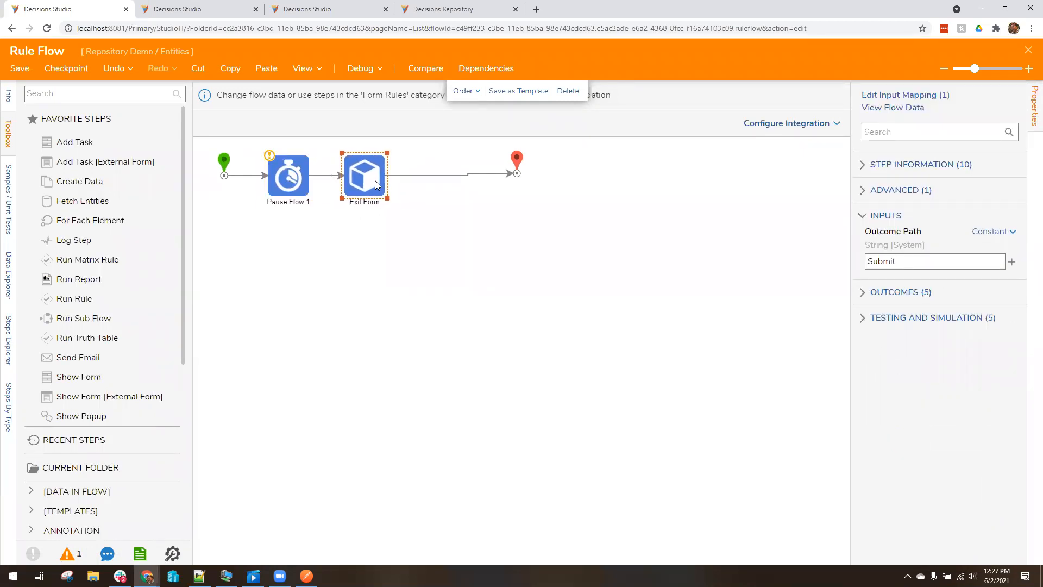
{"action": "left_click_drag", "start_coordinate": [510, 160], "coordinate": [426, 166]}
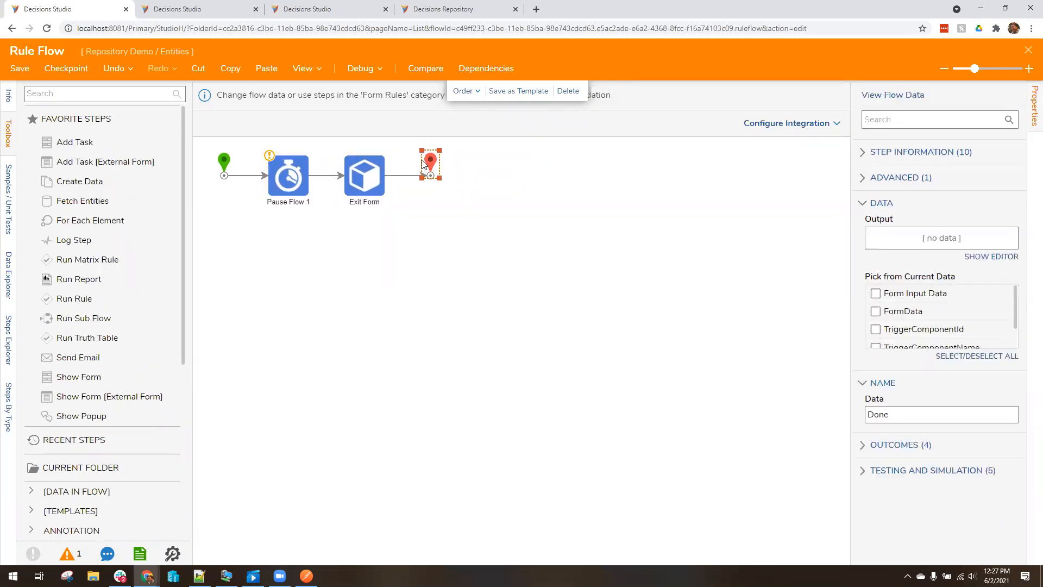
{"action": "left_click", "coordinate": [419, 243]}
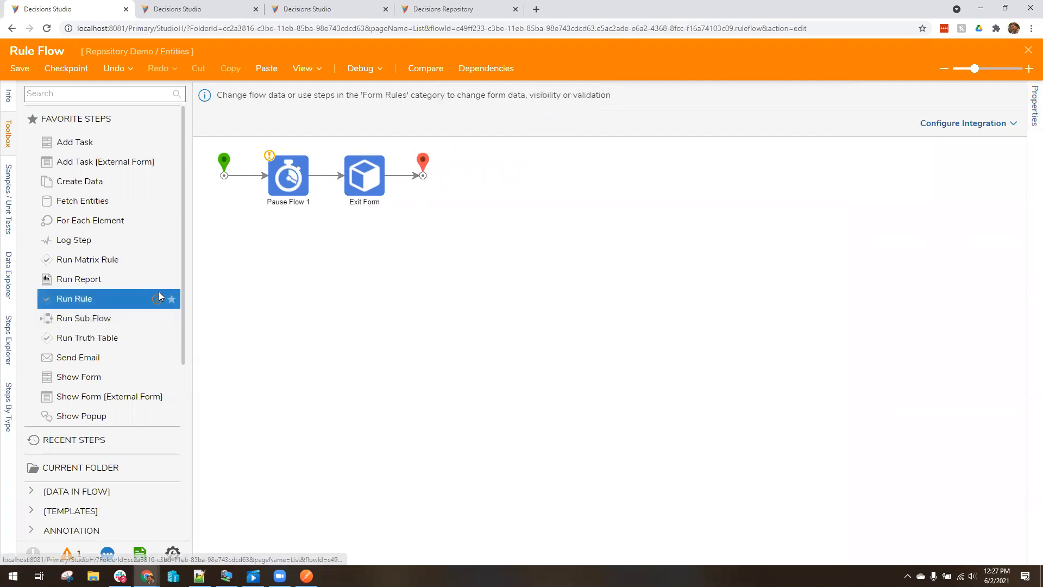
{"action": "left_click", "coordinate": [1029, 50]}
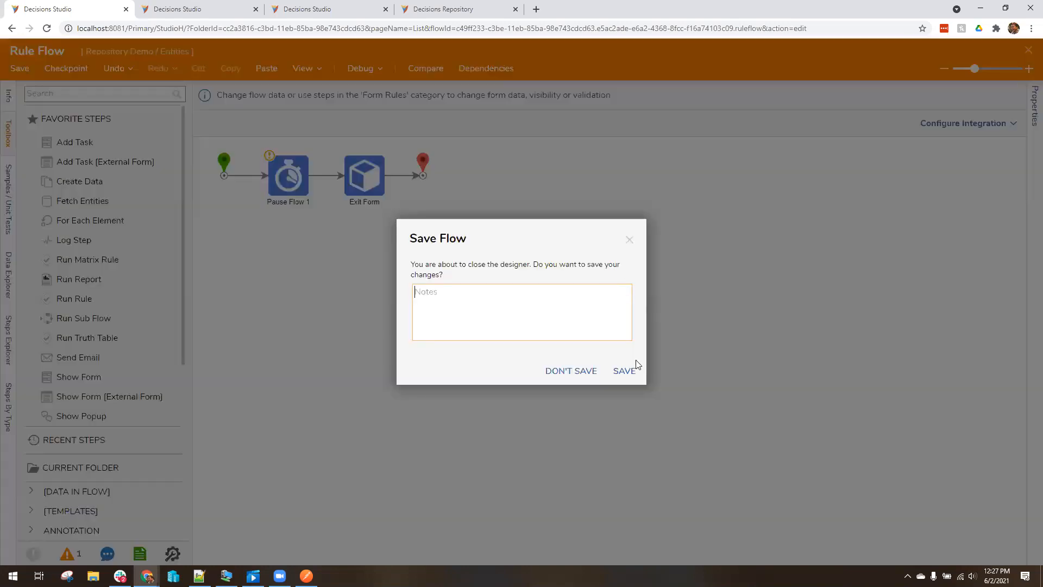
{"action": "left_click", "coordinate": [625, 371]}
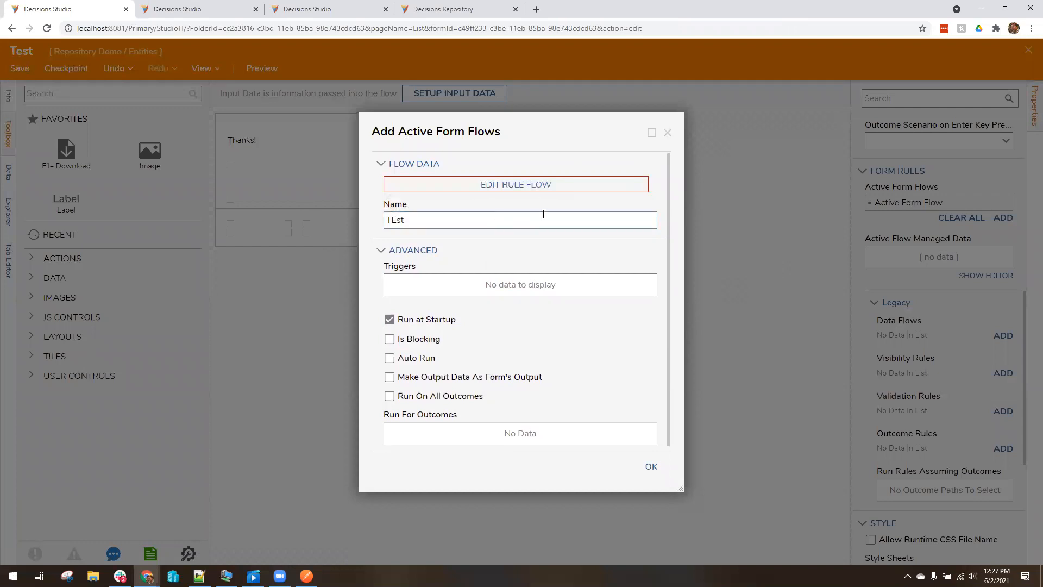
Dismiss the Add Active Form Flows dialog, then close the Test form and Demo Workflow without saving
{"action": "left_click", "coordinate": [668, 135]}
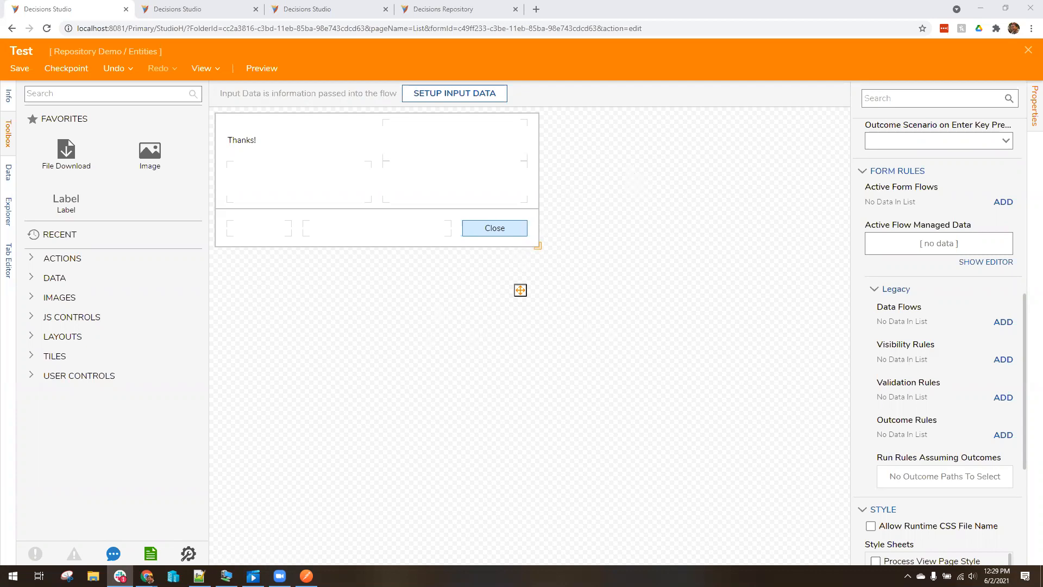
{"action": "left_click", "coordinate": [1025, 55]}
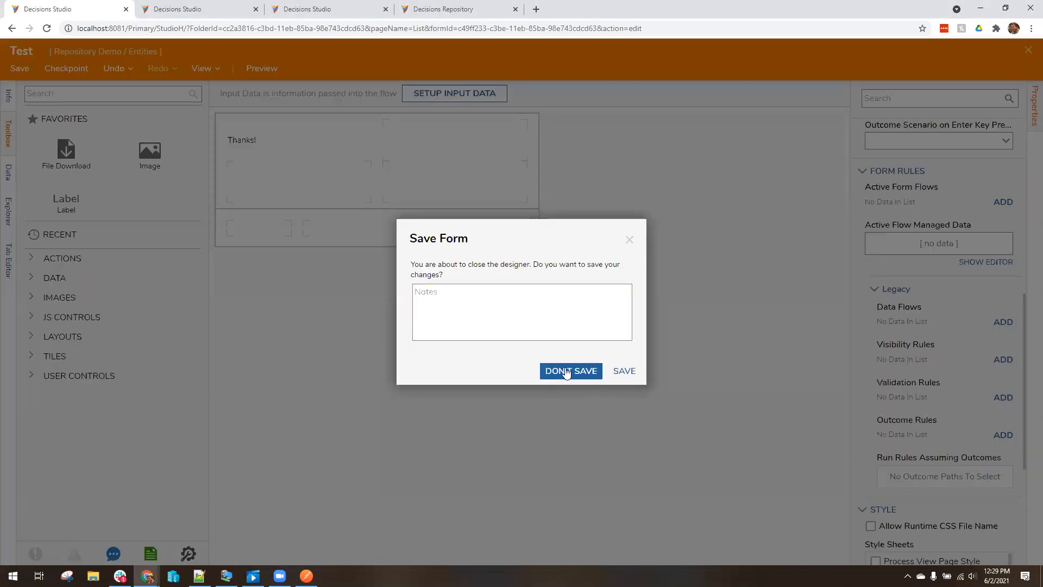
{"action": "left_click", "coordinate": [565, 369]}
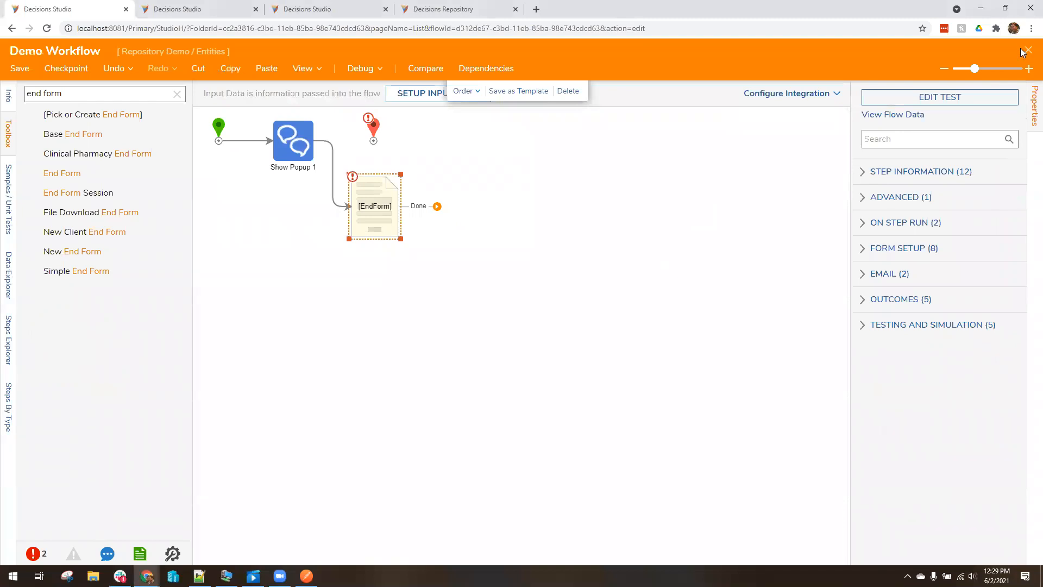
{"action": "left_click", "coordinate": [1028, 50]}
{"action": "left_click", "coordinate": [565, 372]}
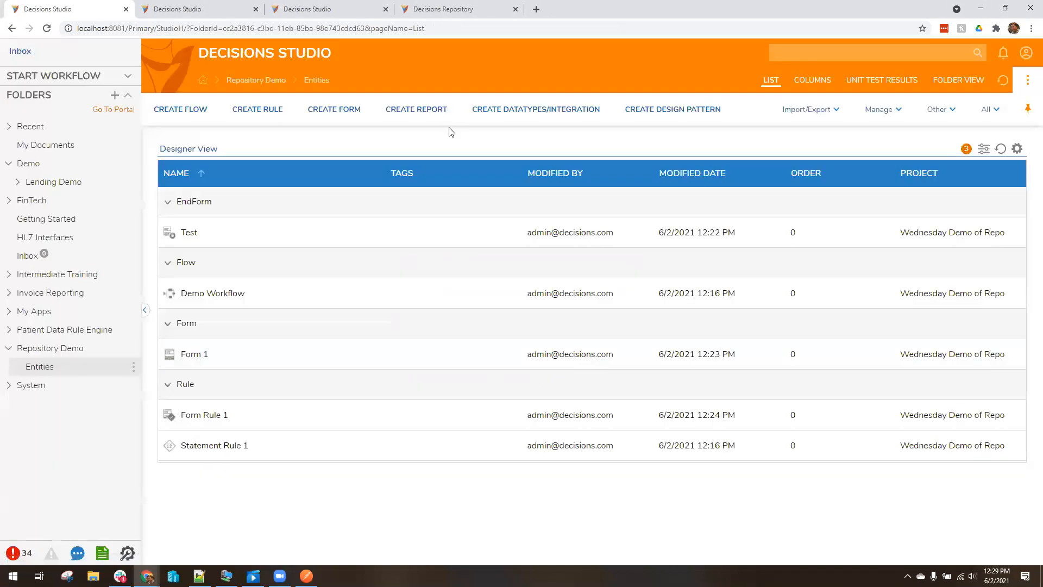
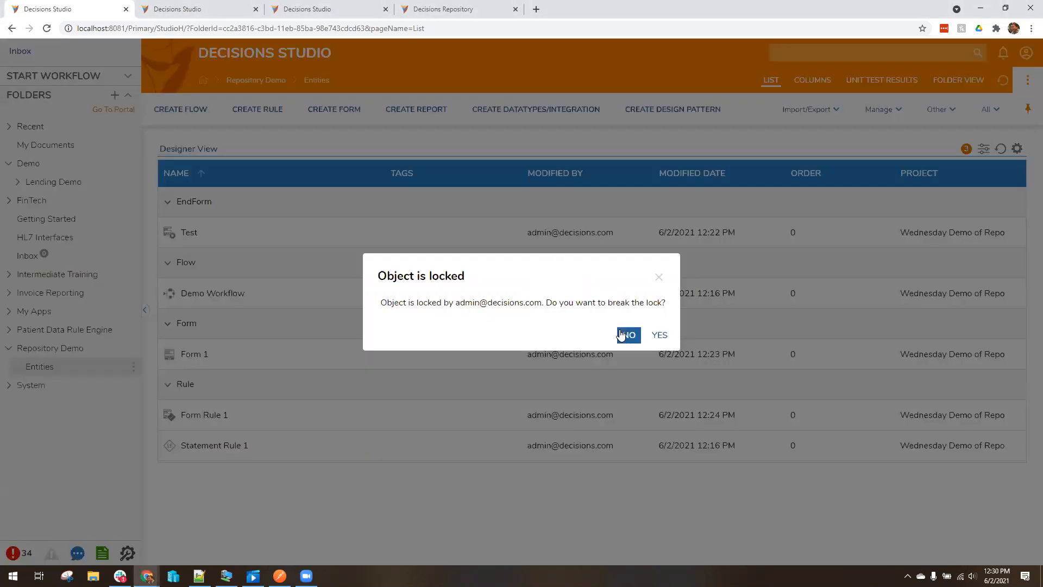
Break the lock on Form 1 and close the extra Form 1 editor without saving
{"action": "left_click", "coordinate": [659, 335]}
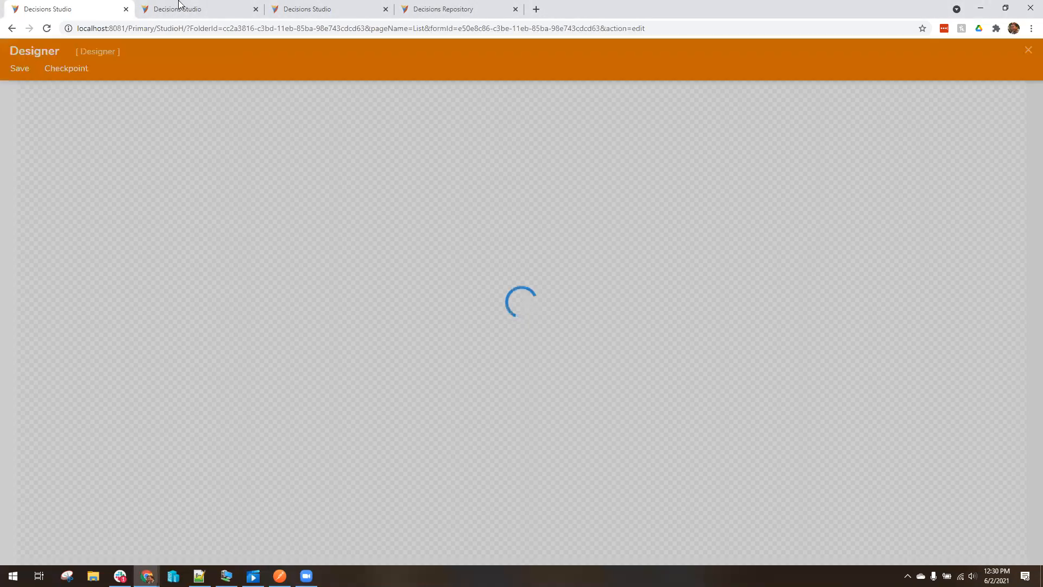
{"action": "left_click", "coordinate": [180, 6]}
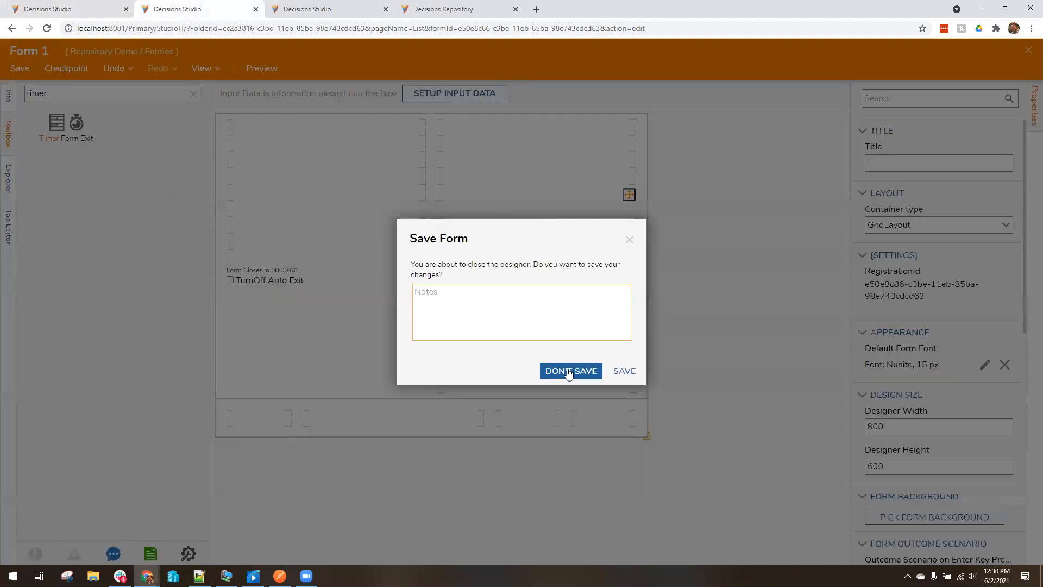
{"action": "left_click", "coordinate": [569, 372]}
{"action": "left_click", "coordinate": [93, 8]}
Add two drop-down lists named Test 1 (left column) and Test 2 (right column)
{"action": "left_click_drag", "start_coordinate": [65, 239], "coordinate": [326, 212]}
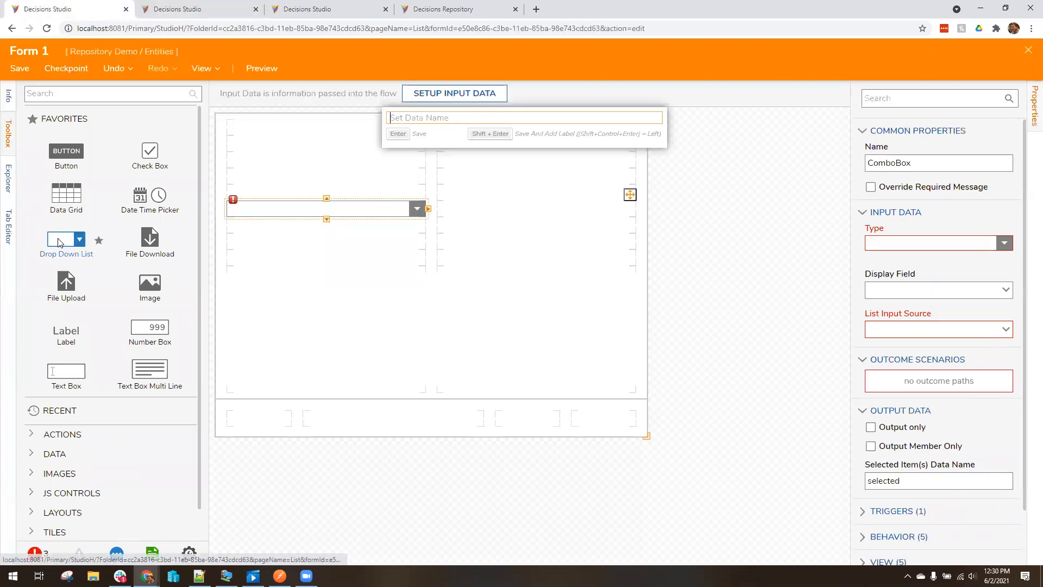
{"action": "type", "text": "Test 1"}
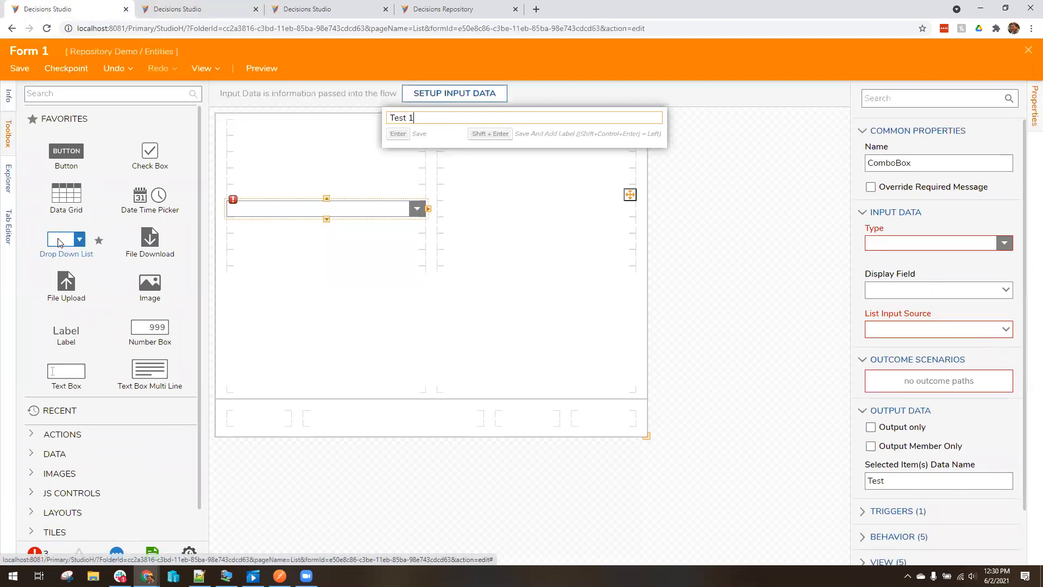
{"action": "key", "text": "Return"}
{"action": "left_click_drag", "start_coordinate": [60, 242], "coordinate": [554, 216]}
{"action": "type", "text": "Test 2"}
{"action": "key", "text": "Return"}
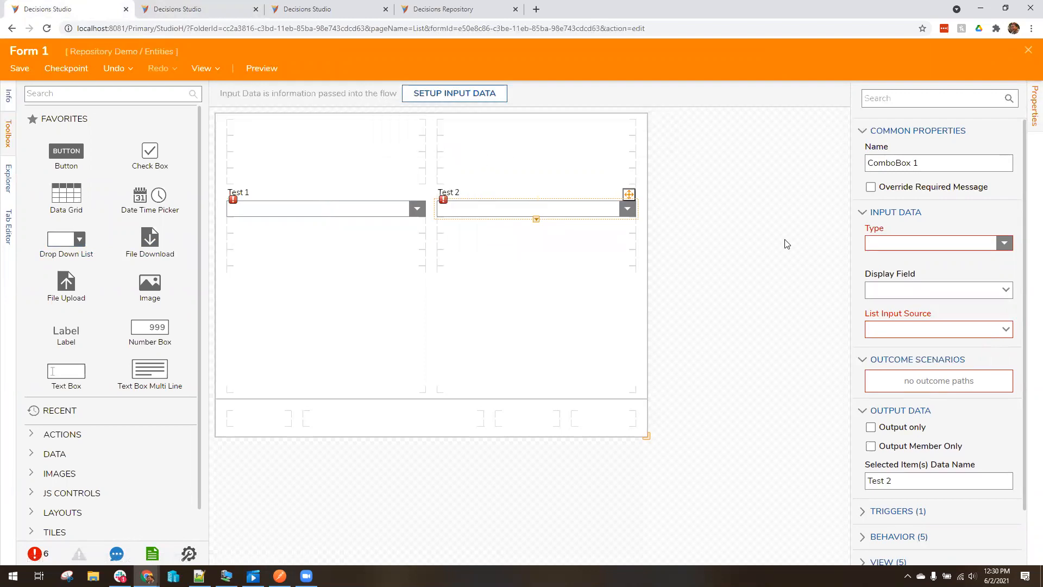
Add a button in the bottom-right cell with the outcome Submit
{"action": "left_click_drag", "start_coordinate": [99, 157], "coordinate": [605, 405]}
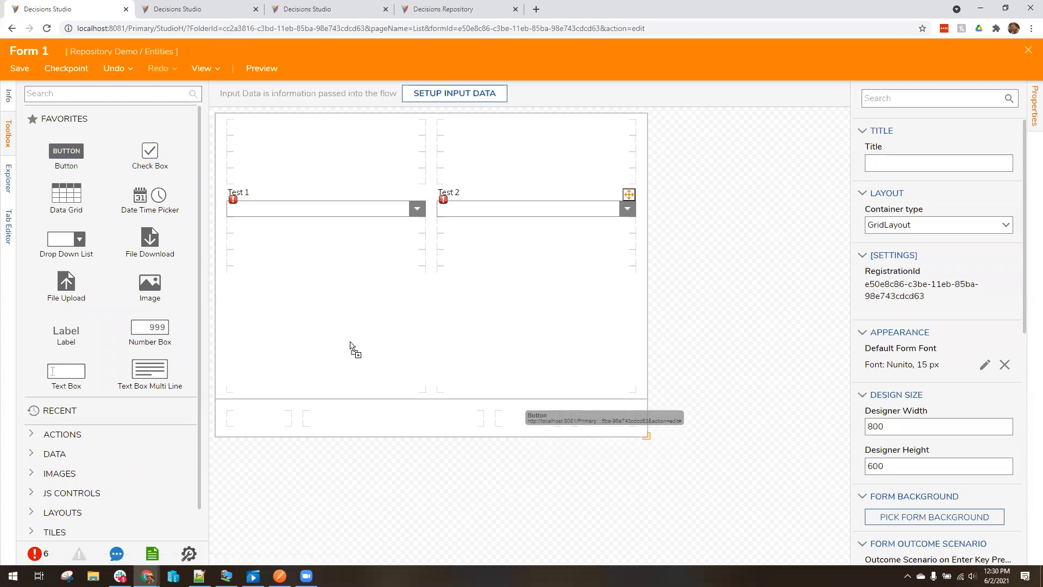
{"action": "left_click_drag", "start_coordinate": [77, 152], "coordinate": [592, 427]}
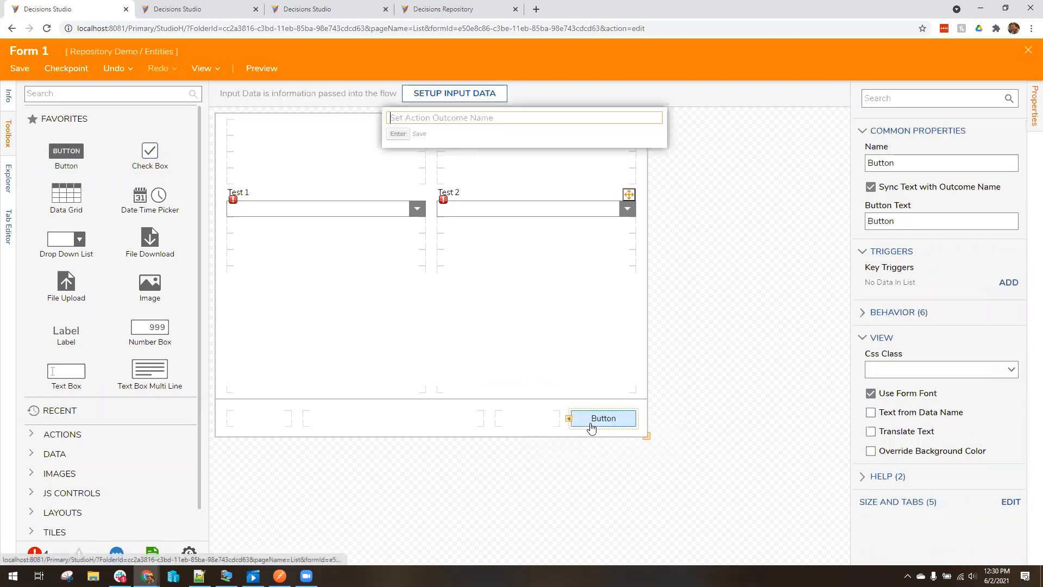
{"action": "type", "text": "Submit"}
{"action": "key", "text": "Return"}
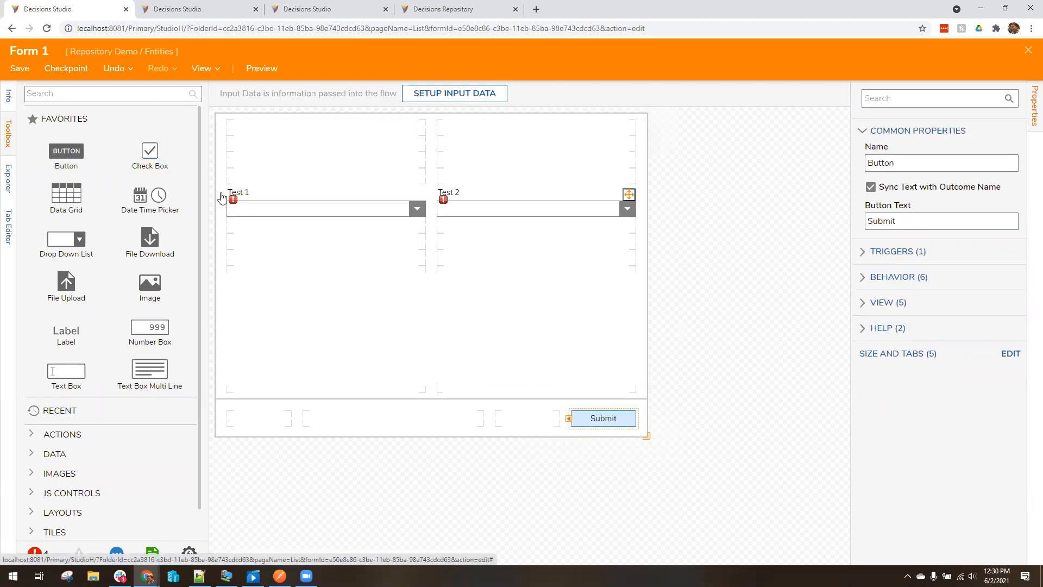
Set the Test 1 drop-down to String [Text] with a Flow list source, creating a new flow
{"action": "left_click", "coordinate": [737, 286]}
{"action": "scroll", "coordinate": [947, 430], "scroll_direction": "down", "scroll_amount": 7}
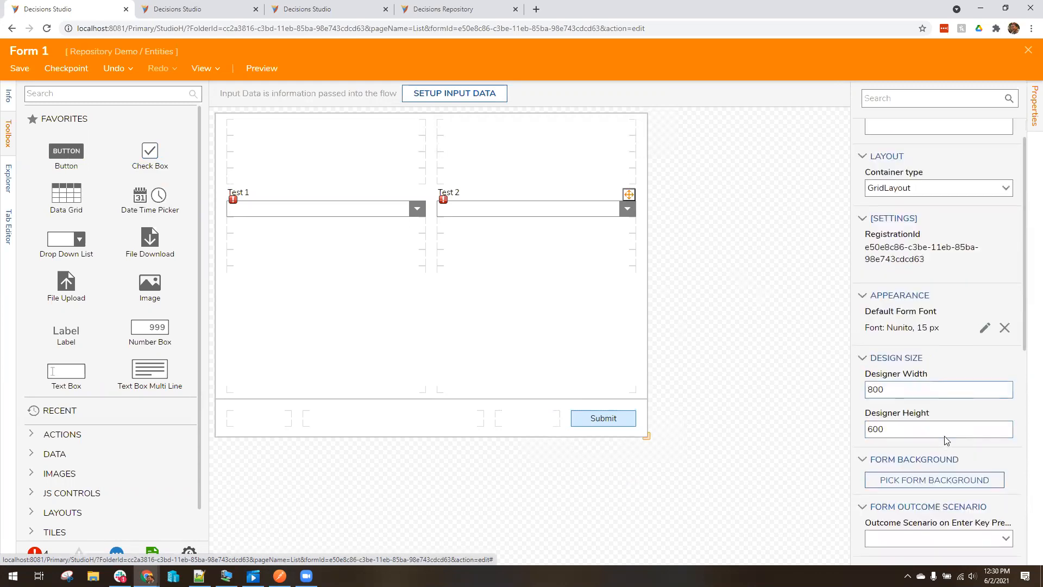
{"action": "left_click", "coordinate": [352, 213]}
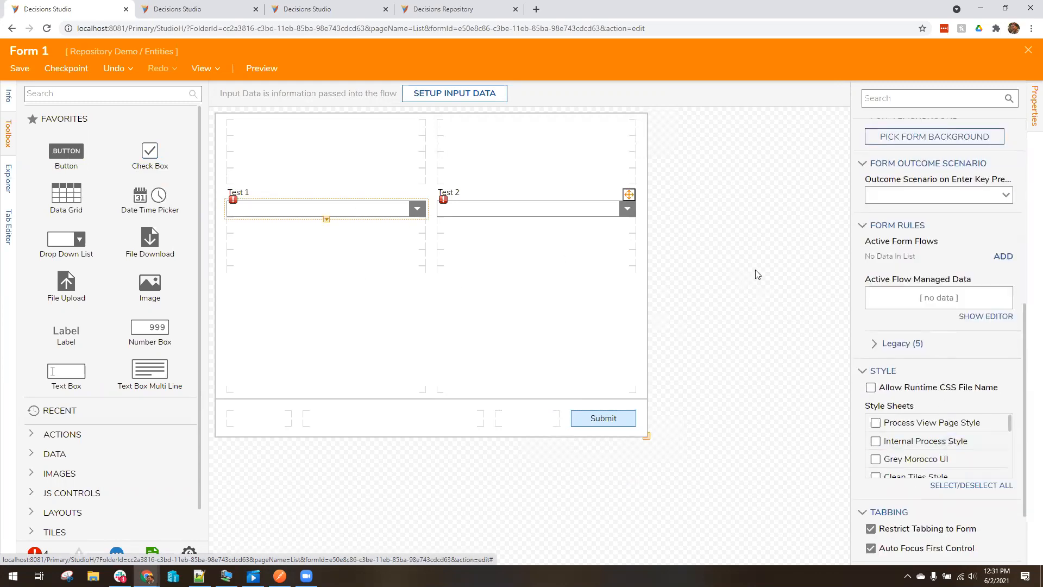
{"action": "left_click", "coordinate": [1005, 243]}
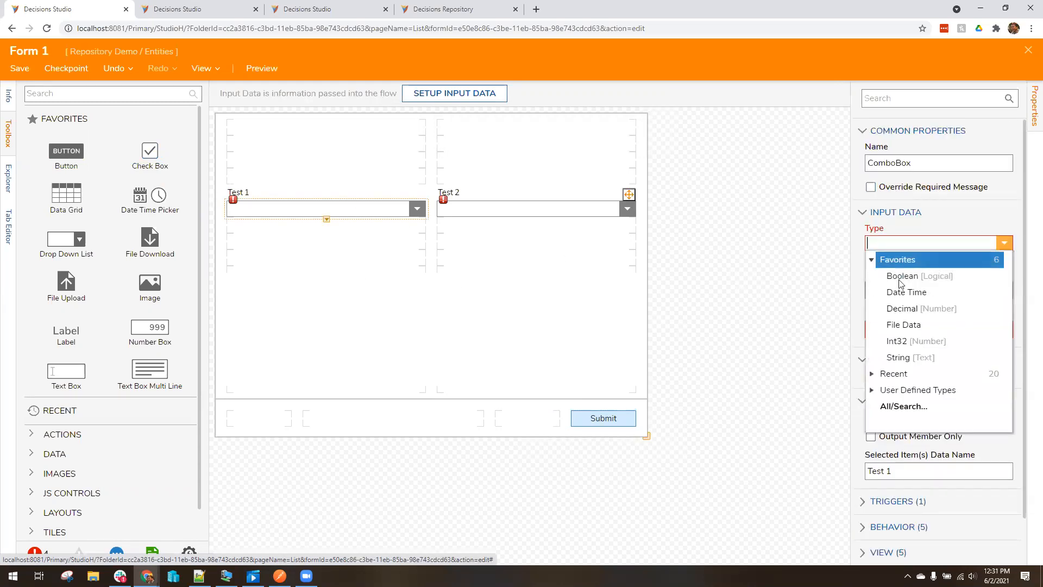
{"action": "left_click", "coordinate": [918, 357]}
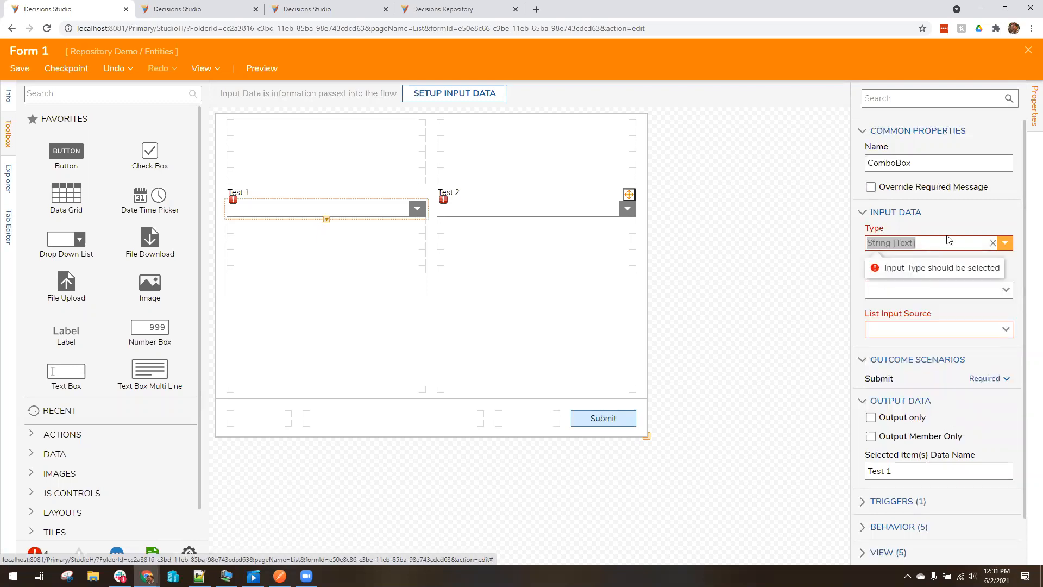
{"action": "left_click", "coordinate": [1006, 290]}
{"action": "left_click", "coordinate": [886, 329]}
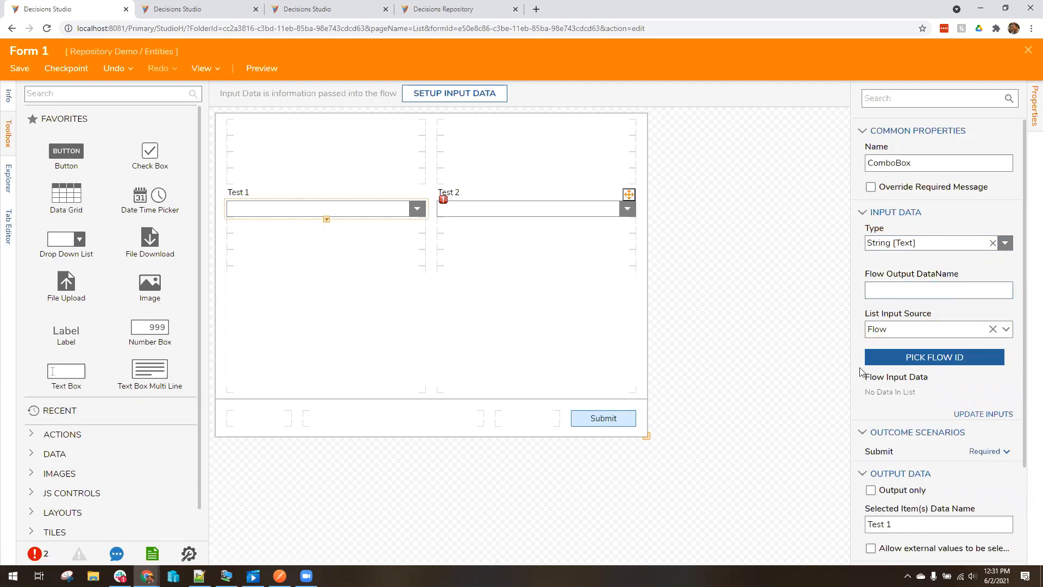
{"action": "left_click", "coordinate": [934, 359]}
{"action": "left_click", "coordinate": [419, 327]}
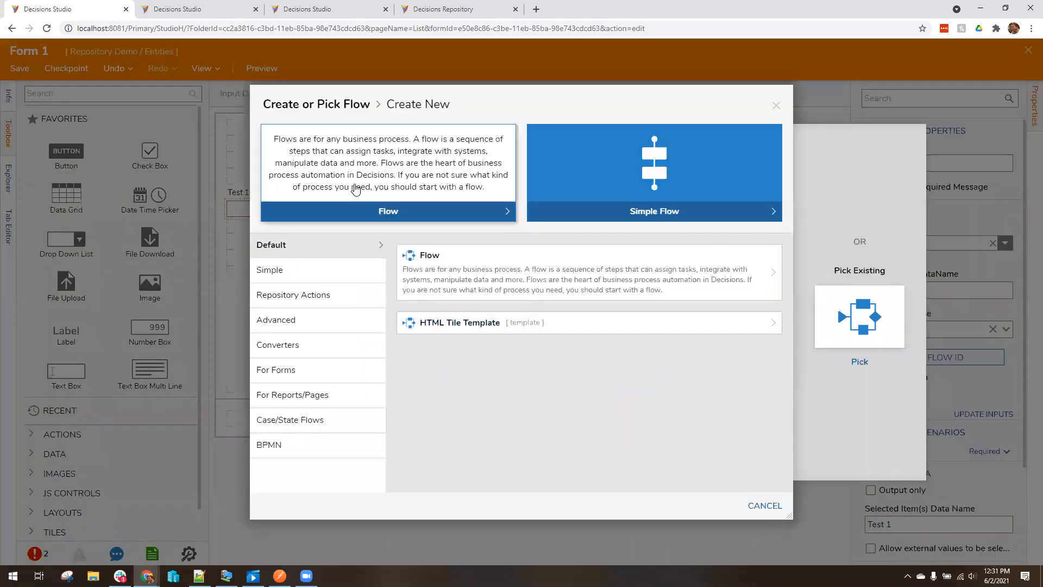
Create a default flow and connect its Start's Done outcome to End
{"action": "left_click", "coordinate": [357, 185]}
{"action": "left_click", "coordinate": [657, 358]}
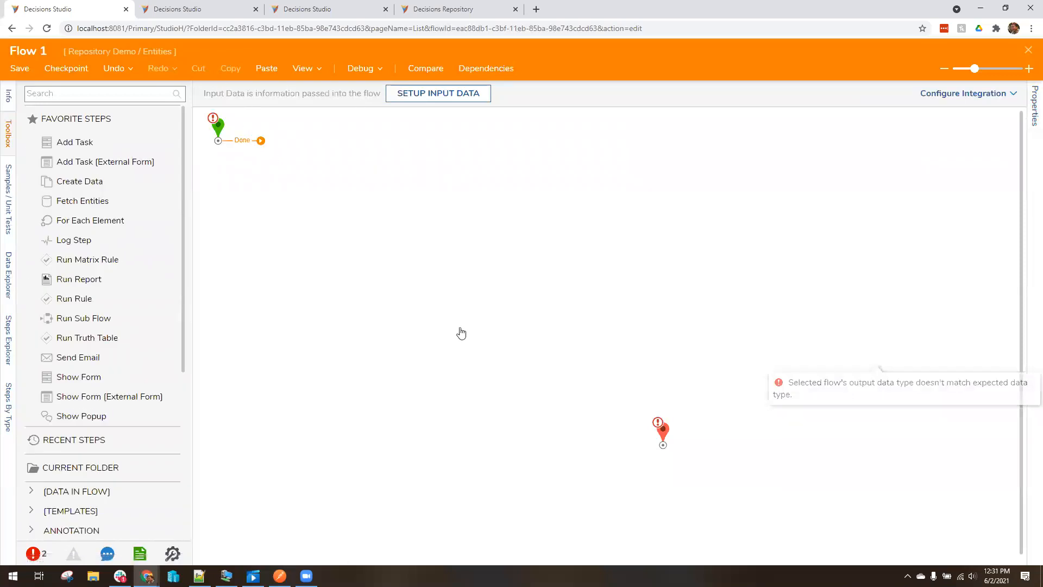
{"action": "left_click_drag", "start_coordinate": [461, 333], "coordinate": [663, 433]}
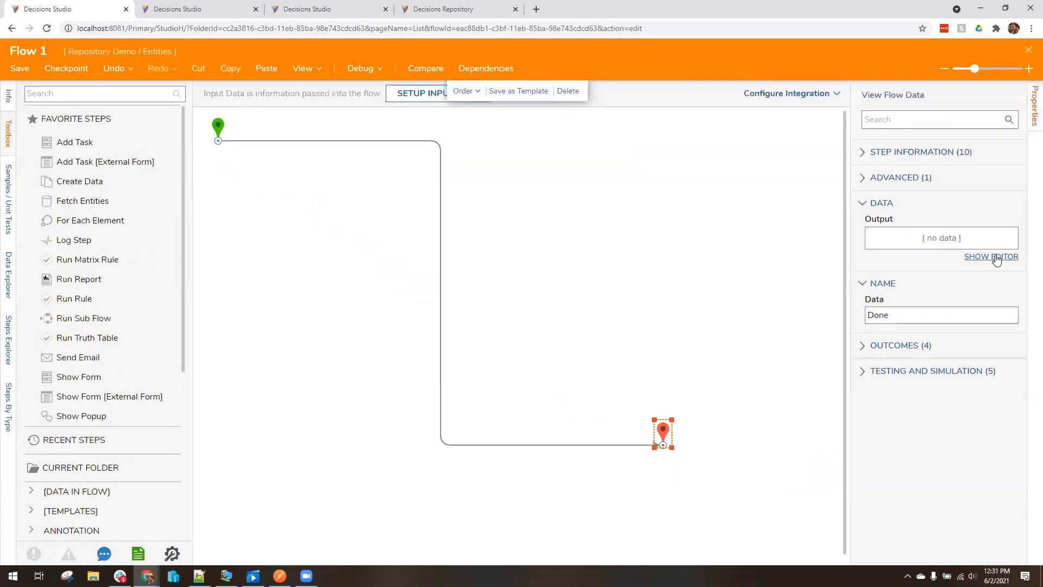
{"action": "left_click", "coordinate": [992, 256]}
Add an end output named Output as a list built with Build Array
{"action": "type", "text": "Output"}
{"action": "left_click", "coordinate": [342, 174]}
{"action": "left_click", "coordinate": [539, 174]}
{"action": "left_click", "coordinate": [611, 198]}
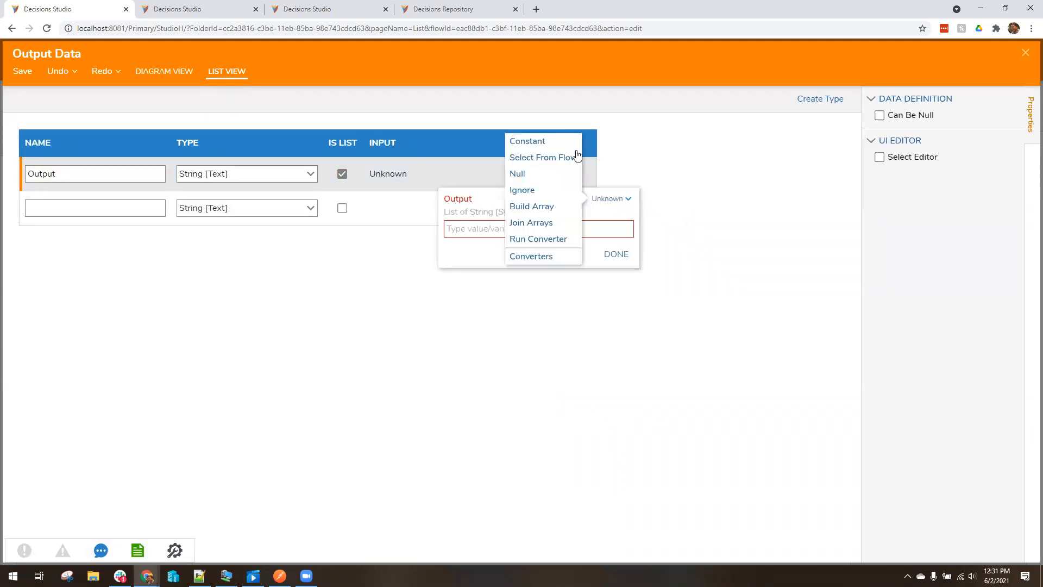
{"action": "left_click", "coordinate": [538, 206]}
Fill Output's list with Thing 1, Thing 2 and Thing 3, then save the output values
{"action": "left_click", "coordinate": [508, 276]}
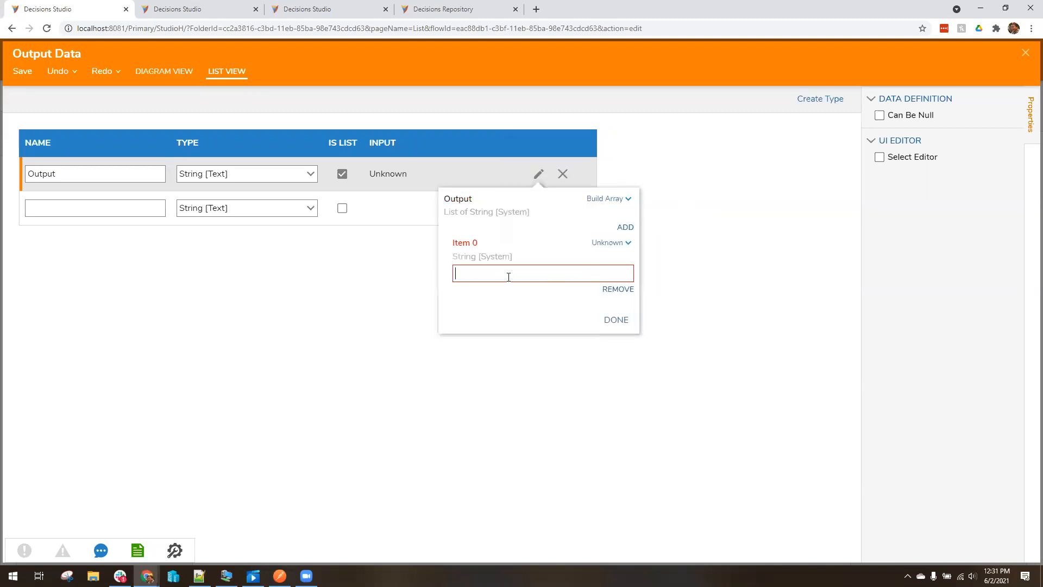
{"action": "type", "text": "Thing 1"}
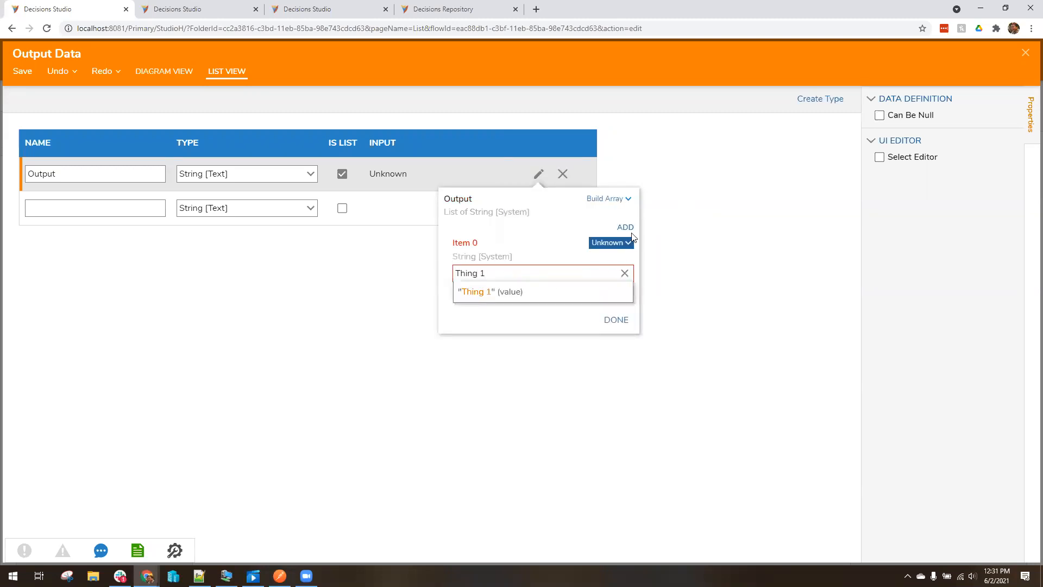
{"action": "left_click", "coordinate": [627, 228]}
{"action": "left_click", "coordinate": [508, 336]}
{"action": "type", "text": "Thing 2"}
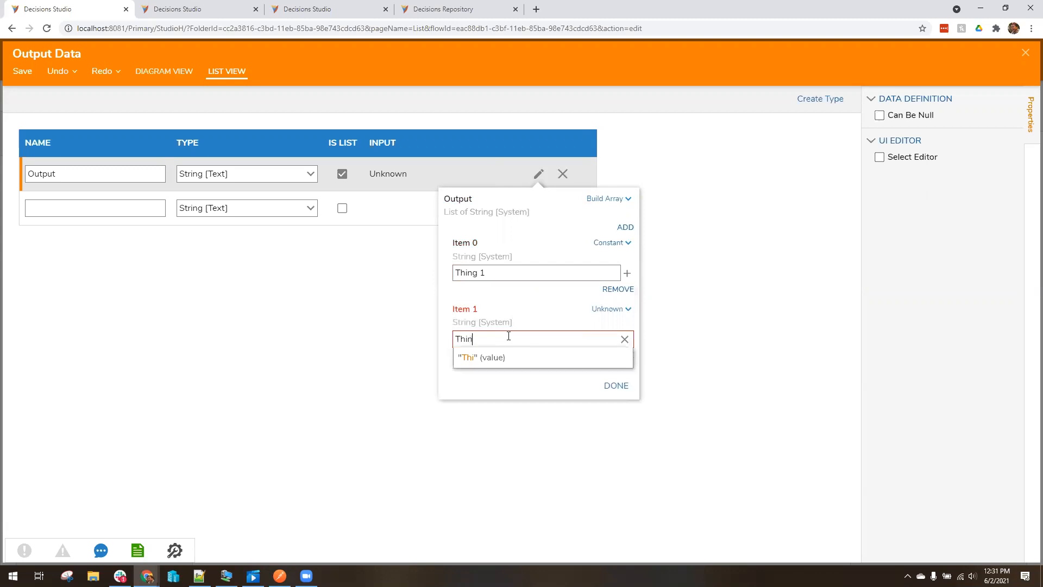
{"action": "left_click", "coordinate": [625, 228]}
{"action": "left_click", "coordinate": [501, 411]}
{"action": "type", "text": "Thing 2"}
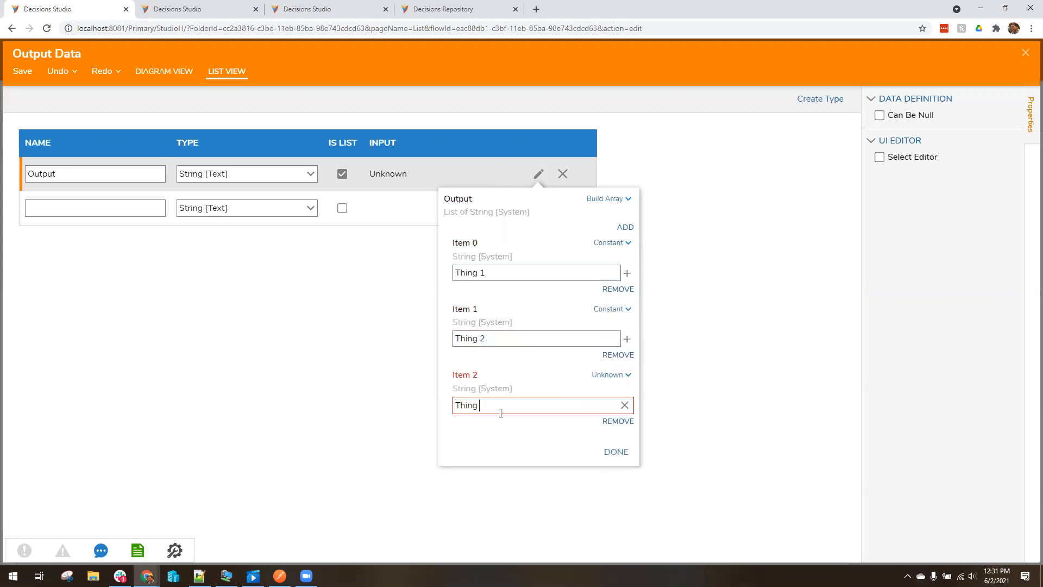
{"action": "left_click", "coordinate": [616, 452]}
{"action": "left_click", "coordinate": [1026, 52]}
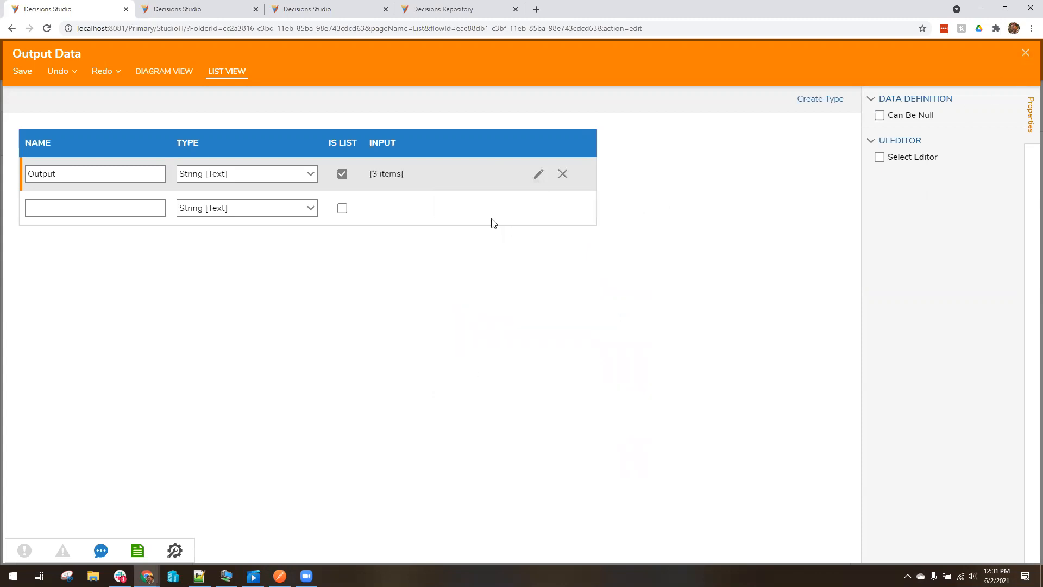
{"action": "left_click", "coordinate": [660, 333]}
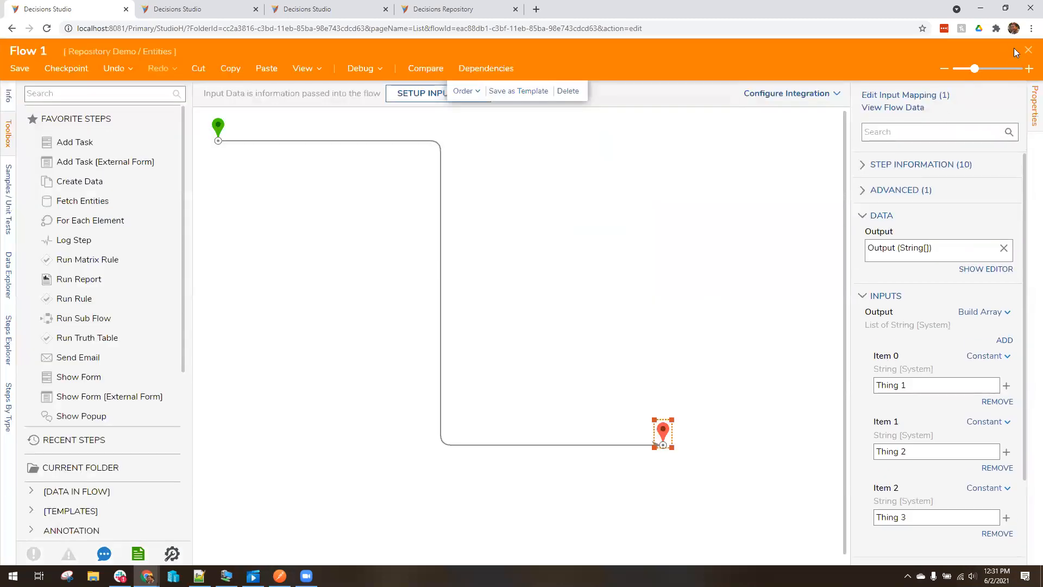
Save Flow 1 and review its output data name on the Test 1 drop-down
{"action": "left_click", "coordinate": [1028, 50]}
{"action": "left_click", "coordinate": [624, 371]}
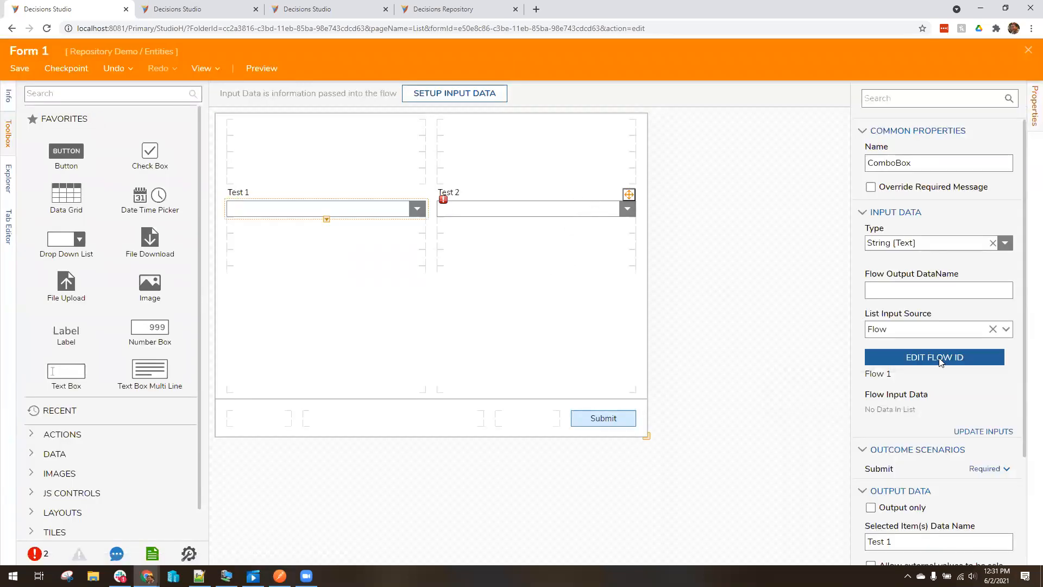
{"action": "left_click", "coordinate": [937, 294]}
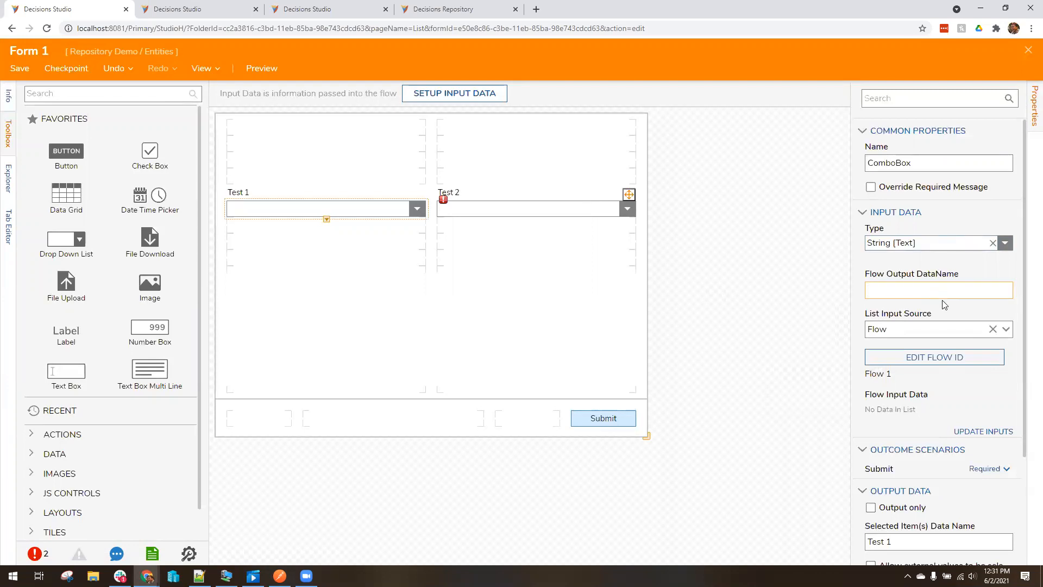
{"action": "scroll", "coordinate": [944, 305], "scroll_direction": "down", "scroll_amount": 2}
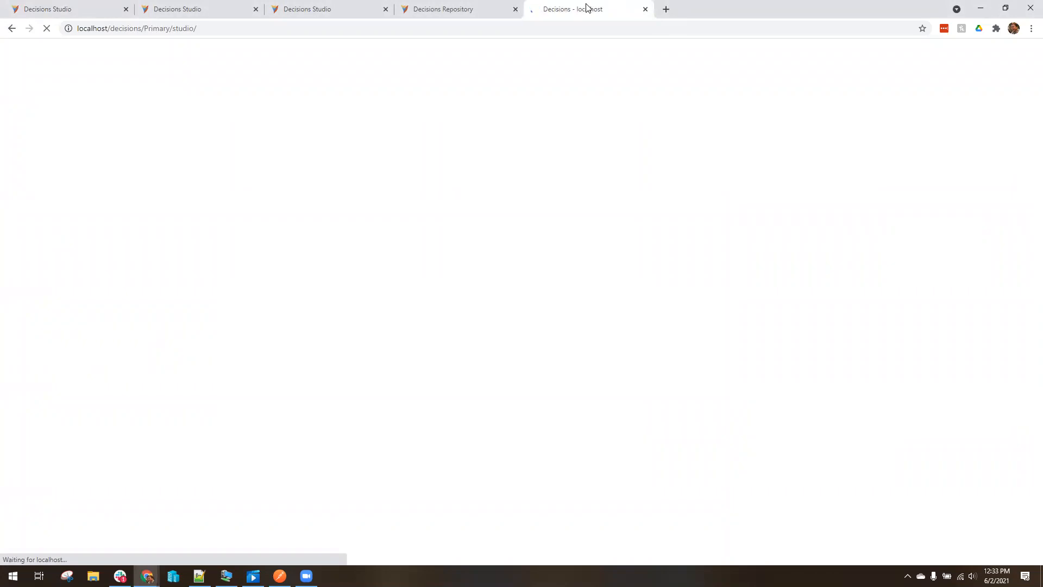
{"action": "left_click", "coordinate": [434, 9]}
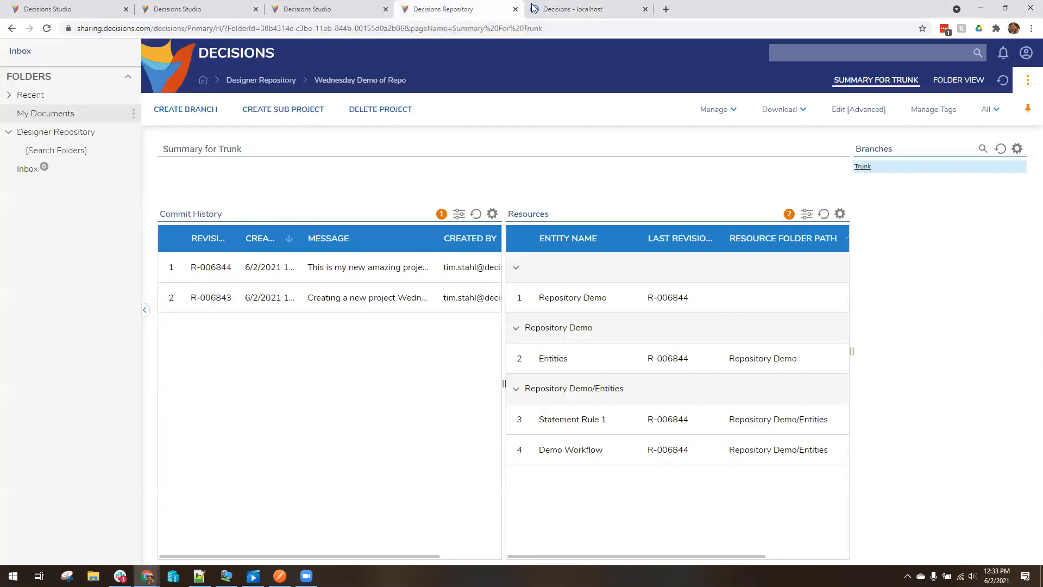
{"action": "left_click", "coordinate": [185, 9]}
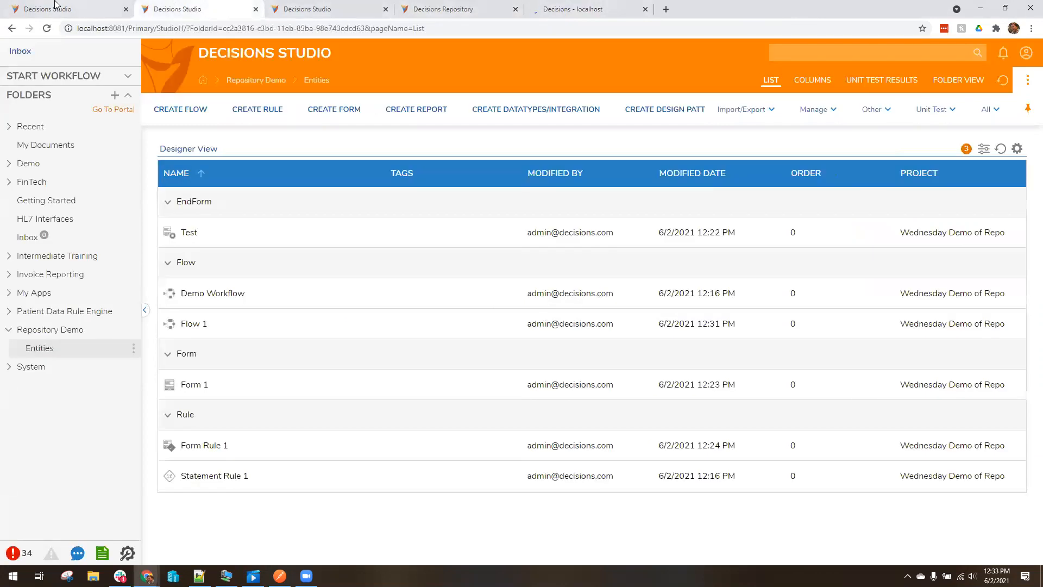
{"action": "left_click", "coordinate": [54, 6]}
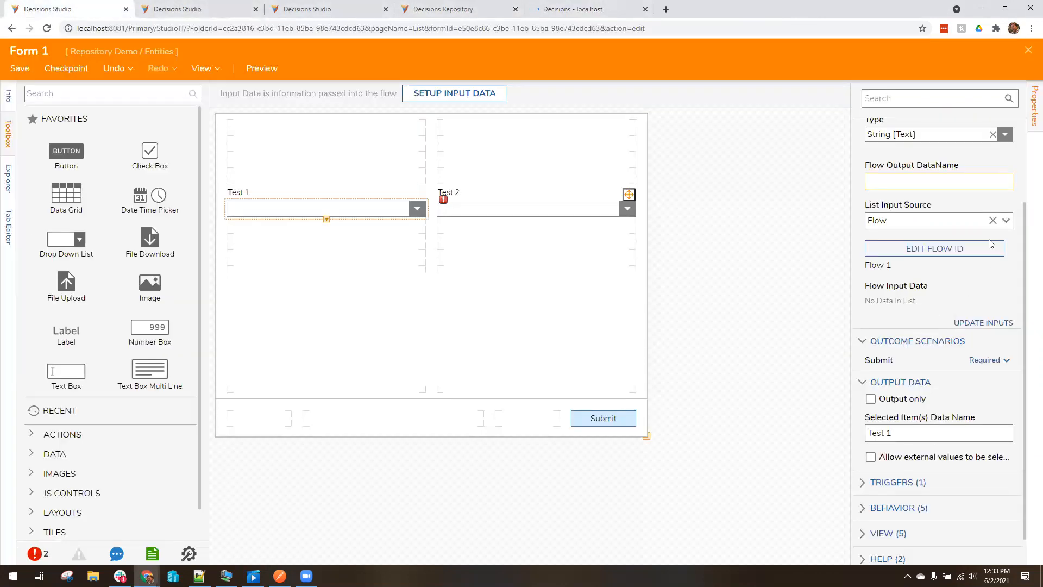
{"action": "scroll", "coordinate": [990, 269], "scroll_direction": "up", "scroll_amount": 3}
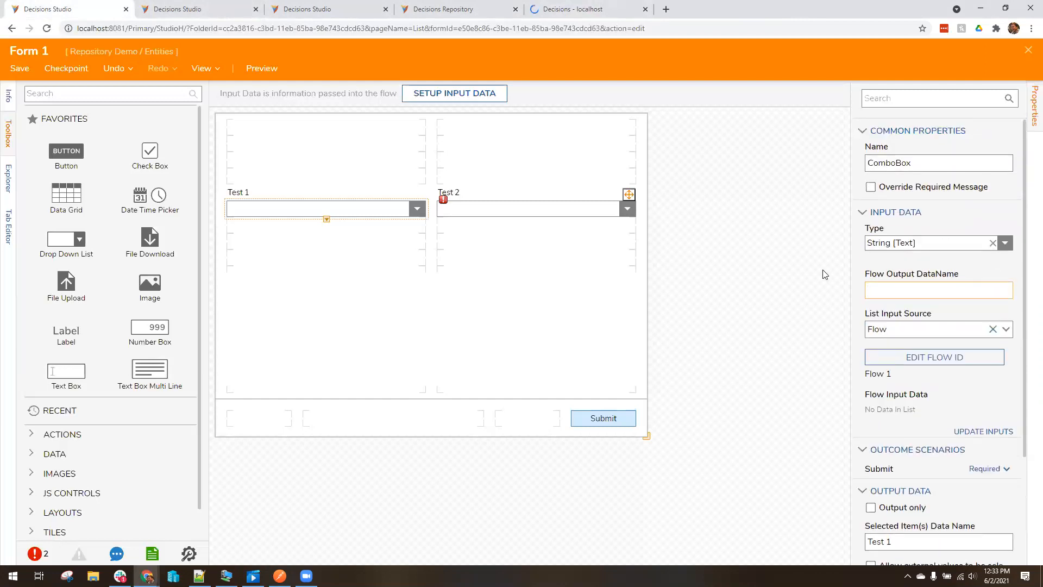
Clear the Test 1 list input source and sign back in with the username and password
{"action": "left_click", "coordinate": [993, 329]}
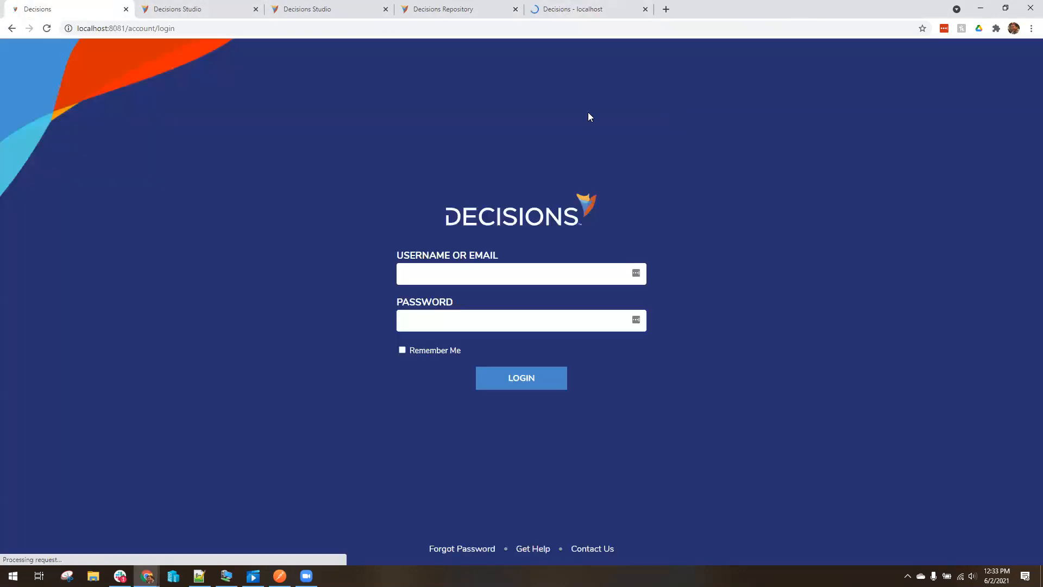
{"action": "left_click", "coordinate": [229, 30]}
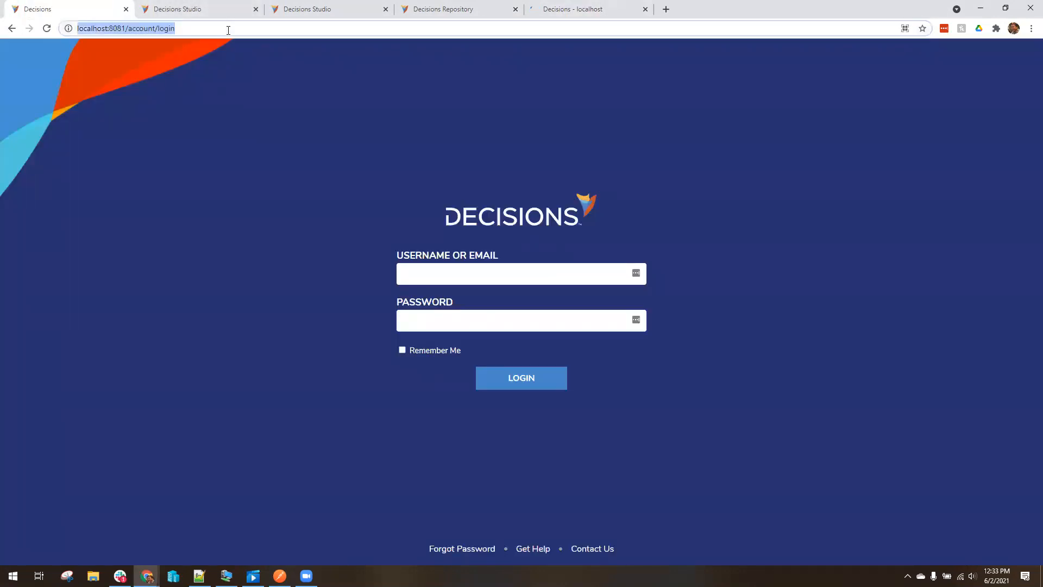
{"action": "left_click", "coordinate": [480, 277]}
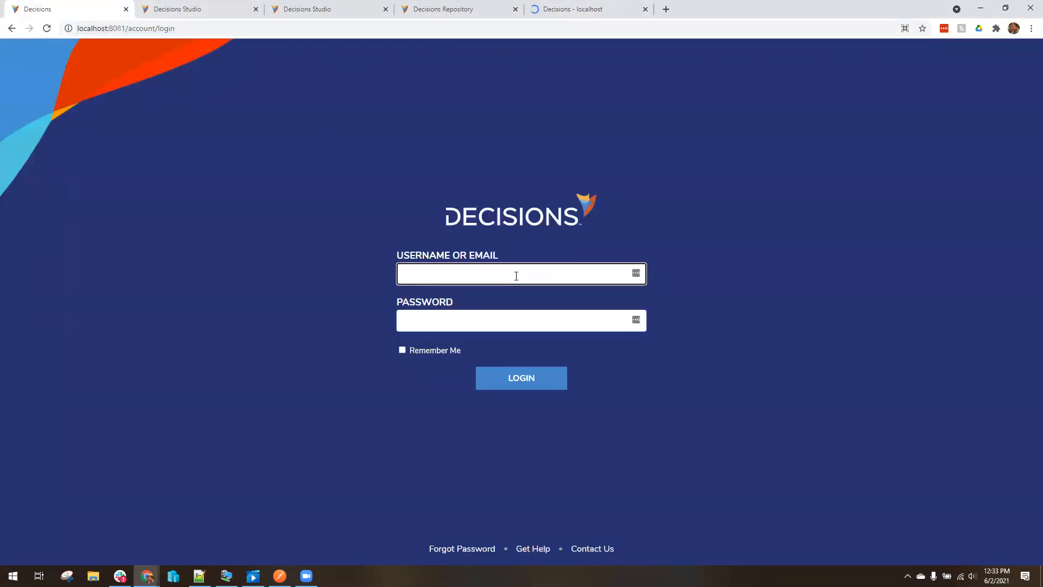
{"action": "key", "text": "Tab"}
{"action": "type", "text": "admin"}
{"action": "key", "text": "Return"}
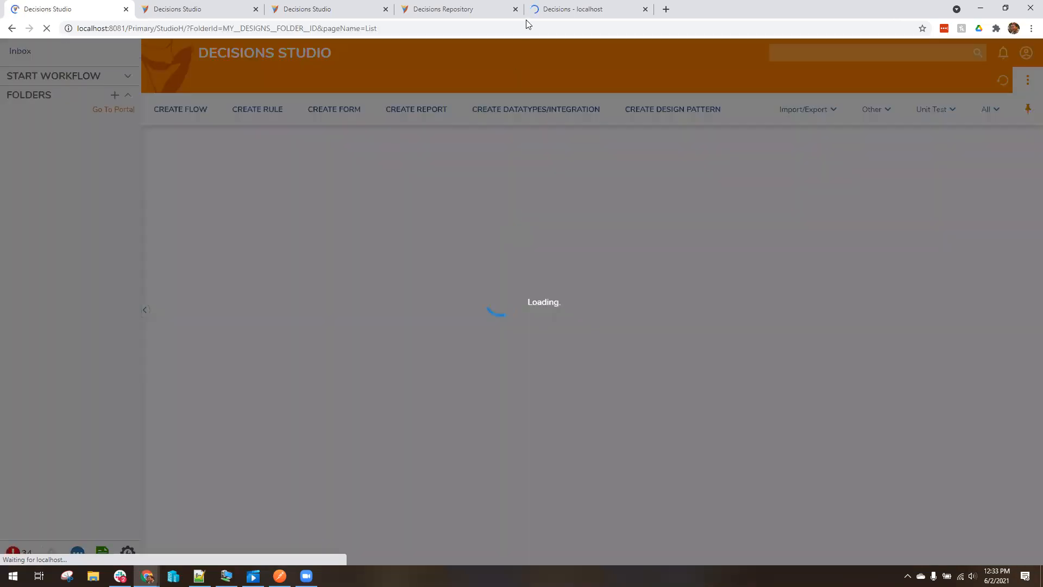
Close the extra loading Decisions tab and return to the first Studio tab
{"action": "left_click", "coordinate": [633, 9]}
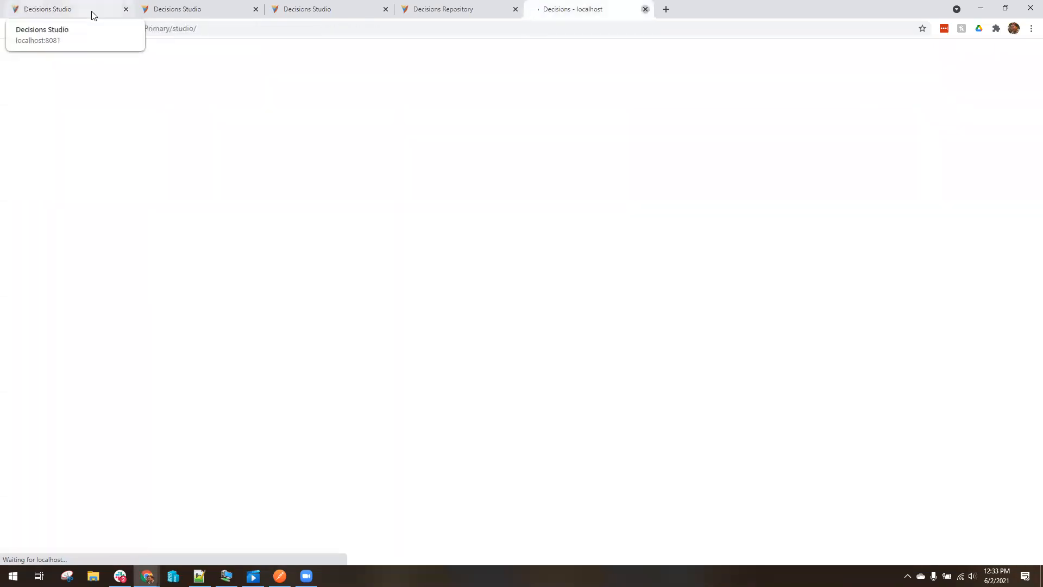
{"action": "left_click", "coordinate": [645, 9]}
{"action": "left_click", "coordinate": [87, 9]}
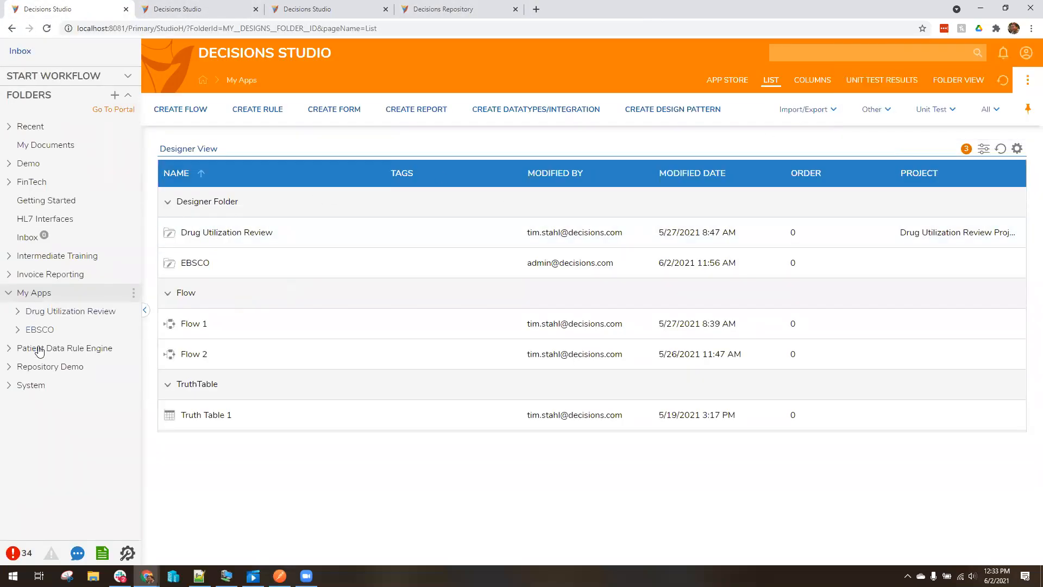
Open Flow 1 from Repository Demo > Entities and add a Show Form step on its connector
{"action": "left_click", "coordinate": [27, 370]}
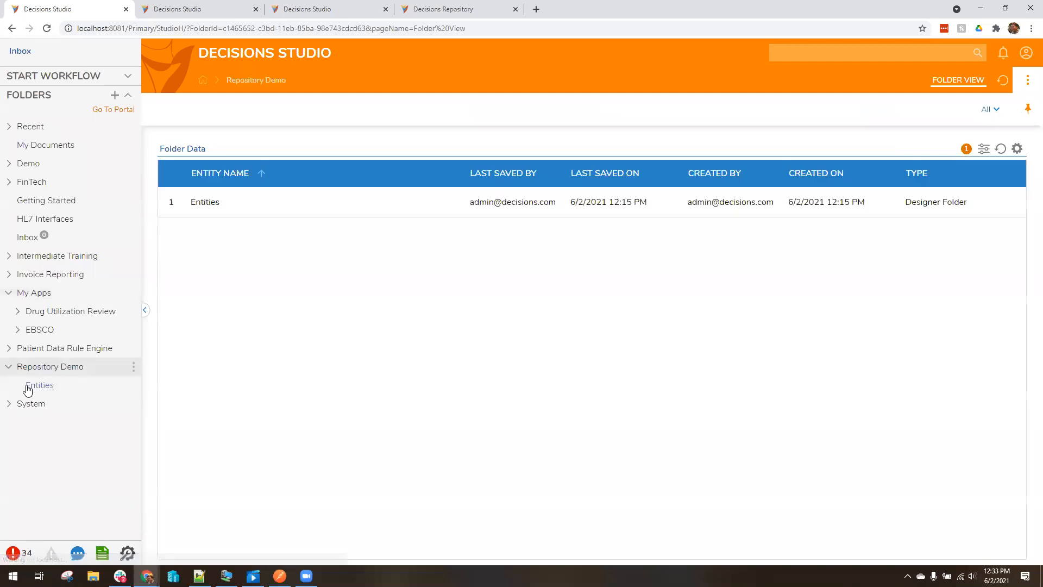
{"action": "left_click", "coordinate": [28, 389]}
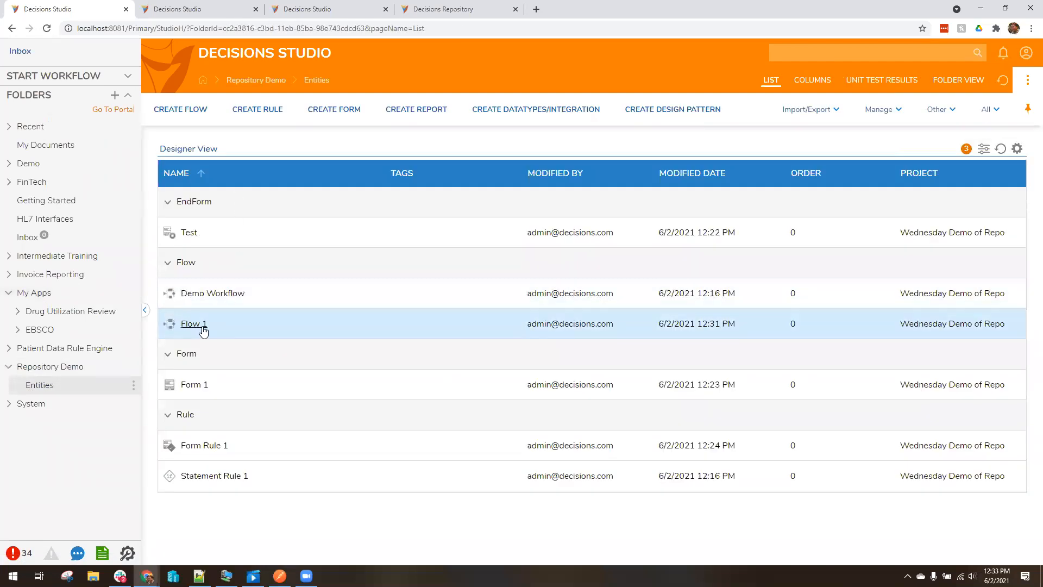
{"action": "left_click", "coordinate": [195, 326]}
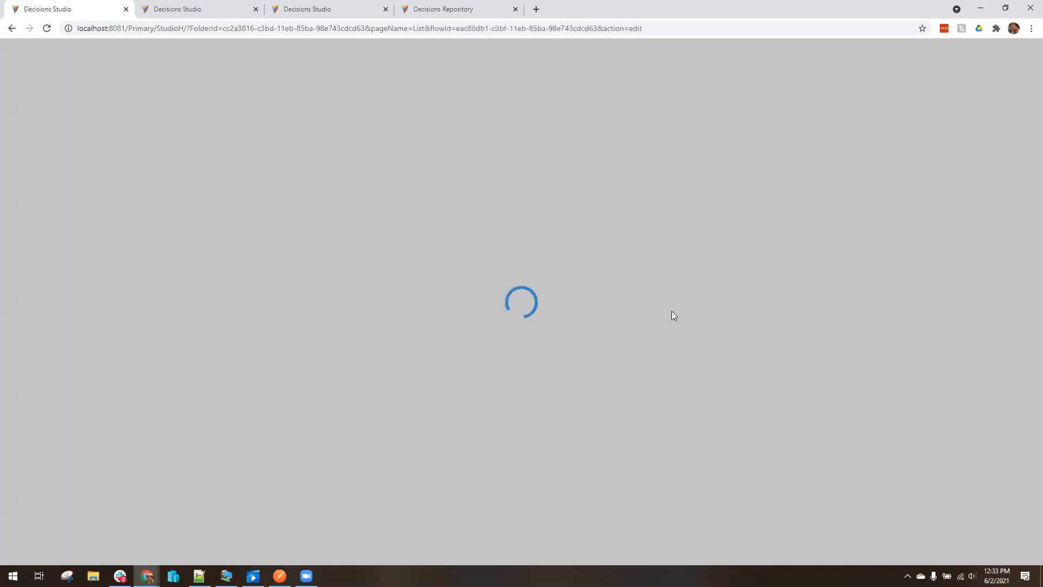
{"action": "left_click_drag", "start_coordinate": [81, 377], "coordinate": [441, 220]}
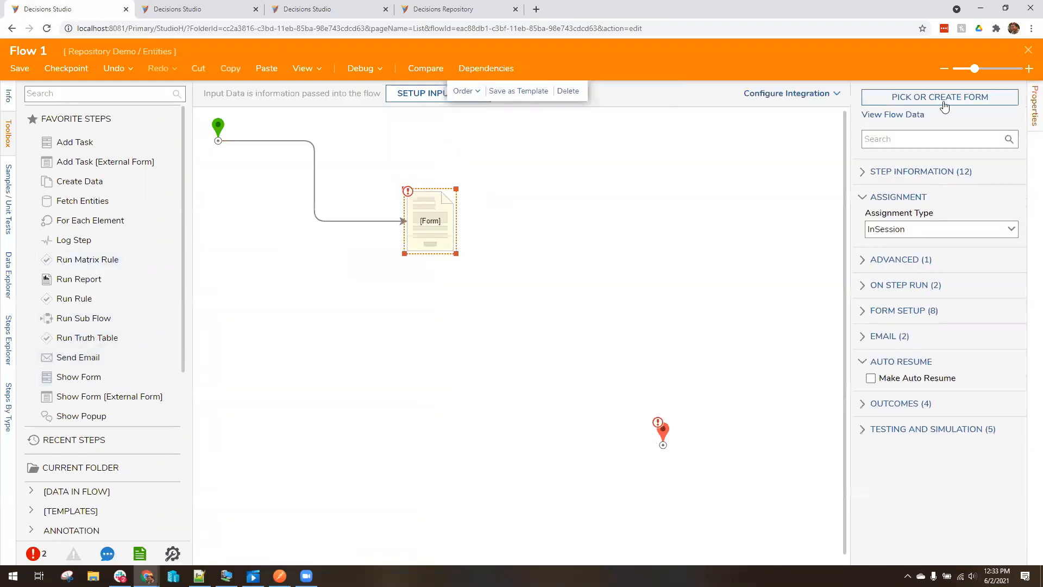
Assign the existing Form 1 to the Show Form step and open it for editing
{"action": "left_click", "coordinate": [941, 98]}
{"action": "left_click", "coordinate": [672, 307]}
{"action": "left_click", "coordinate": [415, 190]}
{"action": "left_click", "coordinate": [701, 529]}
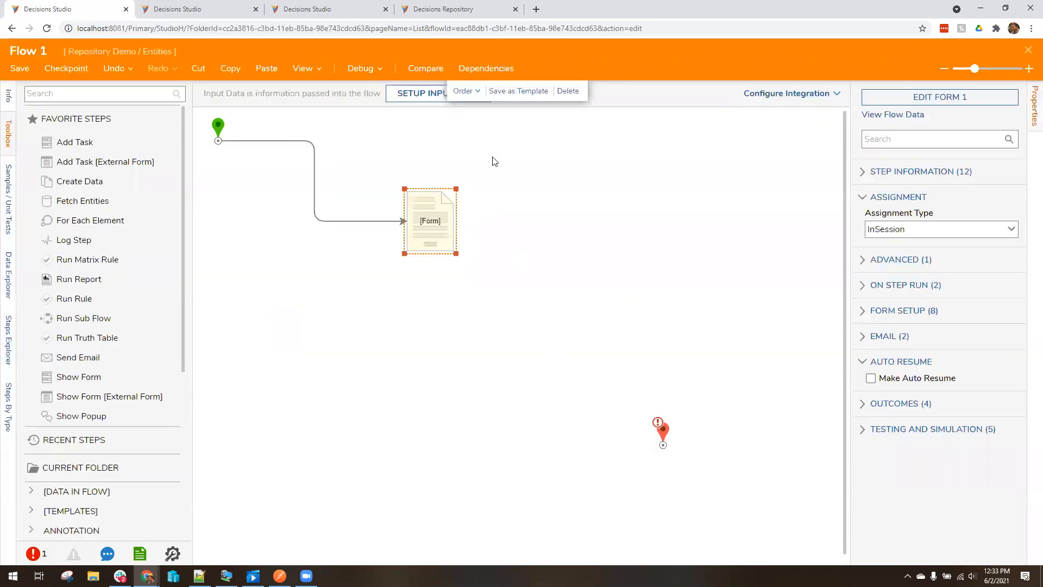
{"action": "left_click", "coordinate": [980, 99]}
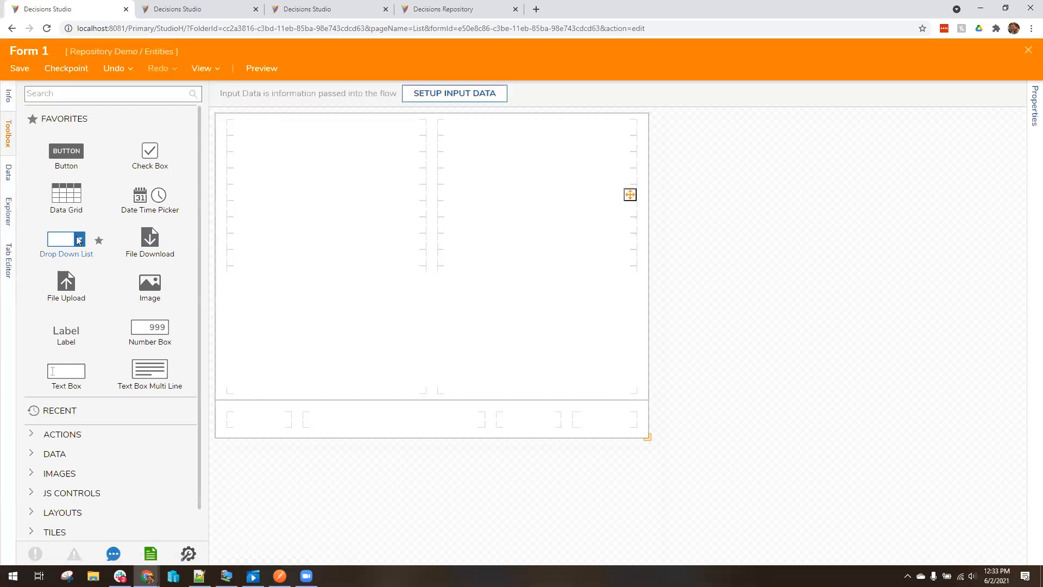
Add a drop-down labelled Test1 to Form 1's left column, then minimize the browser
{"action": "left_click_drag", "start_coordinate": [79, 240], "coordinate": [308, 217]}
{"action": "type", "text": "Test1"}
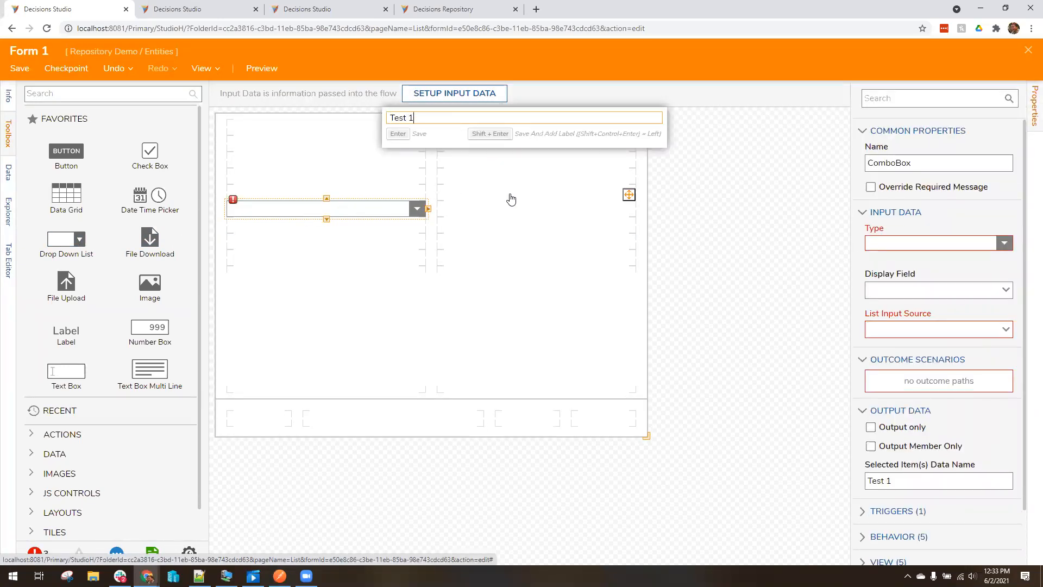
{"action": "key", "text": "Return"}
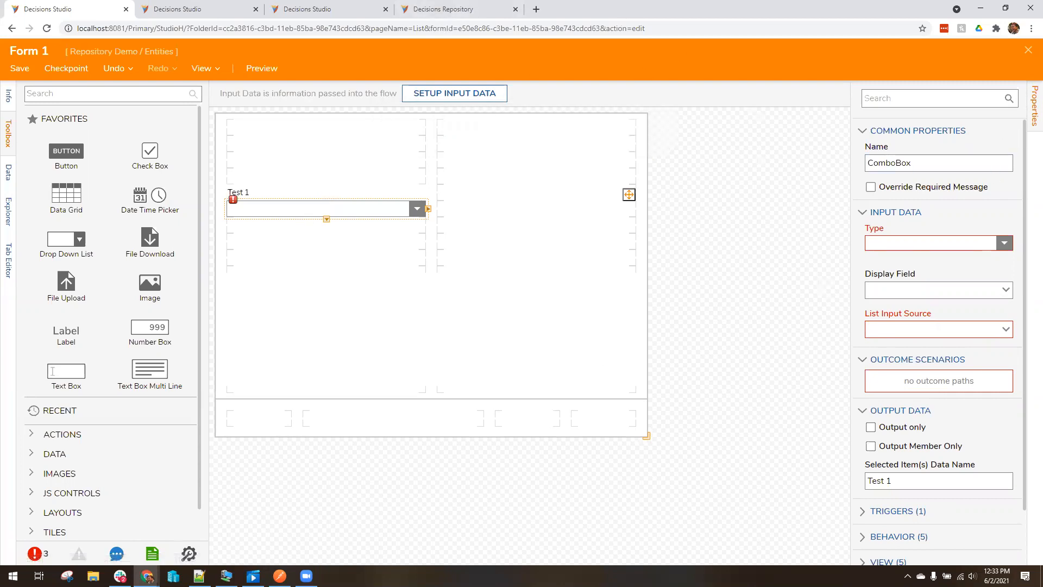
{"action": "left_click", "coordinate": [982, 8]}
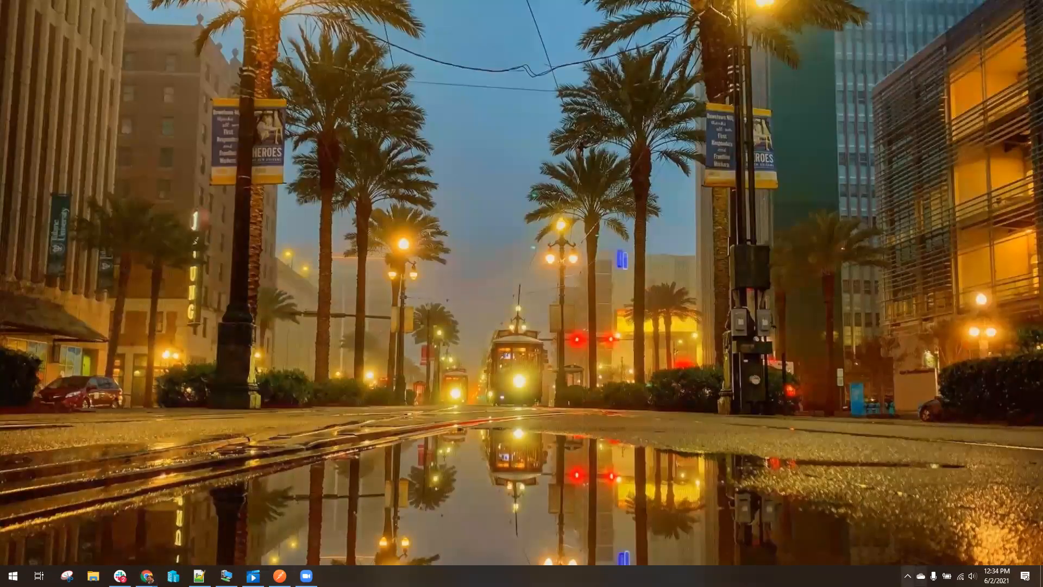
Connect OpenVPN to the vpn.decisions.com profile and submit the VPN login
{"action": "left_click", "coordinate": [907, 576]}
{"action": "right_click", "coordinate": [940, 511]}
{"action": "mouse_move", "coordinate": [956, 438]}
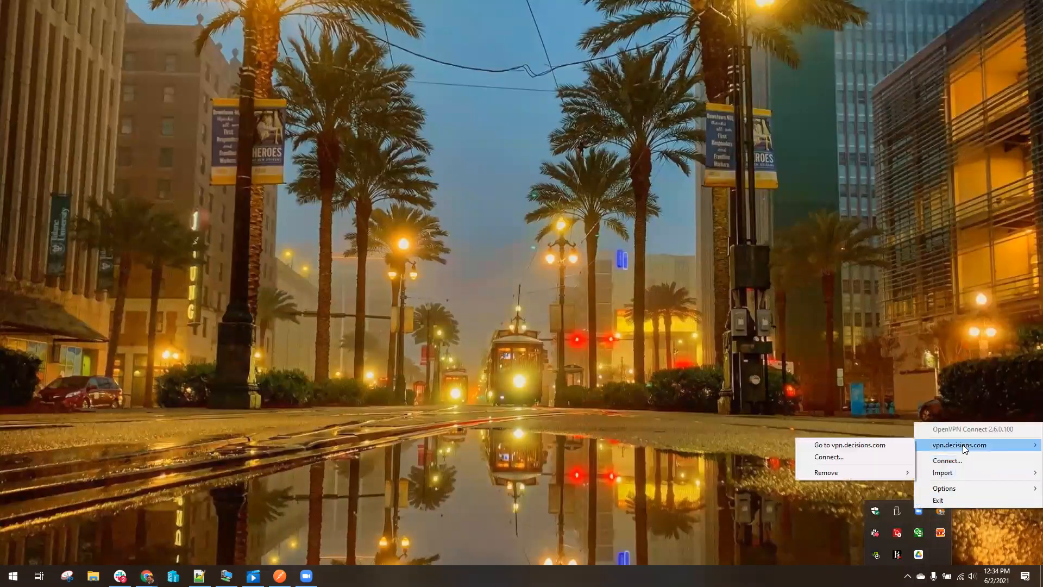
{"action": "left_click", "coordinate": [853, 458]}
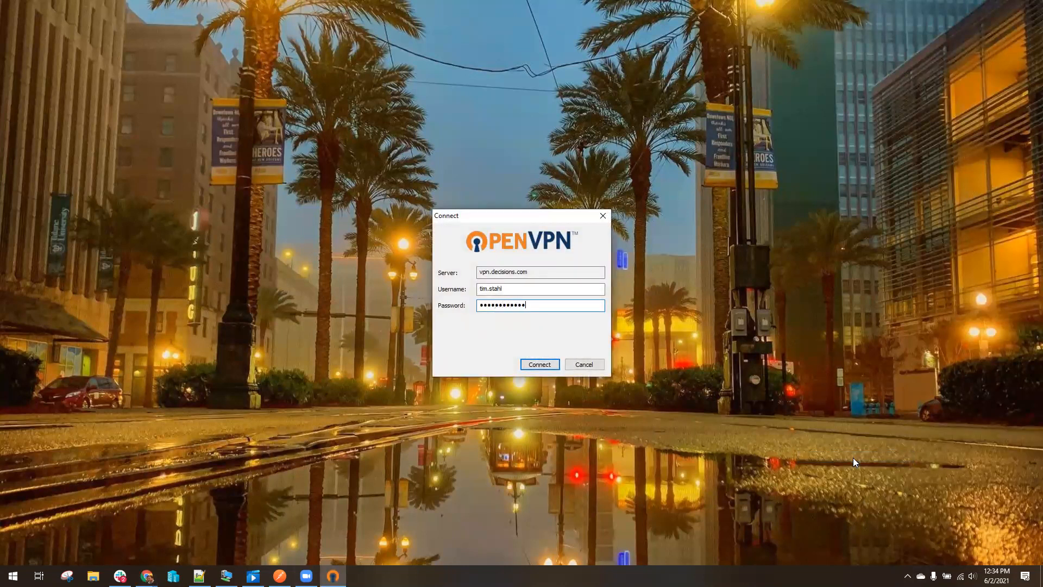
{"action": "key", "text": "Return"}
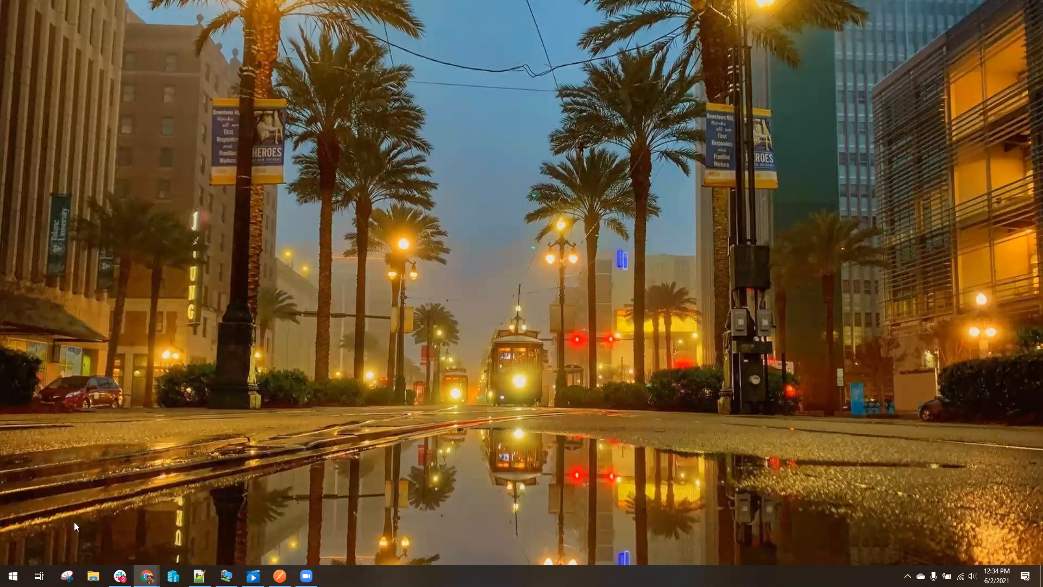
{"action": "left_click", "coordinate": [13, 576]}
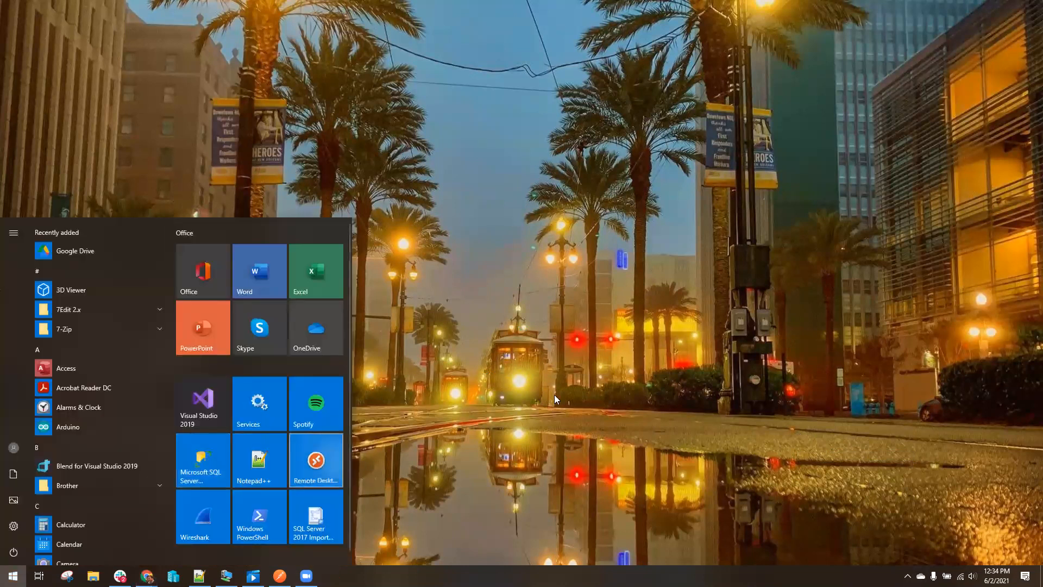
Connect Remote Desktop to saved PC 95 with the user's credentials, accepting the certificate
{"action": "key", "text": "Return"}
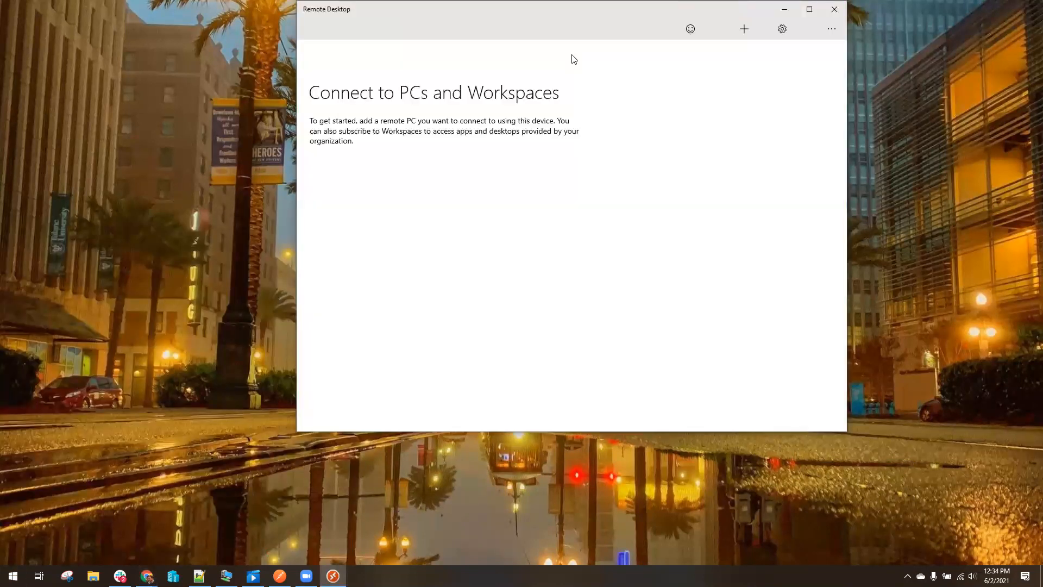
{"action": "left_click", "coordinate": [566, 104]}
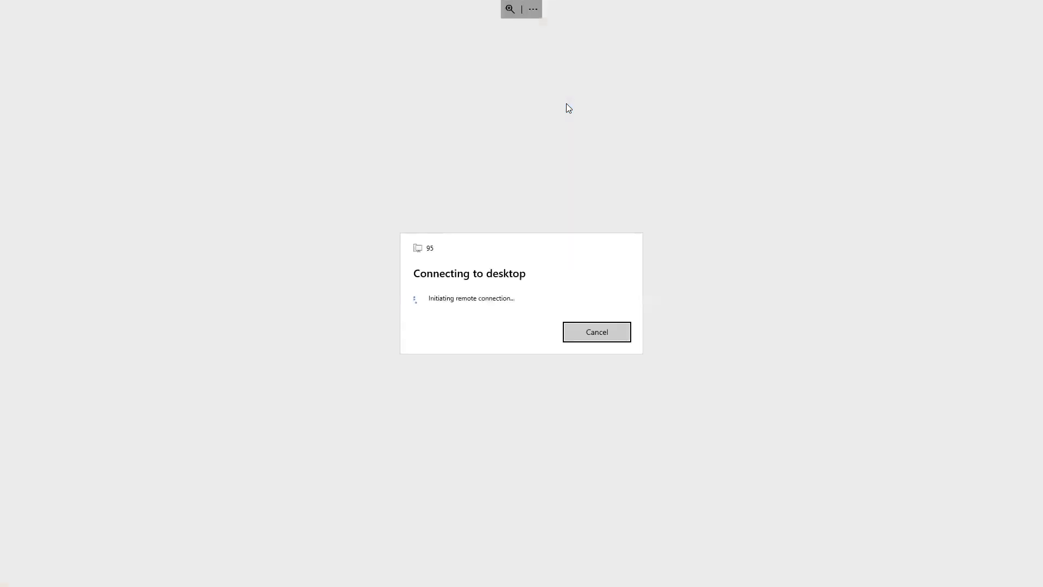
{"action": "key", "text": "Tab"}
{"action": "key", "text": "Return"}
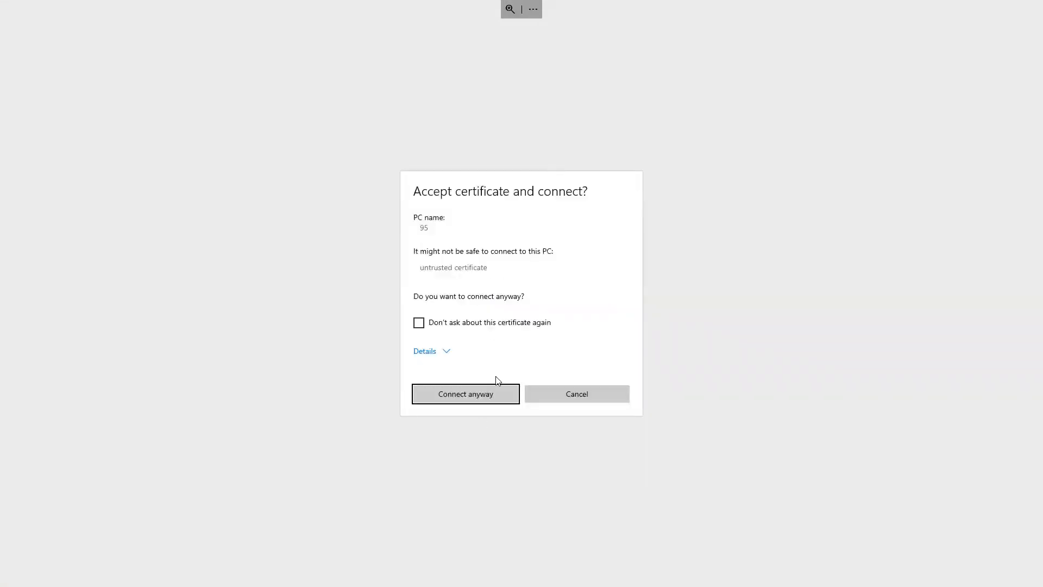
{"action": "left_click", "coordinate": [489, 390]}
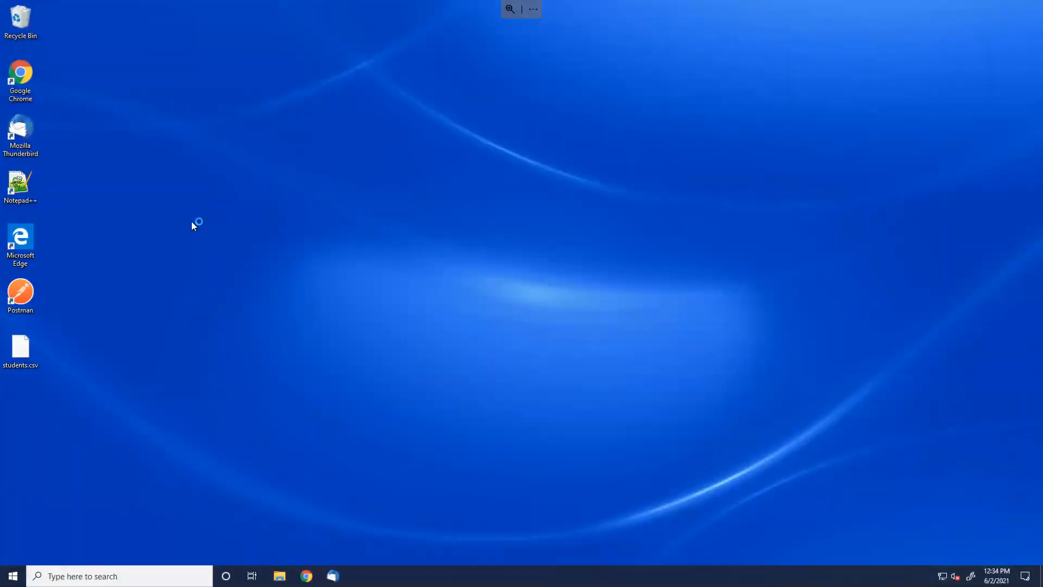
Launch Chrome on the remote desktop and load the localhost page
{"action": "double_click", "coordinate": [24, 82]}
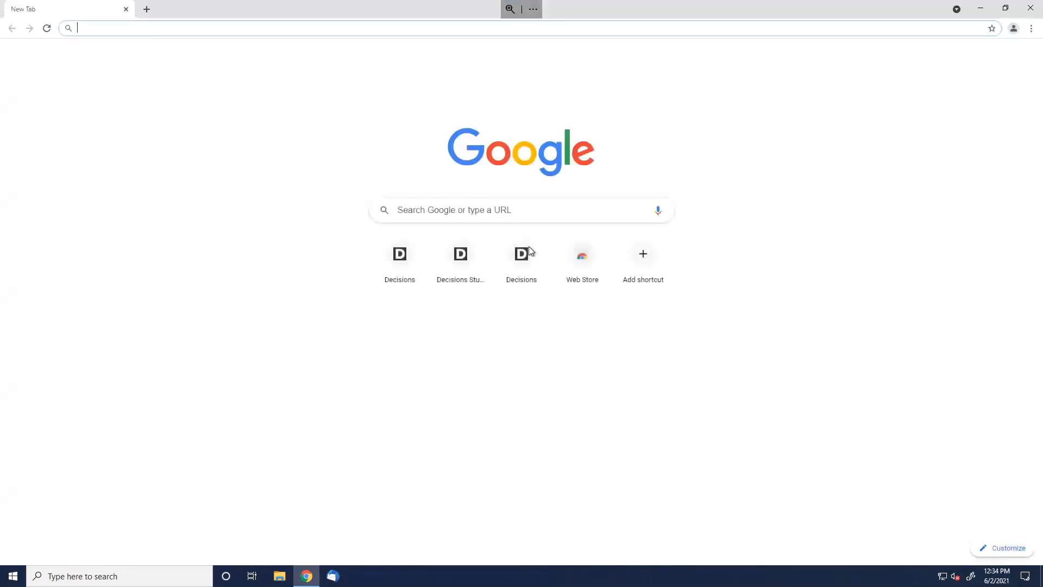
{"action": "type", "text": "local"}
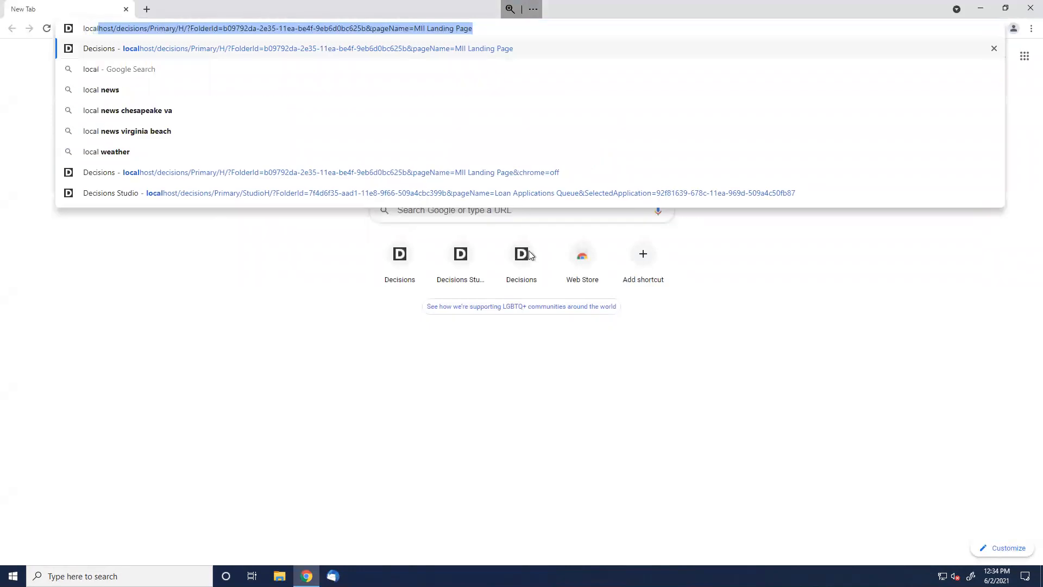
{"action": "type", "text": "lhost"}
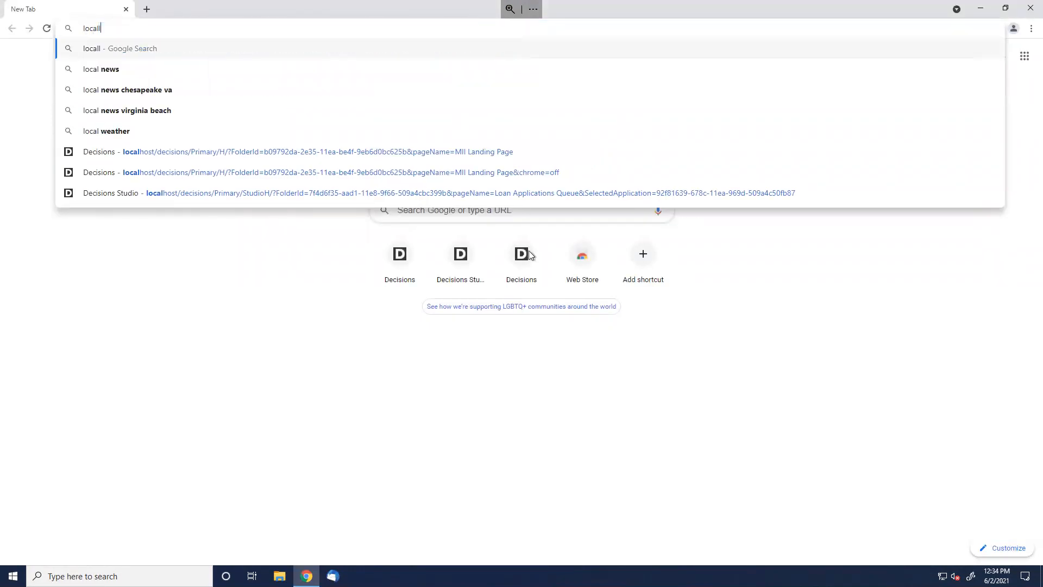
{"action": "key", "text": "BackSpace"}
{"action": "key", "text": "BackSpace"}
{"action": "key", "text": "BackSpace"}
{"action": "key", "text": "BackSpace"}
{"action": "key", "text": "BackSpace"}
{"action": "type", "text": "host"}
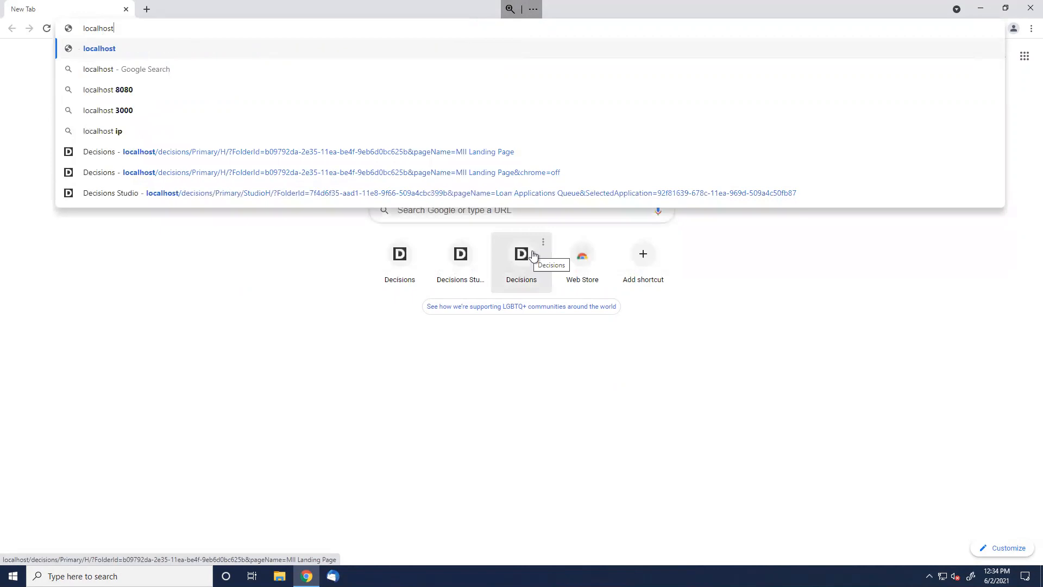
{"action": "key", "text": "Return"}
{"action": "left_click", "coordinate": [533, 256]}
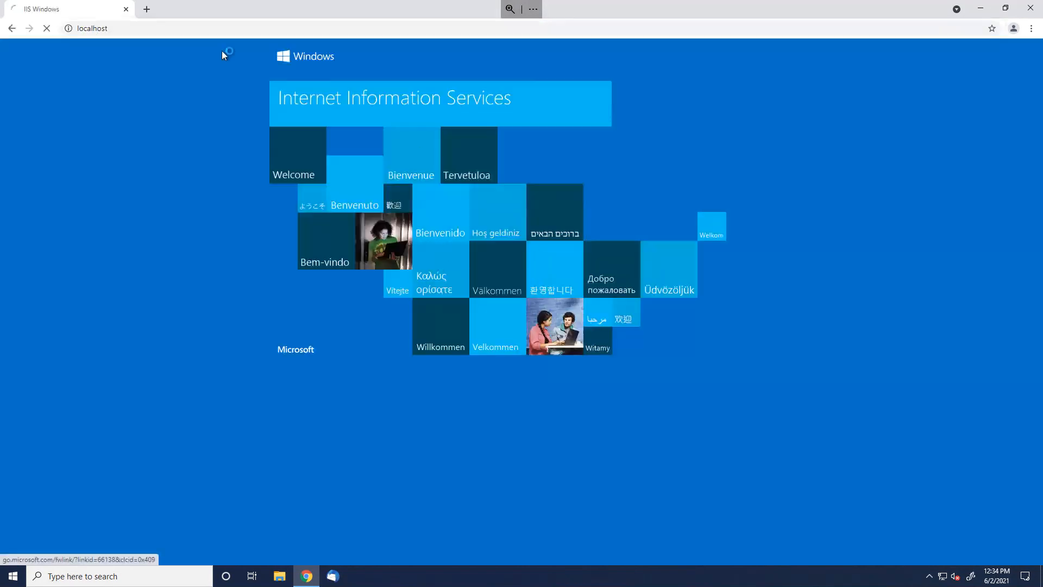
Load the localhost/decisions portal address and sign in with the admin account's e-mail and password
{"action": "left_click", "coordinate": [269, 28]}
{"action": "type", "text": "localhost/decisions/Primary/H/?FolderId=b09792da-2e35-11ea-be4f-9eb6d0bc625b&pageName=MII Landing Page"}
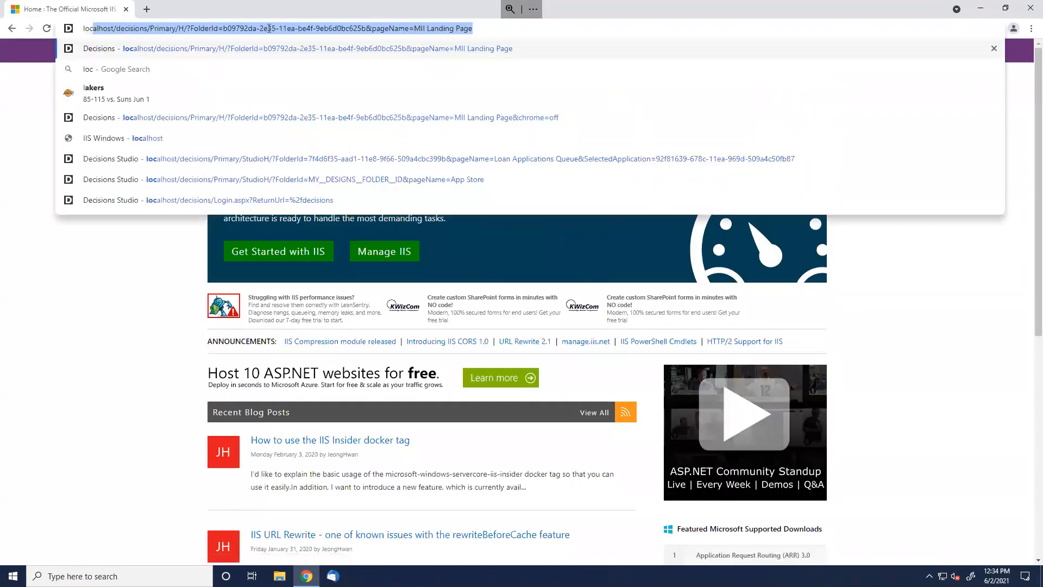
{"action": "key", "text": "Right"}
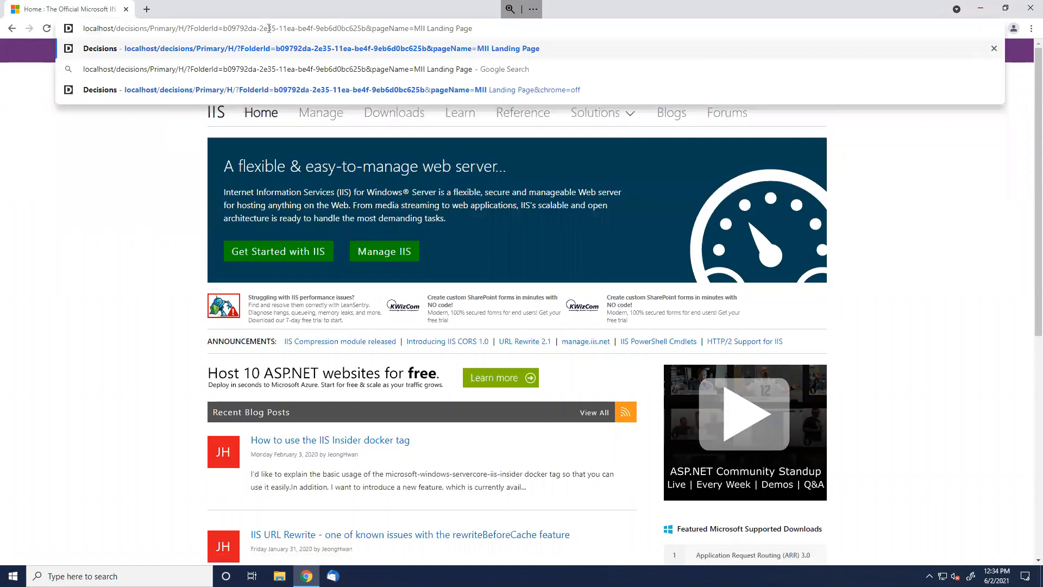
{"action": "key", "text": "Return"}
{"action": "type", "text": "admin@demo.local"}
{"action": "key", "text": "Tab"}
{"action": "type", "text": "admin"}
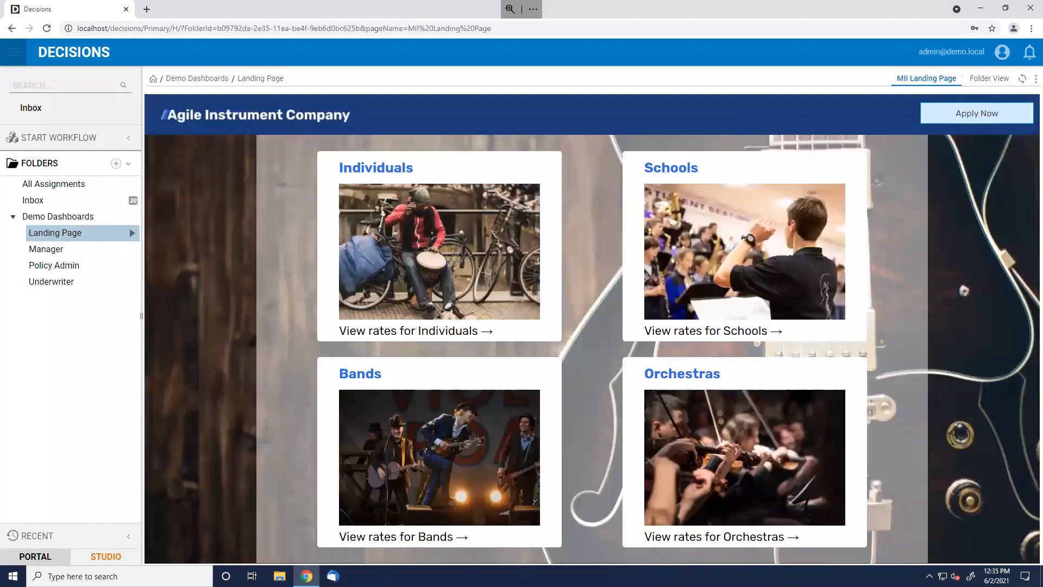
Switch from the portal to Studio and open the My Apps folder
{"action": "left_click", "coordinate": [129, 575]}
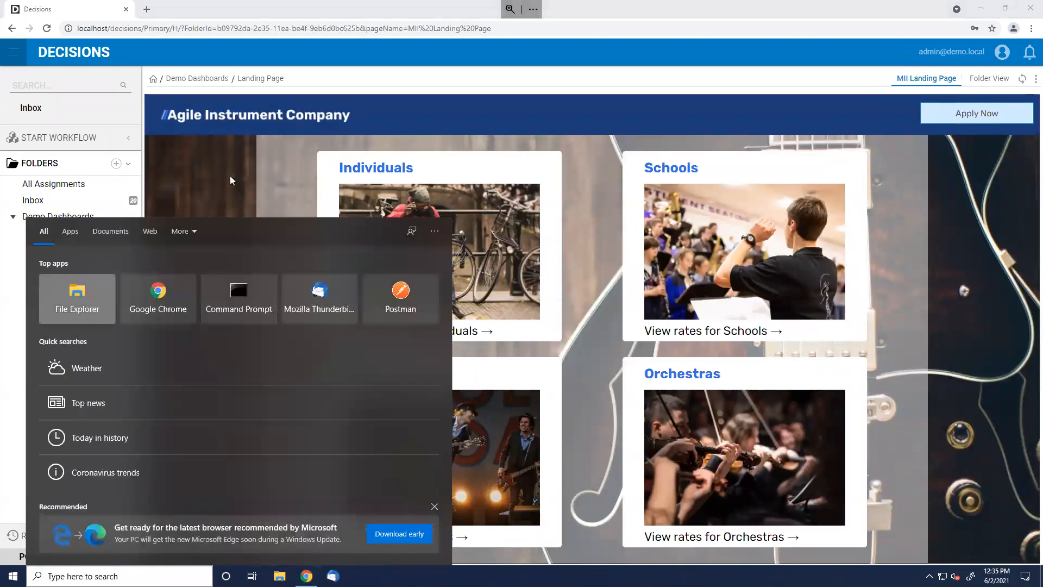
{"action": "left_click", "coordinate": [480, 104]}
{"action": "left_click", "coordinate": [96, 561]}
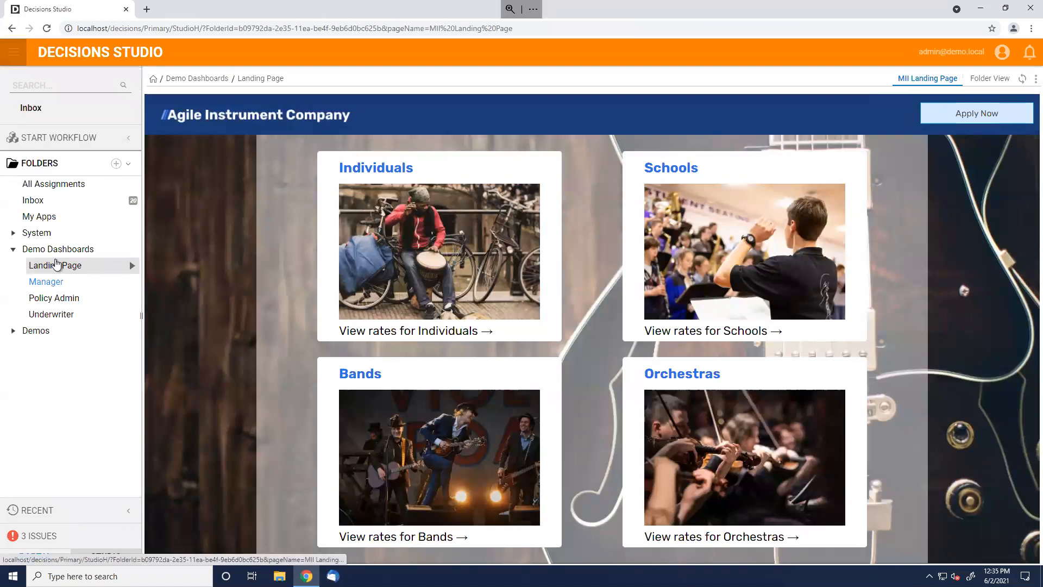
{"action": "left_click", "coordinate": [39, 331]}
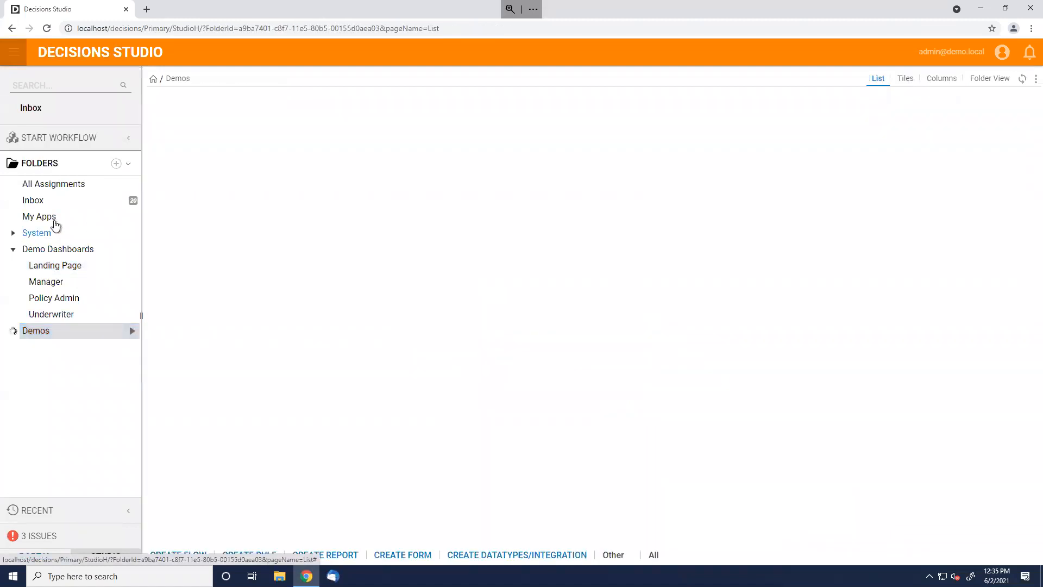
{"action": "left_click", "coordinate": [49, 216]}
Create a new Default flow named 'Test'
{"action": "left_click", "coordinate": [178, 555]}
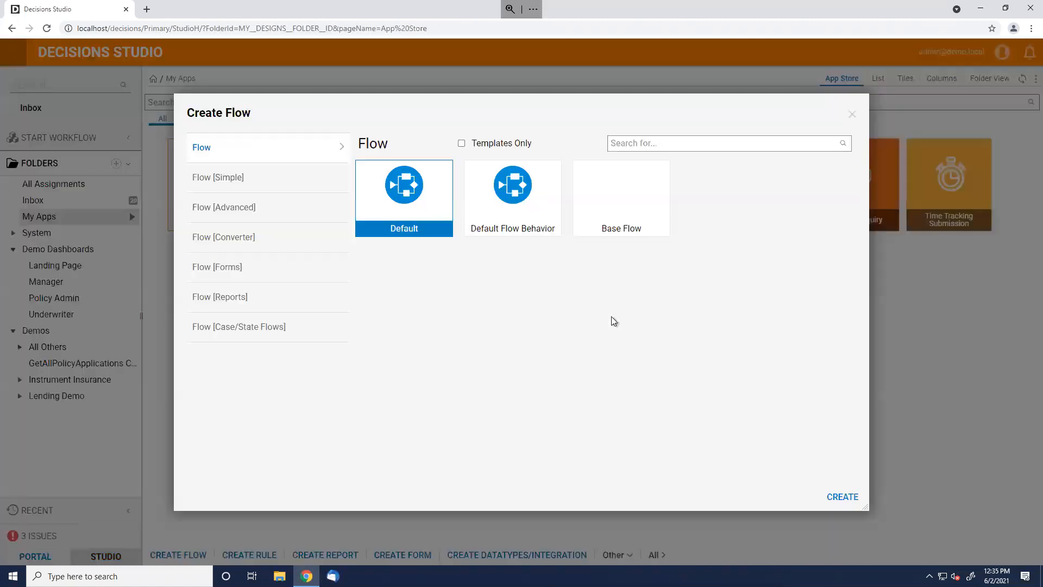
{"action": "key", "text": "Return"}
{"action": "type", "text": "Test"}
{"action": "key", "text": "Return"}
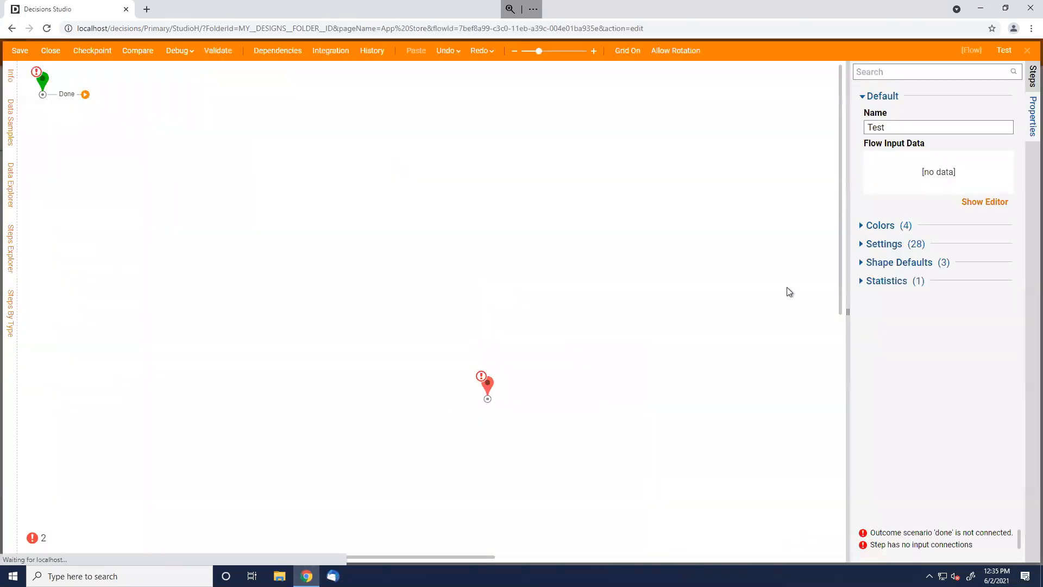
Add a Show Form step after the start and create a new Form 1 for it
{"action": "left_click", "coordinate": [1034, 81]}
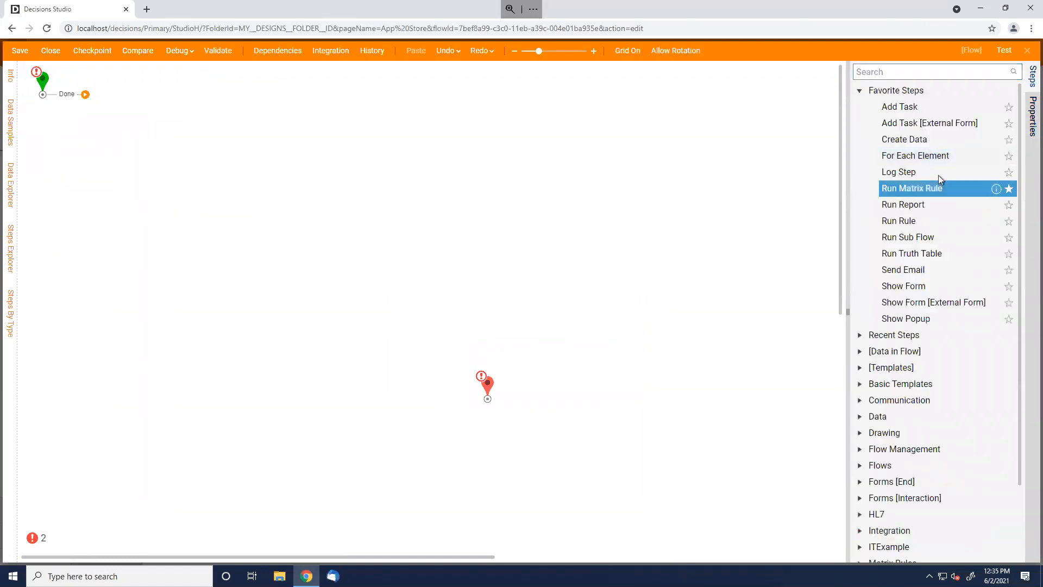
{"action": "left_click_drag", "start_coordinate": [906, 289], "coordinate": [129, 131]}
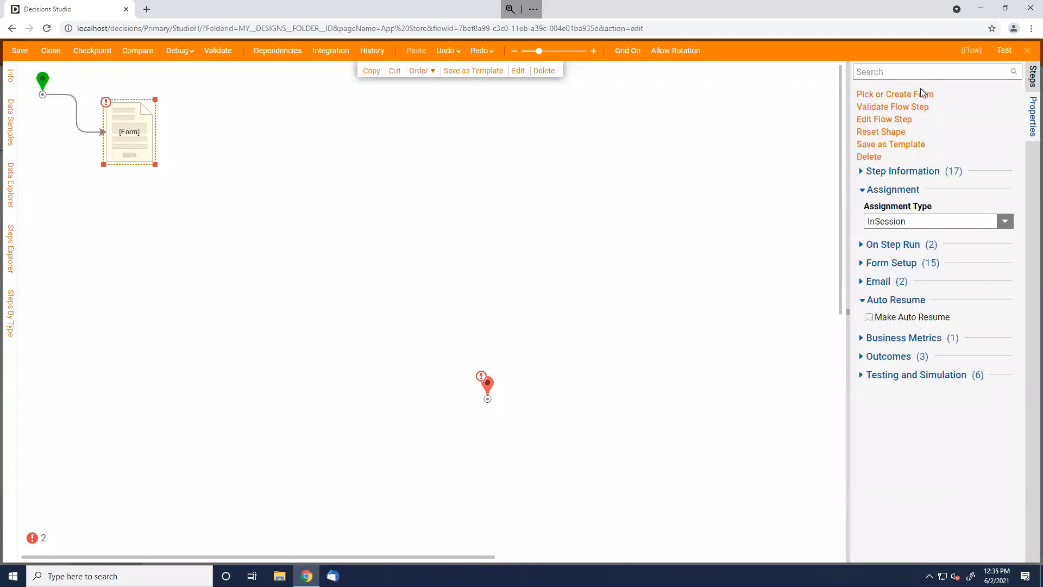
{"action": "left_click", "coordinate": [918, 96]}
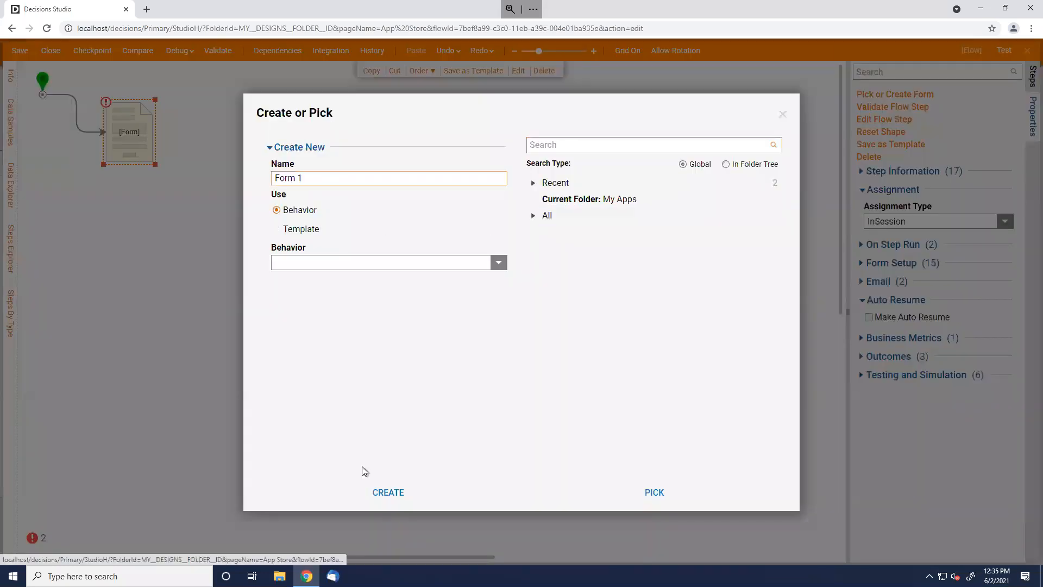
{"action": "left_click", "coordinate": [388, 493]}
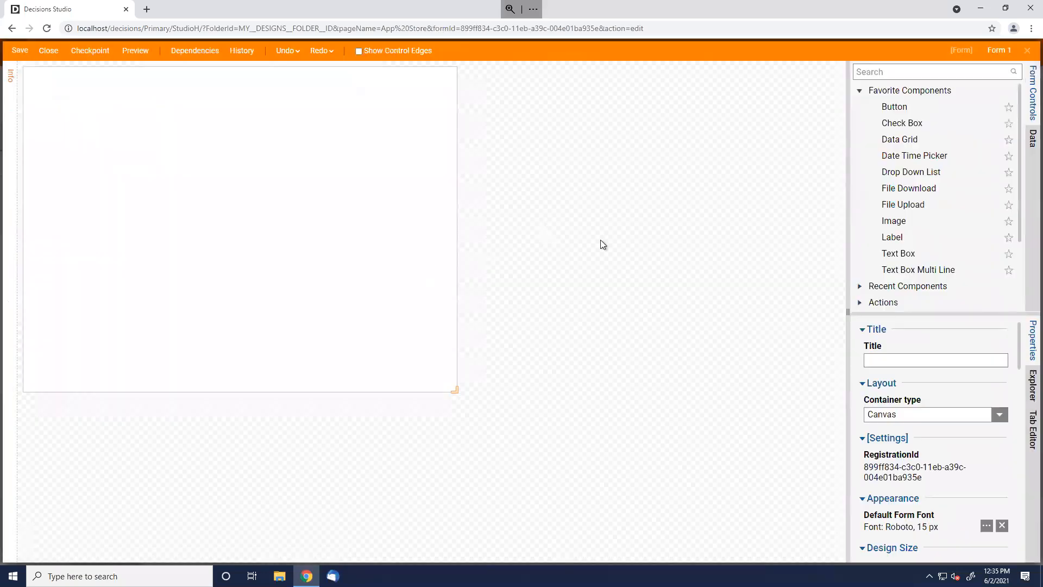
Set Form 1's container type to Grid and close the form designer
{"action": "left_click", "coordinate": [1000, 416]}
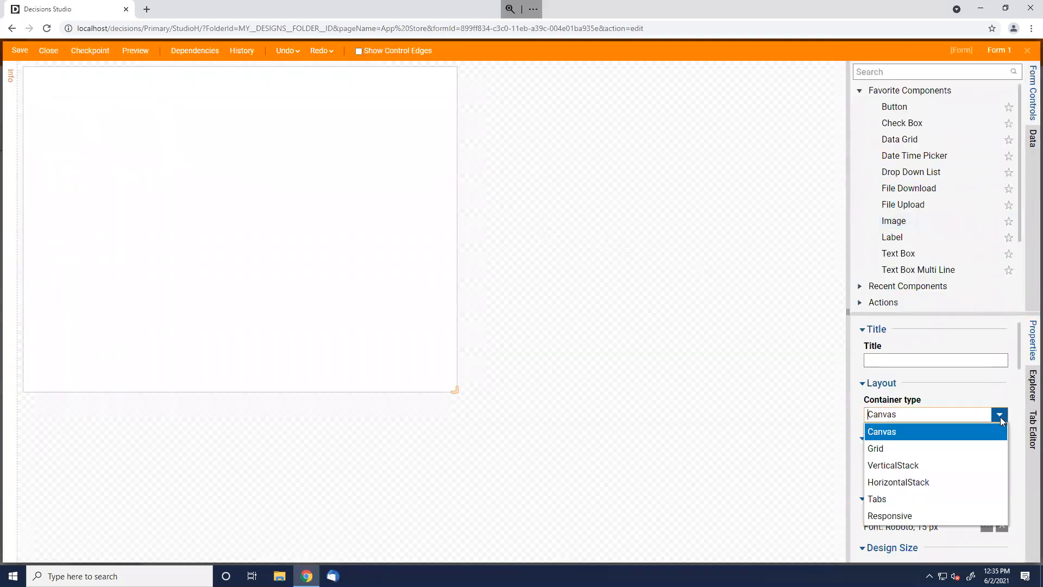
{"action": "left_click", "coordinate": [907, 447]}
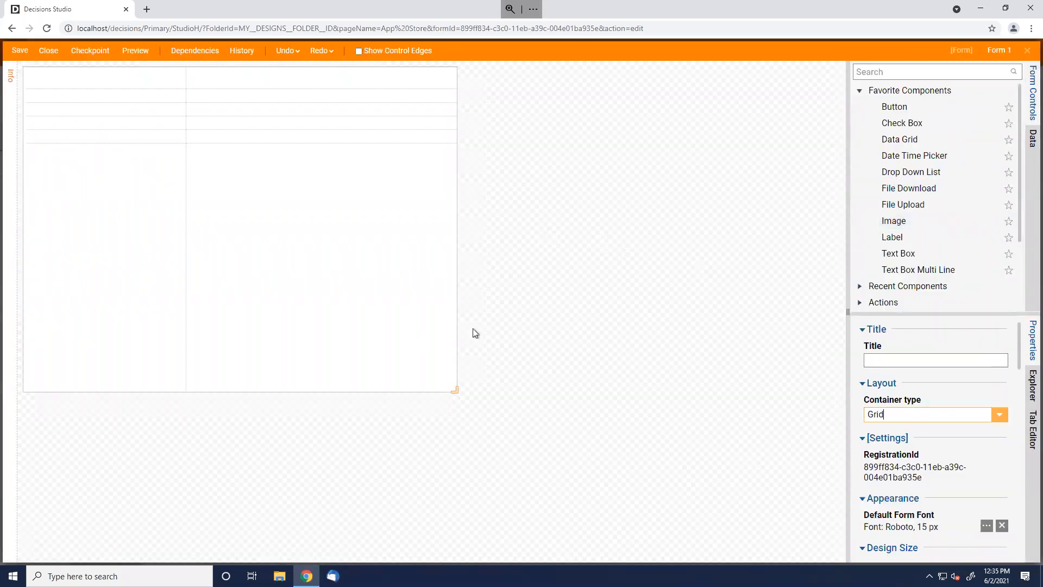
{"action": "left_click", "coordinate": [903, 107]}
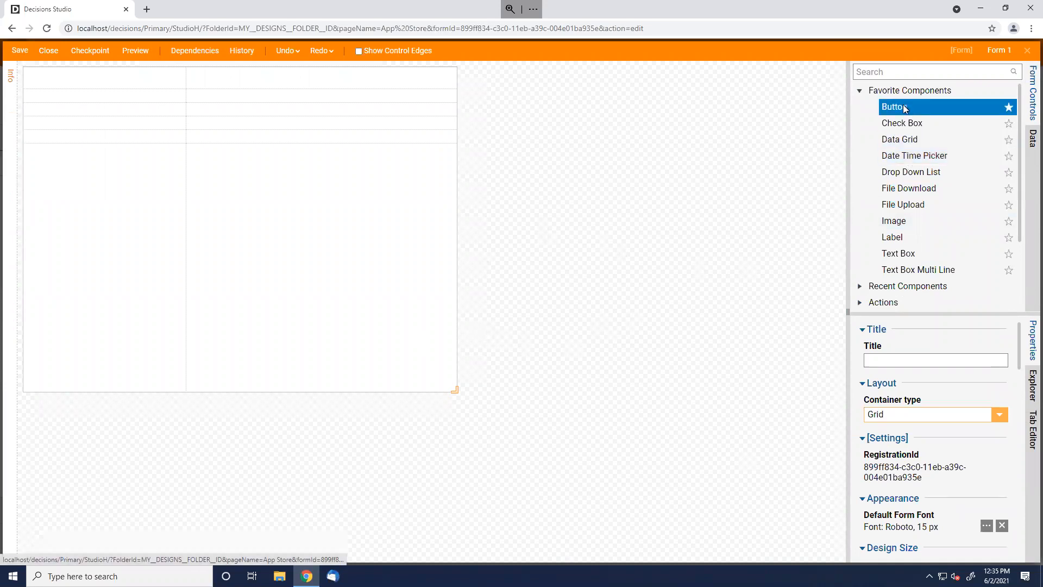
{"action": "left_click", "coordinate": [342, 242]}
{"action": "left_click", "coordinate": [1028, 50]}
{"action": "left_click", "coordinate": [559, 369]}
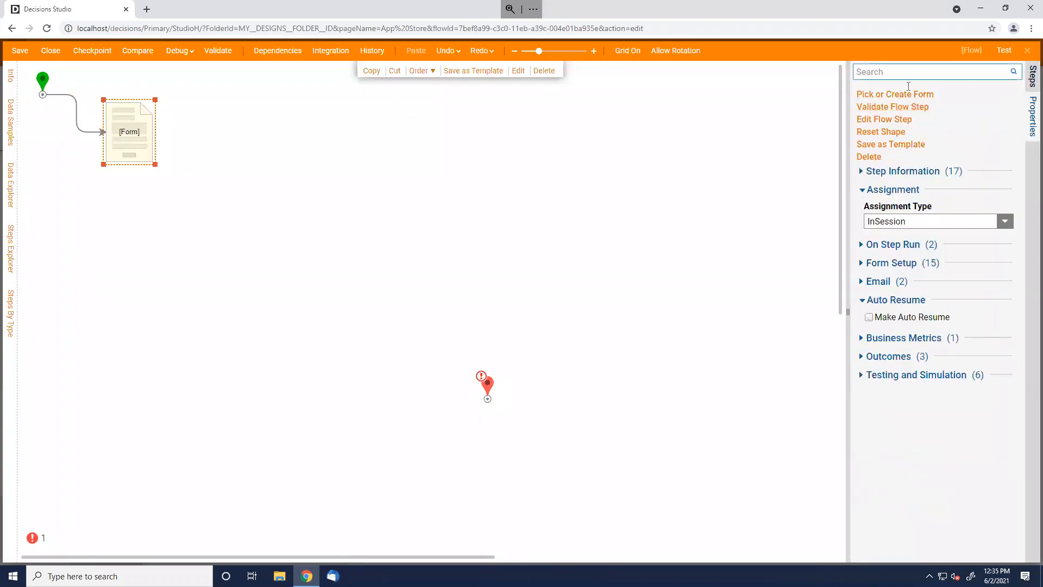
Replace the form step with a new Show Form step connected from the start's Done outcome
{"action": "left_click", "coordinate": [238, 193]}
{"action": "left_click", "coordinate": [127, 144]}
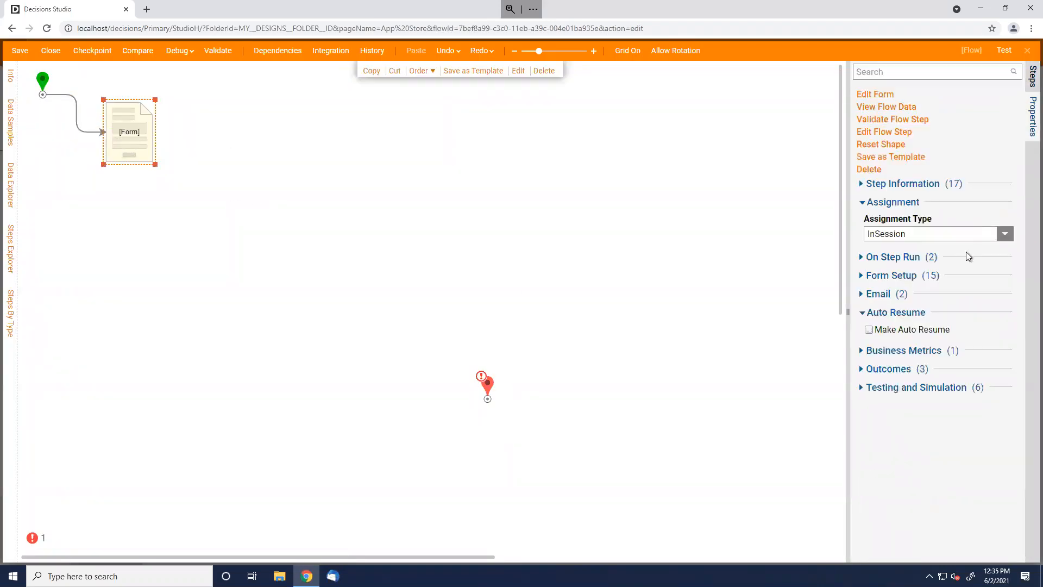
{"action": "key", "text": "Delete"}
{"action": "left_click_drag", "start_coordinate": [920, 285], "coordinate": [172, 128]}
{"action": "left_click_drag", "start_coordinate": [85, 94], "coordinate": [162, 139]}
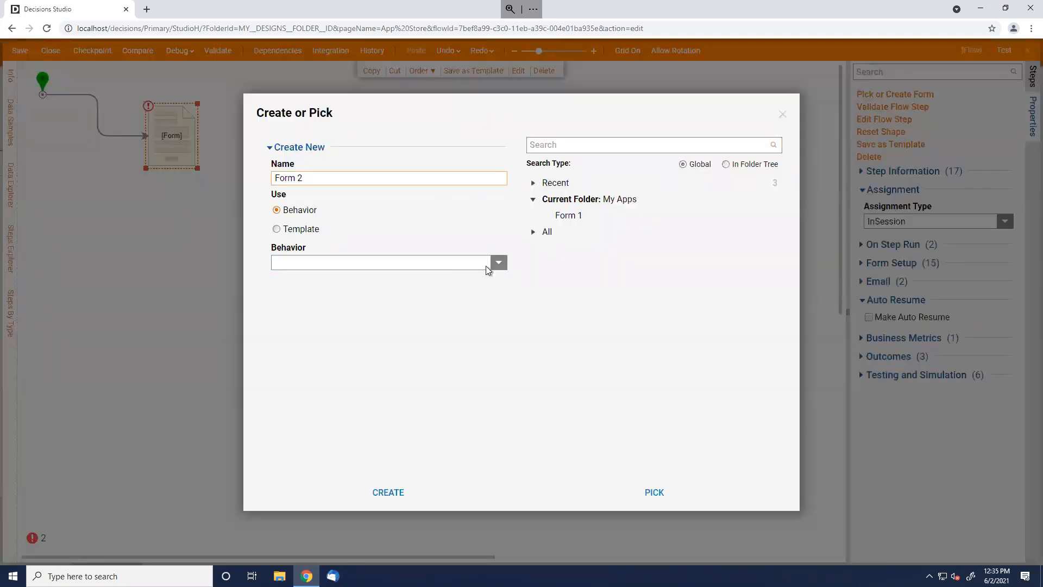
Create Form 2 from the Basic CSS Form template
{"action": "left_click", "coordinate": [304, 229]}
{"action": "left_click", "coordinate": [495, 277]}
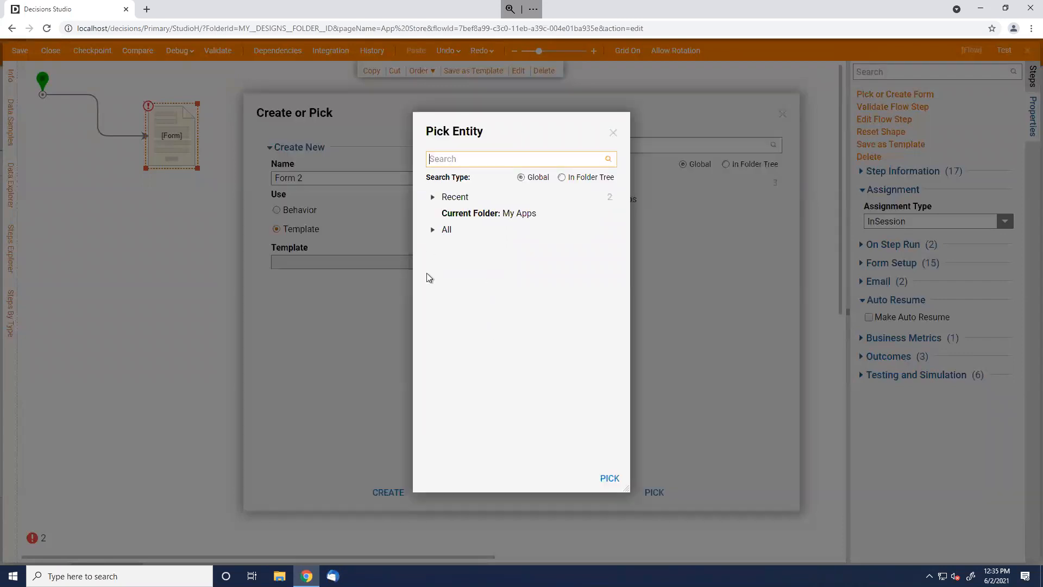
{"action": "left_click", "coordinate": [433, 198]}
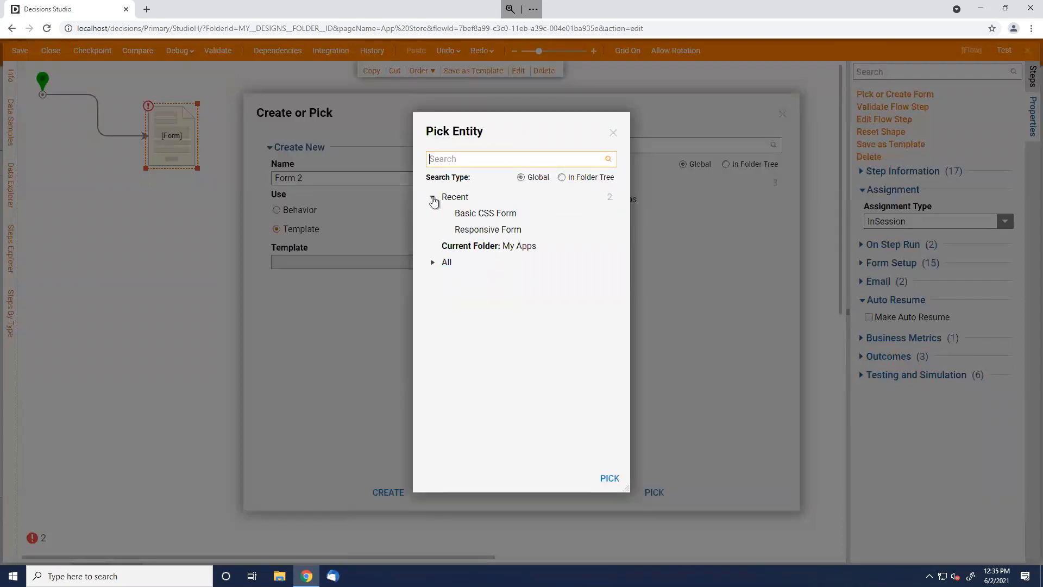
{"action": "left_click", "coordinate": [484, 217]}
{"action": "left_click", "coordinate": [609, 478]}
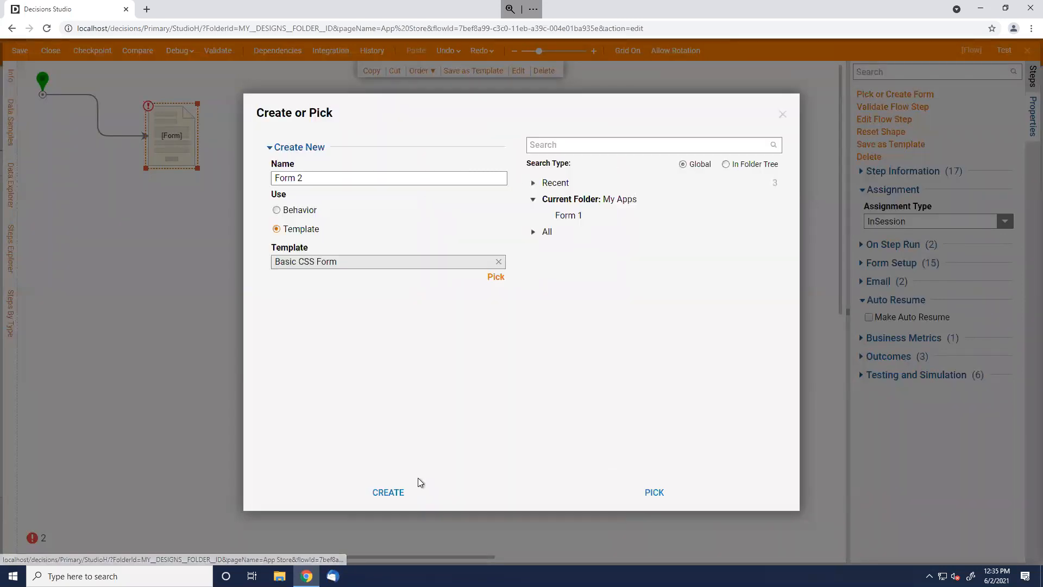
{"action": "left_click", "coordinate": [389, 492]}
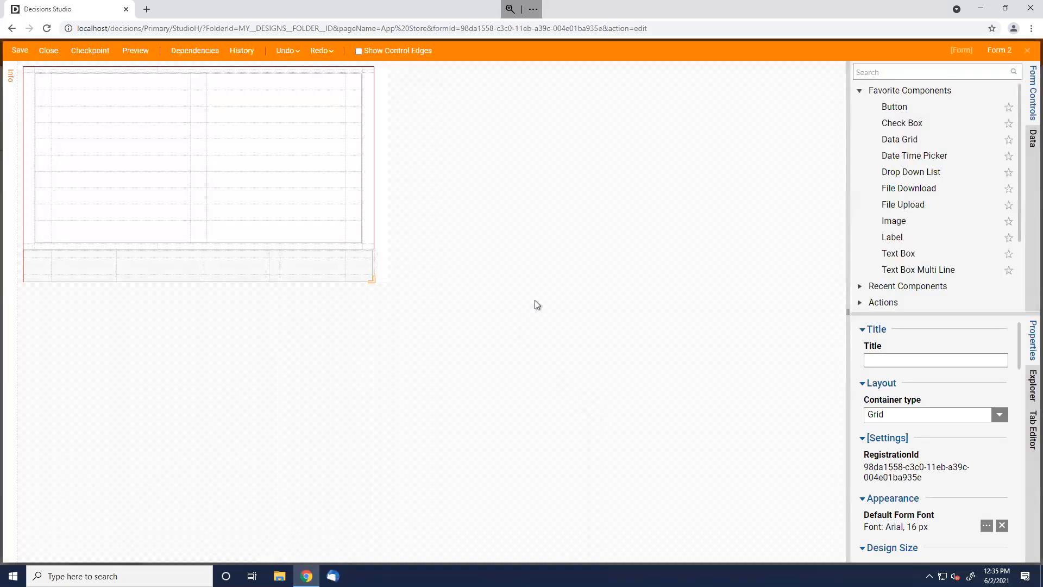
Place a button and a text box named 'Test 1' on the form grid, removing an extra text box
{"action": "left_click_drag", "start_coordinate": [892, 113], "coordinate": [298, 267]}
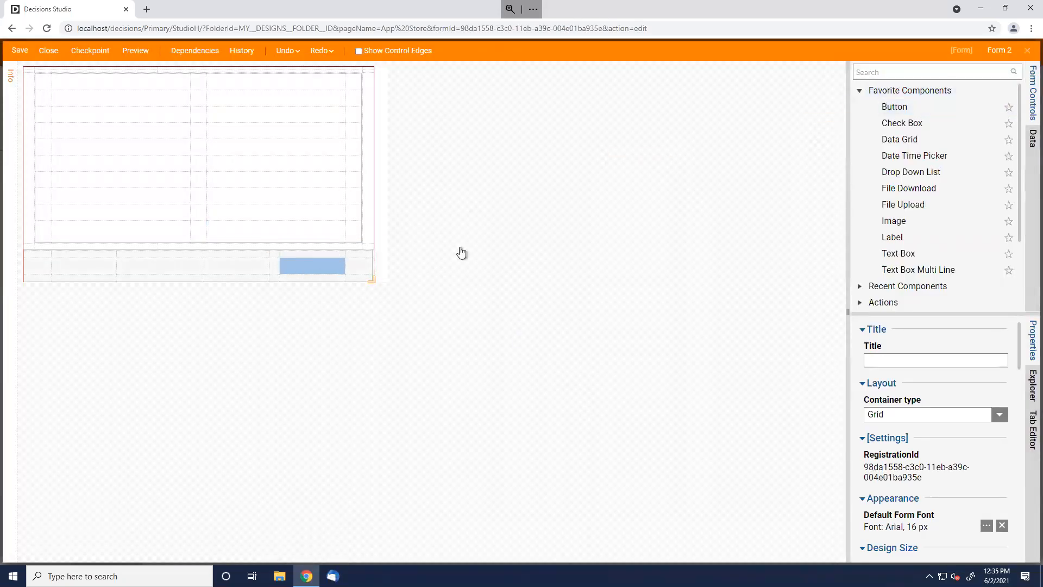
{"action": "left_click_drag", "start_coordinate": [917, 263], "coordinate": [129, 143]}
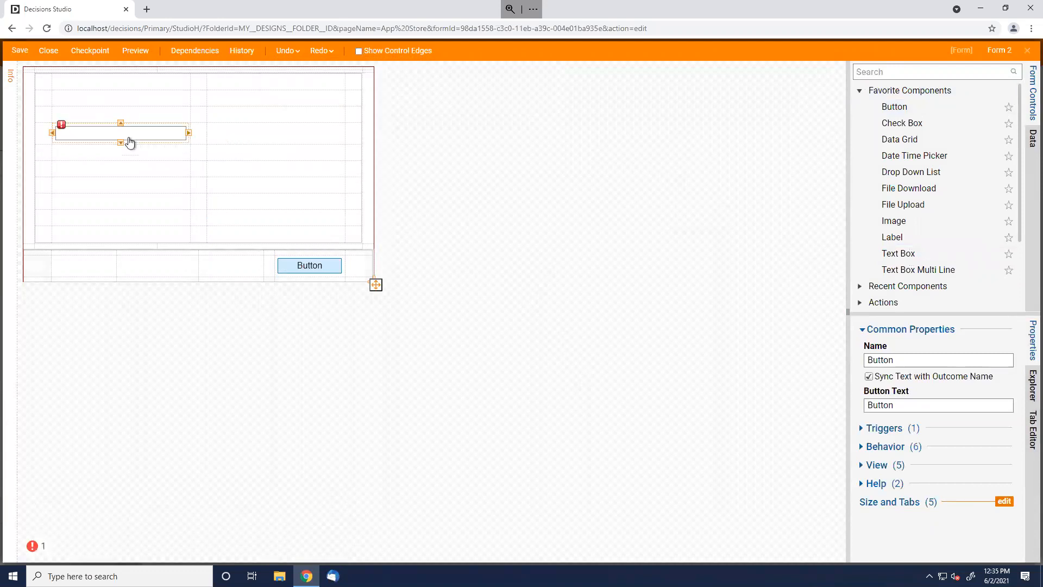
{"action": "type", "text": "Test 1"}
{"action": "key", "text": "Return"}
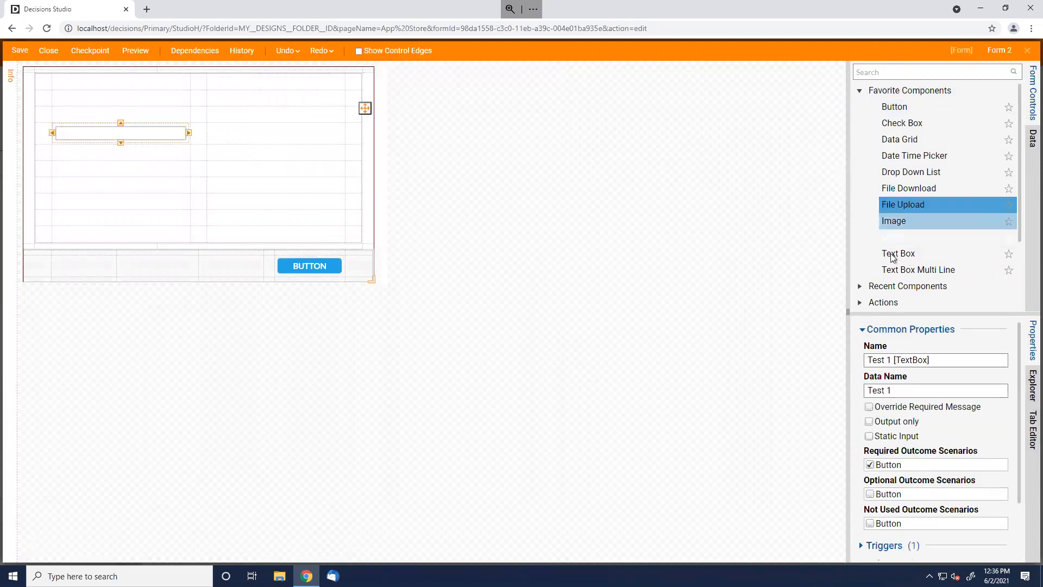
{"action": "left_click_drag", "start_coordinate": [899, 253], "coordinate": [308, 142]}
{"action": "left_click_drag", "start_coordinate": [893, 237], "coordinate": [204, 107]}
{"action": "key", "text": "Delete"}
Add two drop-down lists side by side, labelling the right one 'Test 2'
{"action": "left_click_drag", "start_coordinate": [895, 172], "coordinate": [105, 151]}
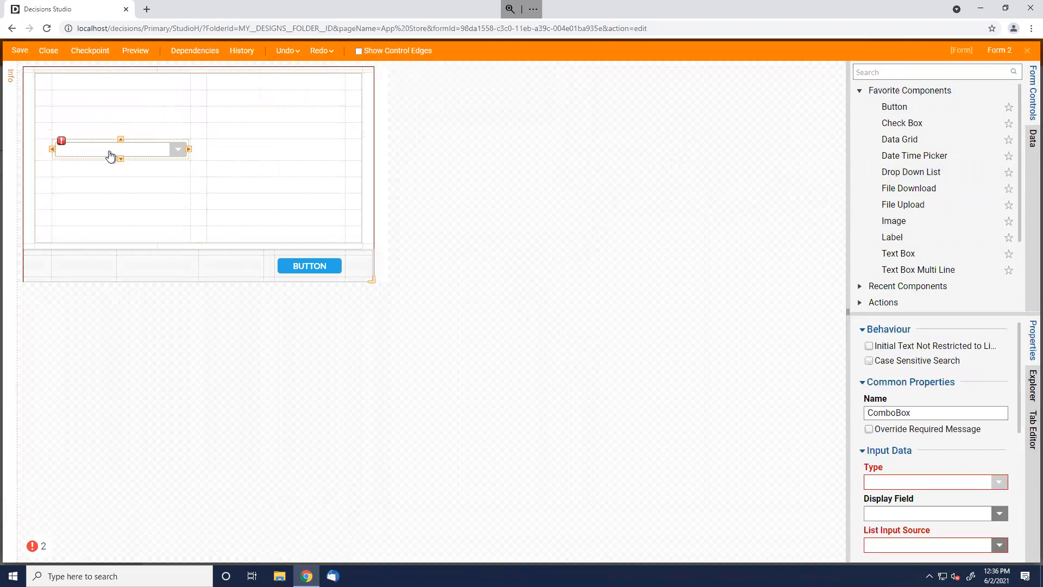
{"action": "left_click_drag", "start_coordinate": [907, 172], "coordinate": [245, 159]}
{"action": "type", "text": "Test 2"}
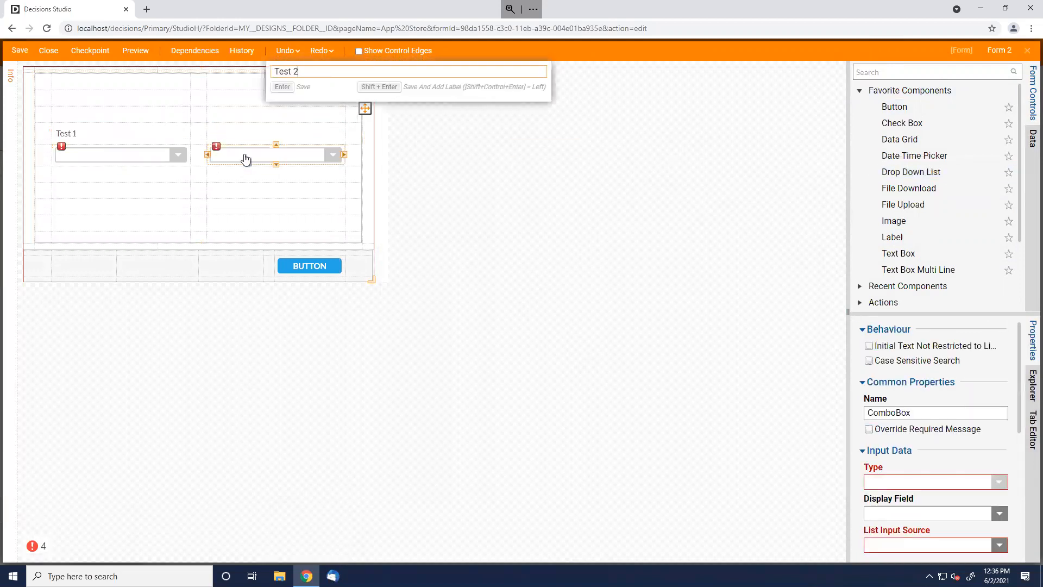
{"action": "key", "text": "Return"}
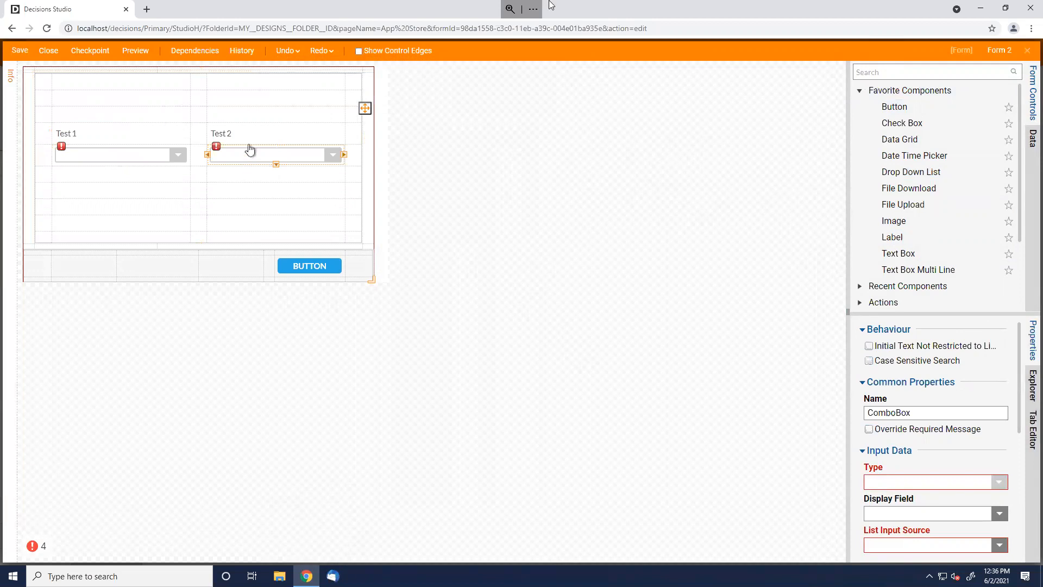
Make the Test 1 drop-down a String list with static items Thing 1, Thing 2, Thing 3
{"action": "left_click", "coordinate": [89, 156]}
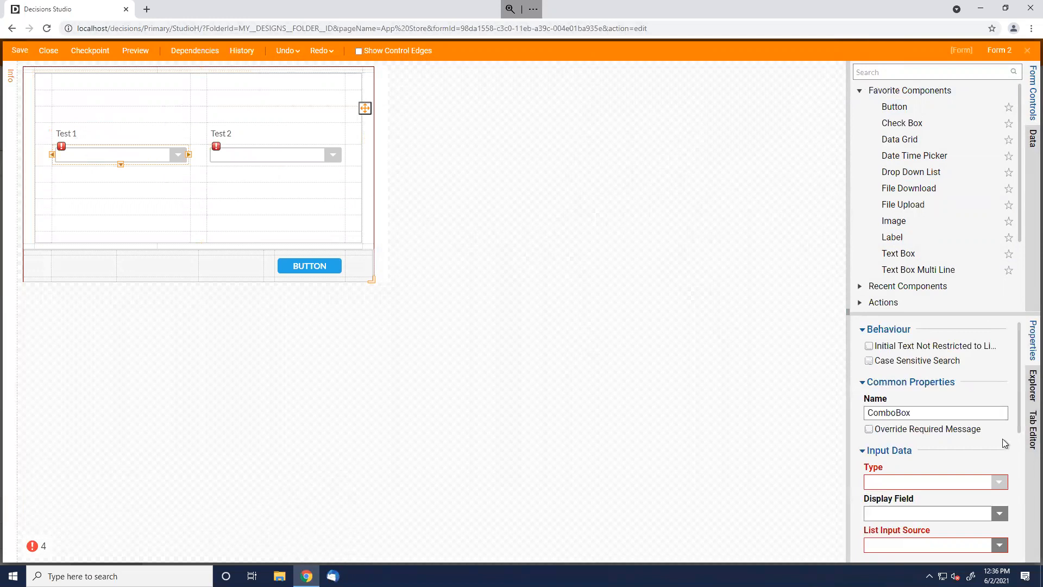
{"action": "left_click", "coordinate": [999, 482]}
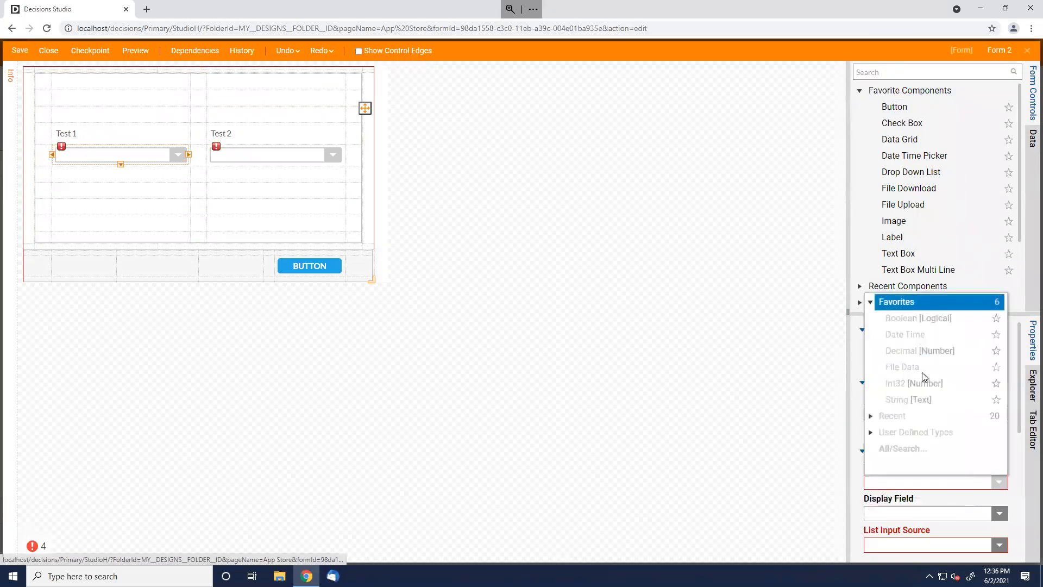
{"action": "left_click", "coordinate": [909, 399]}
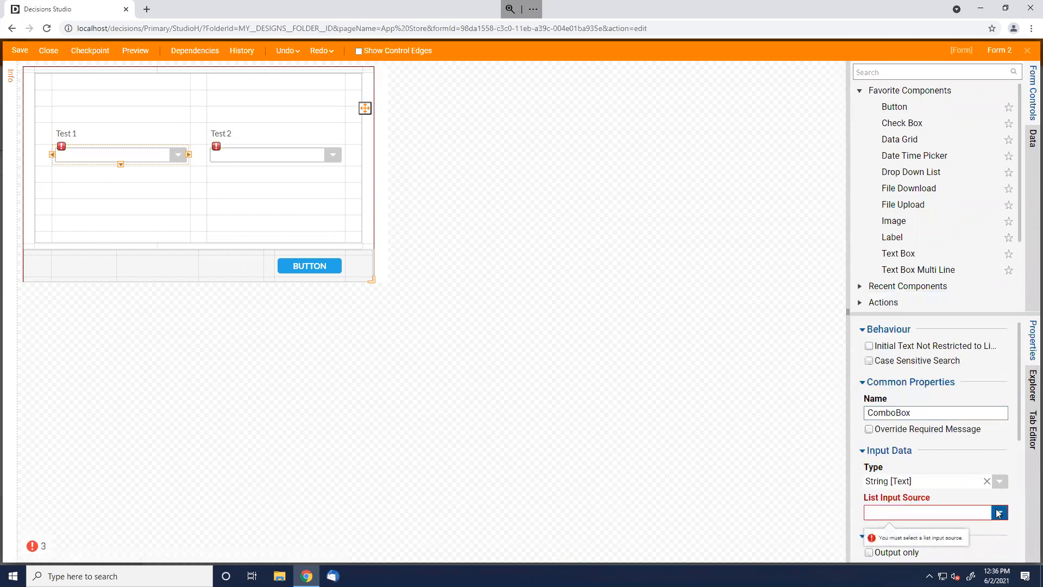
{"action": "left_click", "coordinate": [998, 512]}
{"action": "left_click", "coordinate": [892, 495]}
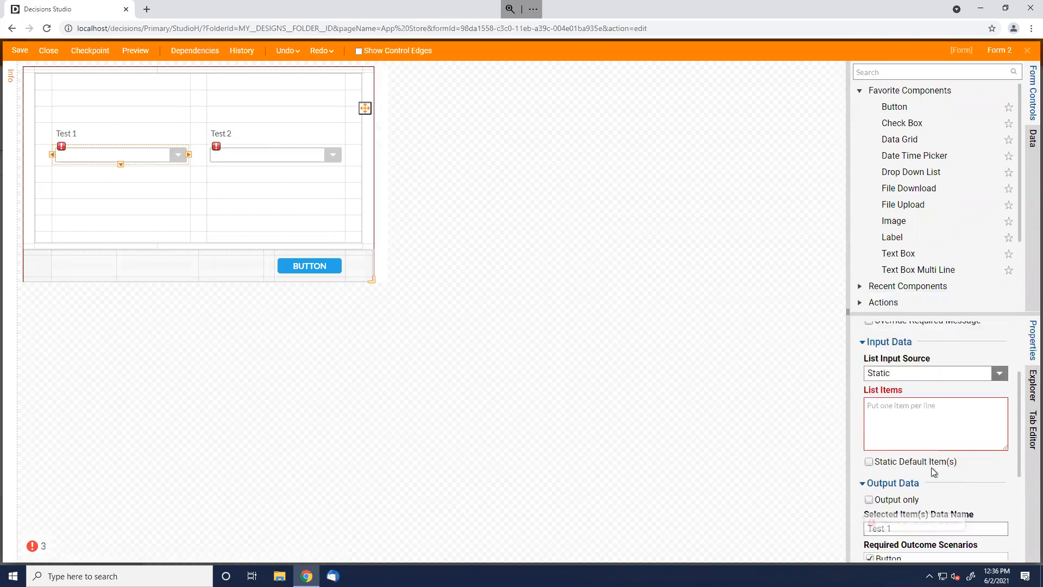
{"action": "left_click", "coordinate": [934, 424]}
{"action": "type", "text": "Thing 3"}
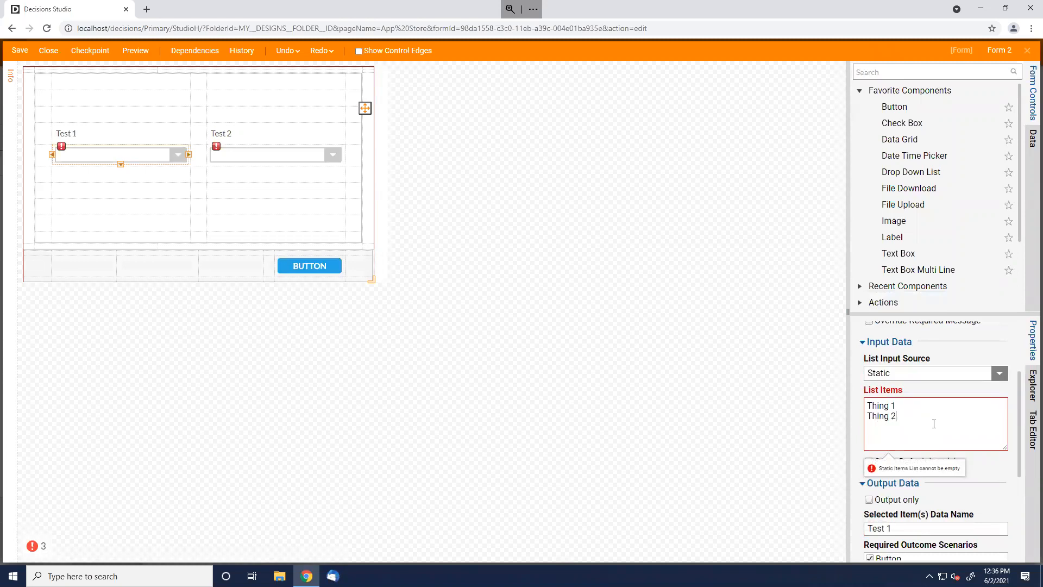
{"action": "key", "text": "Tab"}
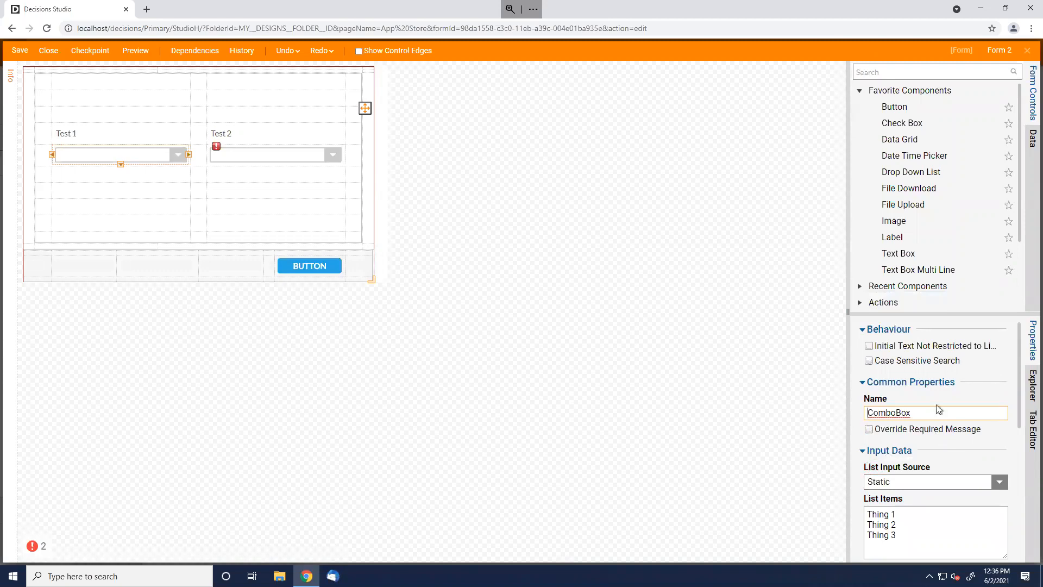
Rename the control 'Test 1 Drop Down' and name its selected output Test 1 Selected
{"action": "key", "text": "BackSpace"}
{"action": "key", "text": "BackSpace"}
{"action": "key", "text": "BackSpace"}
{"action": "key", "text": "BackSpace"}
{"action": "key", "text": "BackSpace"}
{"action": "key", "text": "BackSpace"}
{"action": "type", "text": "Test 1 Drop Down"}
{"action": "scroll", "coordinate": [956, 434], "scroll_direction": "down", "scroll_amount": 5}
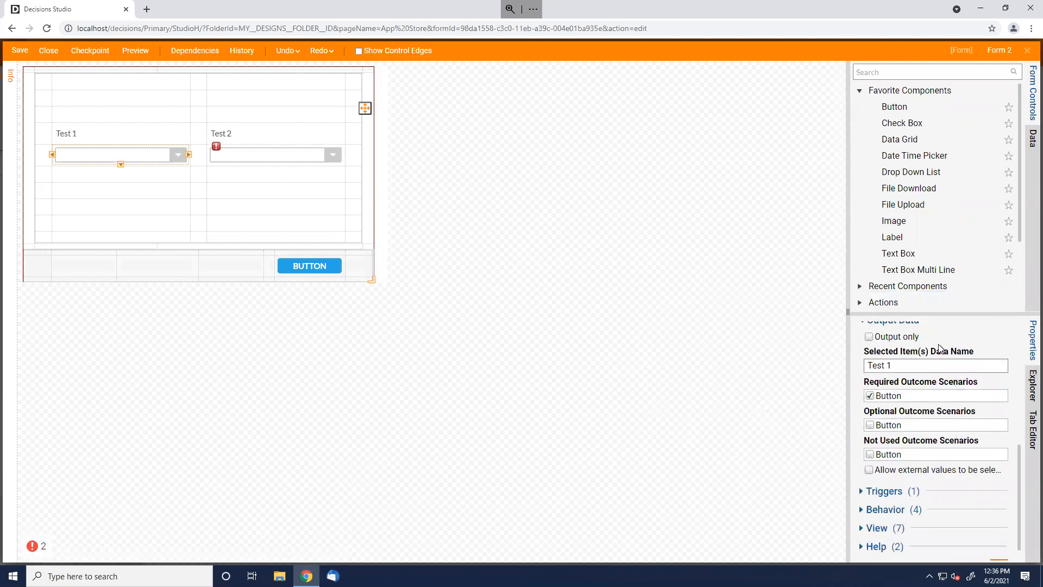
{"action": "left_click", "coordinate": [971, 369]}
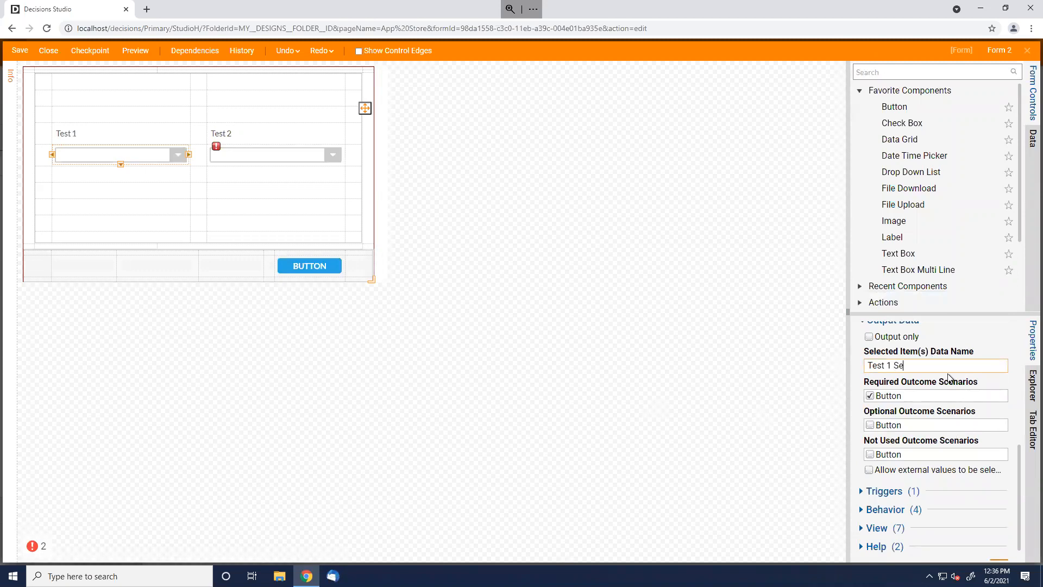
{"action": "scroll", "coordinate": [954, 380], "scroll_direction": "up", "scroll_amount": 2}
{"action": "left_click", "coordinate": [270, 162]}
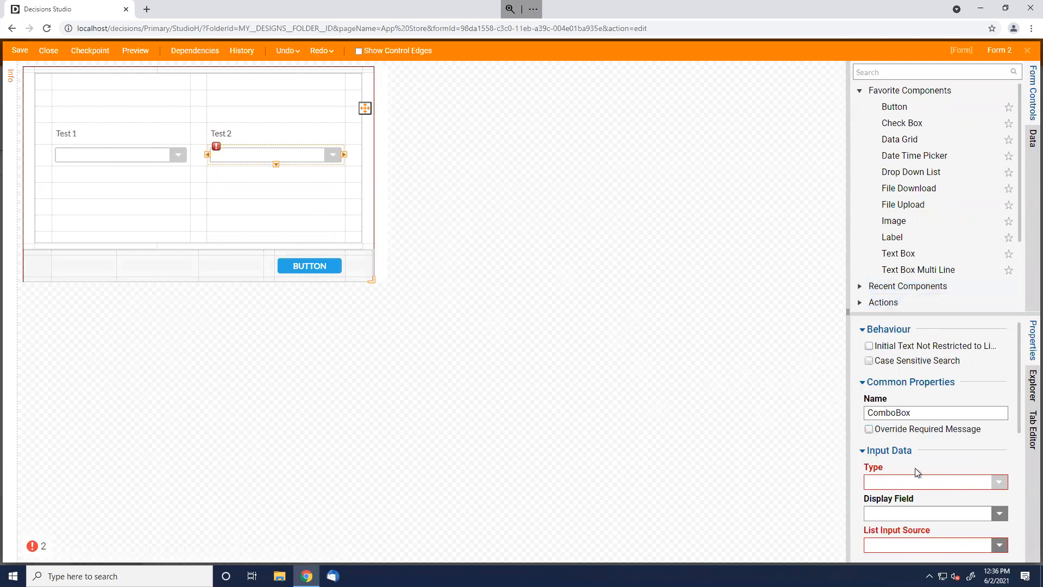
Set the Test 2 drop-down's type to String [Text] with items sourced from a DataName
{"action": "left_click", "coordinate": [998, 482]}
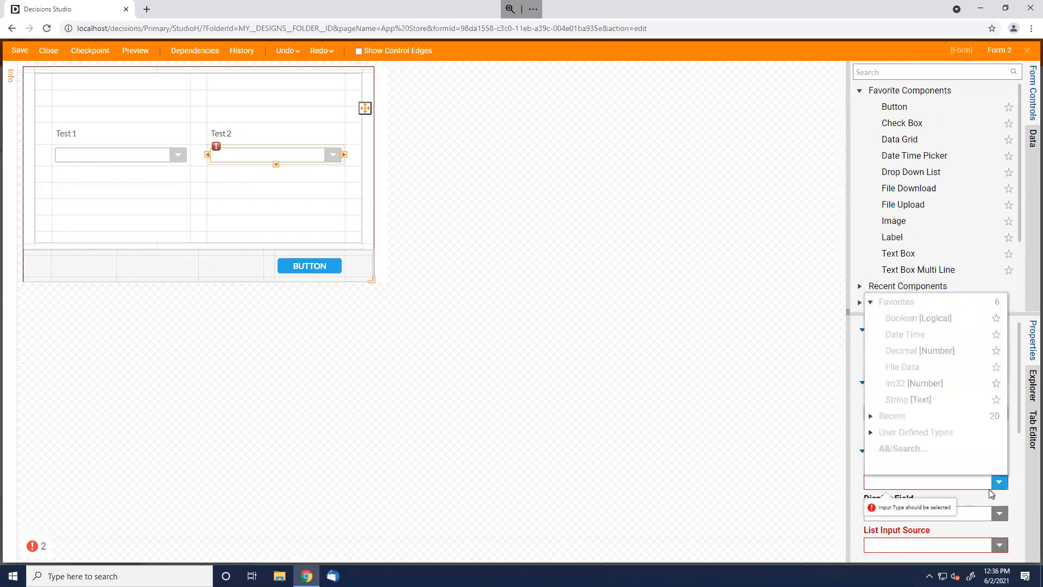
{"action": "left_click", "coordinate": [921, 408]}
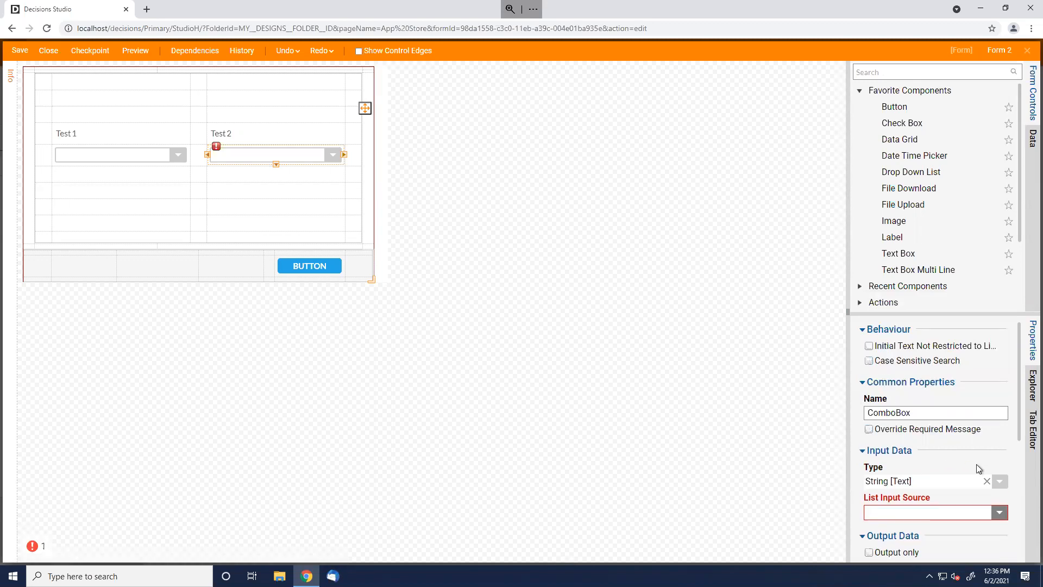
{"action": "scroll", "coordinate": [1010, 458], "scroll_direction": "down", "scroll_amount": 2}
{"action": "left_click", "coordinate": [1000, 404]}
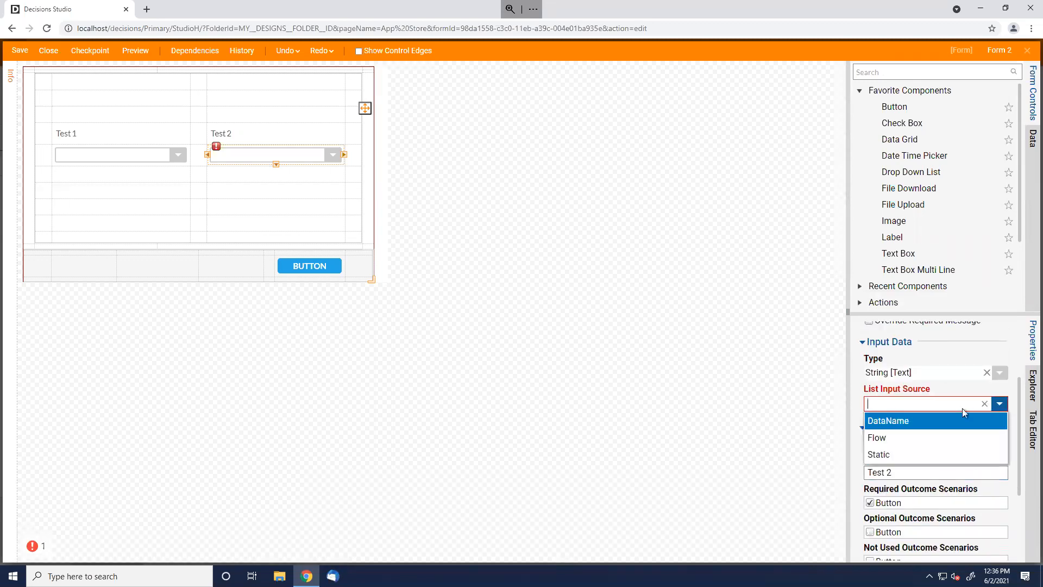
{"action": "left_click", "coordinate": [900, 420]}
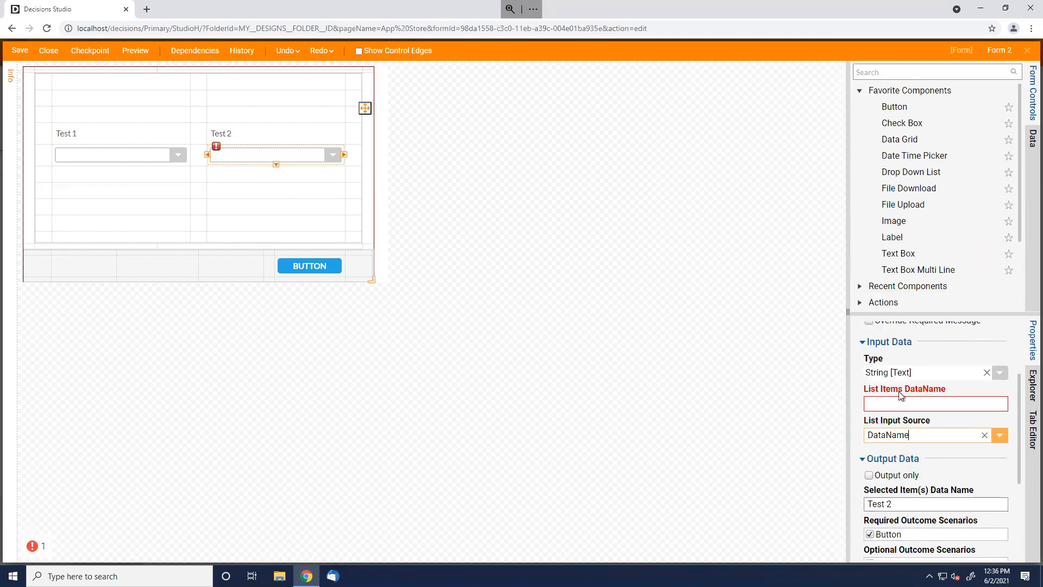
Name Test 2's items data 'Test 2 List' and its selected output 'Test 2 Selected'
{"action": "left_click", "coordinate": [927, 403]}
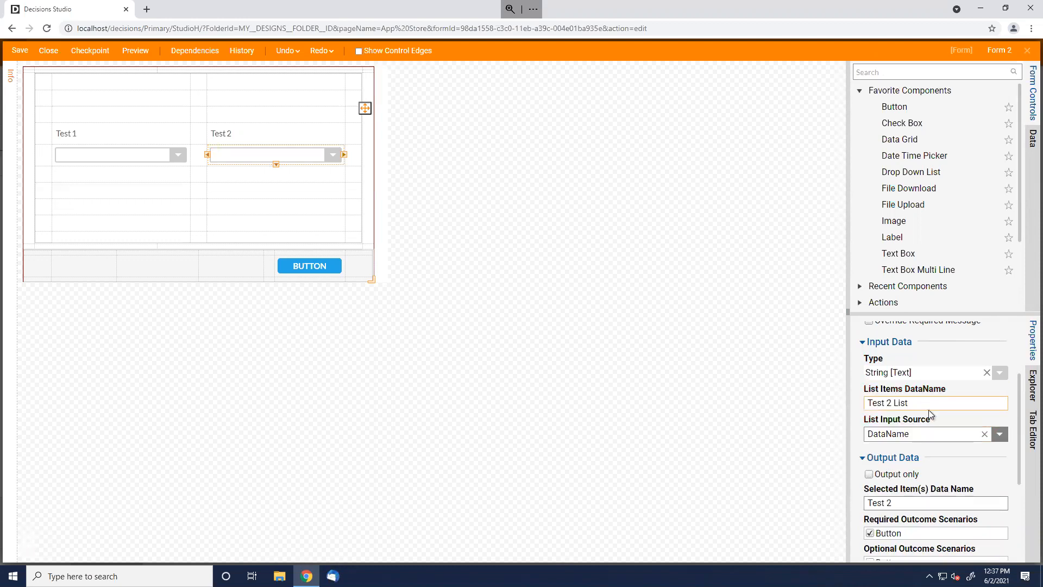
{"action": "left_click", "coordinate": [922, 503]}
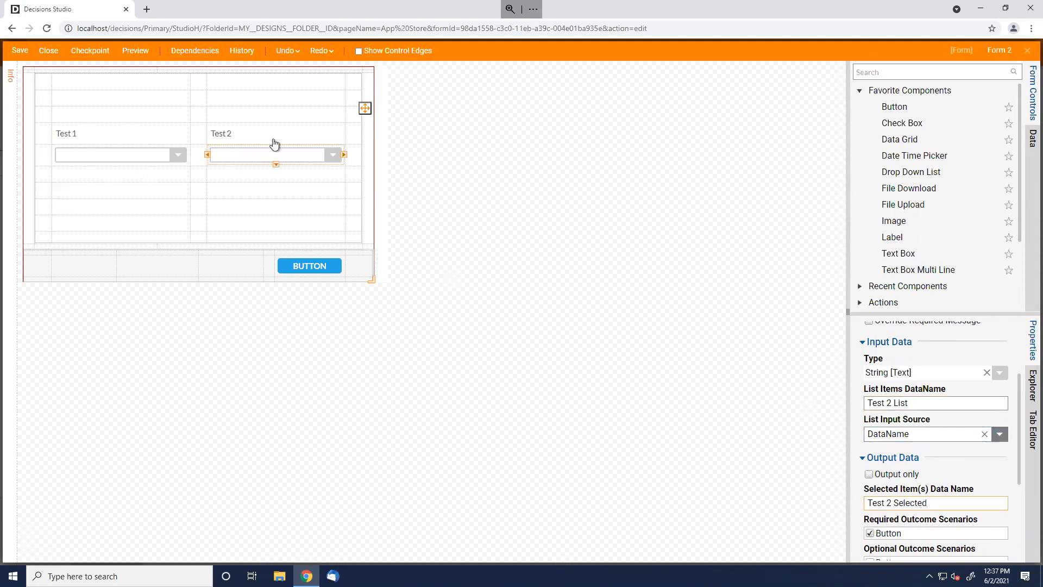
{"action": "left_click_drag", "start_coordinate": [922, 403], "coordinate": [825, 404]}
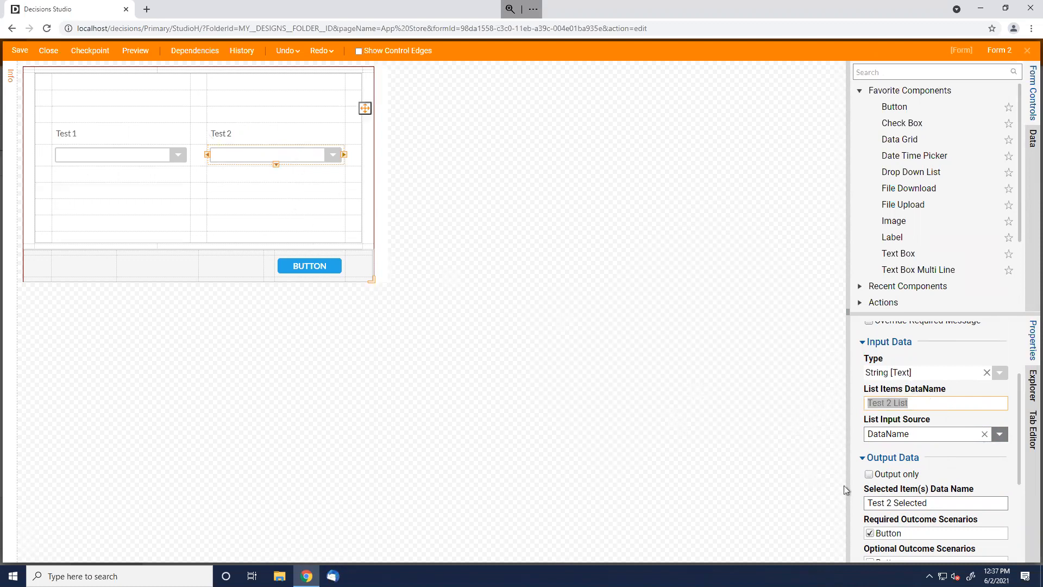
{"action": "left_click_drag", "start_coordinate": [935, 503], "coordinate": [864, 504]}
{"action": "left_click", "coordinate": [958, 506]}
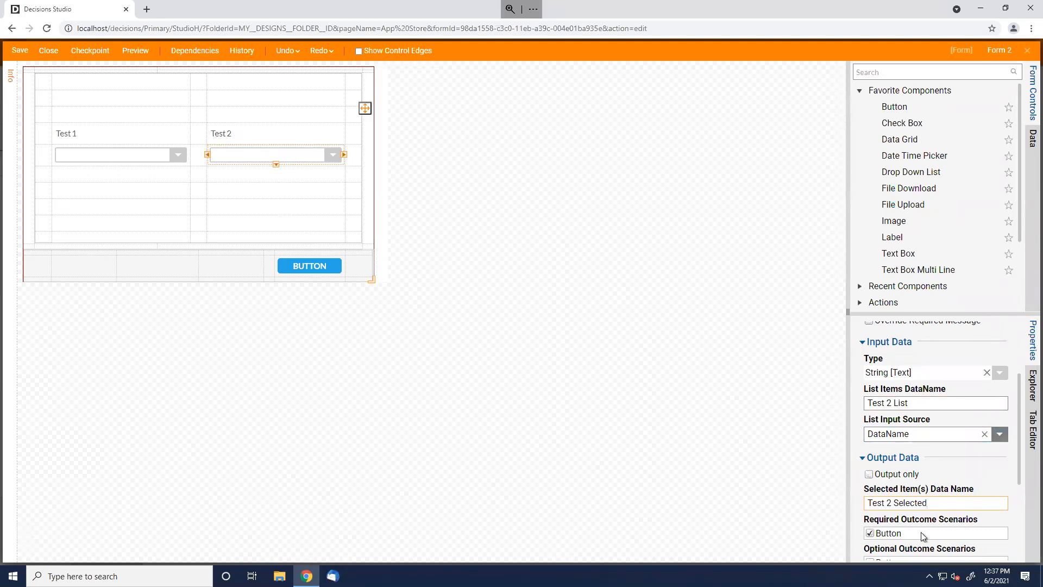
Add a Form 2 data flow rule named 'Test Flow' and create its new Flow 1
{"action": "left_click", "coordinate": [690, 381]}
{"action": "scroll", "coordinate": [942, 363], "scroll_direction": "down", "scroll_amount": 5}
{"action": "scroll", "coordinate": [921, 466], "scroll_direction": "down", "scroll_amount": 1}
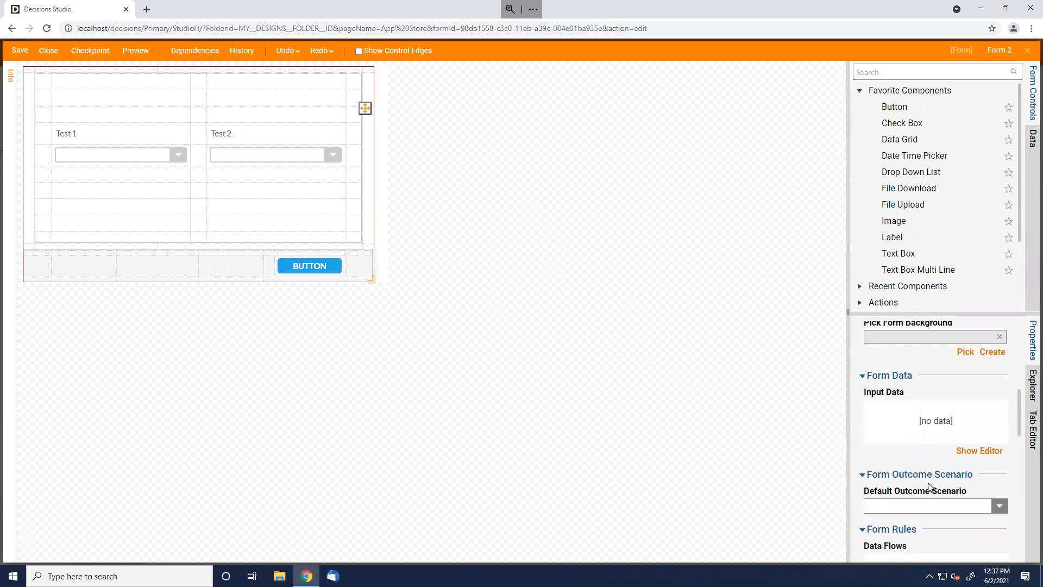
{"action": "scroll", "coordinate": [932, 486], "scroll_direction": "down", "scroll_amount": 3}
{"action": "left_click", "coordinate": [991, 441]}
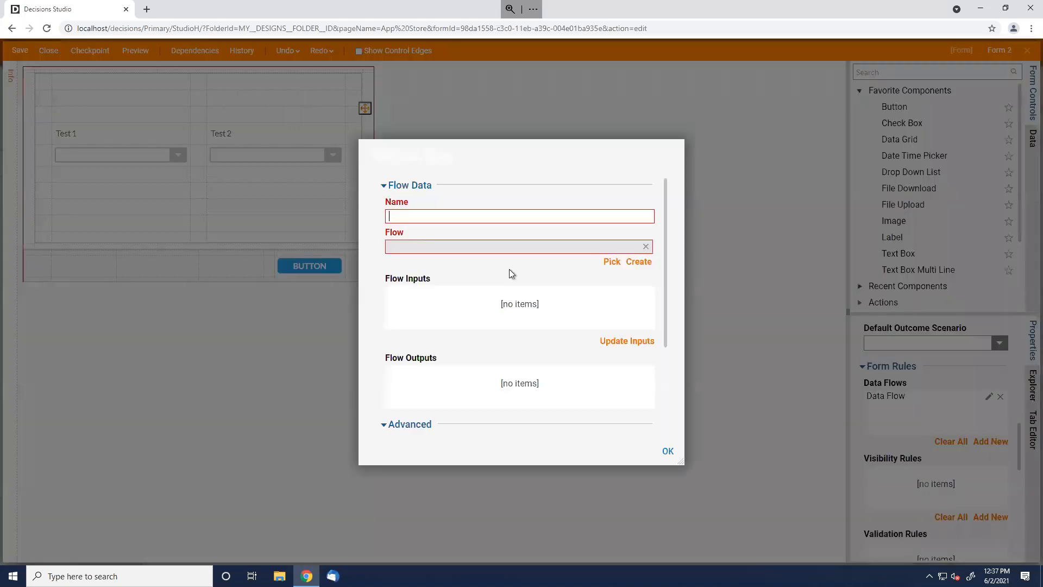
{"action": "type", "text": "Test Flow"}
{"action": "left_click", "coordinate": [639, 261]}
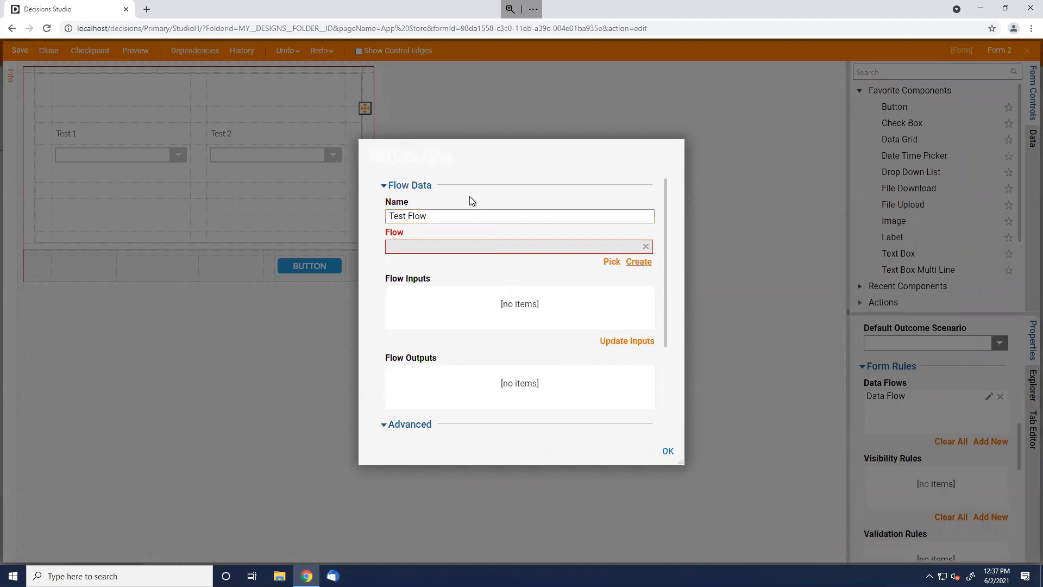
{"action": "left_click", "coordinate": [632, 479]}
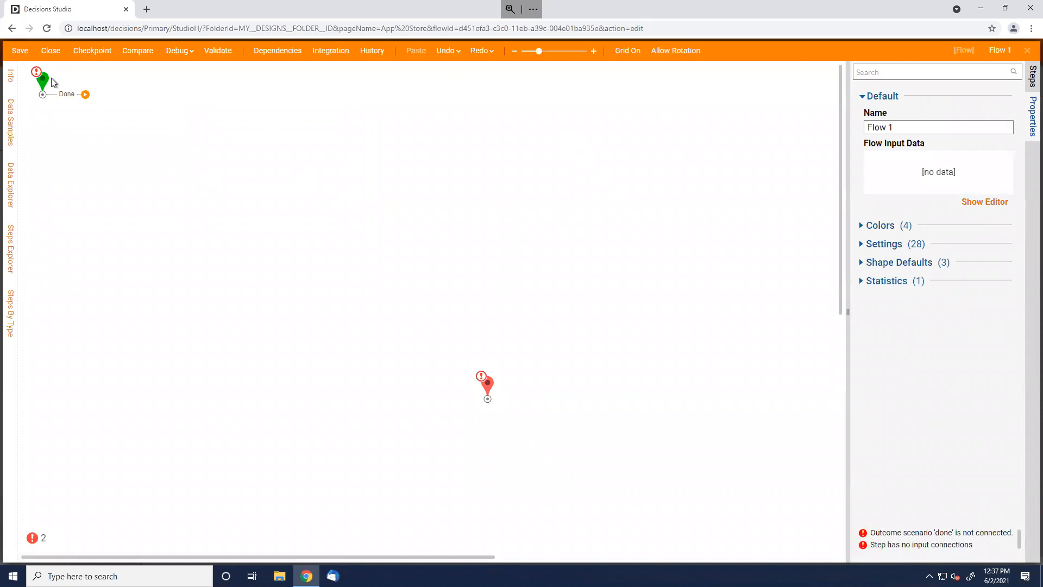
Connect Flow 1's start to its End step and make the End's List output a list
{"action": "left_click_drag", "start_coordinate": [70, 93], "coordinate": [488, 390]}
{"action": "left_click", "coordinate": [488, 387]}
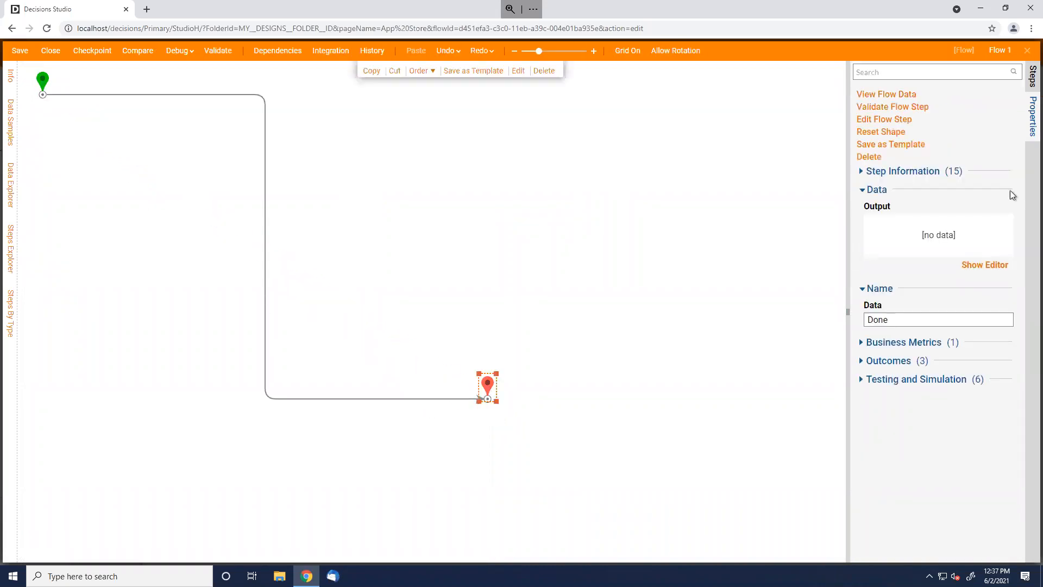
{"action": "left_click", "coordinate": [990, 272]}
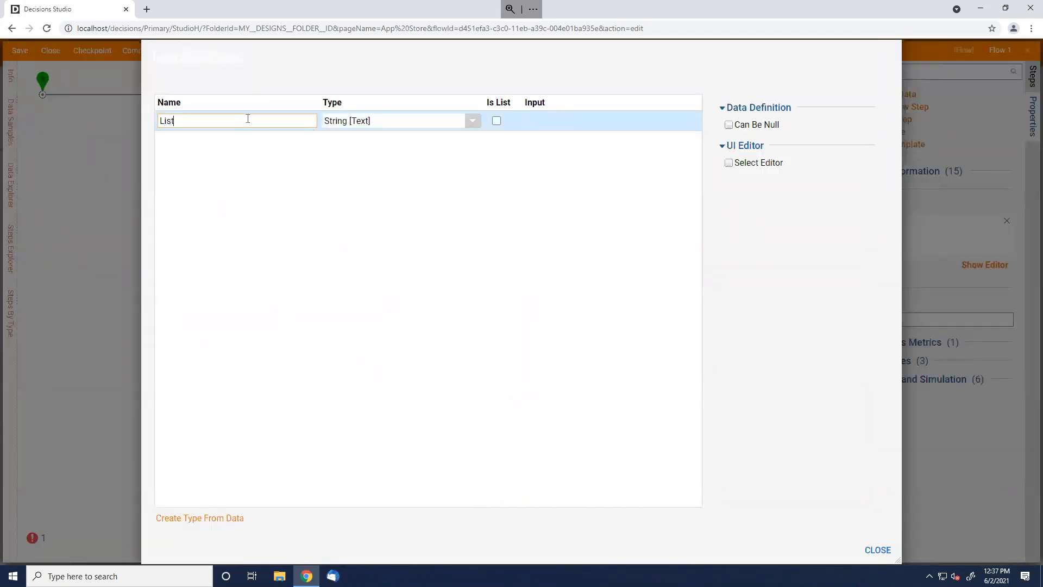
{"action": "left_click", "coordinate": [497, 122]}
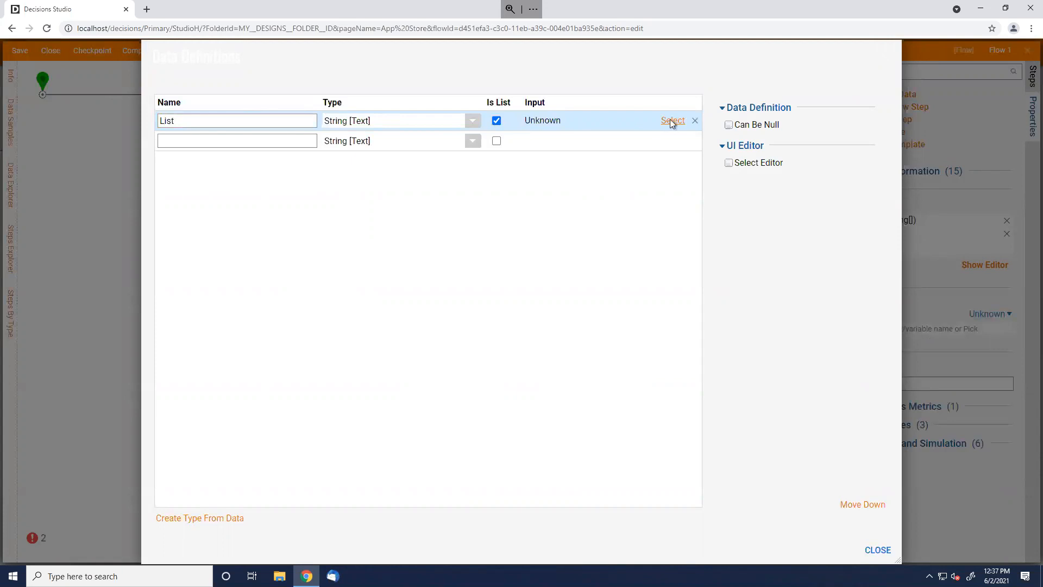
{"action": "left_click", "coordinate": [671, 120]}
{"action": "left_click", "coordinate": [745, 87]}
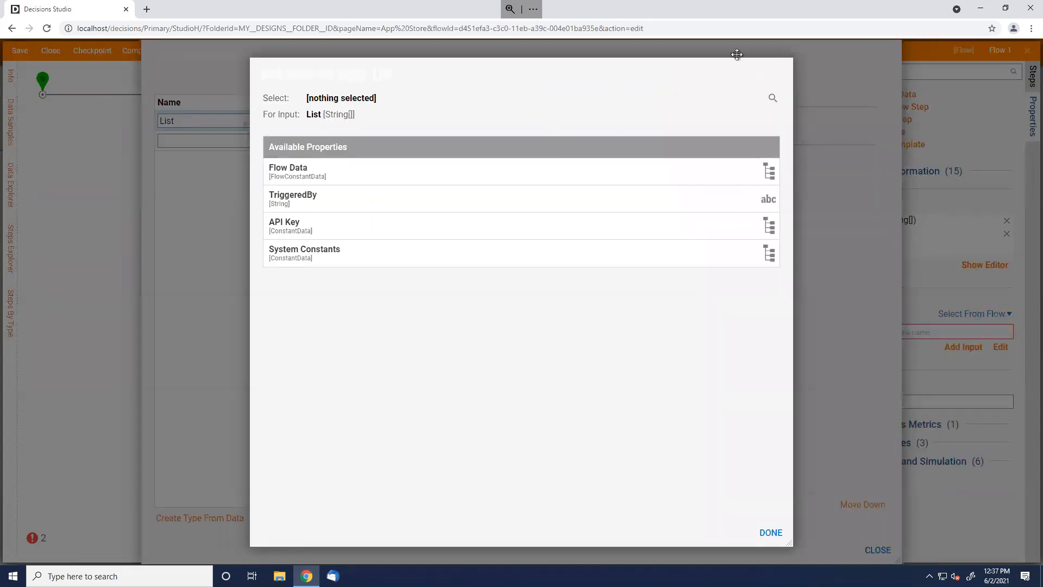
{"action": "left_click", "coordinate": [780, 74]}
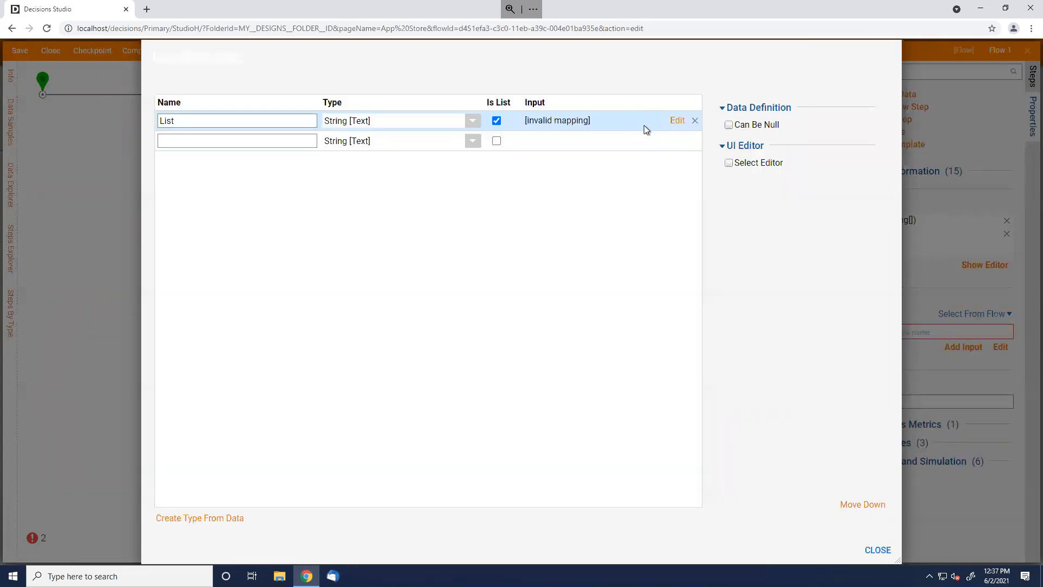
Switch the List output's mapping to a constant value and begin entering items
{"action": "left_click", "coordinate": [677, 121]}
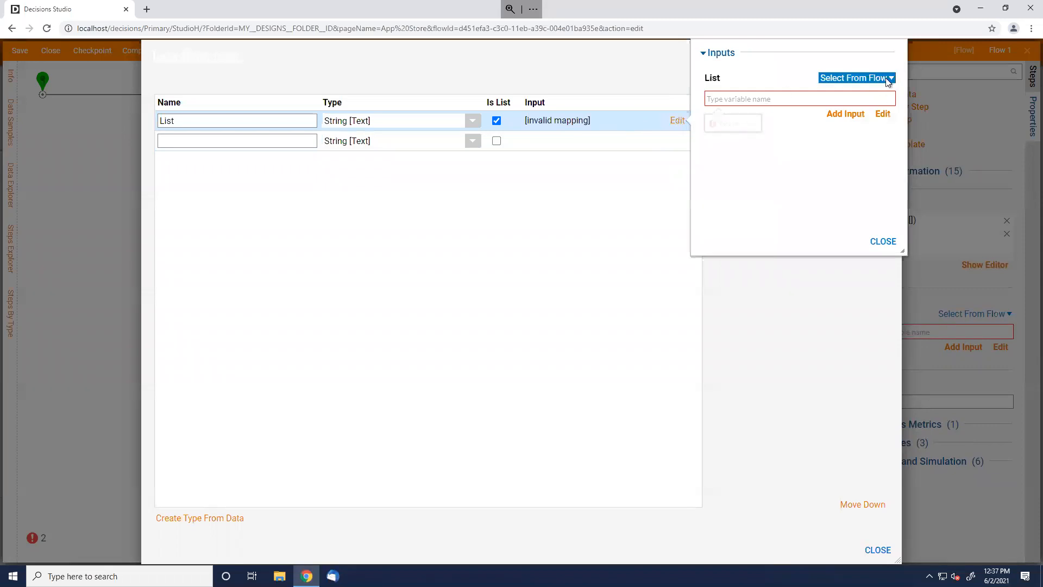
{"action": "left_click", "coordinate": [890, 79]}
{"action": "left_click", "coordinate": [924, 64]}
{"action": "left_click", "coordinate": [869, 104]}
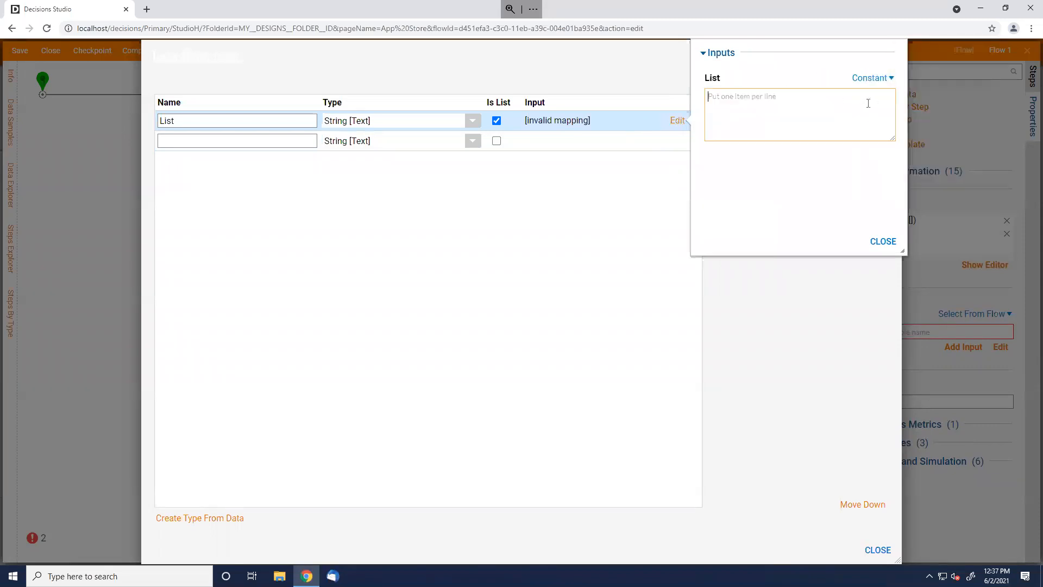
{"action": "type", "text": "0"}
{"action": "left_click", "coordinate": [889, 235]}
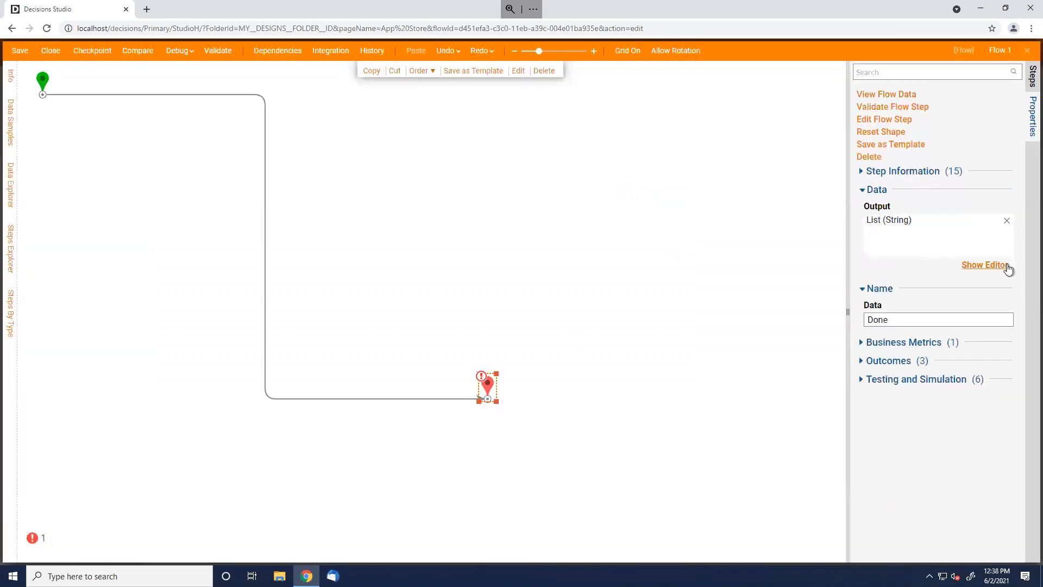
Set the End step's List output to the constant strings One, Two, Three, Four
{"action": "left_click", "coordinate": [1000, 266]}
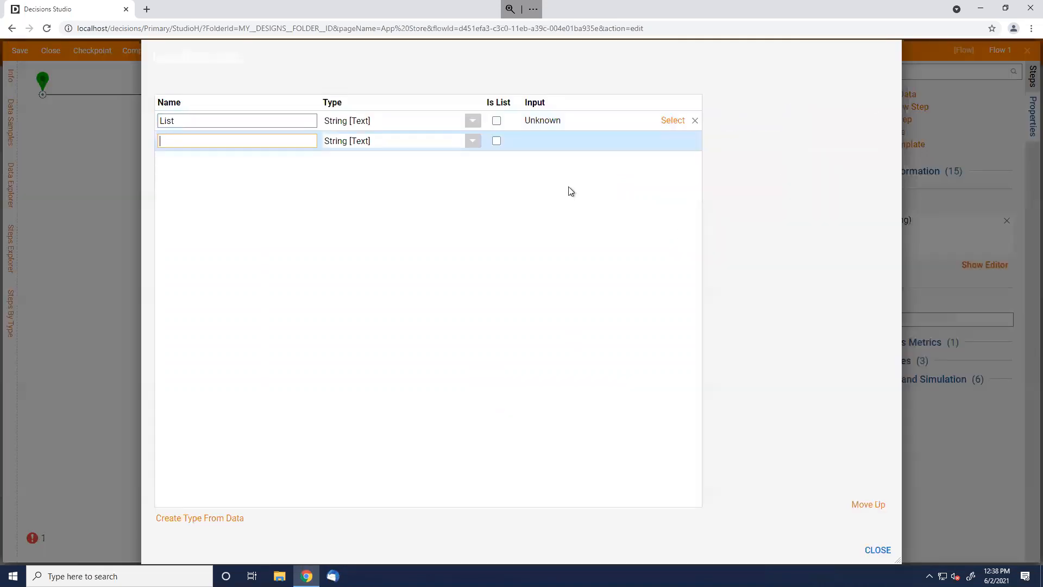
{"action": "left_click", "coordinate": [681, 126]}
{"action": "left_click", "coordinate": [679, 122]}
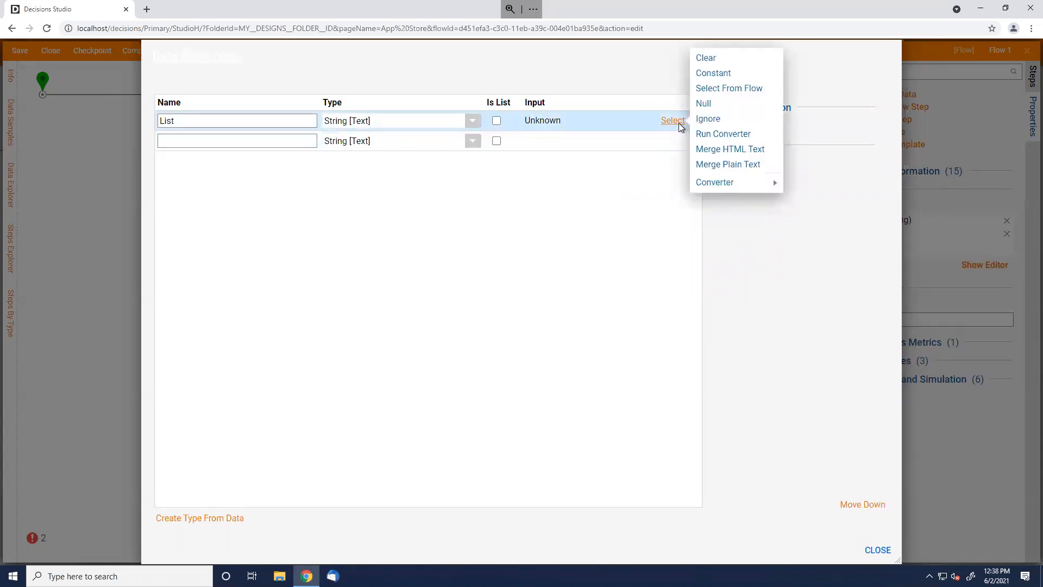
{"action": "left_click", "coordinate": [739, 75]}
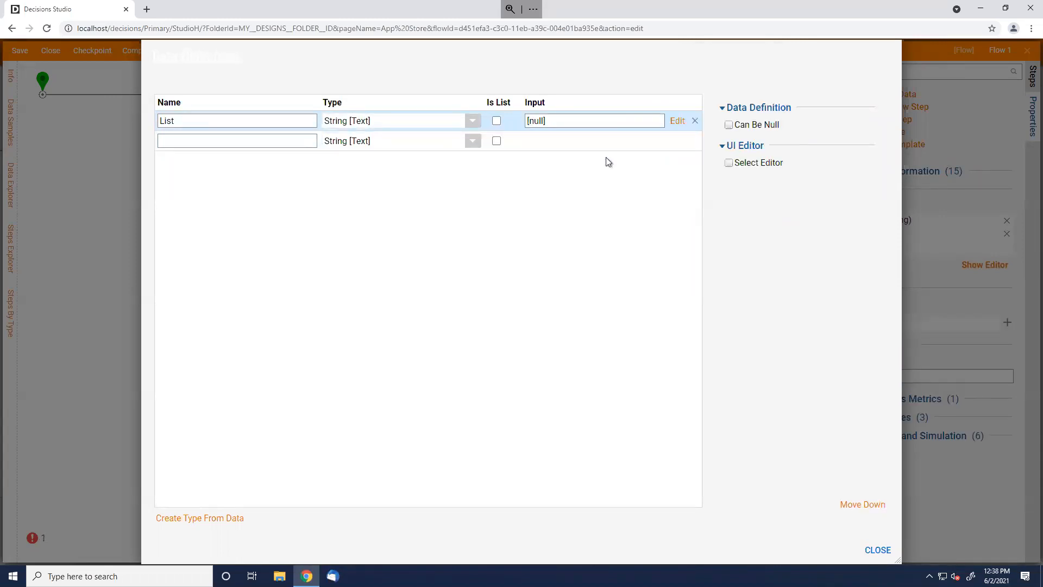
{"action": "left_click", "coordinate": [496, 120]}
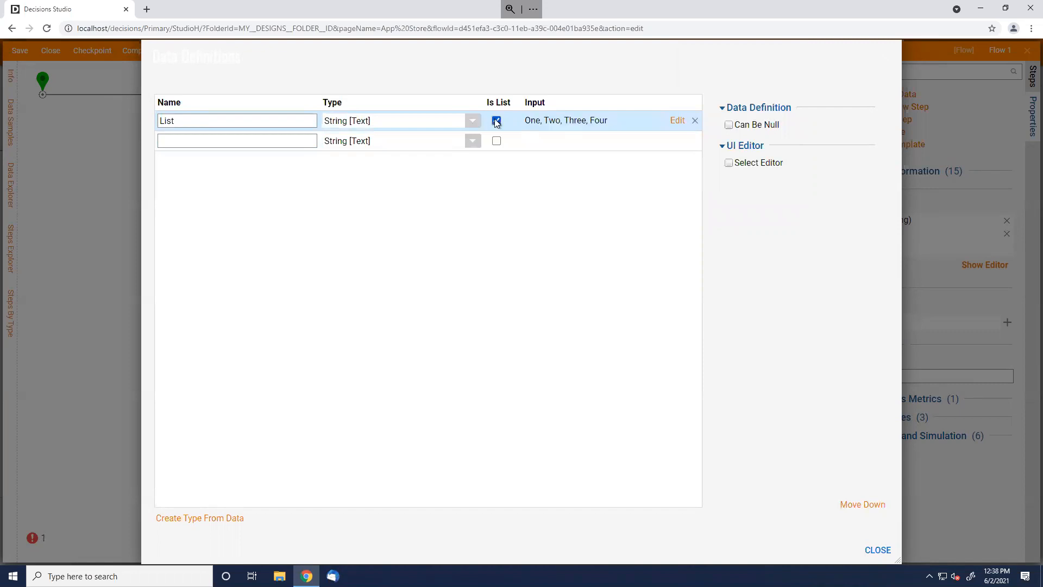
{"action": "left_click", "coordinate": [885, 551]}
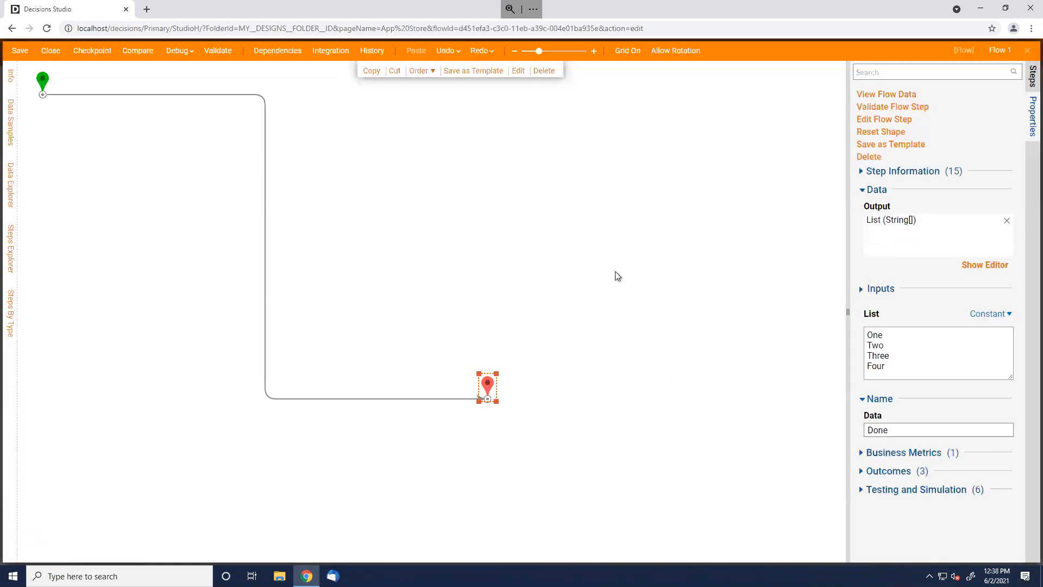
Close the Flow 1 designer and save the flow
{"action": "left_click", "coordinate": [618, 276]}
{"action": "left_click", "coordinate": [1028, 50]}
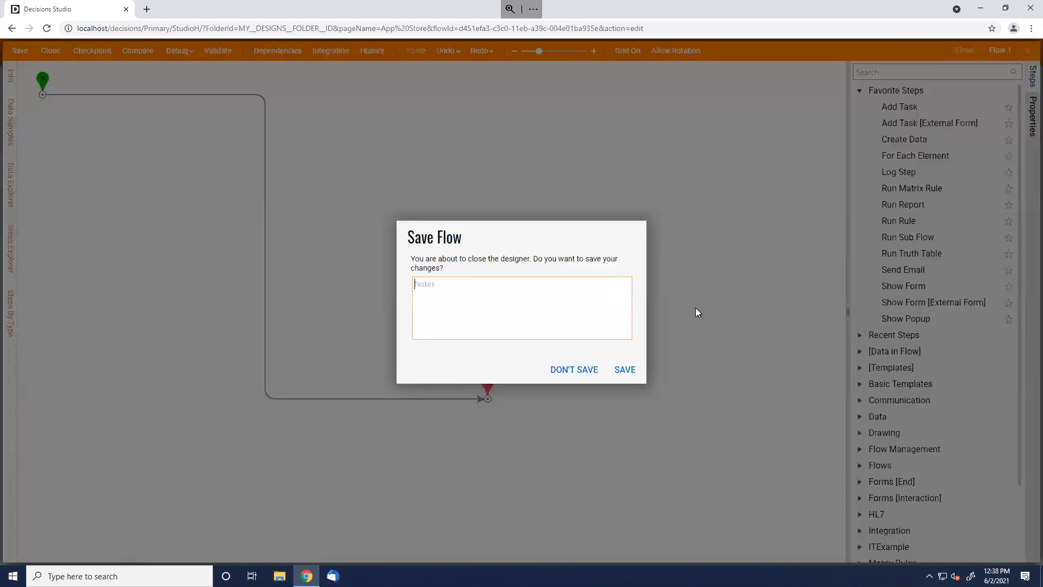
{"action": "left_click", "coordinate": [631, 369]}
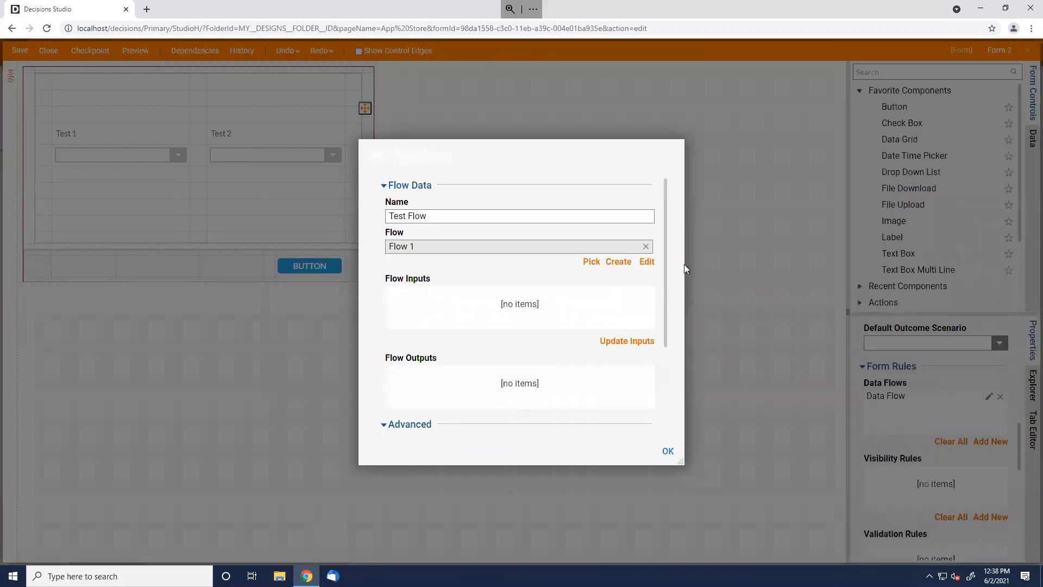
Refresh Test Flow's outputs, rename the List output's form data name to 'Test 2 List', and apply
{"action": "left_click", "coordinate": [644, 339]}
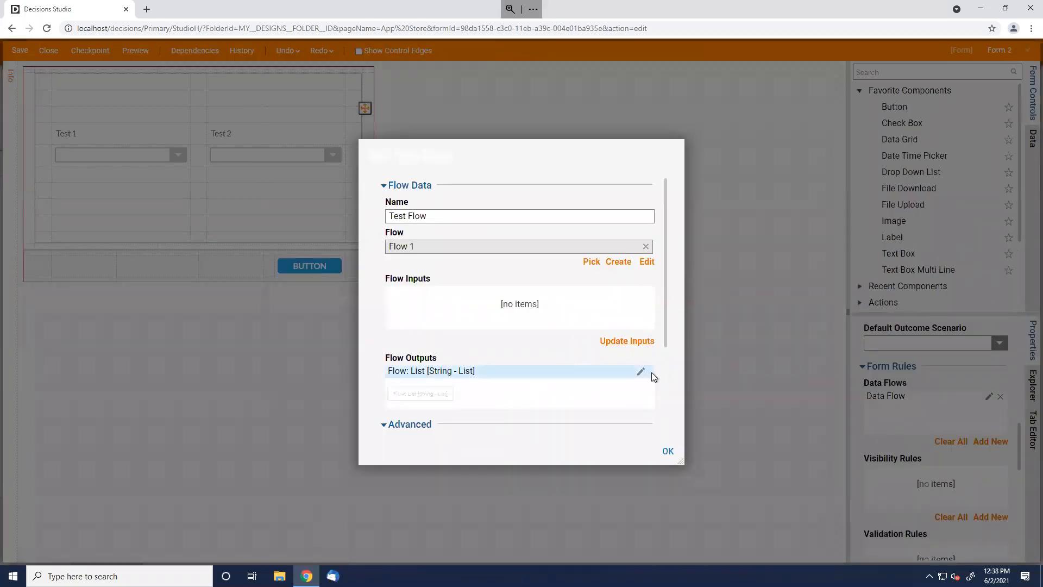
{"action": "left_click", "coordinate": [641, 372]}
{"action": "left_click", "coordinate": [455, 320]}
{"action": "key", "text": "ctrl+a"}
{"action": "type", "text": "T"}
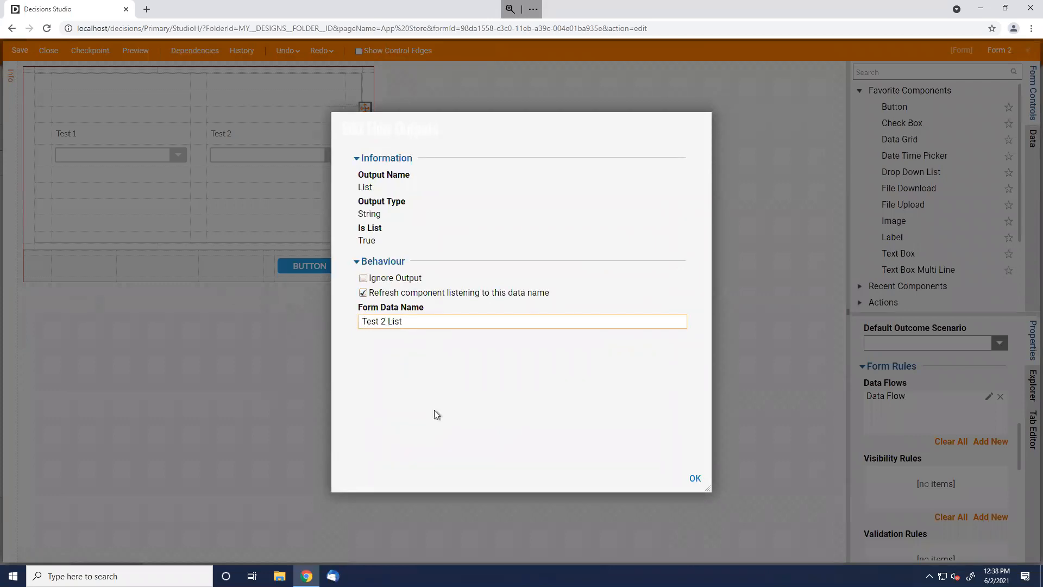
{"action": "left_click", "coordinate": [689, 478]}
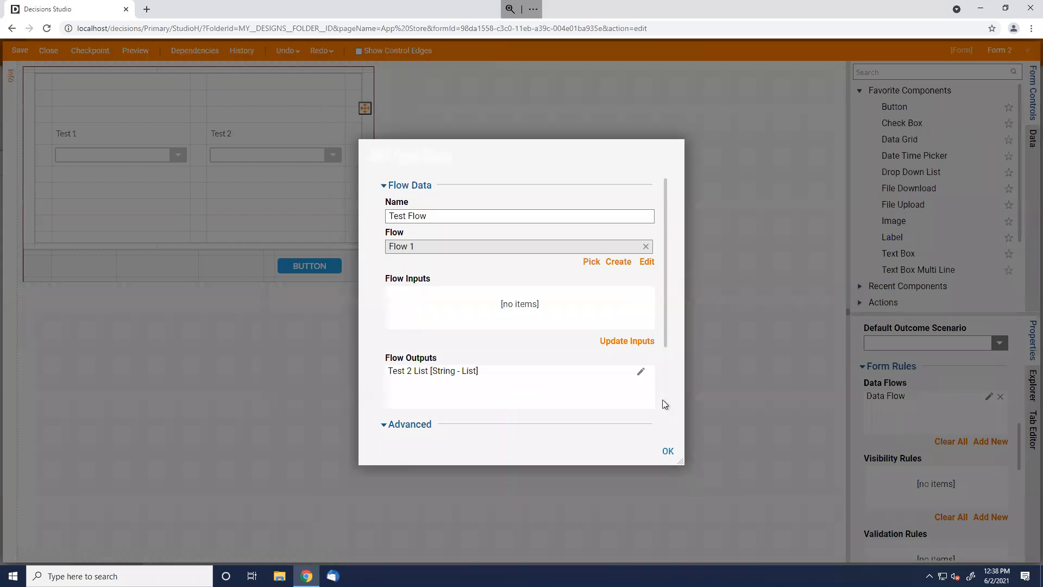
{"action": "scroll", "coordinate": [665, 404], "scroll_direction": "down", "scroll_amount": 2}
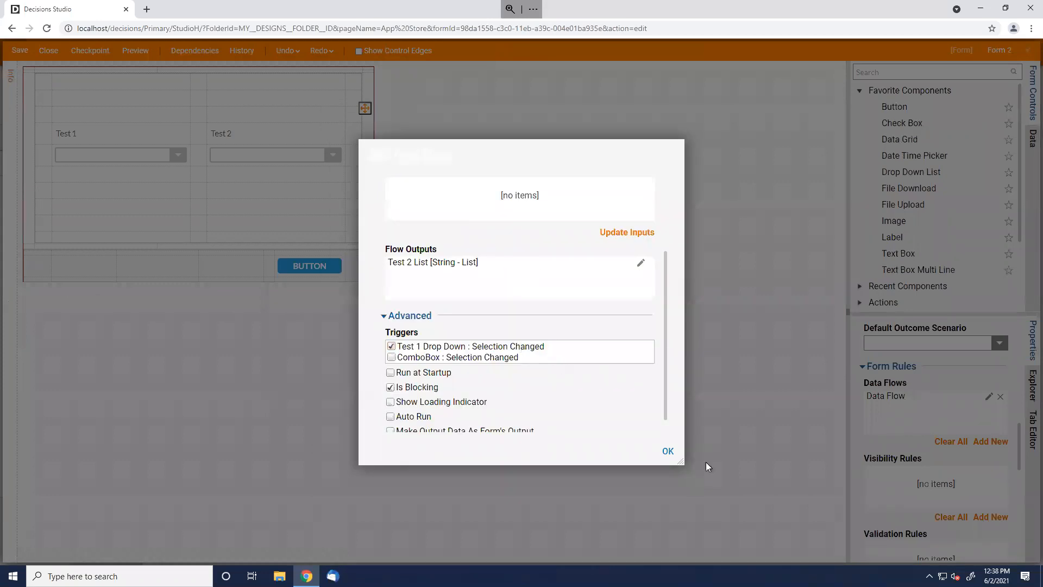
{"action": "left_click", "coordinate": [668, 451]}
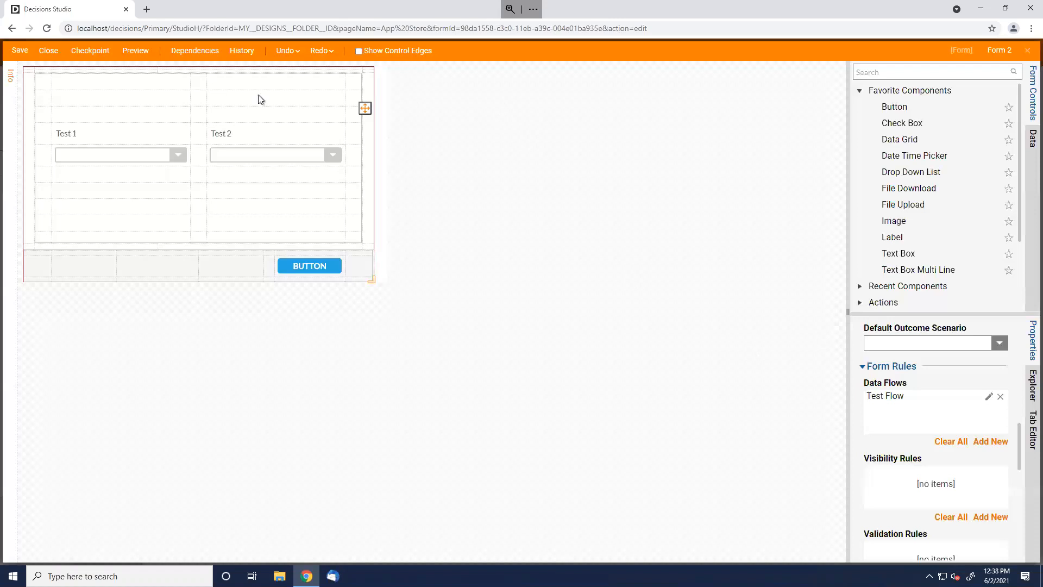
Save Form 2, return to the Test flow, and connect the form's Button outcome to End
{"action": "key", "text": "ctrl+s"}
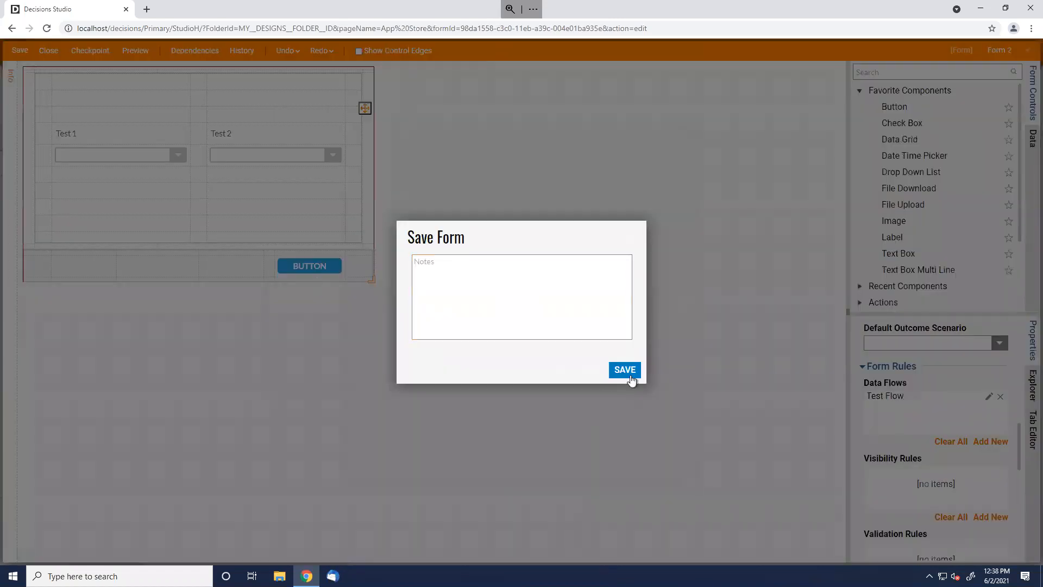
{"action": "left_click", "coordinate": [626, 370]}
{"action": "left_click", "coordinate": [48, 51]}
{"action": "left_click_drag", "start_coordinate": [231, 136], "coordinate": [487, 403]}
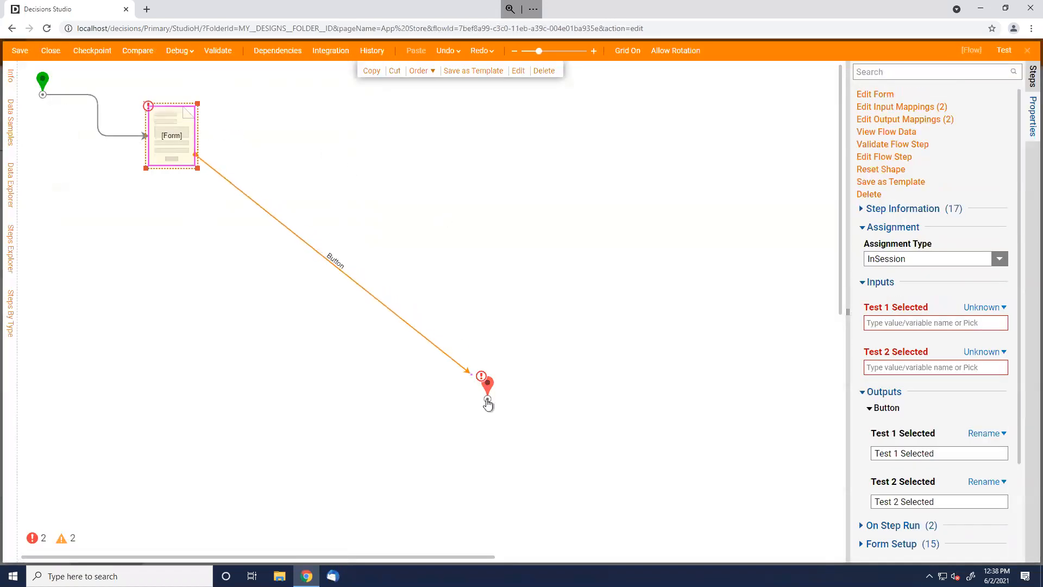
Set both Test 1 Selected and Test 2 Selected inputs to Ignore
{"action": "left_click", "coordinate": [984, 307]}
{"action": "left_click", "coordinate": [890, 308]}
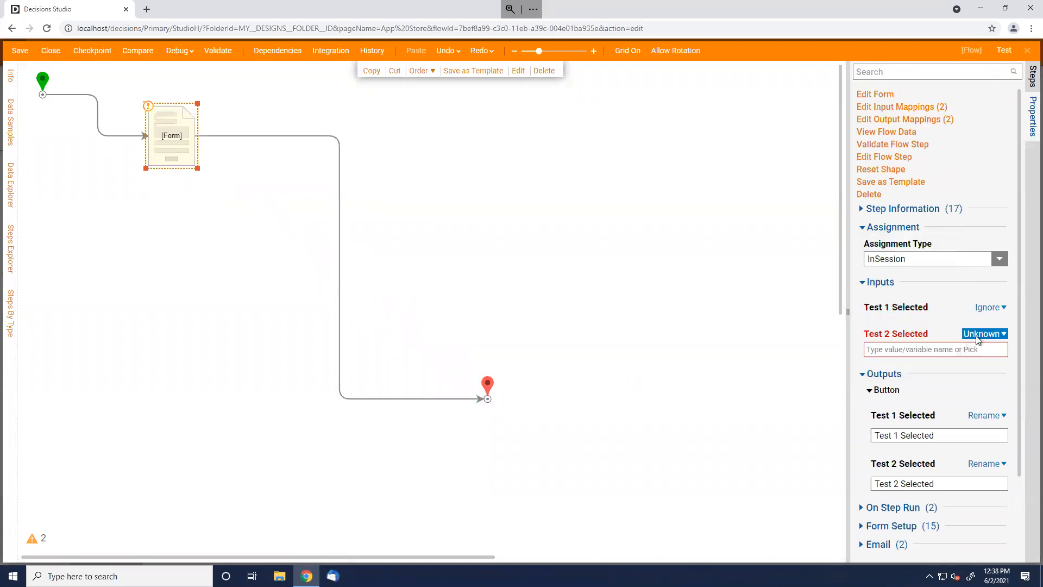
{"action": "left_click", "coordinate": [984, 334]}
{"action": "left_click", "coordinate": [881, 332]}
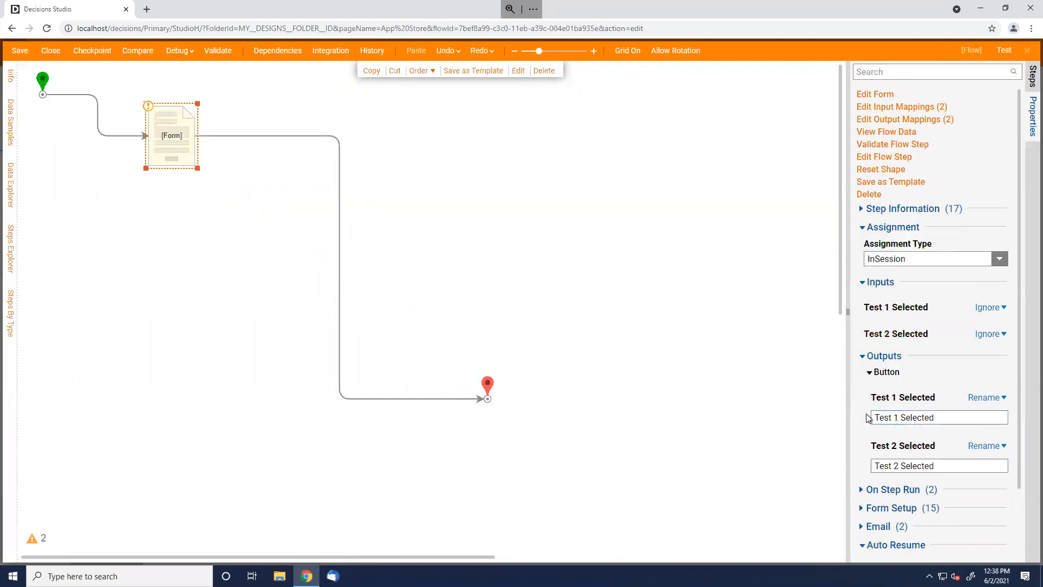
{"action": "left_click", "coordinate": [932, 465]}
{"action": "left_click", "coordinate": [484, 212]}
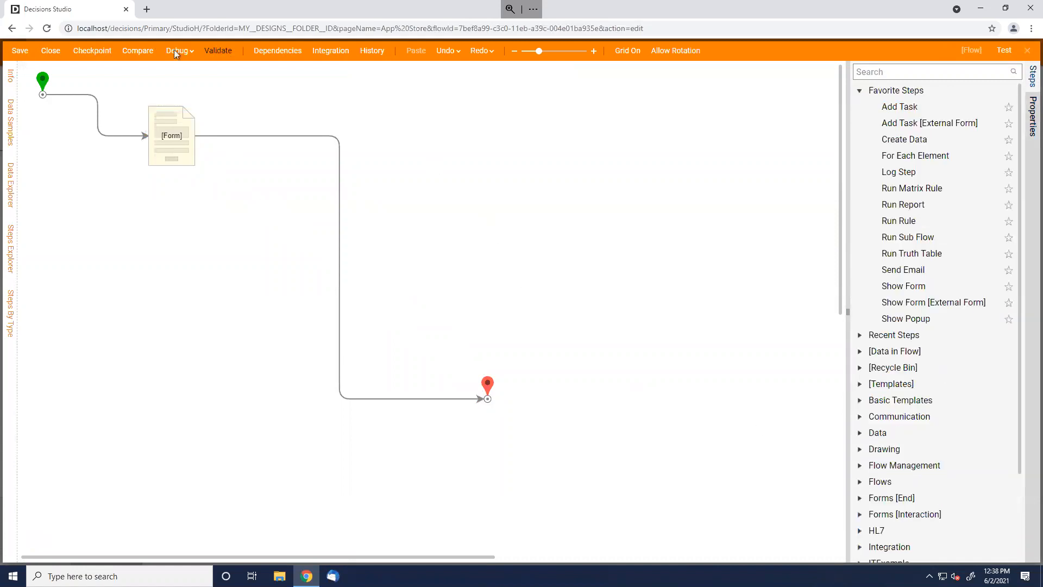
Run a full debug of the Test flow, choosing Thing 1 in Test 1 before closing the form
{"action": "left_click", "coordinate": [169, 50]}
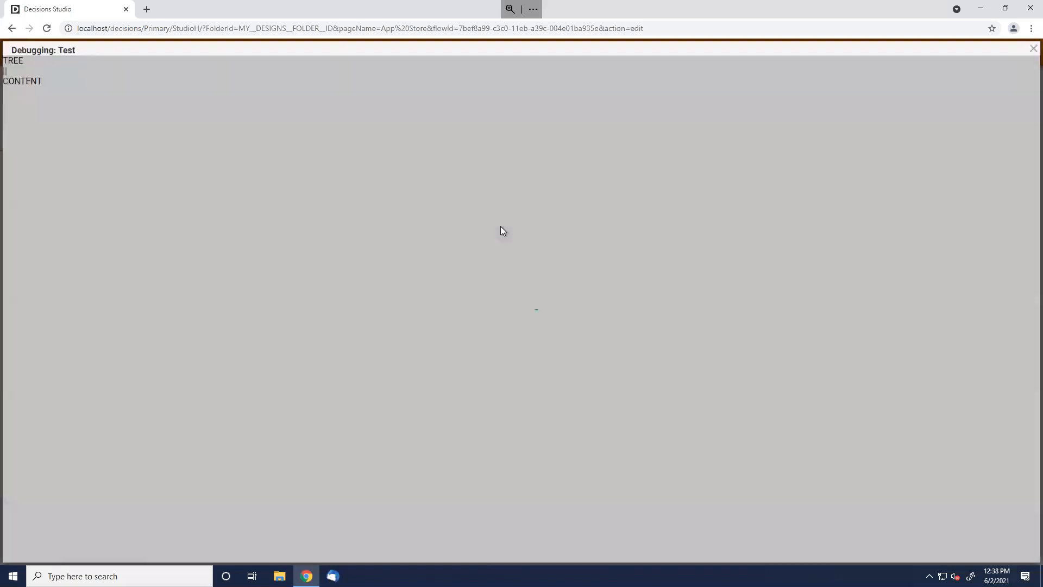
{"action": "left_click", "coordinate": [725, 314]}
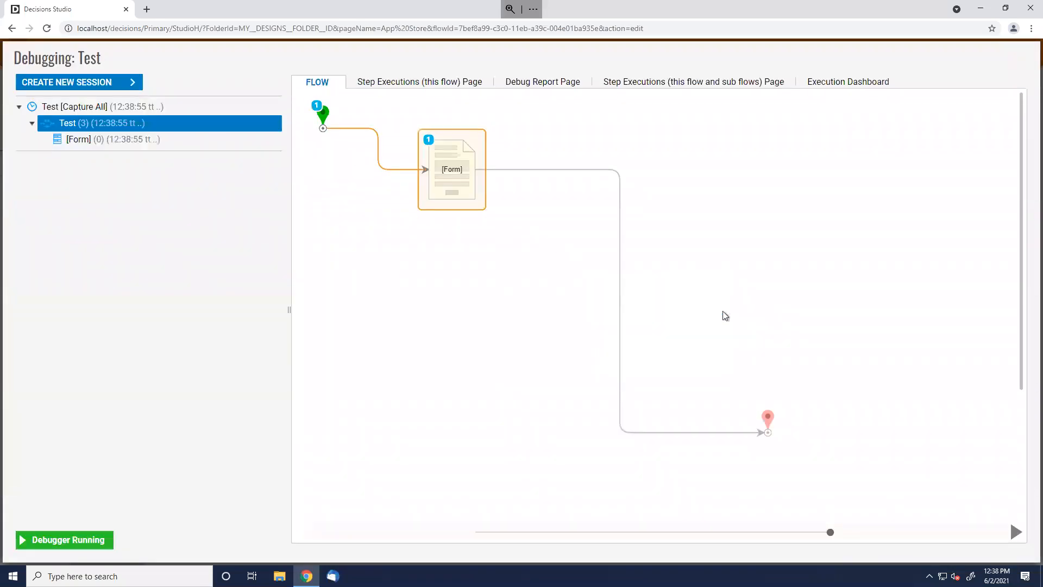
{"action": "left_click", "coordinate": [499, 298]}
{"action": "left_click", "coordinate": [426, 314]}
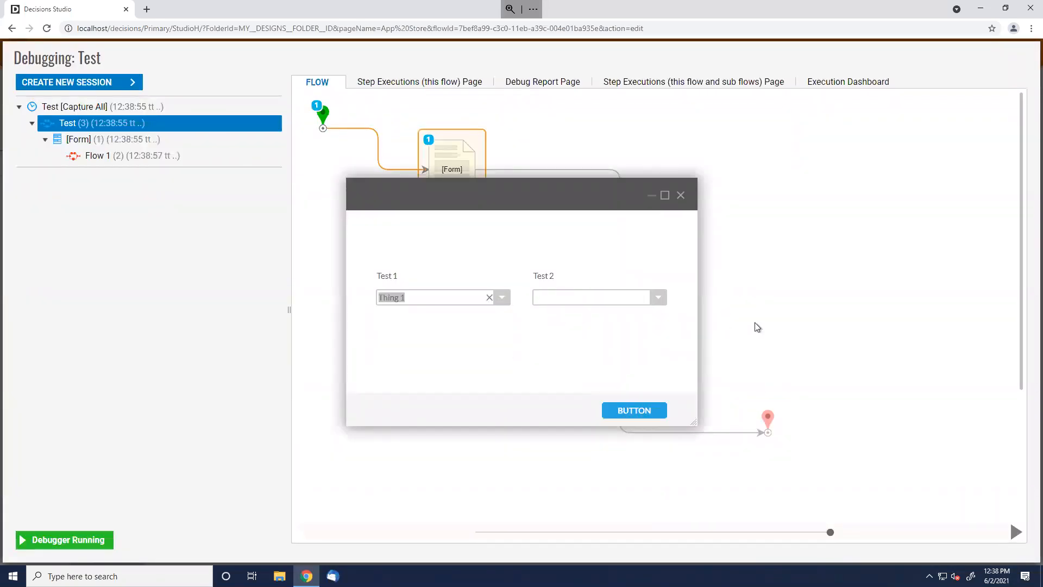
{"action": "left_click", "coordinate": [658, 297]}
{"action": "left_click", "coordinate": [662, 300]}
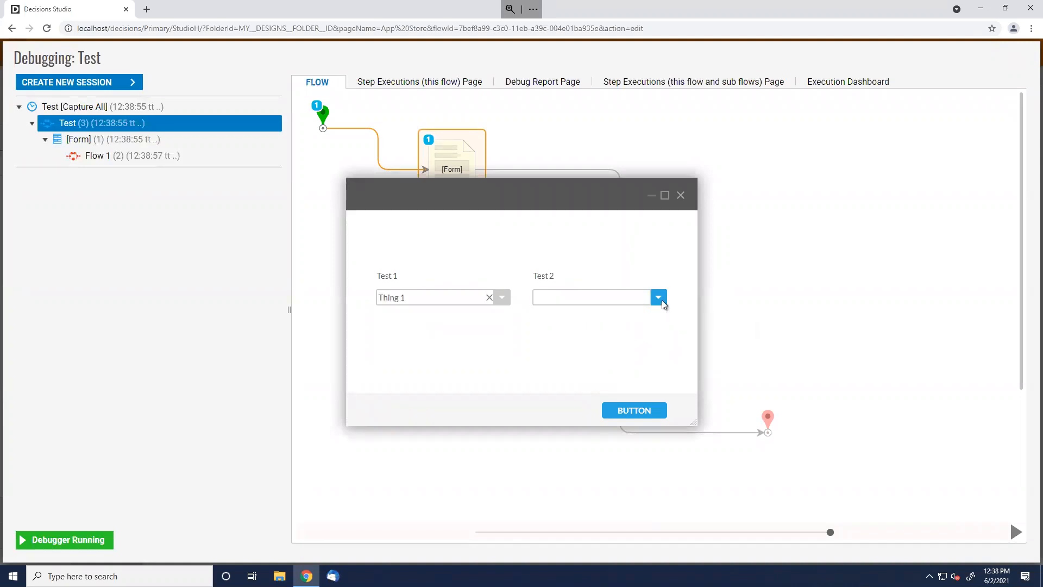
{"action": "left_click", "coordinate": [680, 195]}
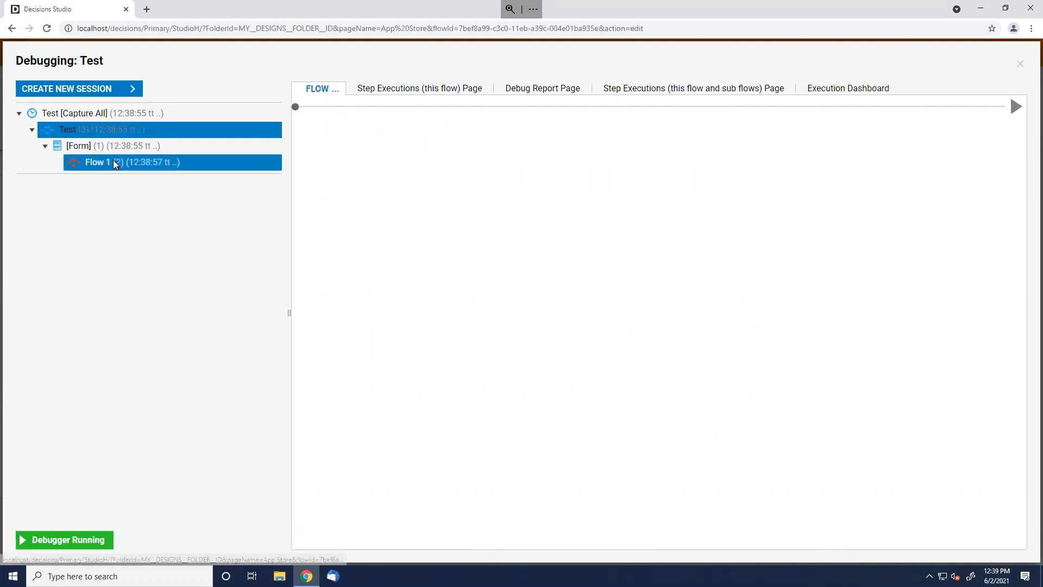
Inspect the End step's exception details for the failed execution and close the debugger
{"action": "left_click", "coordinate": [770, 434]}
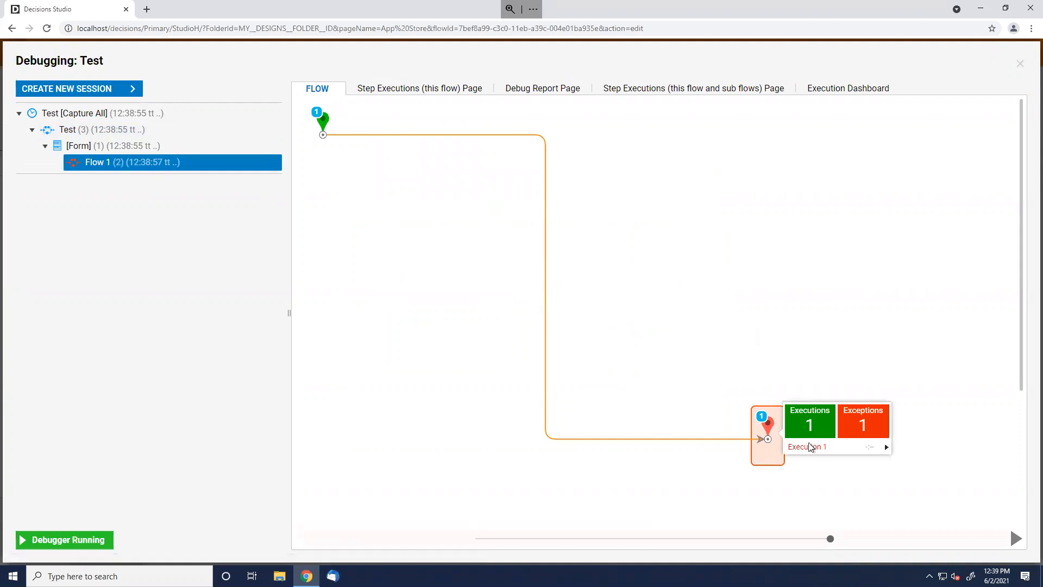
{"action": "mouse_move", "coordinate": [808, 446]}
{"action": "left_click", "coordinate": [921, 450]}
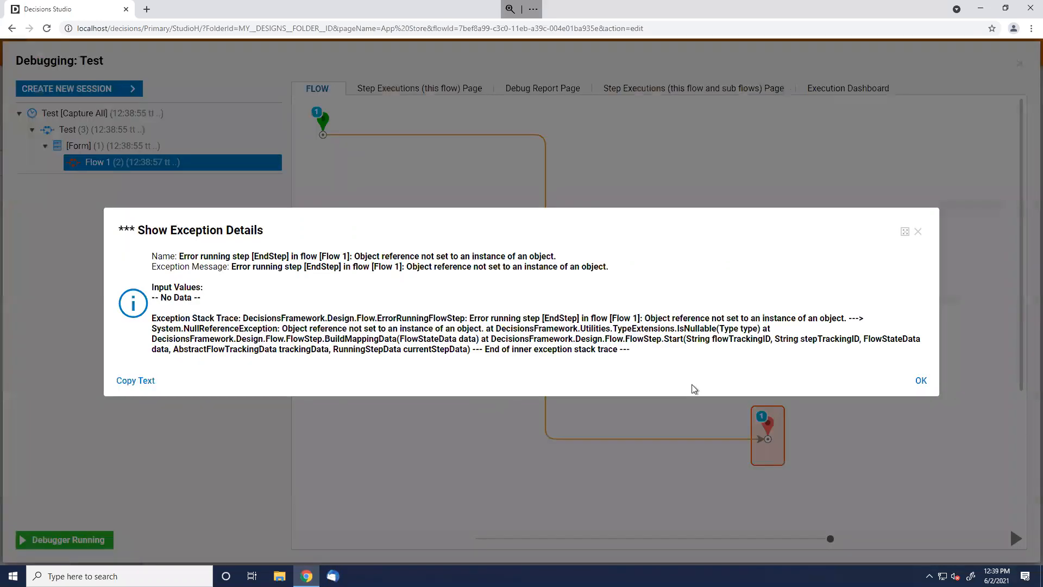
{"action": "left_click", "coordinate": [918, 385]}
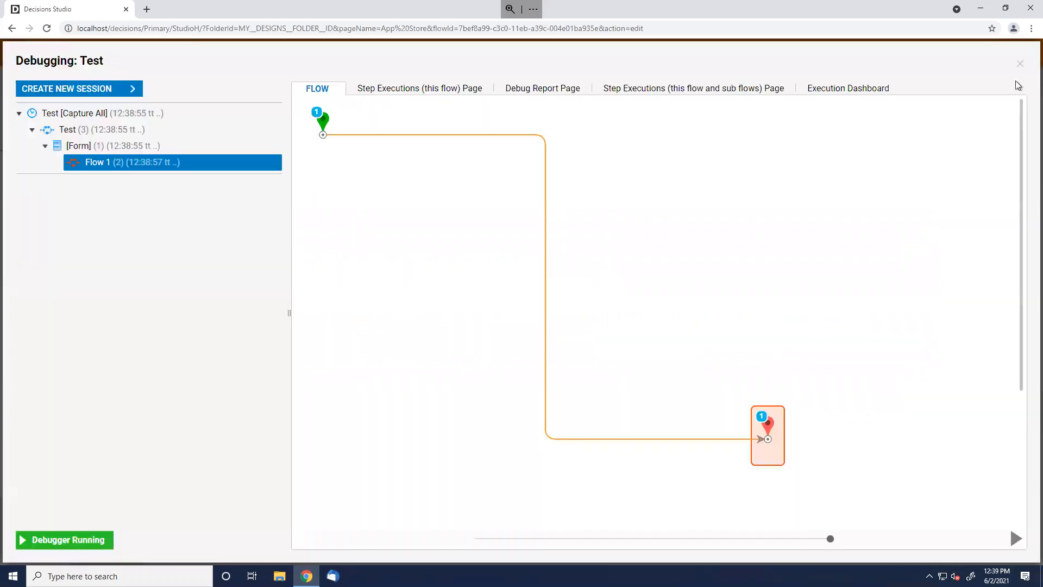
{"action": "left_click", "coordinate": [1020, 64]}
Go from Form 2's Test Flow data flow settings into Flow 1 and select its End step
{"action": "left_click", "coordinate": [172, 154]}
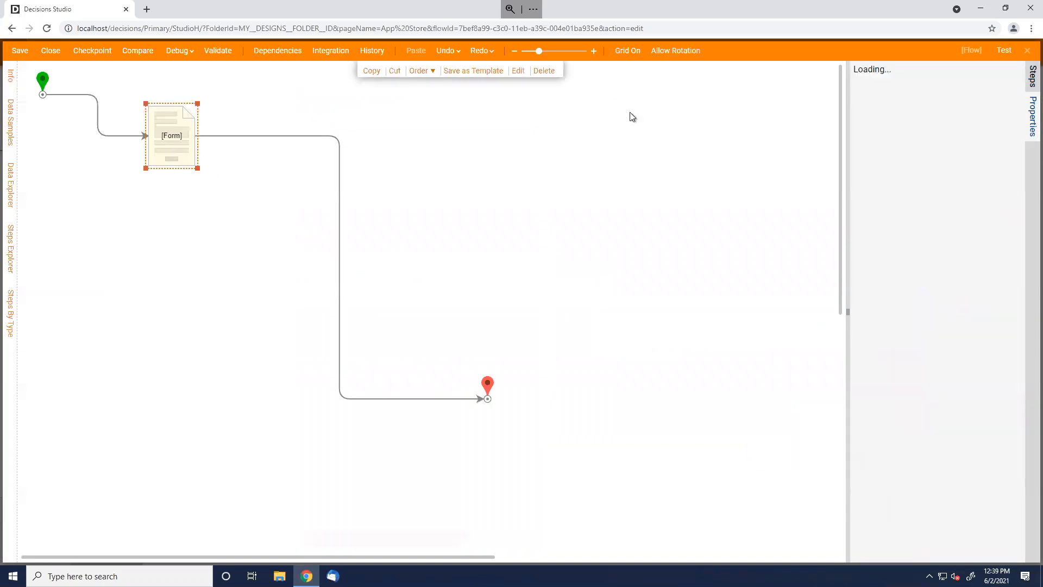
{"action": "left_click", "coordinate": [880, 95]}
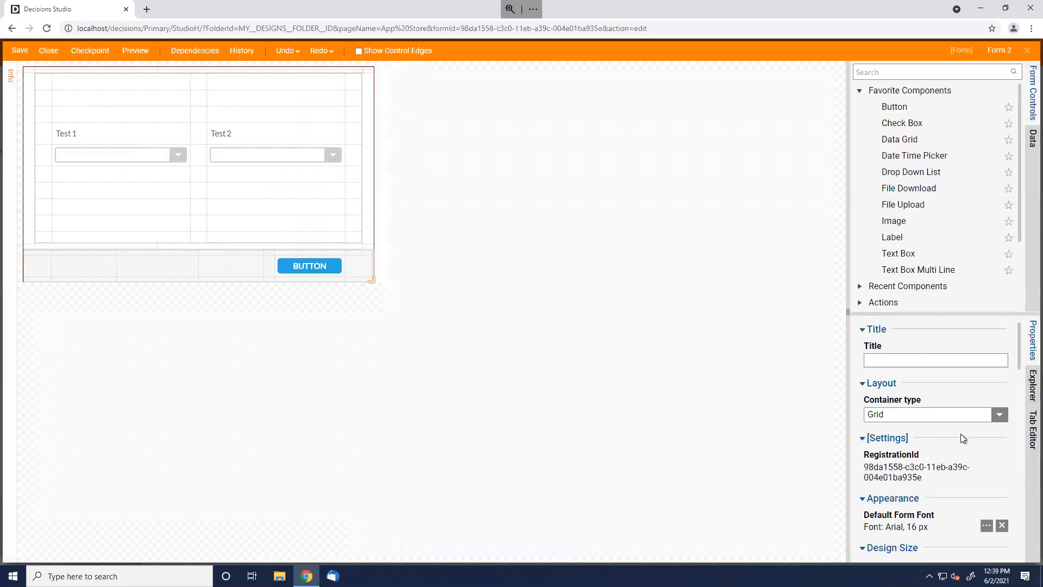
{"action": "scroll", "coordinate": [961, 434], "scroll_direction": "down", "scroll_amount": 5}
{"action": "scroll", "coordinate": [960, 434], "scroll_direction": "down", "scroll_amount": 3}
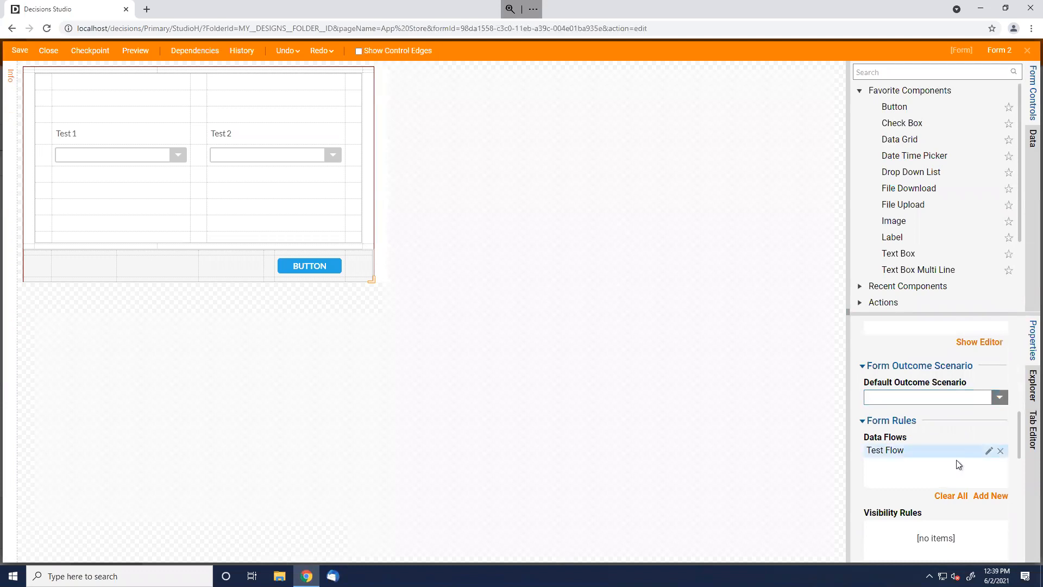
{"action": "left_click", "coordinate": [990, 452]}
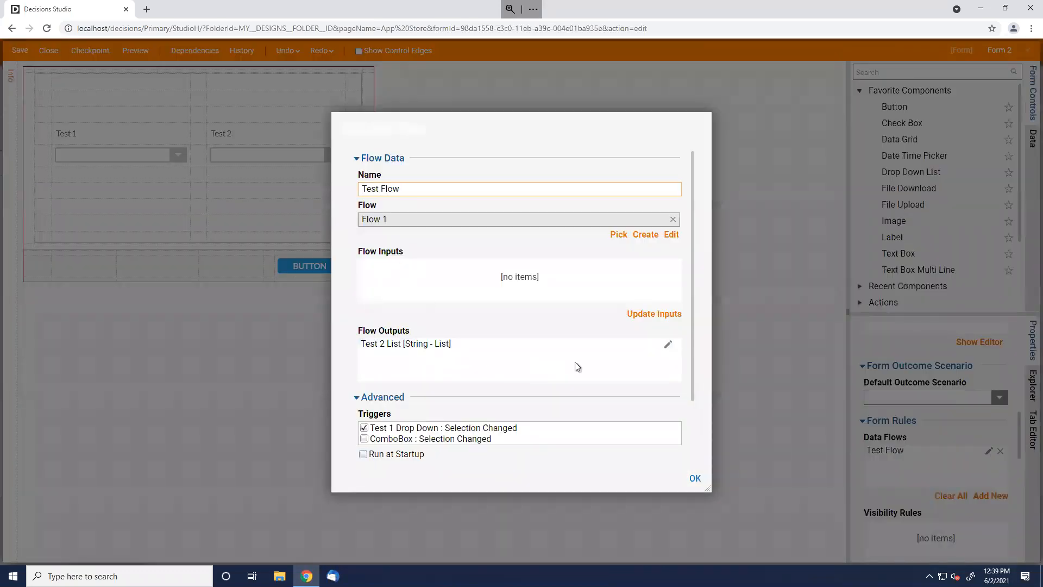
{"action": "left_click", "coordinate": [672, 235]}
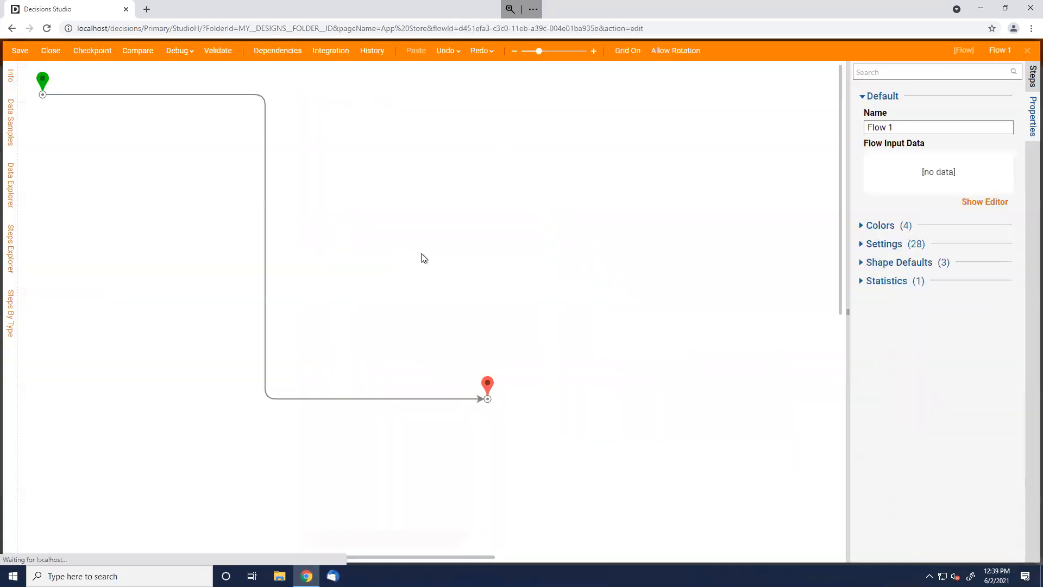
{"action": "left_click", "coordinate": [489, 388]}
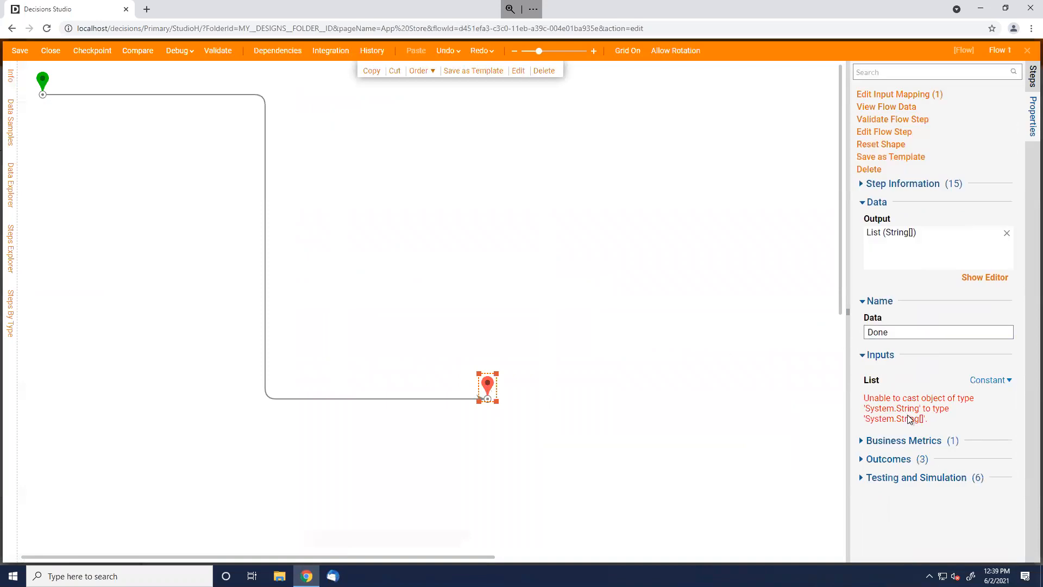
Replace the End step's List output with a list output named OutputList
{"action": "left_click", "coordinate": [995, 380]}
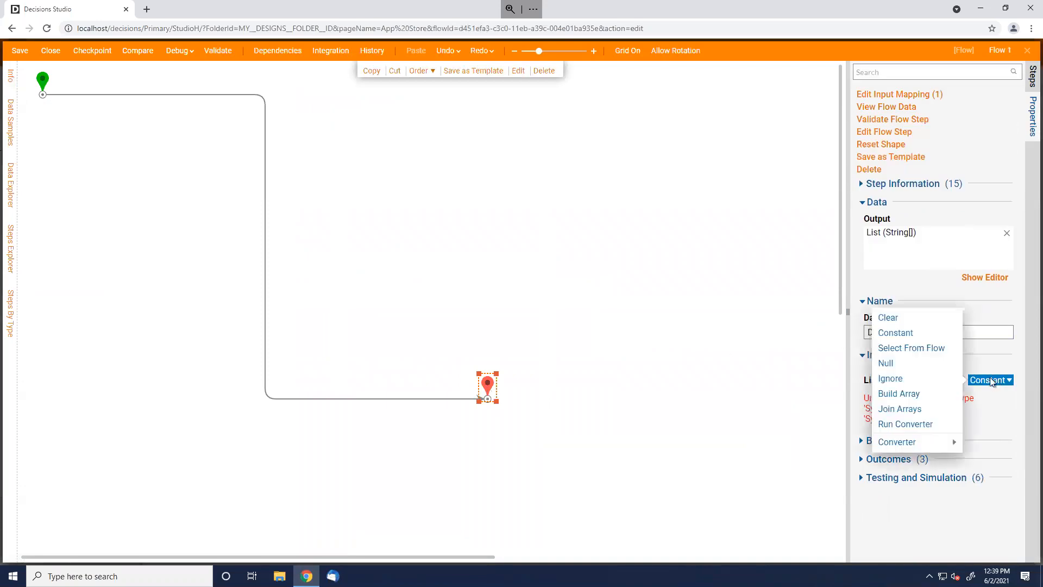
{"action": "left_click", "coordinate": [906, 318]}
{"action": "left_click", "coordinate": [1006, 233]}
{"action": "left_click", "coordinate": [985, 278]}
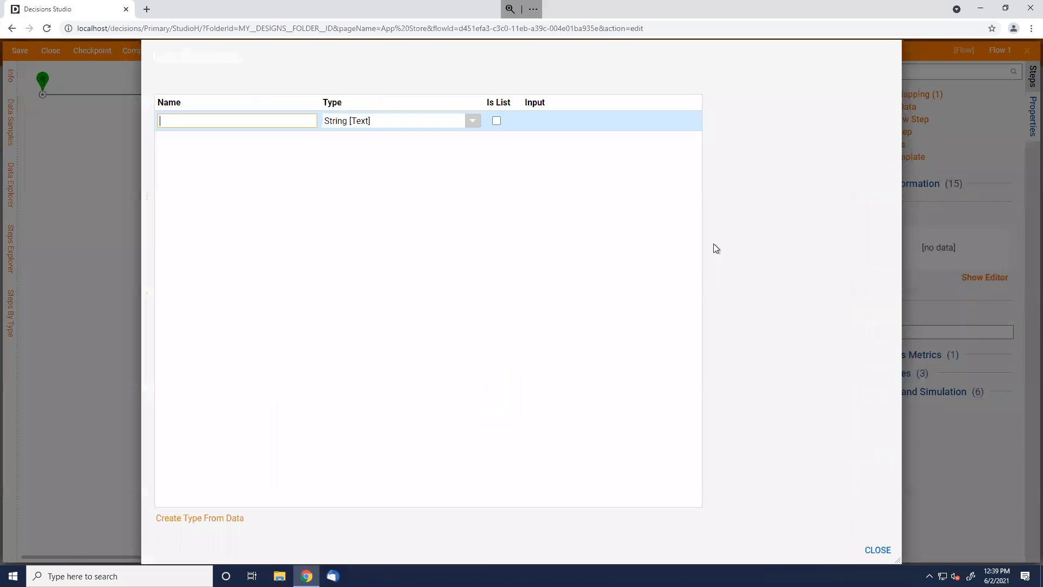
{"action": "type", "text": "OutputList"}
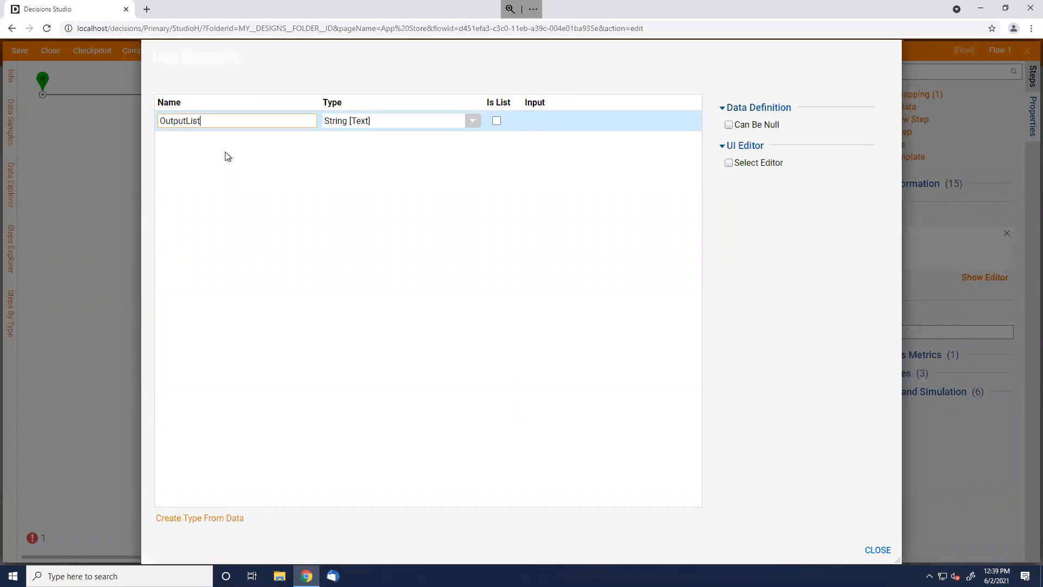
{"action": "left_click", "coordinate": [496, 121]}
{"action": "left_click", "coordinate": [496, 120]}
{"action": "left_click", "coordinate": [897, 550]}
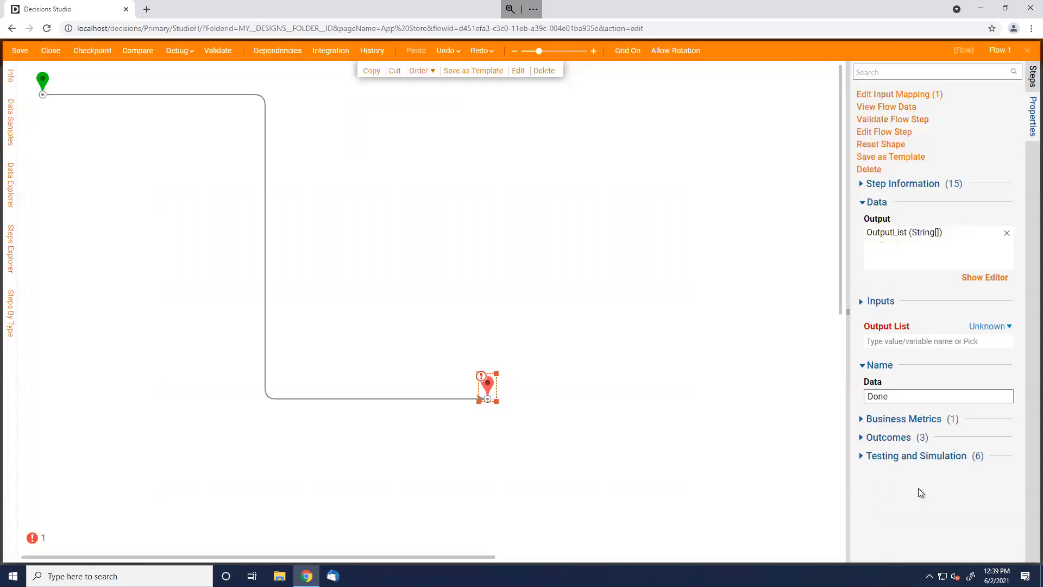
Set Output List to the constant values One through Five, one per line
{"action": "left_click", "coordinate": [975, 324]}
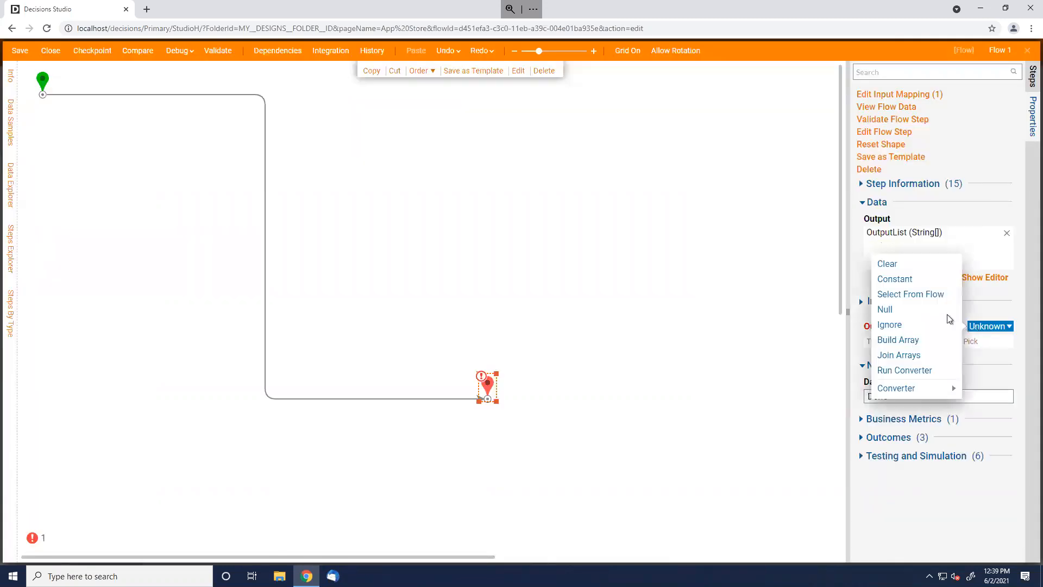
{"action": "left_click", "coordinate": [918, 279]}
{"action": "left_click", "coordinate": [932, 368]}
{"action": "type", "text": "One"}
{"action": "key", "text": "Return"}
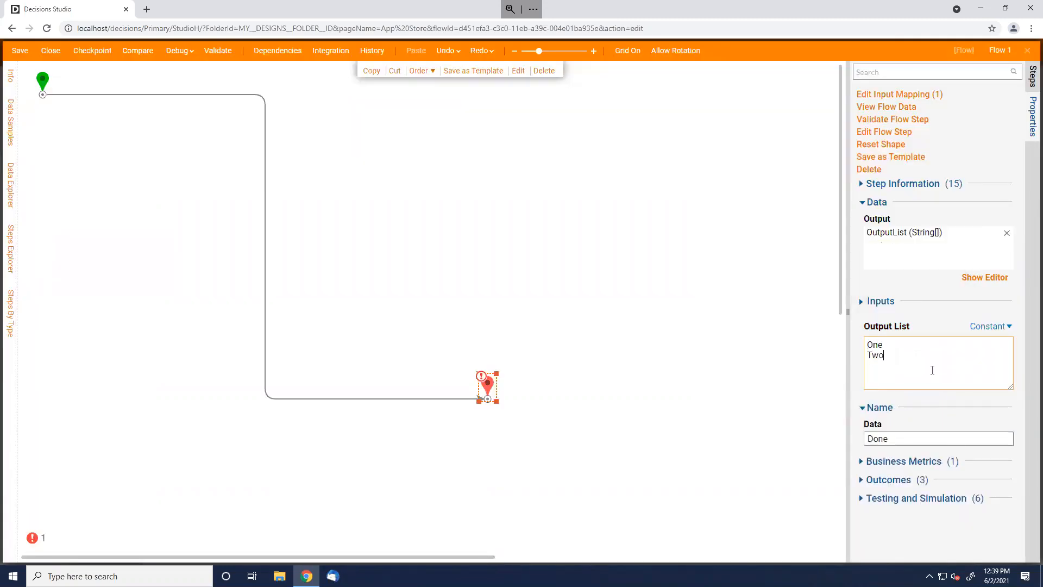
{"action": "key", "text": "Return"}
{"action": "type", "text": "Five"}
{"action": "left_click", "coordinate": [496, 290]}
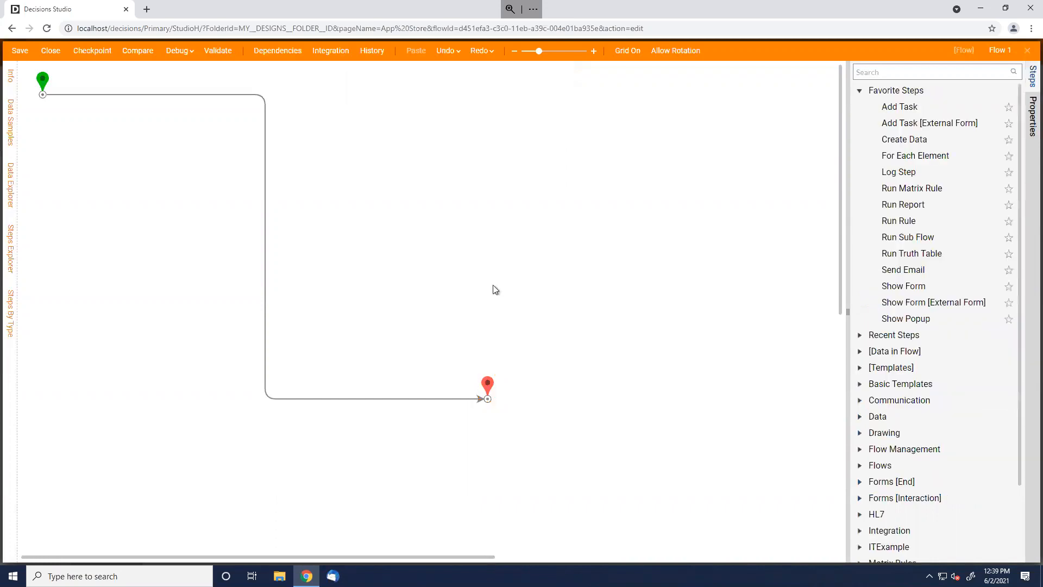
Save and close Flow 1, confirm the Flow Data settings, then save and close Form 2
{"action": "left_click", "coordinate": [1027, 50]}
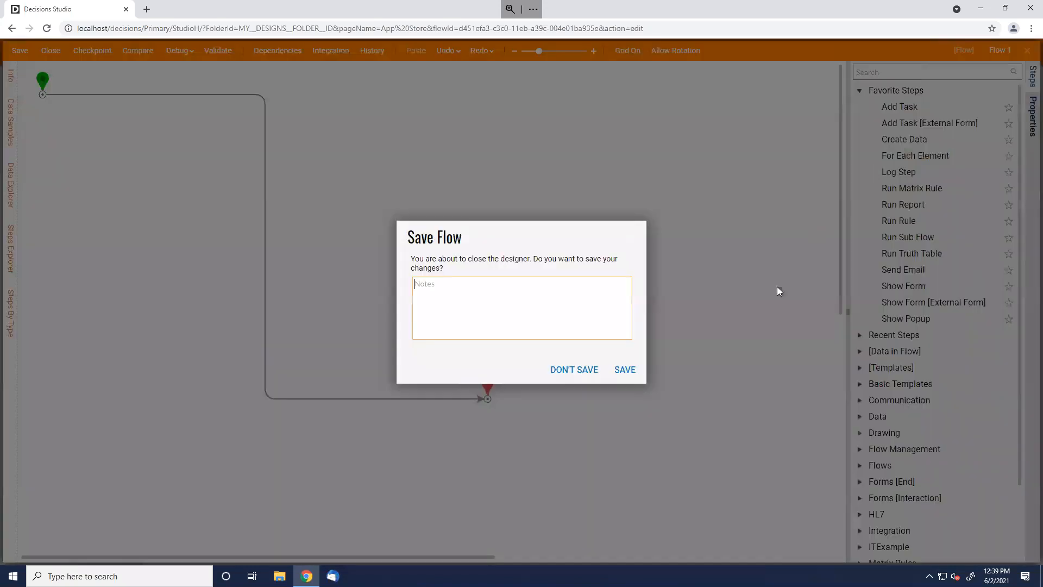
{"action": "left_click", "coordinate": [633, 373]}
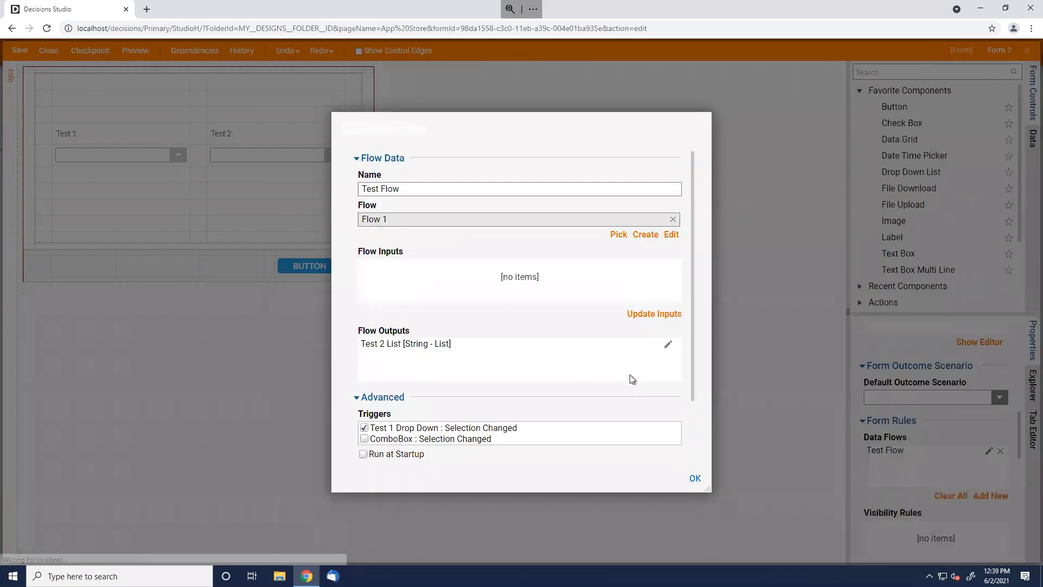
{"action": "left_click", "coordinate": [693, 479]}
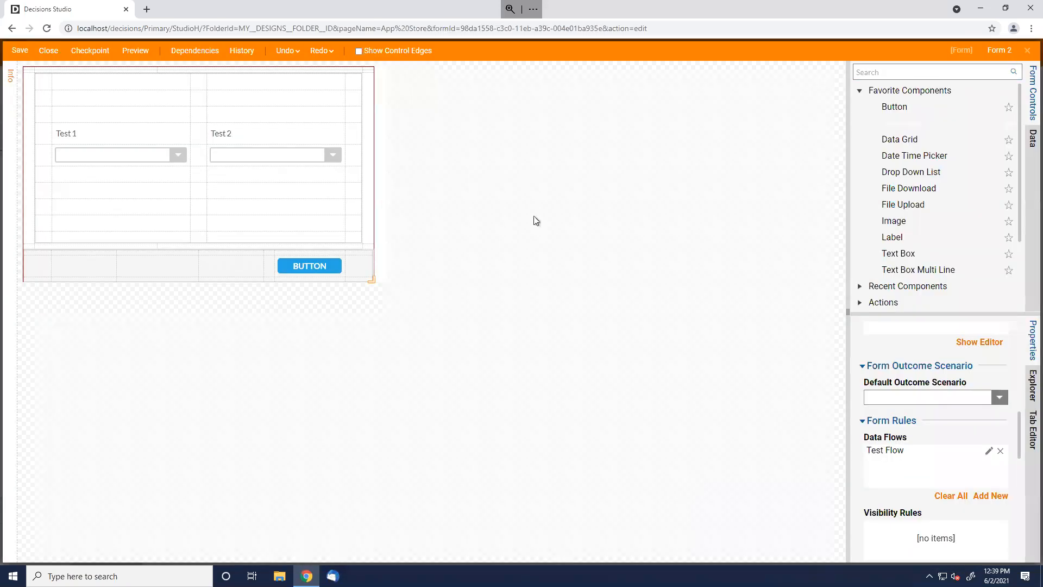
{"action": "left_click", "coordinate": [275, 151]}
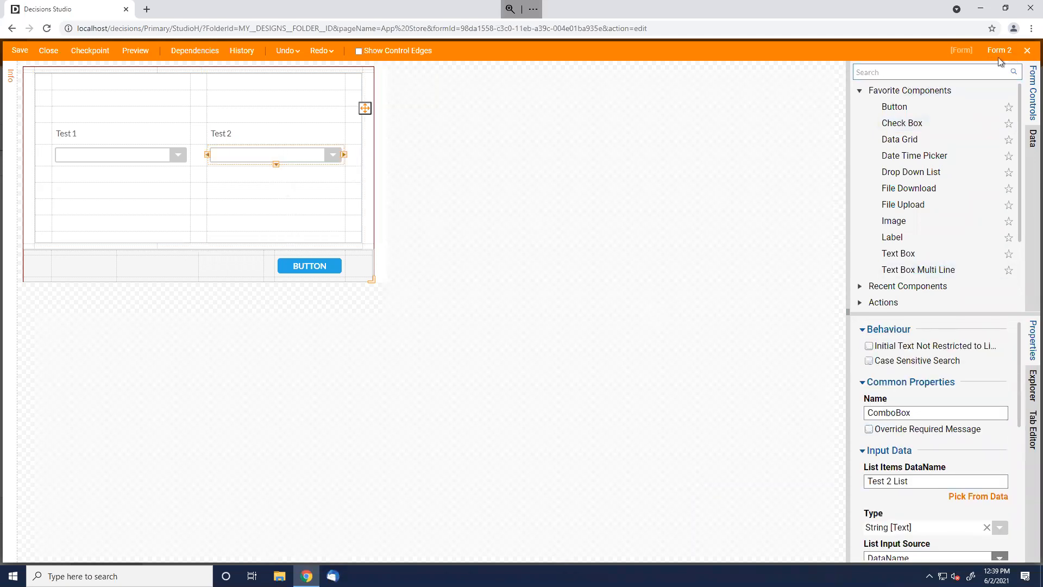
{"action": "left_click", "coordinate": [1032, 51]}
{"action": "left_click", "coordinate": [624, 371]}
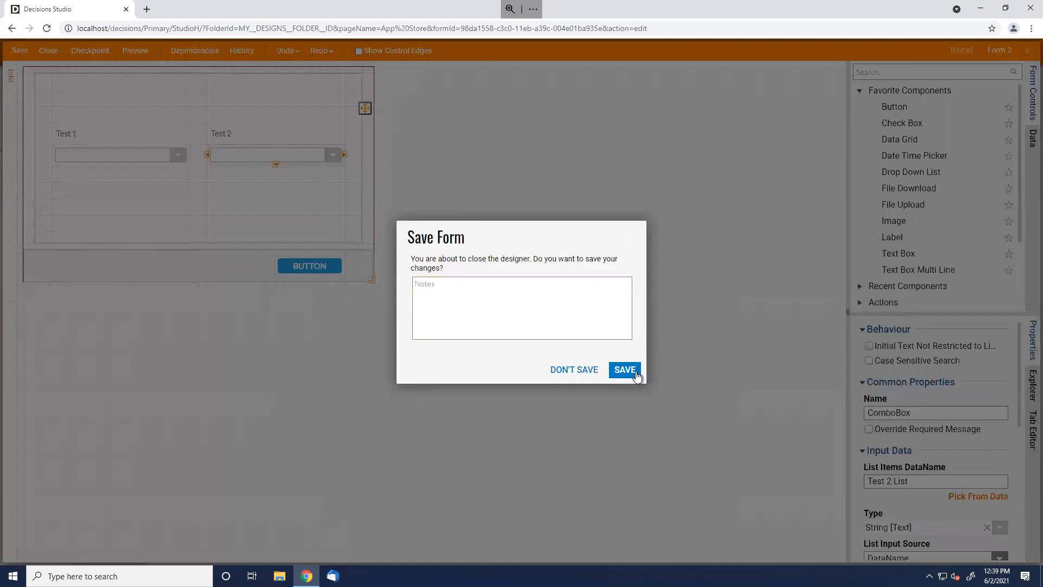
Run a full debug of the Test flow, choosing Thing 1 for Test 1 and checking Test 2's choices
{"action": "left_click", "coordinate": [169, 54]}
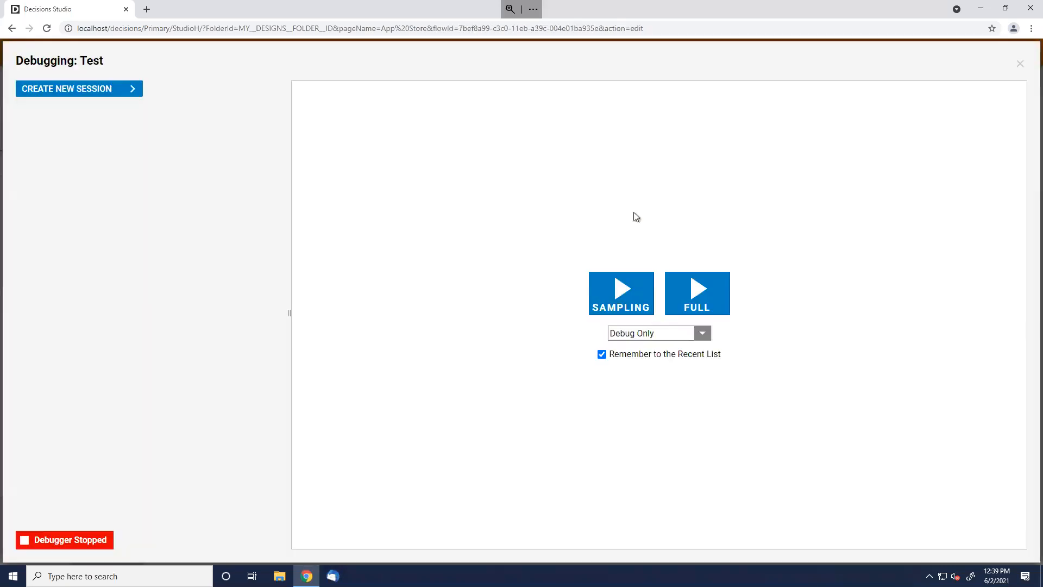
{"action": "left_click", "coordinate": [717, 314]}
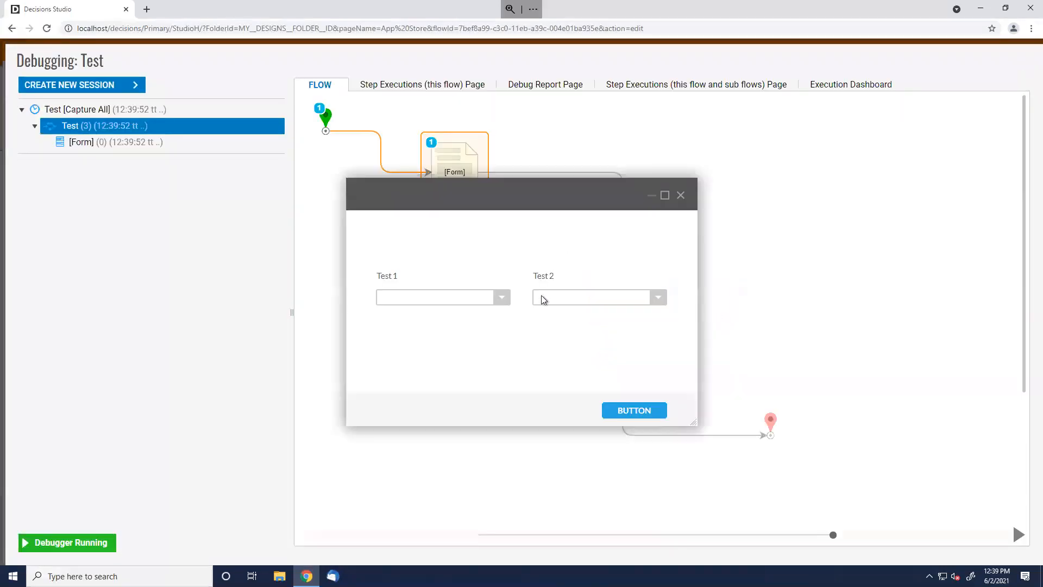
{"action": "left_click", "coordinate": [493, 299]}
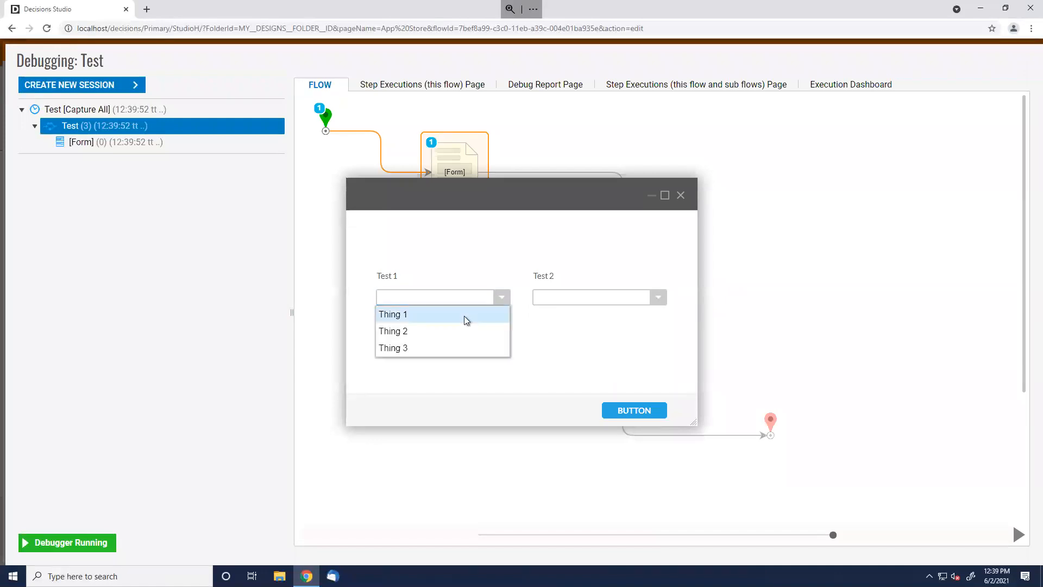
{"action": "left_click", "coordinate": [464, 315]}
{"action": "left_click", "coordinate": [660, 299]}
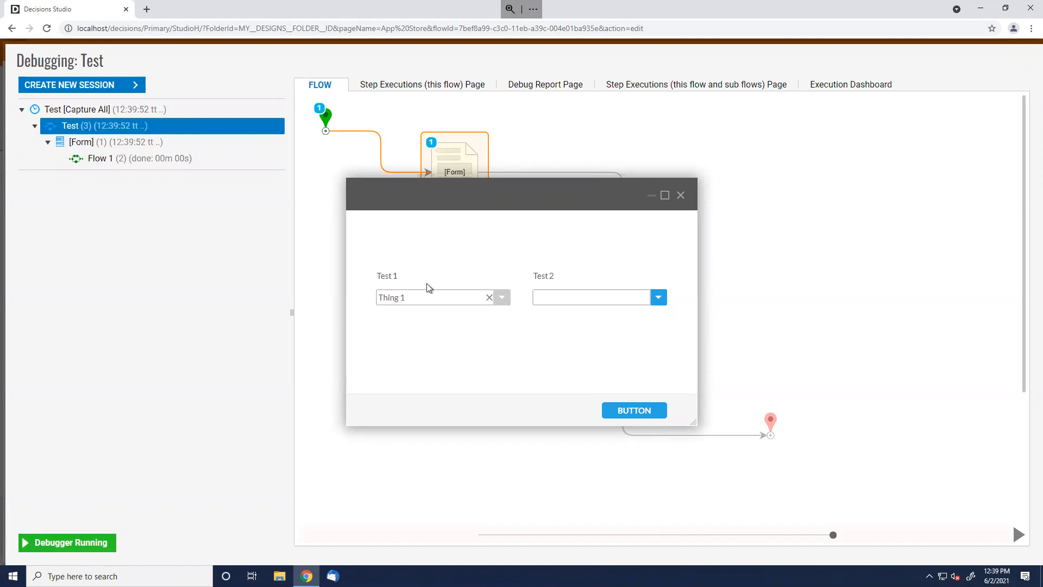
Inspect Flow 1's end step data to confirm it outputs One to Five, then close the form
{"action": "left_click", "coordinate": [119, 159]}
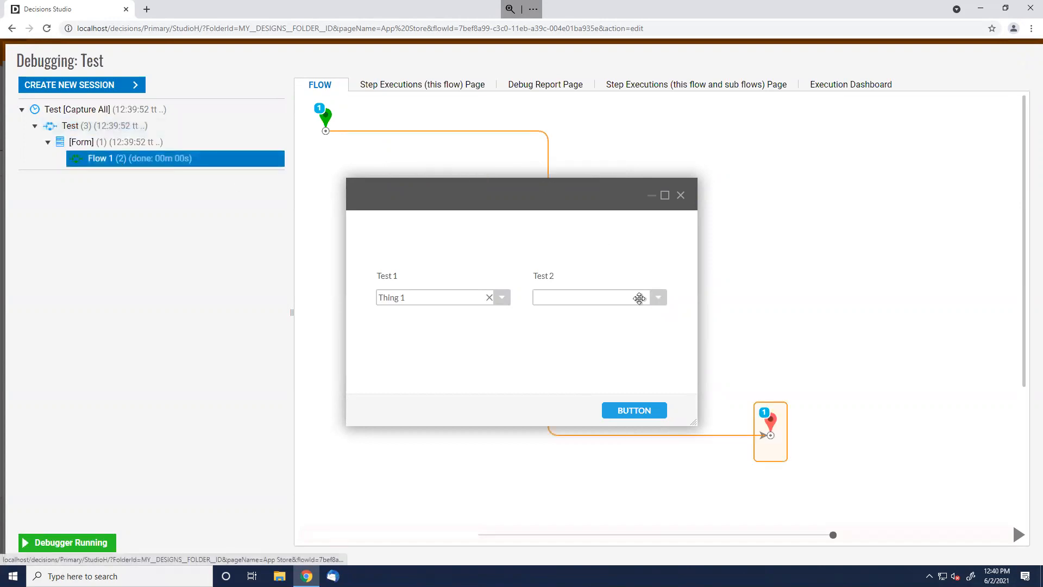
{"action": "left_click", "coordinate": [772, 420]}
{"action": "left_click", "coordinate": [836, 442]}
{"action": "left_click", "coordinate": [930, 453]}
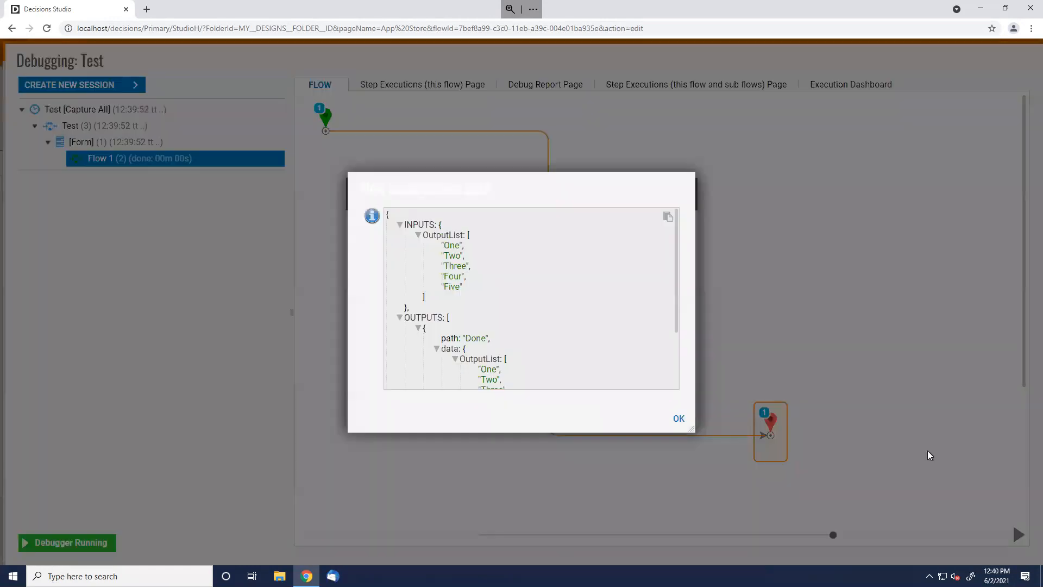
{"action": "scroll", "coordinate": [641, 356], "scroll_direction": "down", "scroll_amount": 3}
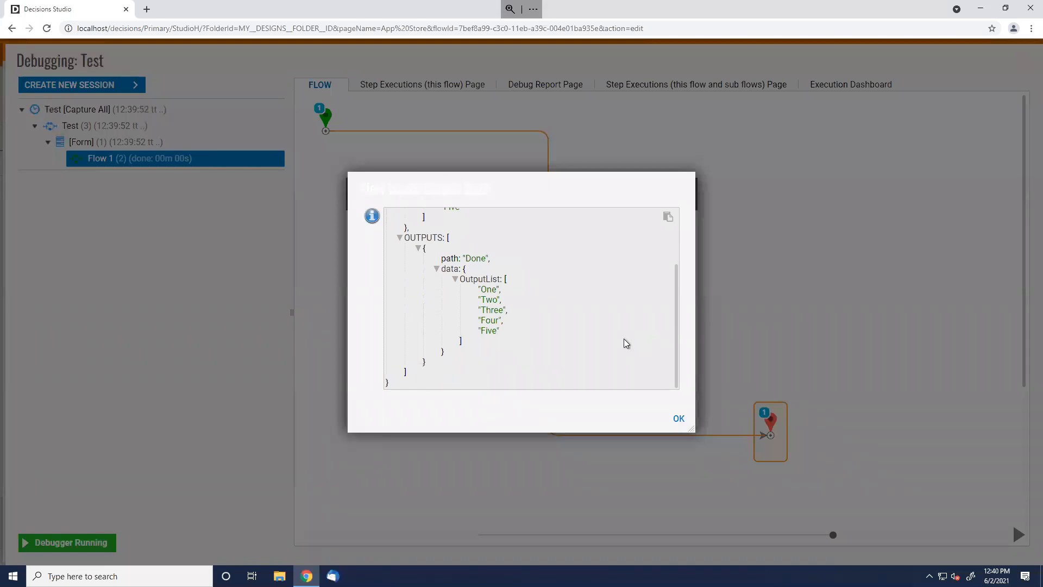
{"action": "left_click_drag", "start_coordinate": [519, 346], "coordinate": [477, 286]}
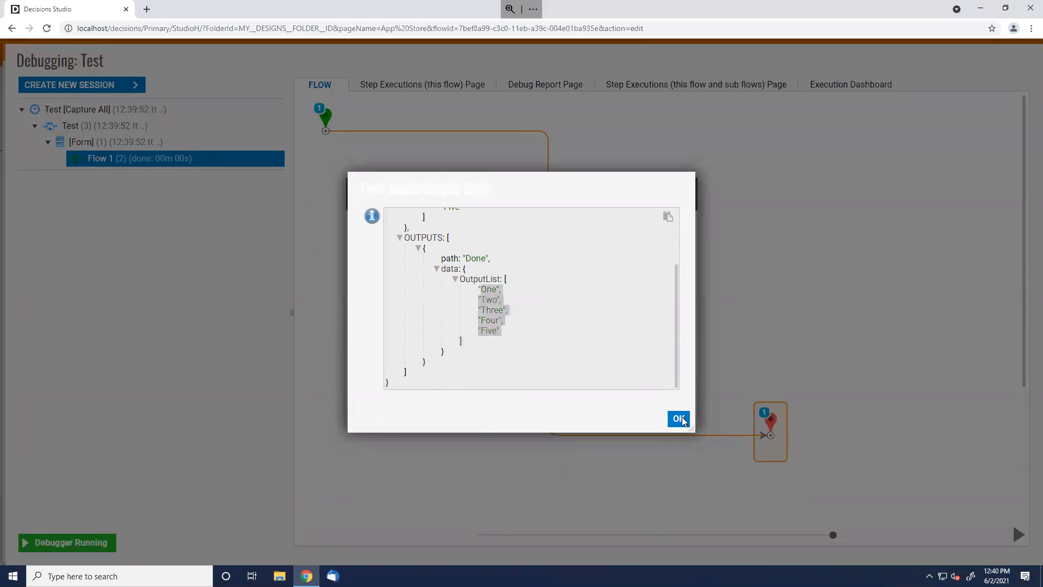
{"action": "left_click", "coordinate": [679, 419]}
{"action": "left_click", "coordinate": [681, 196]}
Reopen Form 2 and inspect the Test 2 drop-down's List Items DataName
{"action": "left_click", "coordinate": [1030, 64]}
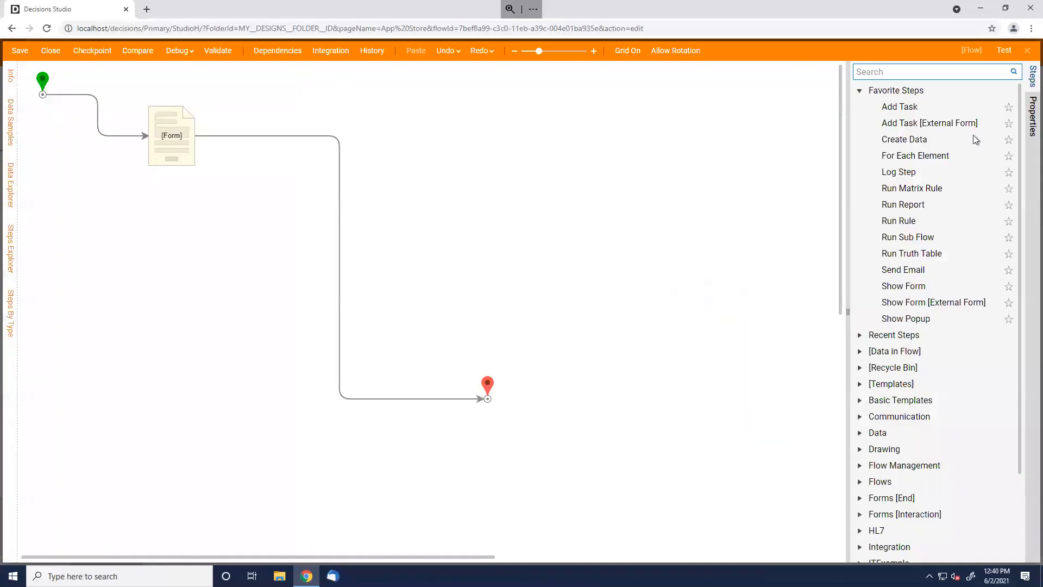
{"action": "left_click", "coordinate": [176, 150]}
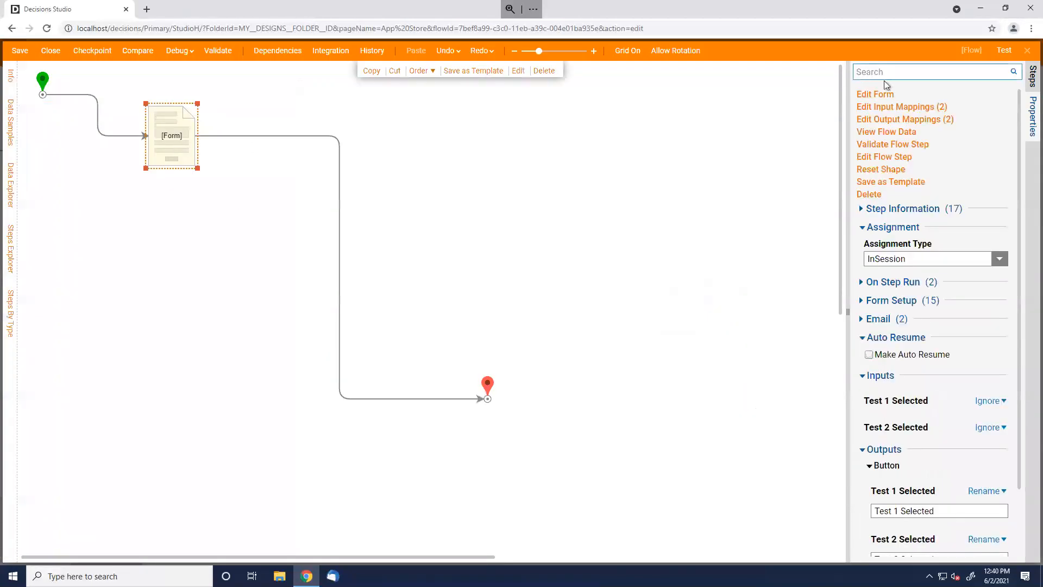
{"action": "left_click", "coordinate": [885, 93]}
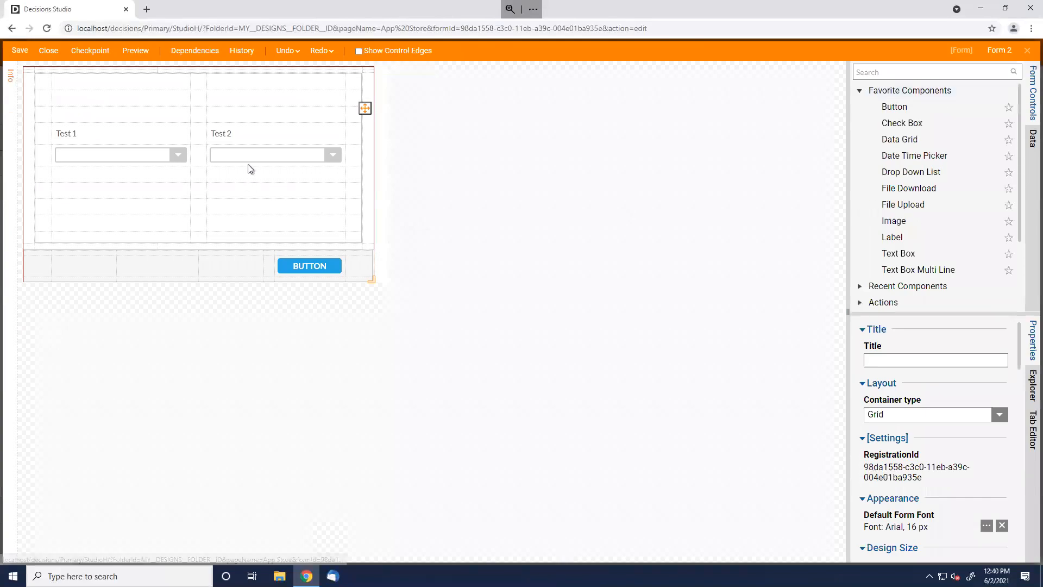
{"action": "left_click", "coordinate": [259, 165]}
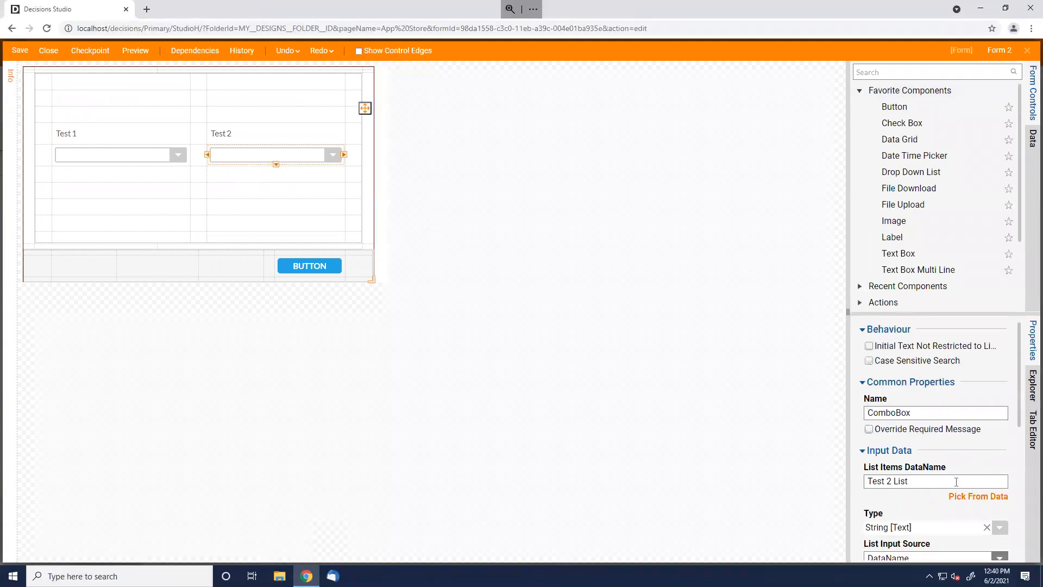
{"action": "left_click", "coordinate": [926, 481]}
{"action": "key", "text": "ctrl+c"}
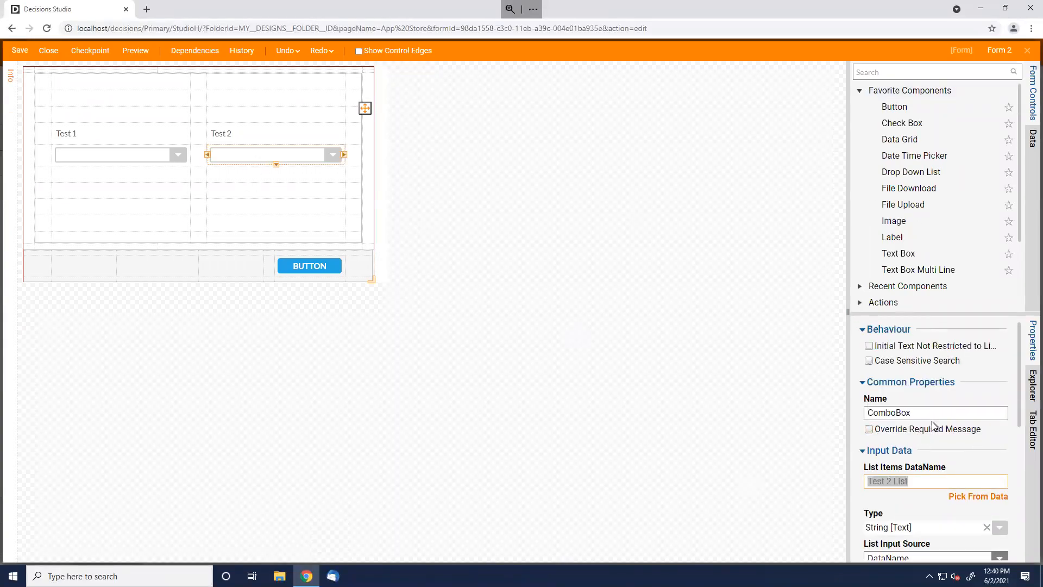
{"action": "scroll", "coordinate": [917, 505], "scroll_direction": "down", "scroll_amount": 1}
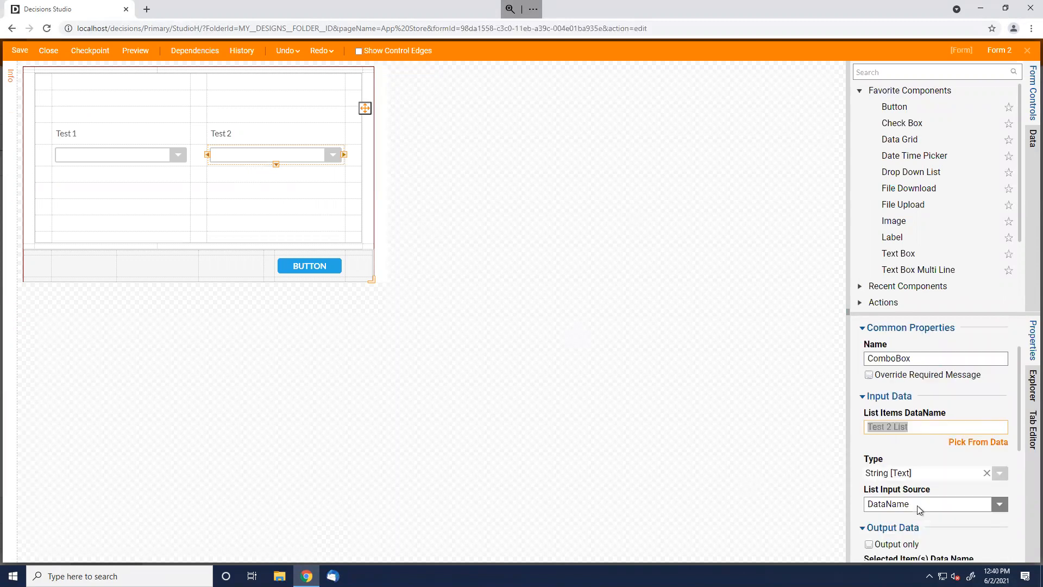
{"action": "scroll", "coordinate": [911, 522], "scroll_direction": "down", "scroll_amount": 1}
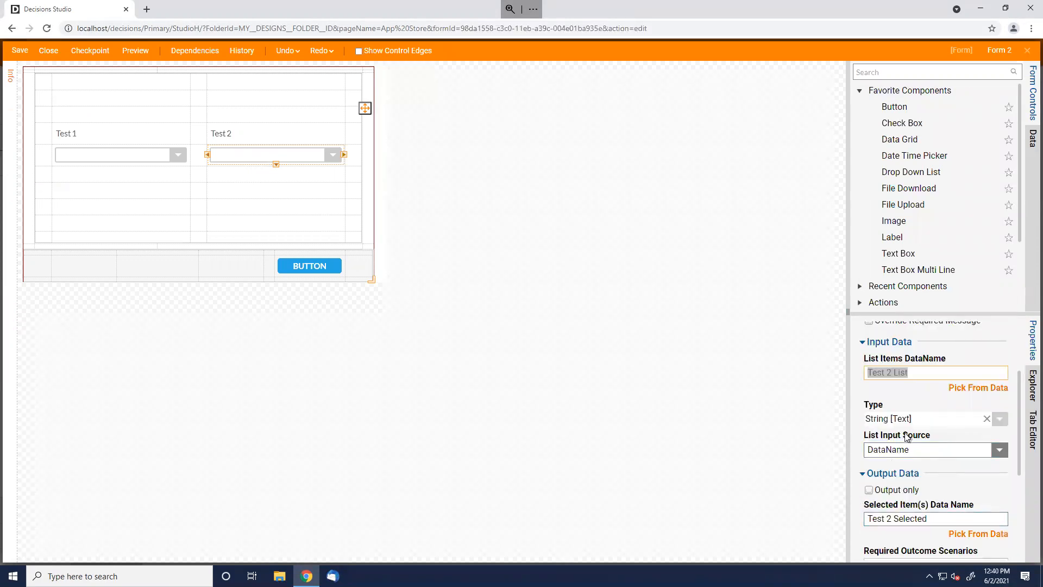
Re-enter Test 2 List as the Test Flow data flow's output Form Data Name
{"action": "left_click", "coordinate": [599, 331]}
{"action": "scroll", "coordinate": [962, 460], "scroll_direction": "down", "scroll_amount": 2}
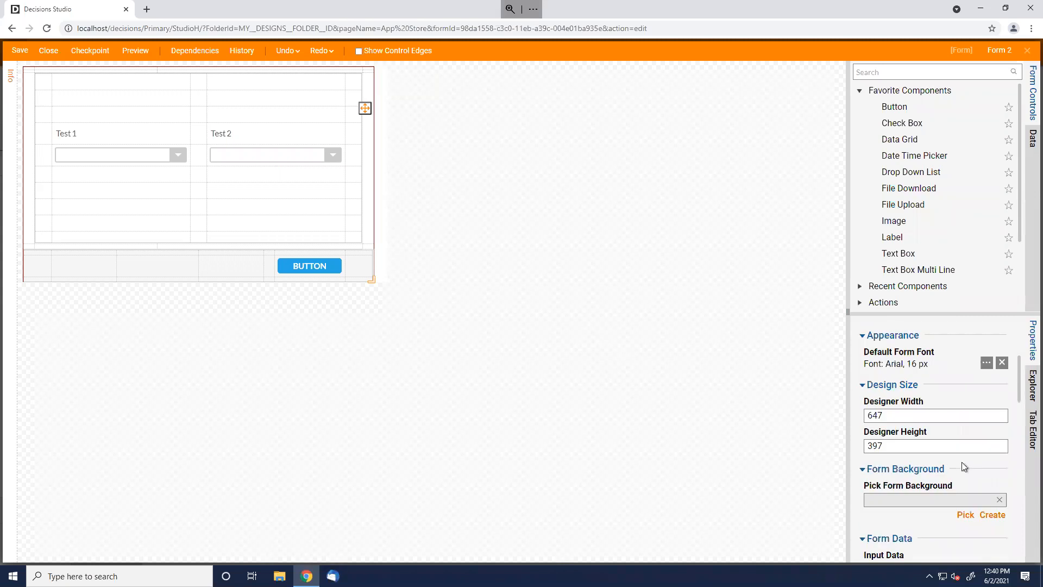
{"action": "scroll", "coordinate": [961, 462], "scroll_direction": "down", "scroll_amount": 2}
{"action": "scroll", "coordinate": [956, 506], "scroll_direction": "down", "scroll_amount": 2}
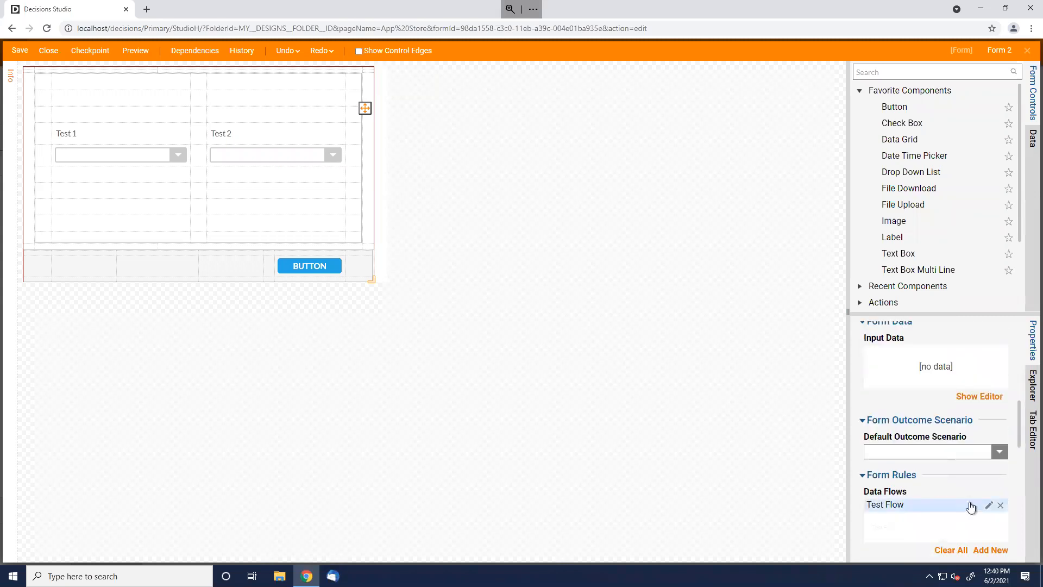
{"action": "left_click", "coordinate": [988, 505]}
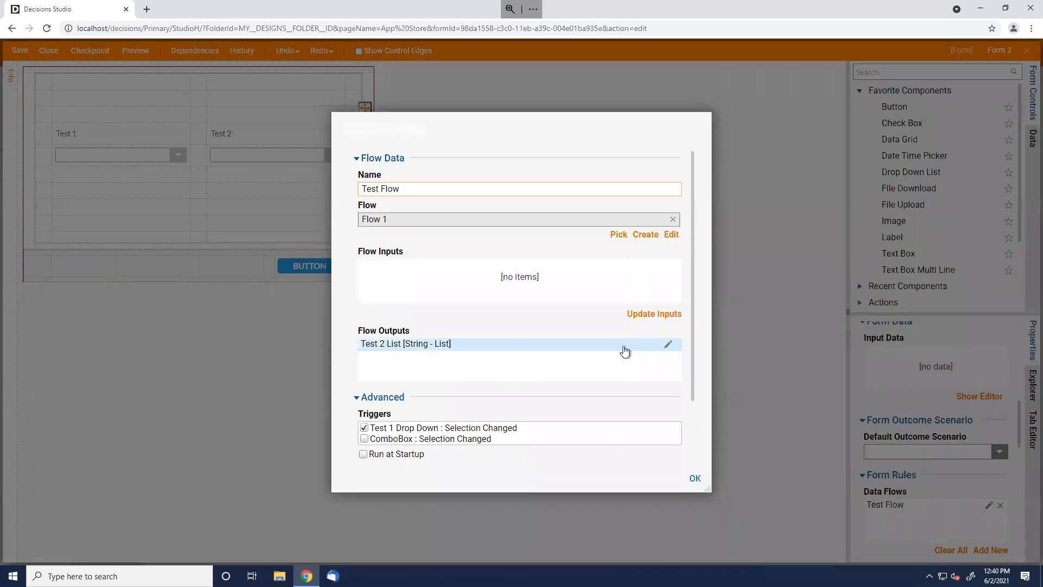
{"action": "left_click", "coordinate": [668, 343]}
{"action": "left_click_drag", "start_coordinate": [433, 320], "coordinate": [215, 307]}
{"action": "key", "text": "ctrl+v"}
{"action": "left_click", "coordinate": [694, 477]}
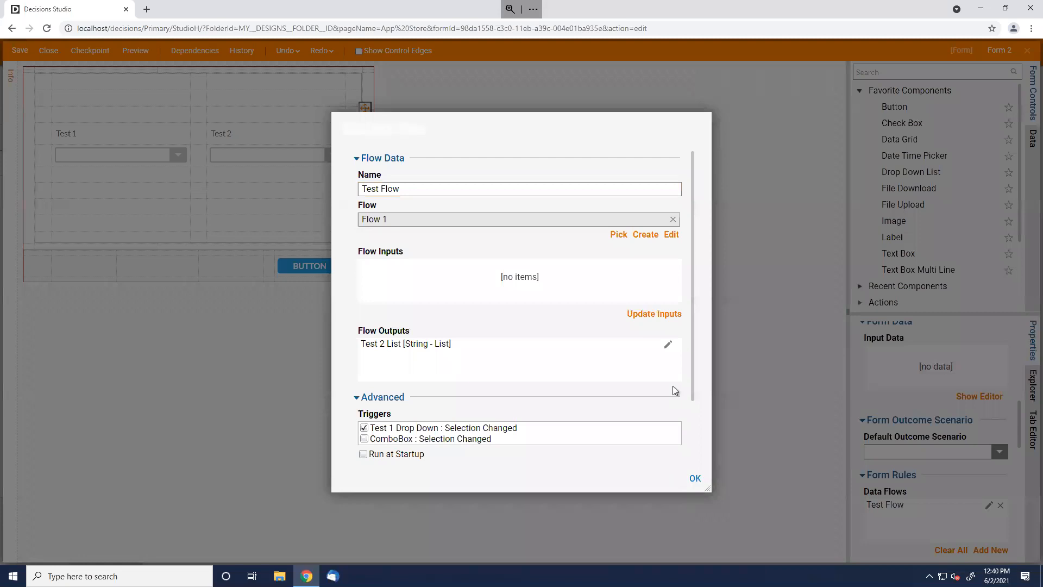
{"action": "scroll", "coordinate": [689, 373], "scroll_direction": "down", "scroll_amount": 1}
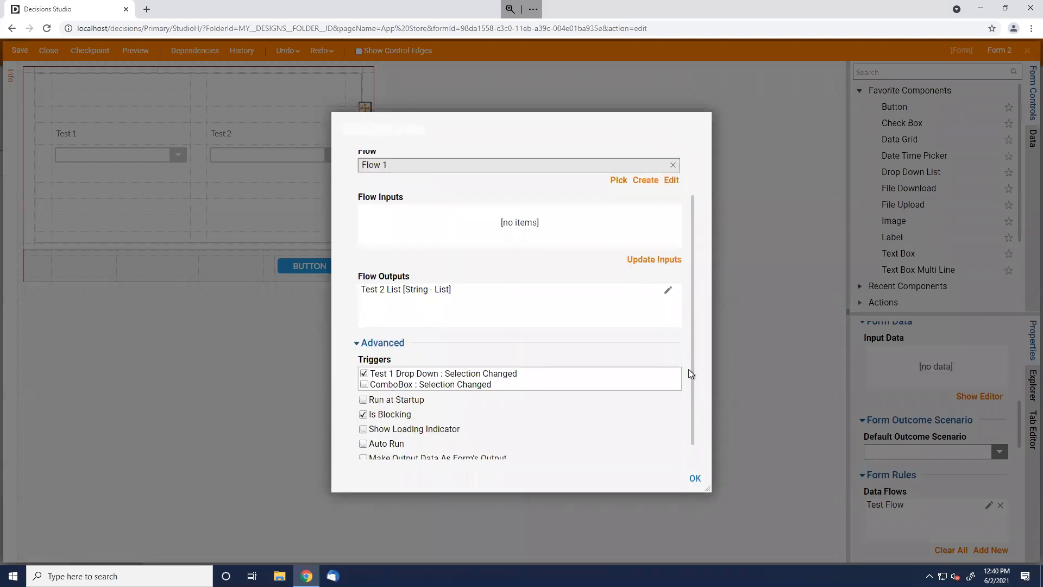
{"action": "scroll", "coordinate": [689, 374], "scroll_direction": "down", "scroll_amount": 1}
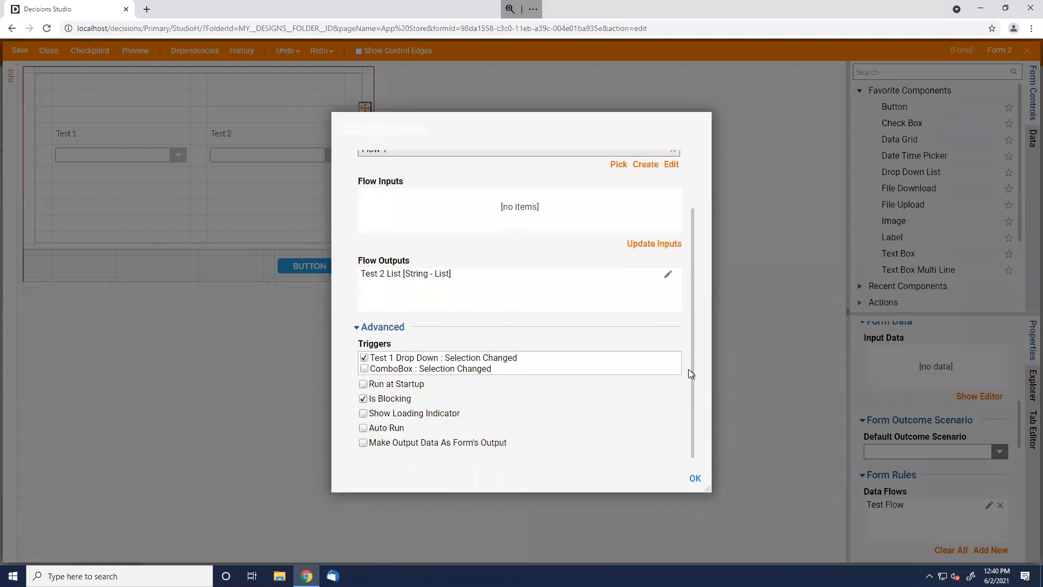
{"action": "left_click", "coordinate": [698, 481]}
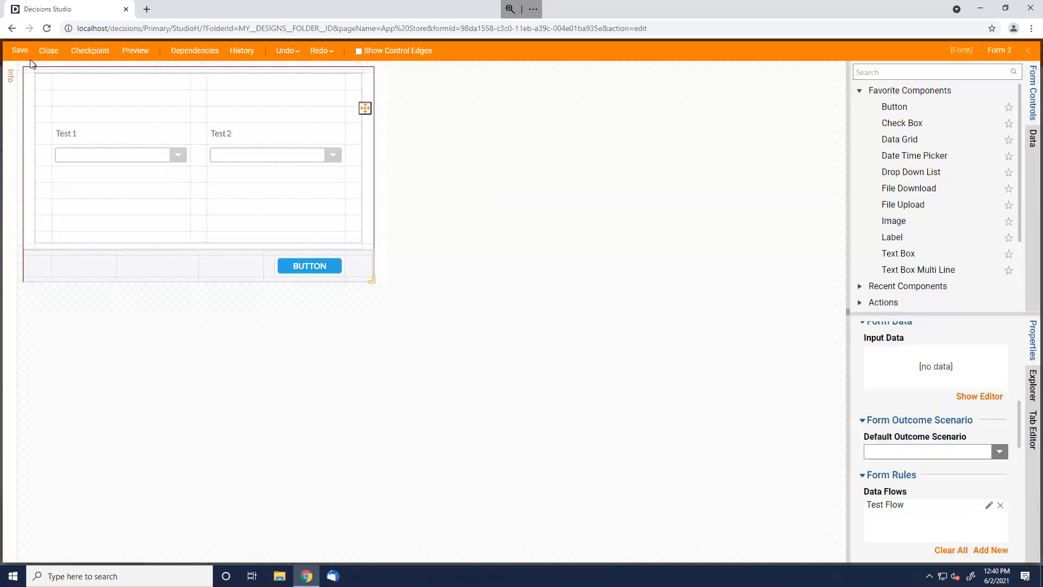
Save and close Form 2, then save the Test flow
{"action": "left_click", "coordinate": [20, 51]}
{"action": "left_click", "coordinate": [624, 364]}
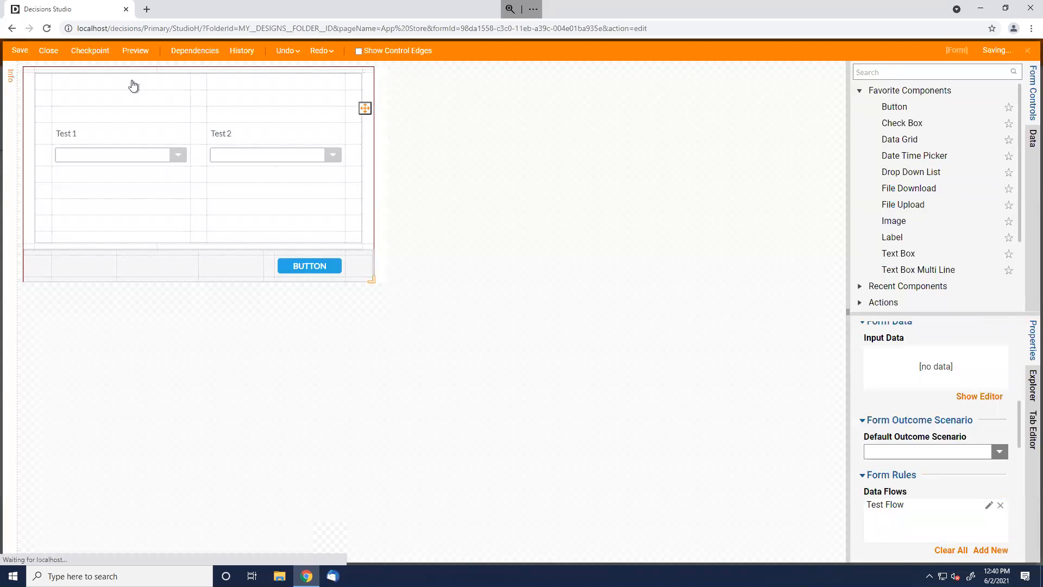
{"action": "left_click", "coordinate": [48, 51]}
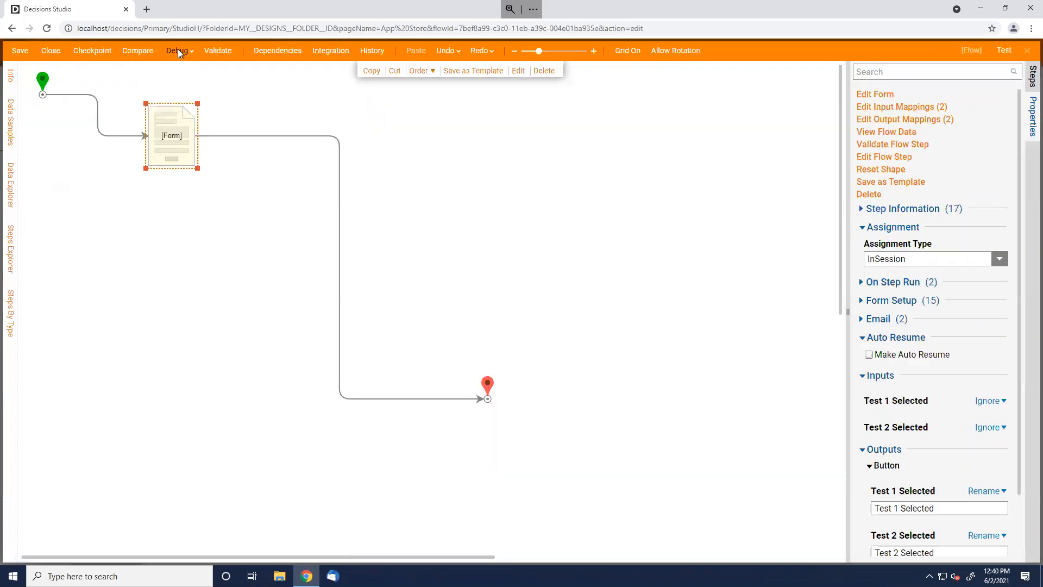
{"action": "left_click", "coordinate": [235, 101]}
{"action": "left_click", "coordinate": [20, 51]}
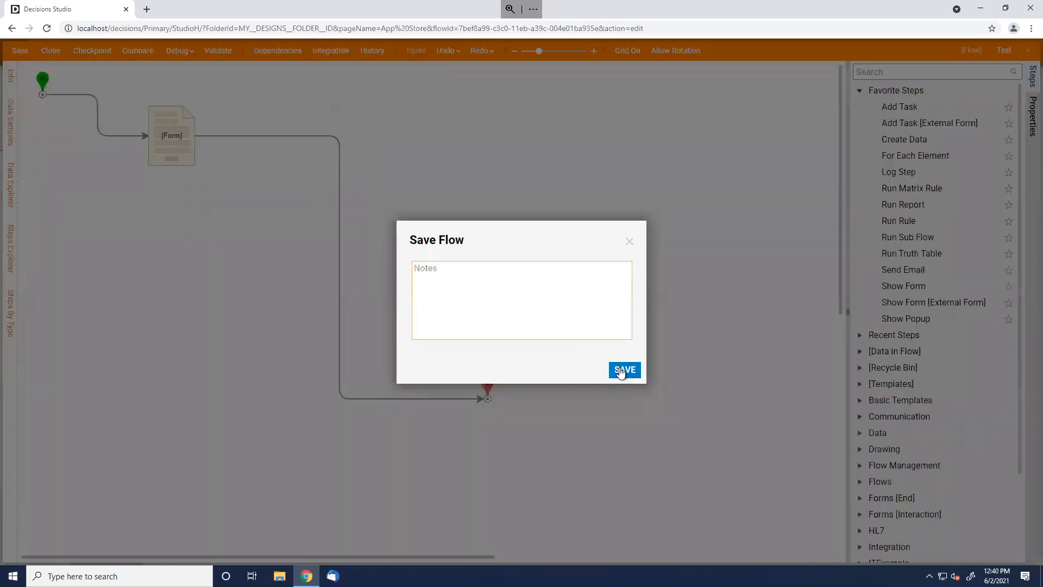
{"action": "left_click", "coordinate": [624, 366]}
Run a full debug with Thing 1 in Test 1, finding Test 2's list empty and typing TEST
{"action": "left_click", "coordinate": [177, 53]}
{"action": "left_click", "coordinate": [697, 293]}
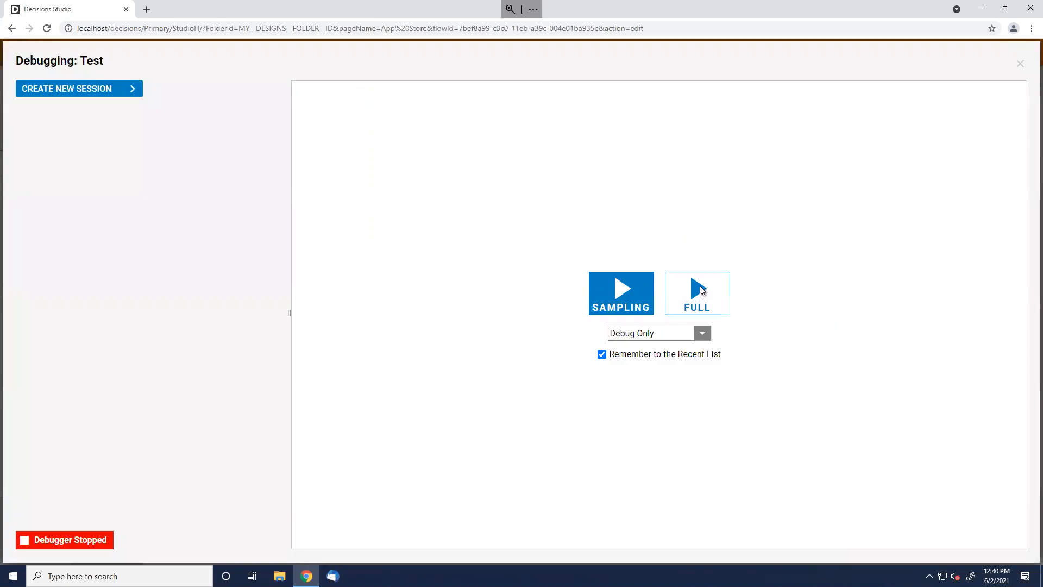
{"action": "left_click", "coordinate": [501, 299]}
{"action": "left_click", "coordinate": [492, 313]}
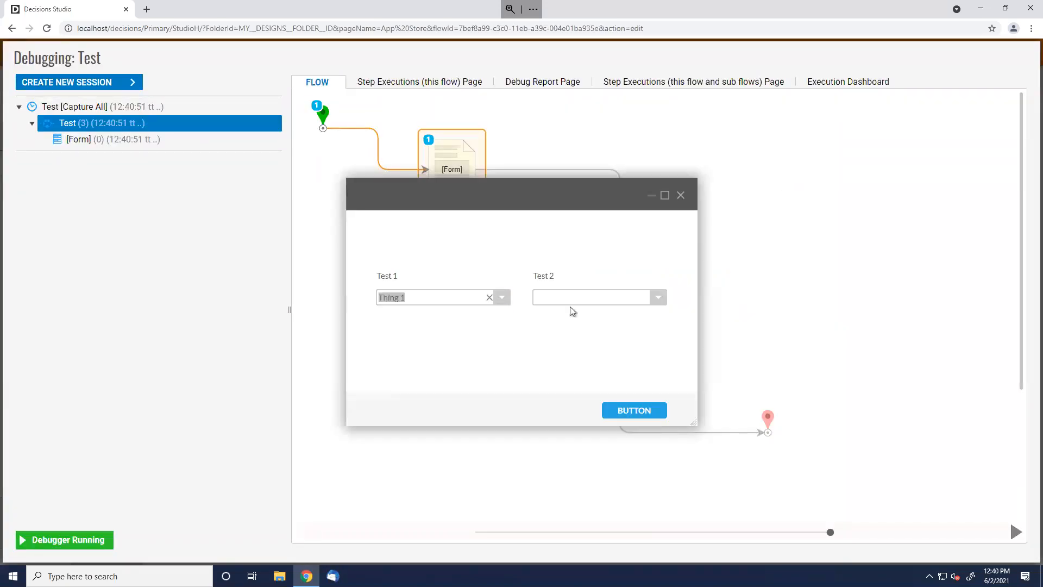
{"action": "left_click", "coordinate": [659, 299]}
{"action": "left_click", "coordinate": [616, 300]}
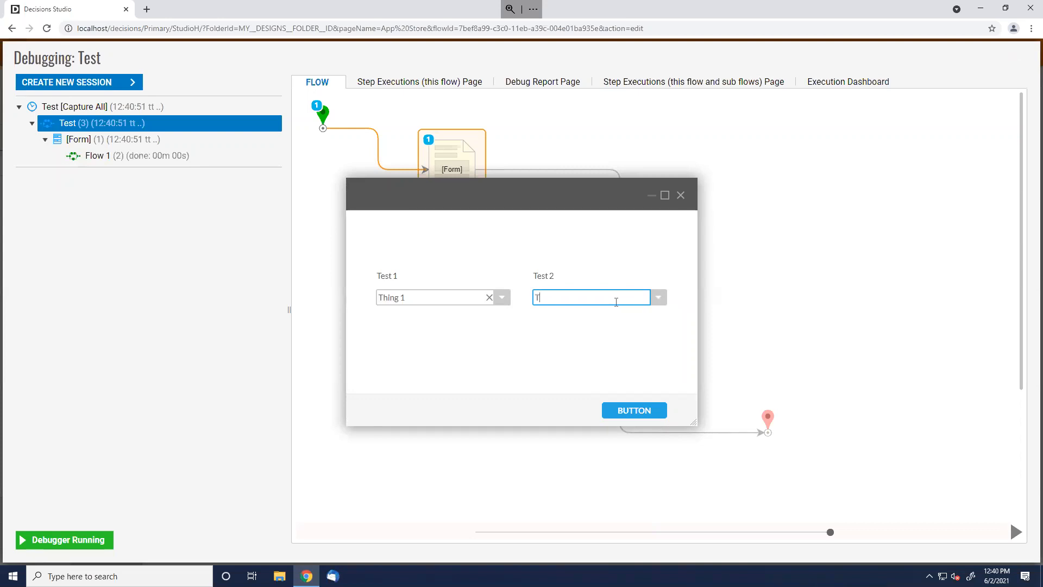
{"action": "type", "text": "TEST"}
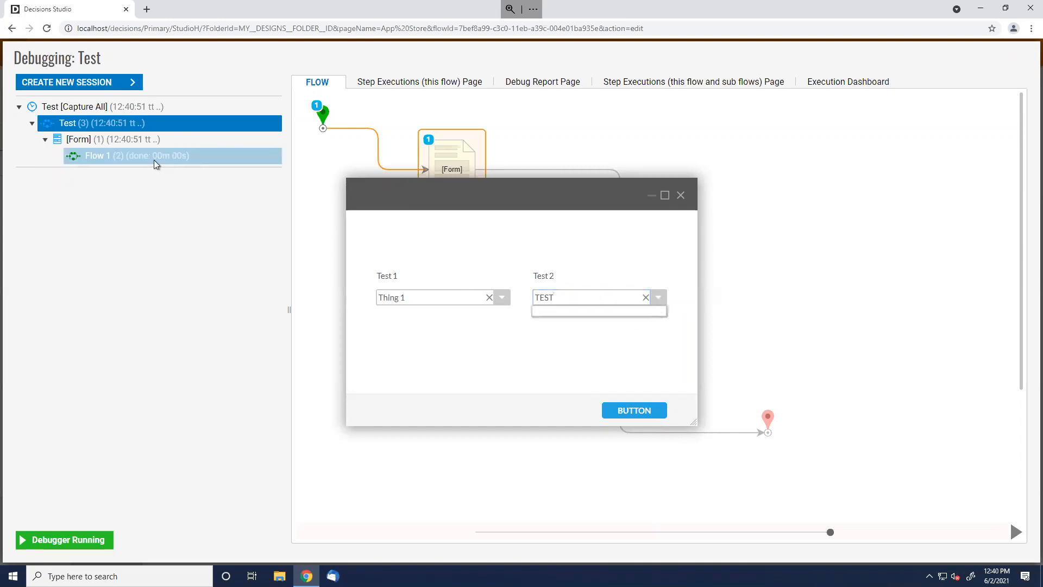
Check Flow 1's end step data, which shows OutputList One through Five
{"action": "left_click", "coordinate": [155, 159]}
{"action": "left_click_drag", "start_coordinate": [278, 173], "coordinate": [217, 219]}
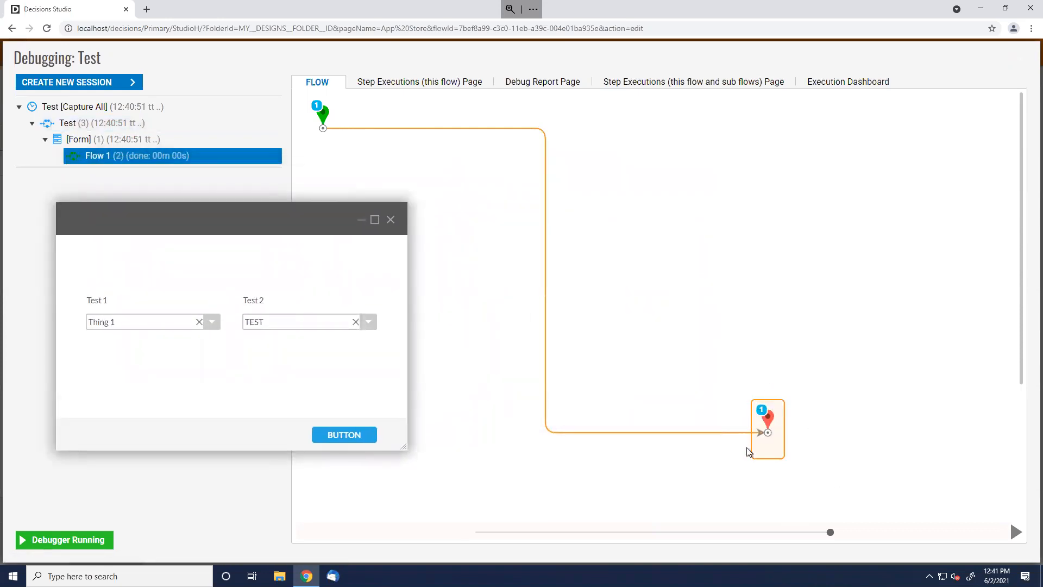
{"action": "left_click", "coordinate": [766, 416]}
{"action": "left_click", "coordinate": [886, 440]}
{"action": "left_click", "coordinate": [925, 448]}
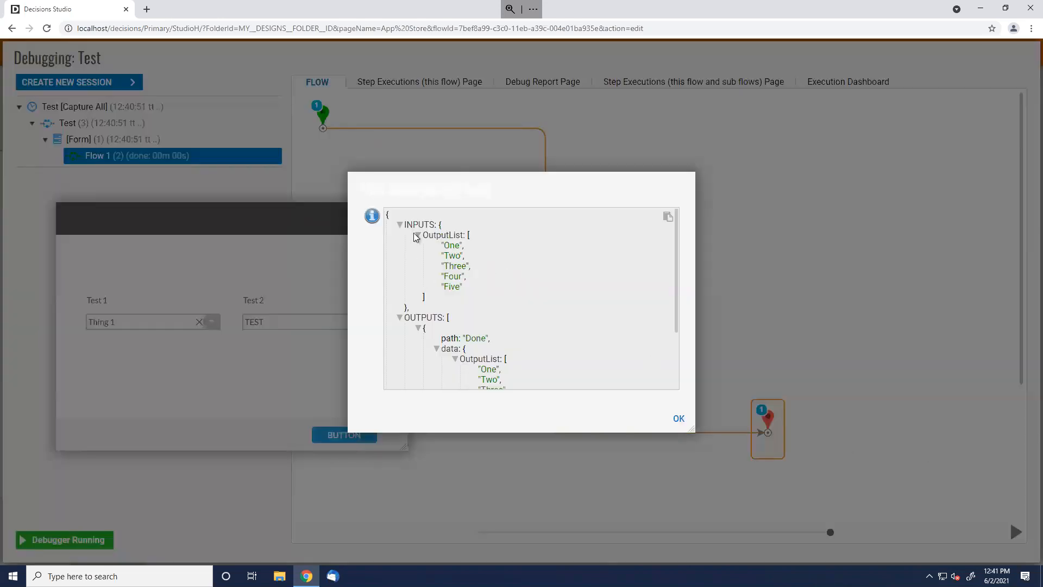
{"action": "left_click_drag", "start_coordinate": [414, 234], "coordinate": [500, 285]}
{"action": "left_click", "coordinate": [520, 298]}
{"action": "scroll", "coordinate": [520, 298], "scroll_direction": "down", "scroll_amount": 2}
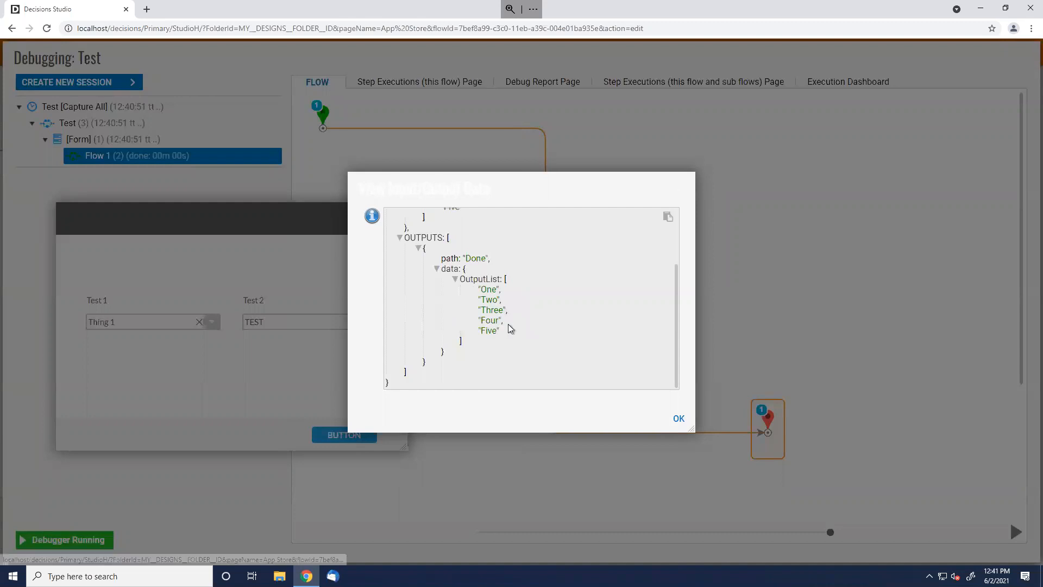
{"action": "left_click_drag", "start_coordinate": [501, 332], "coordinate": [474, 280]}
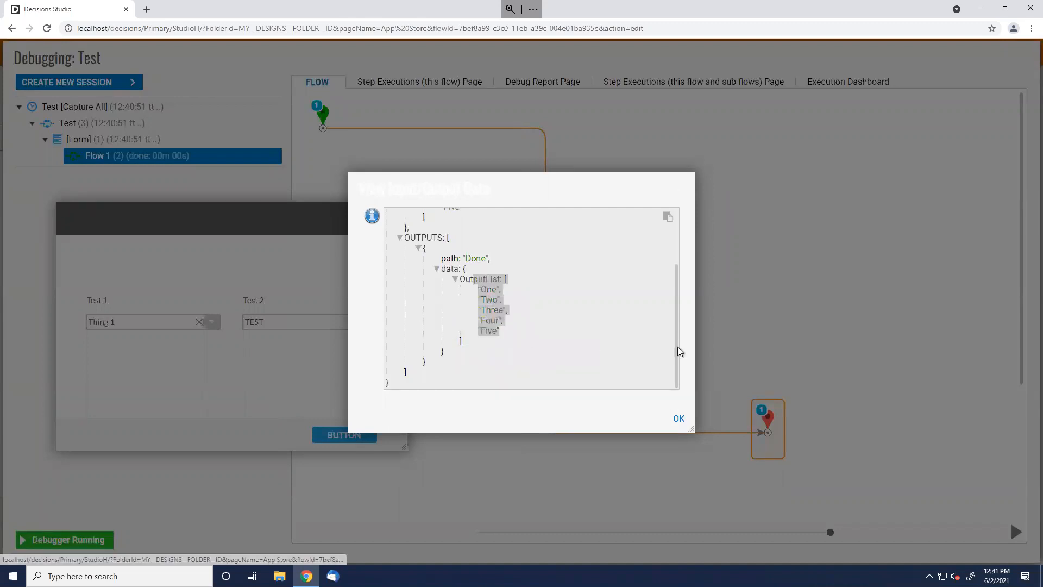
{"action": "left_click", "coordinate": [679, 419]}
Submit the debug form, confirm Test 2 is still empty, and close the form window
{"action": "left_click", "coordinate": [368, 435]}
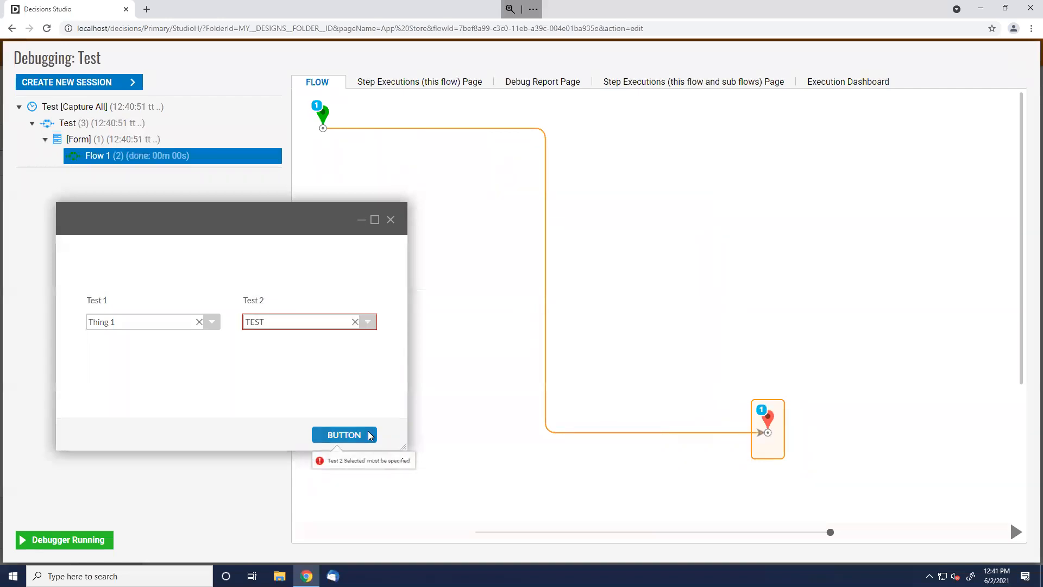
{"action": "left_click", "coordinate": [369, 322]}
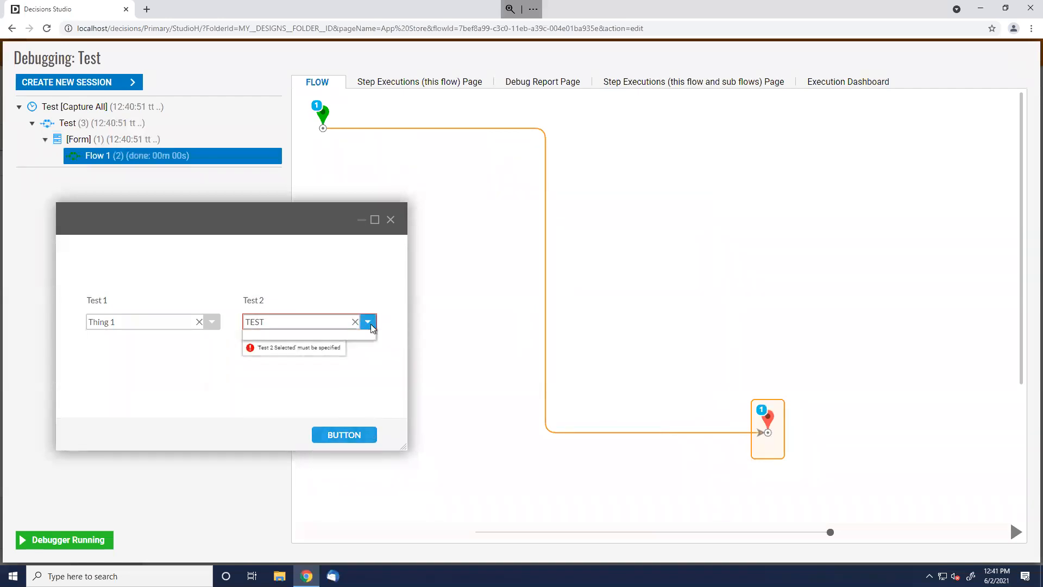
{"action": "left_click", "coordinate": [368, 322]}
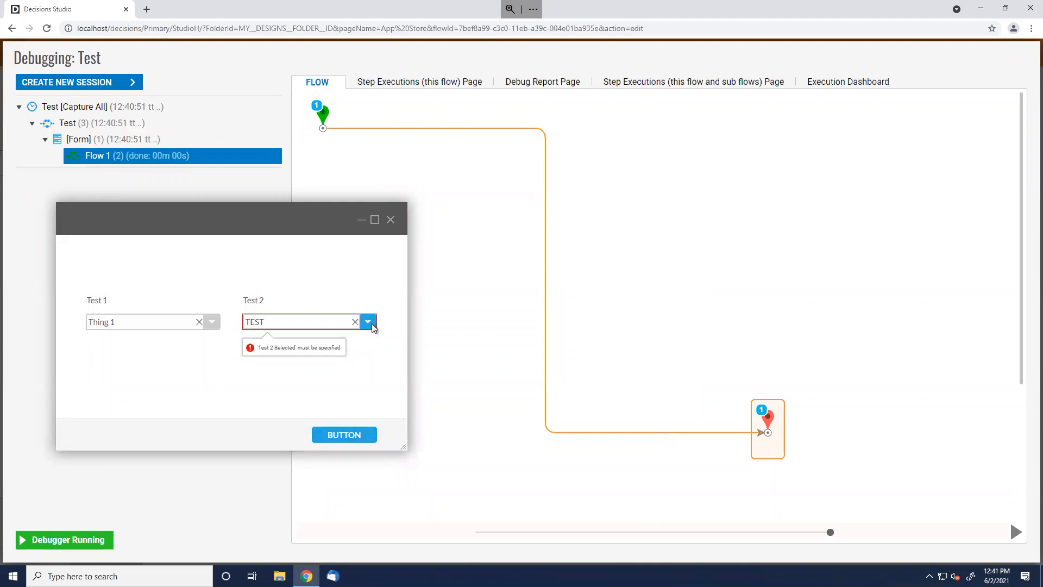
{"action": "left_click", "coordinate": [391, 219]}
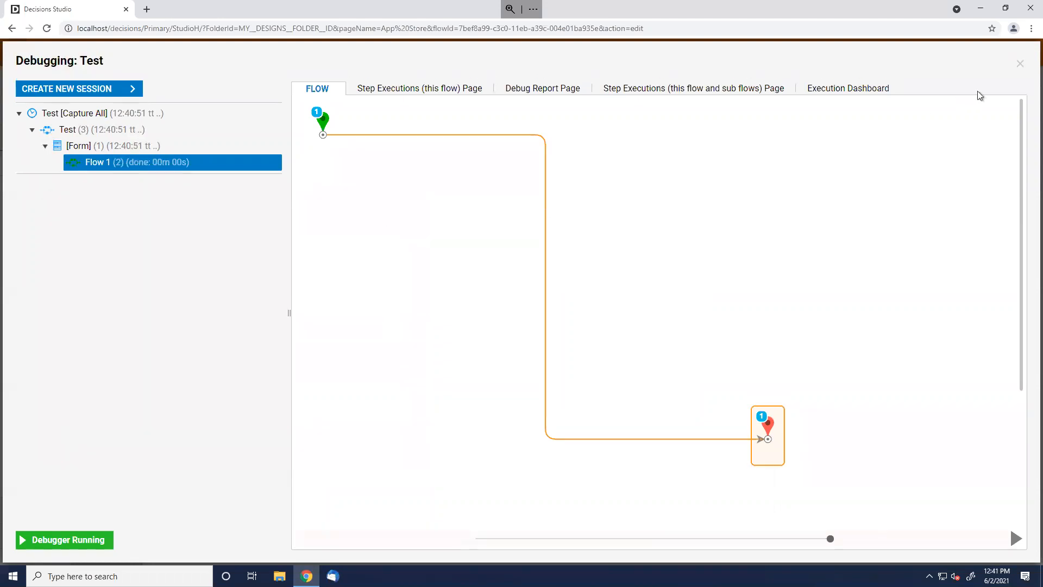
Leave the debugger and open Form 2's Test Flow data flow for editing
{"action": "left_click", "coordinate": [1020, 65]}
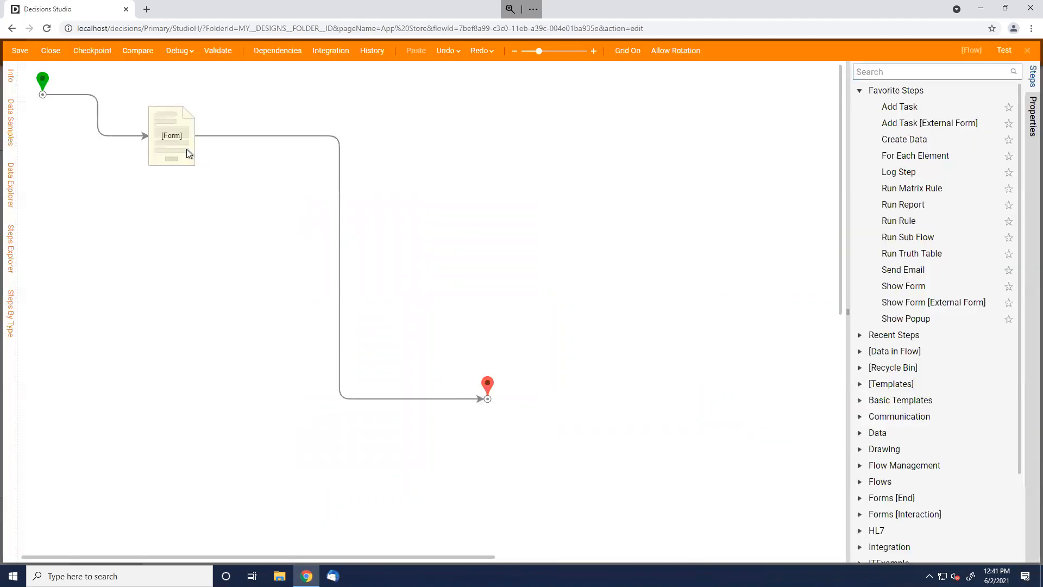
{"action": "left_click", "coordinate": [875, 94]}
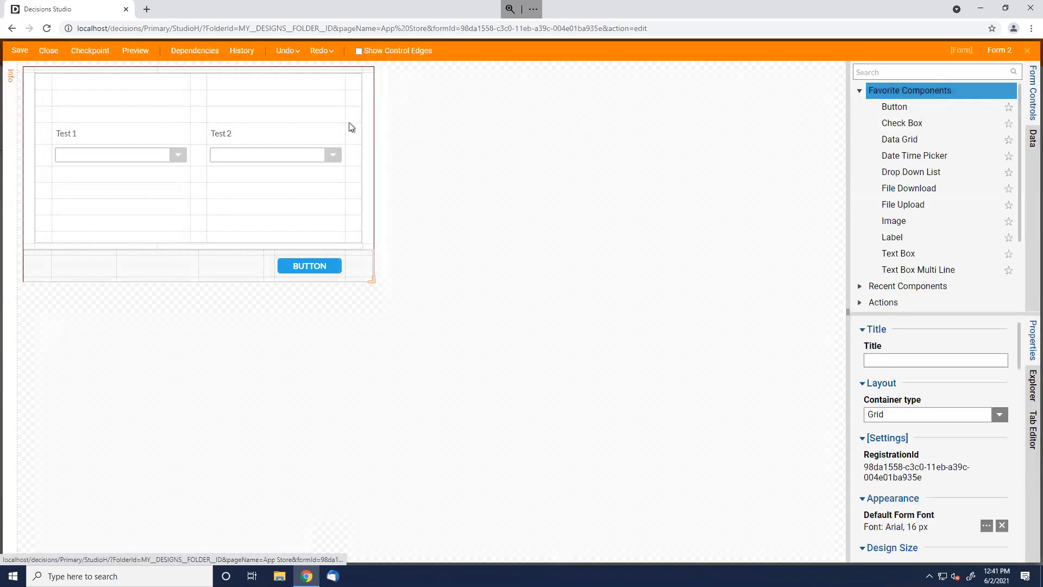
{"action": "scroll", "coordinate": [967, 486], "scroll_direction": "down", "scroll_amount": 8}
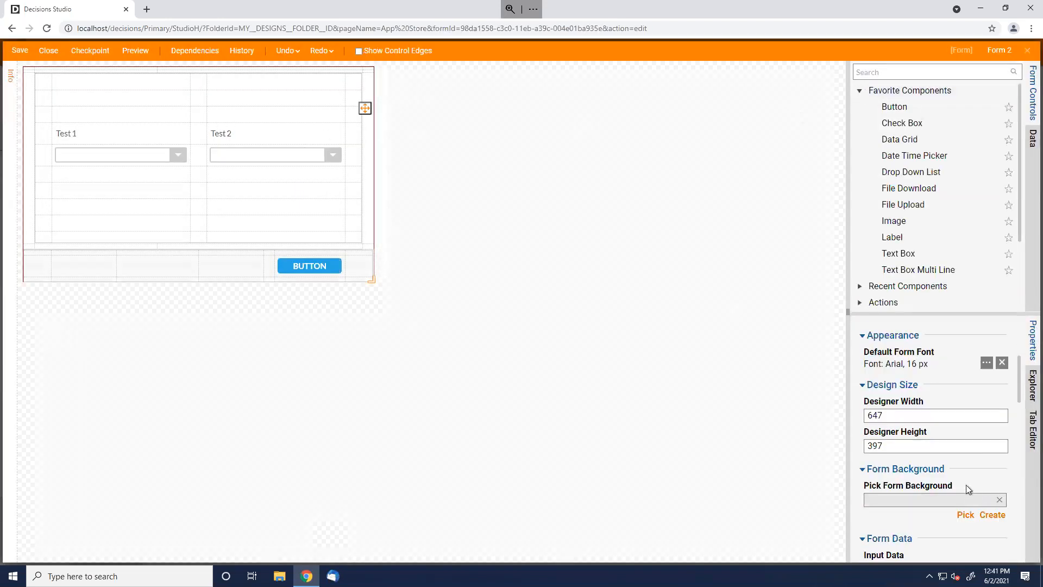
{"action": "scroll", "coordinate": [967, 489], "scroll_direction": "down", "scroll_amount": 1}
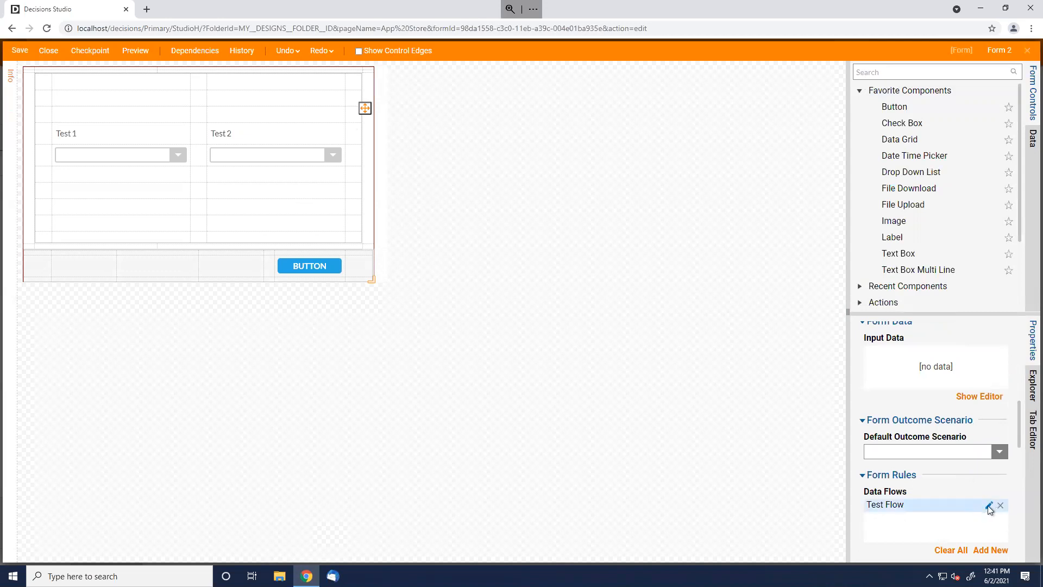
{"action": "left_click", "coordinate": [990, 505]}
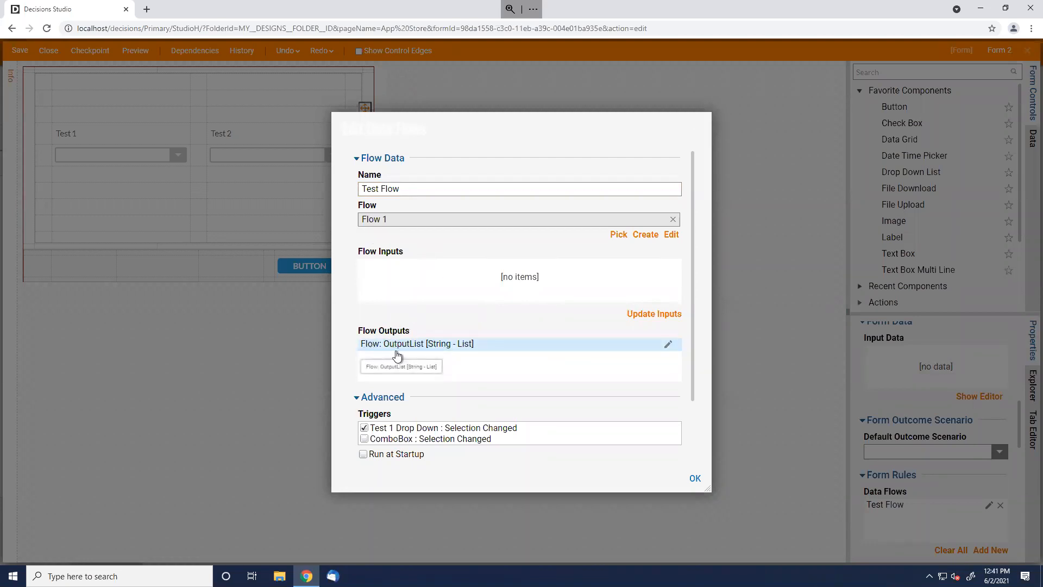
Map OutputList to form data 'Test 2 List' with listening-component refresh enabled, and save the form
{"action": "left_click", "coordinate": [668, 346]}
{"action": "triple_click", "coordinate": [421, 323]}
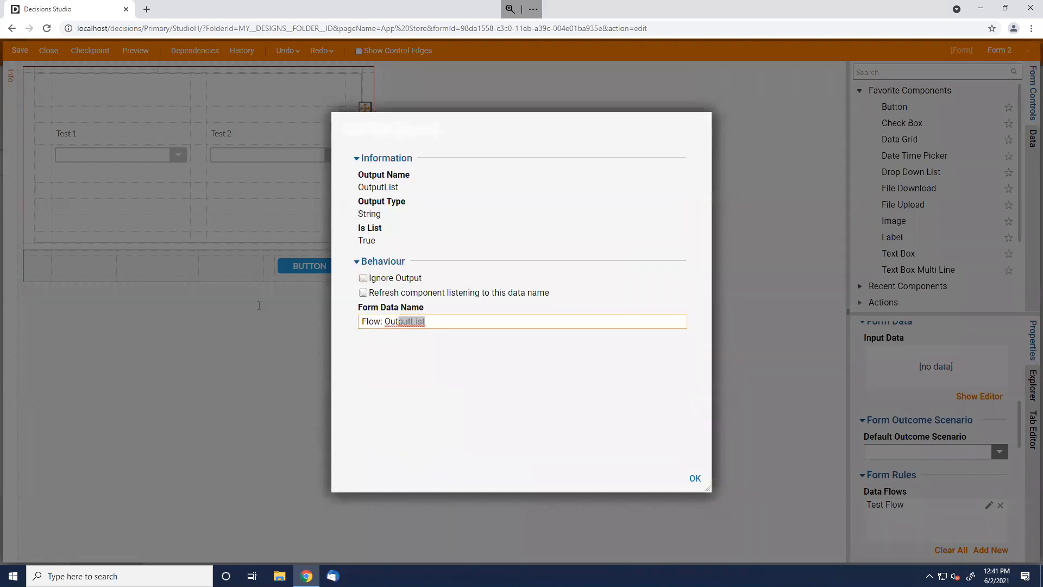
{"action": "type", "text": "Test 2 List"}
{"action": "left_click", "coordinate": [508, 296]}
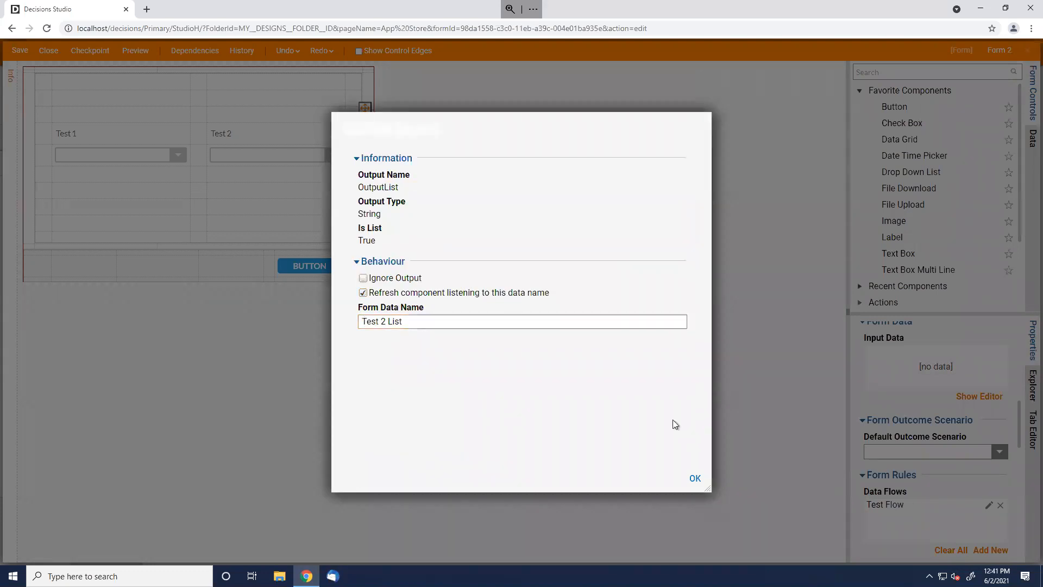
{"action": "left_click", "coordinate": [695, 478]}
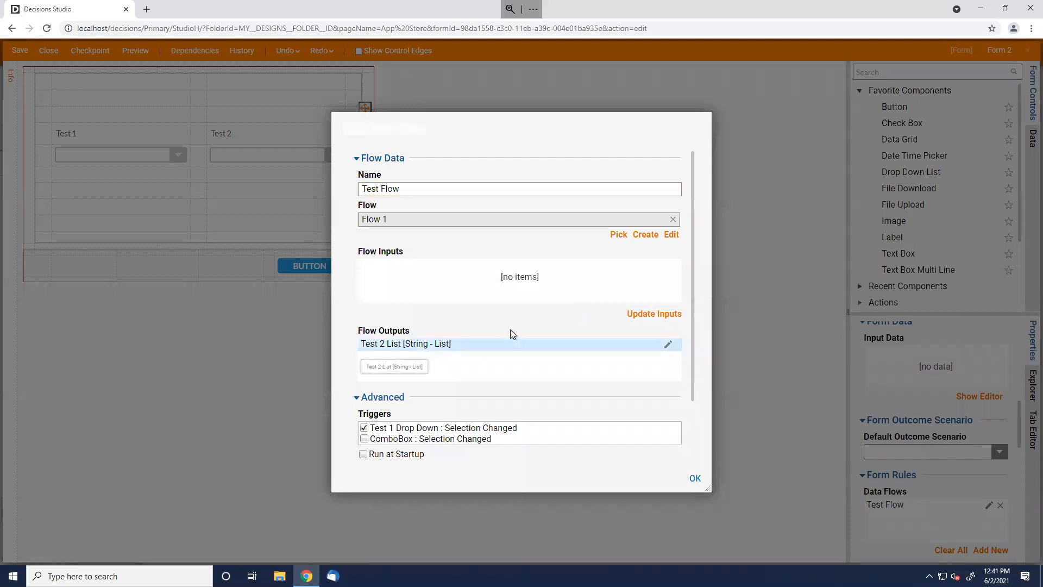
{"action": "left_click", "coordinate": [695, 478]}
{"action": "left_click", "coordinate": [53, 48]}
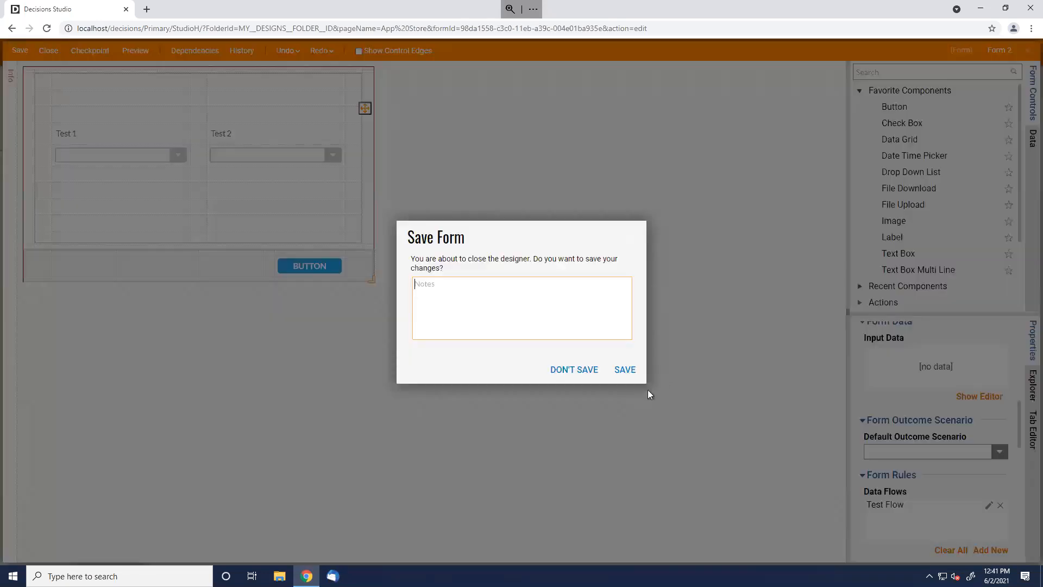
{"action": "left_click", "coordinate": [621, 367]}
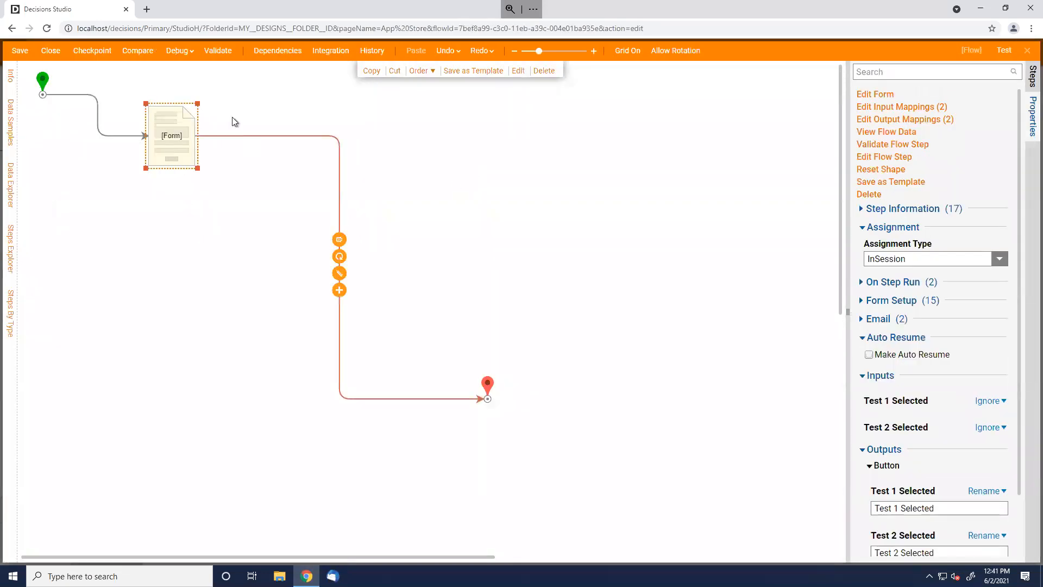
Debug the Test flow fully, choosing Thing 1 for Test 1 and Two for Test 2
{"action": "left_click", "coordinate": [176, 50]}
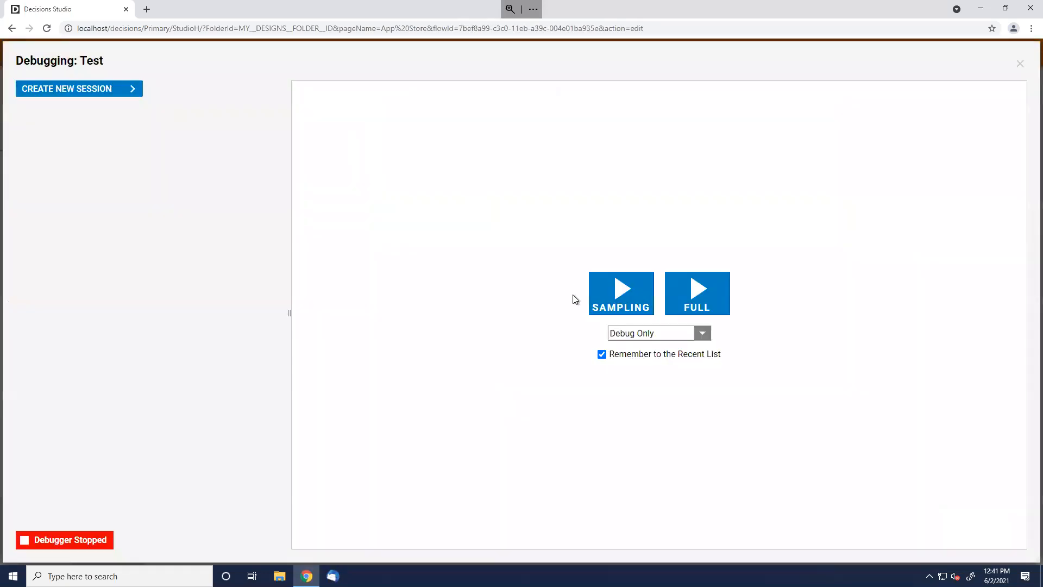
{"action": "left_click", "coordinate": [704, 299]}
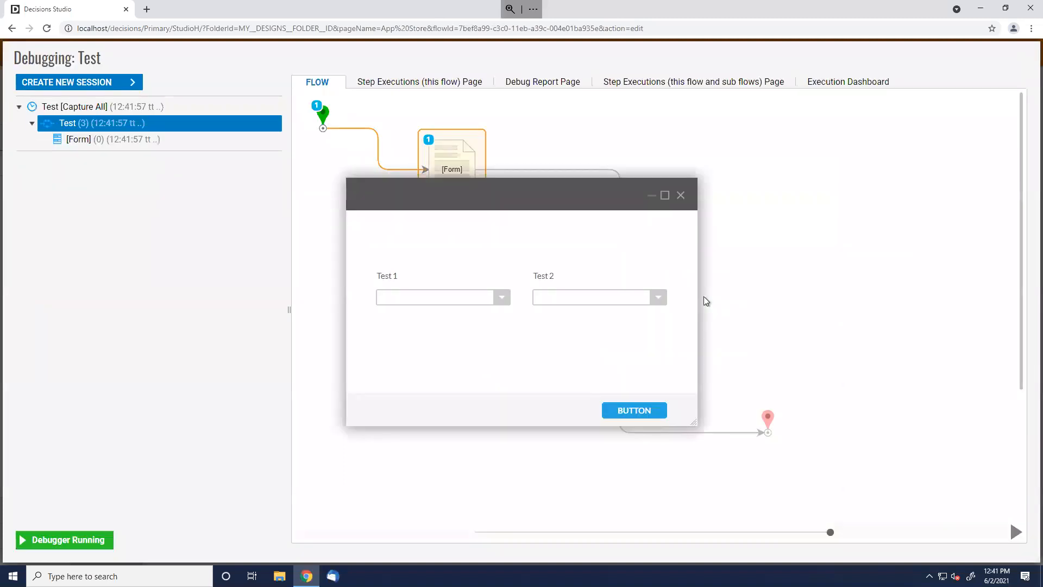
{"action": "left_click", "coordinate": [501, 297]}
{"action": "left_click", "coordinate": [470, 314]}
{"action": "left_click", "coordinate": [658, 298]}
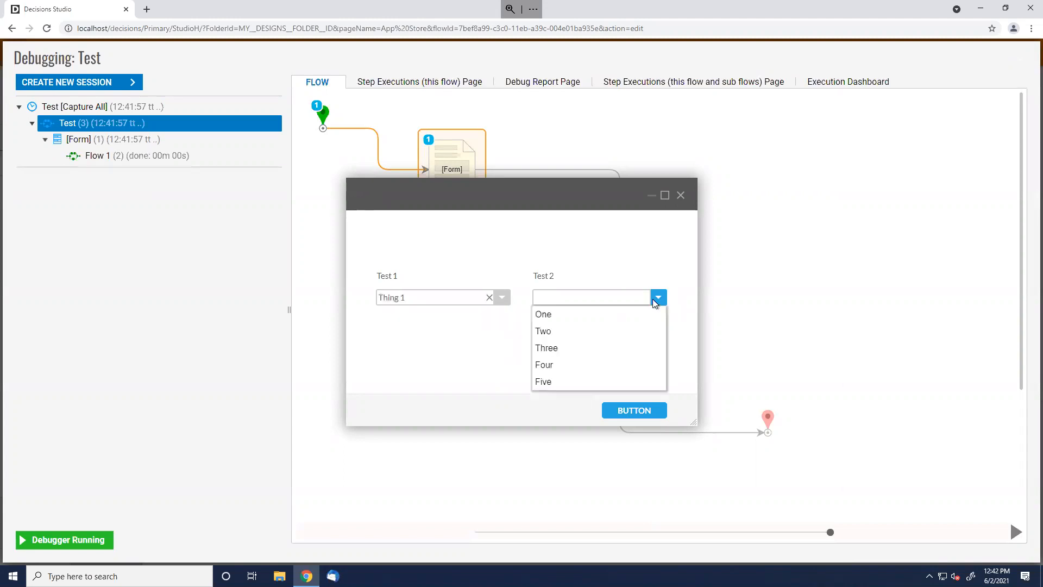
{"action": "left_click", "coordinate": [592, 333]}
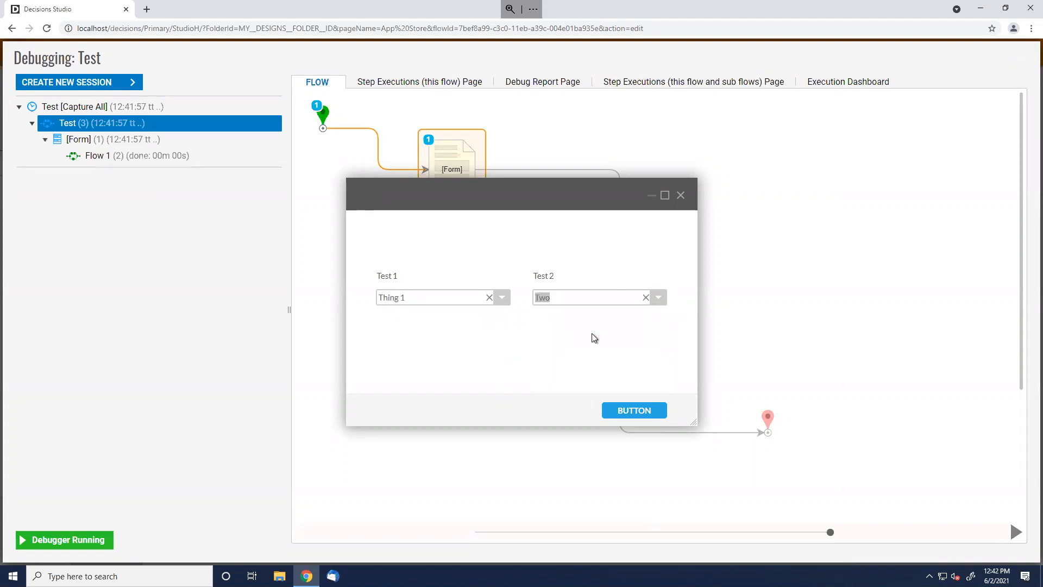
{"action": "left_click", "coordinate": [631, 411]}
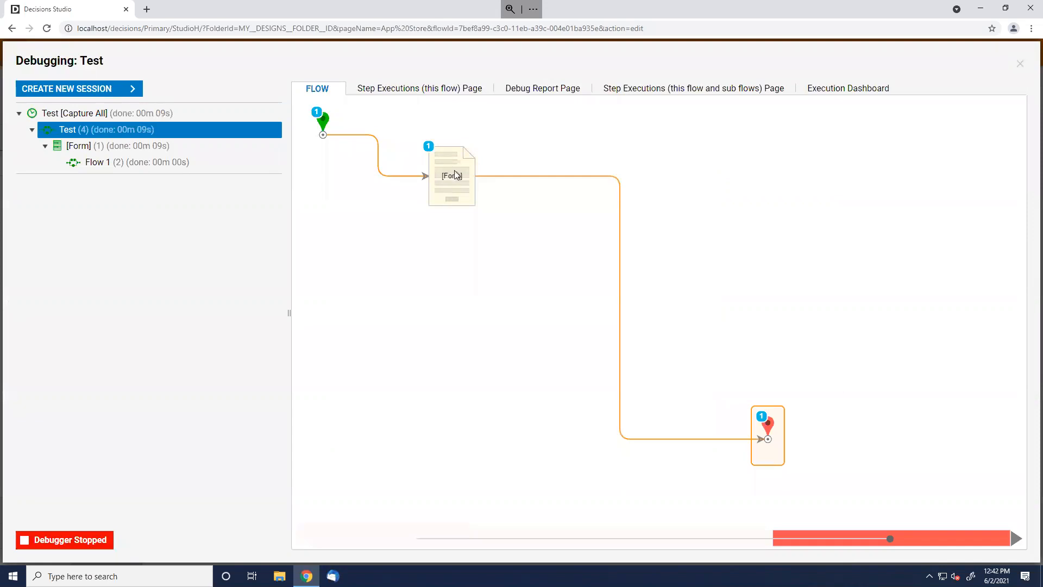
Confirm the Form step's output shows Test 2 Selected as Two, then close the debugger
{"action": "left_click", "coordinate": [472, 183]}
{"action": "left_click", "coordinate": [514, 194]}
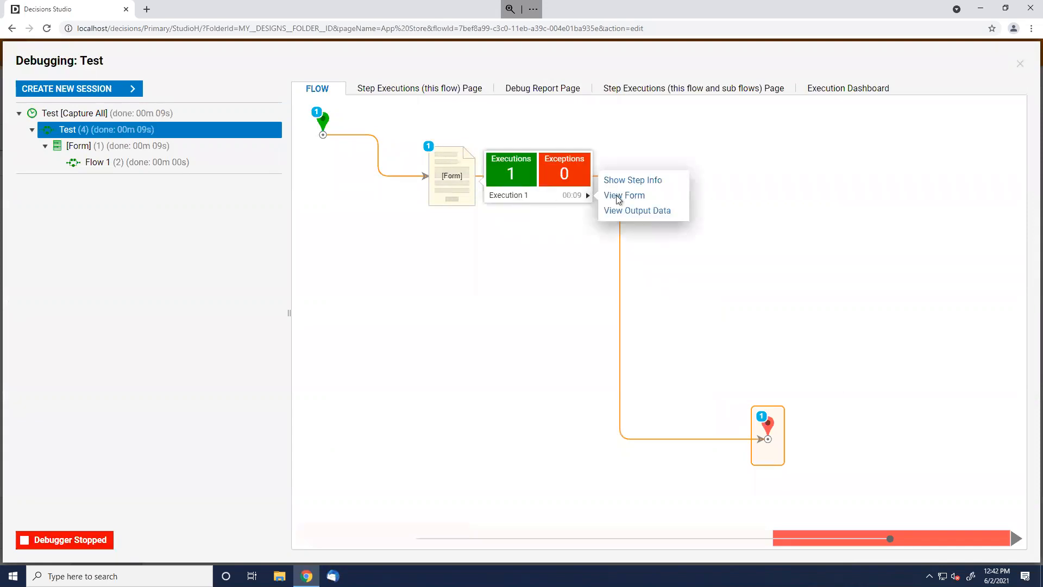
{"action": "left_click", "coordinate": [649, 211]}
{"action": "left_click_drag", "start_coordinate": [457, 261], "coordinate": [561, 266]}
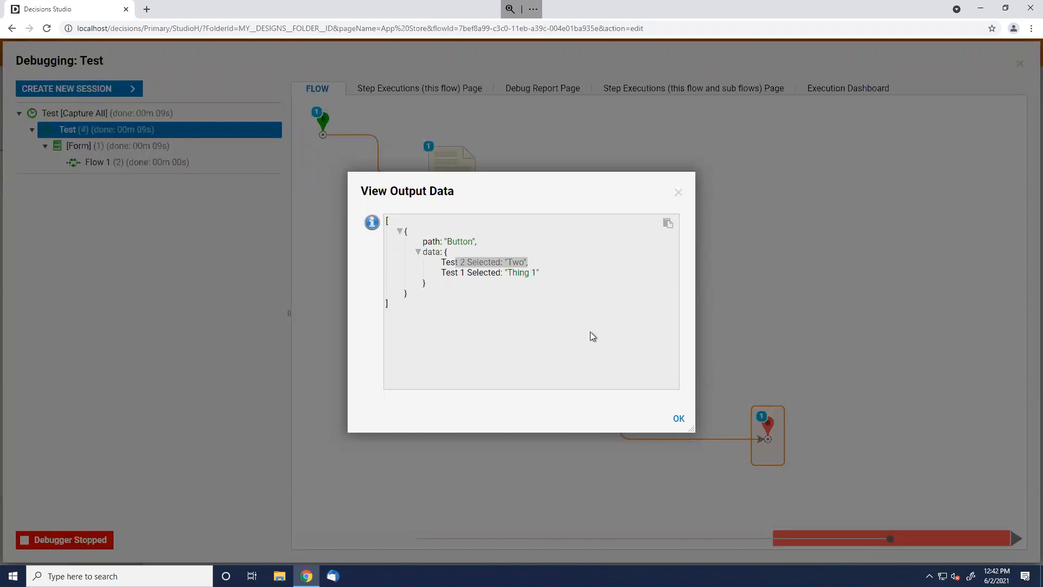
{"action": "left_click", "coordinate": [680, 418]}
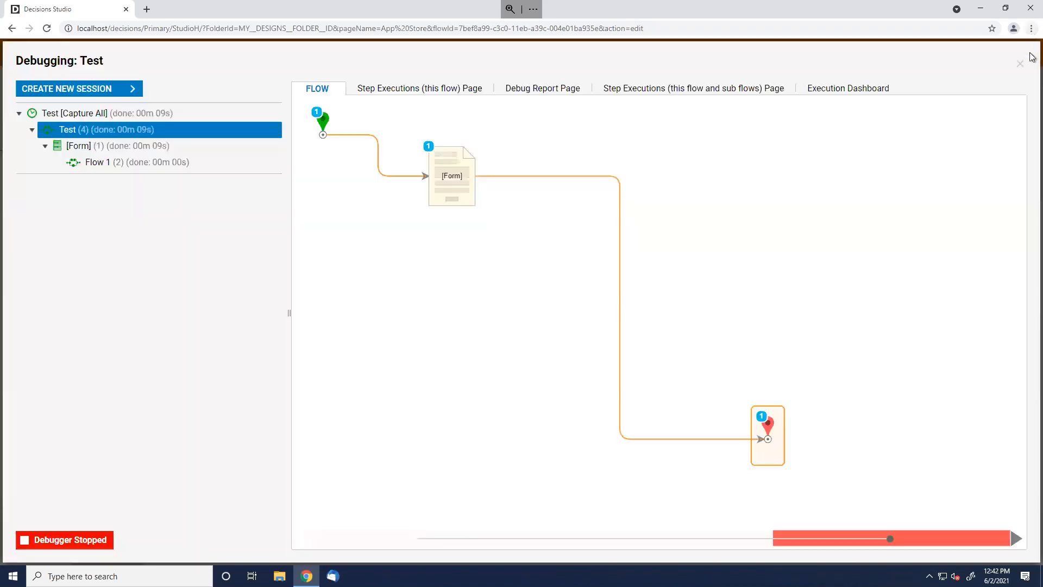
{"action": "left_click", "coordinate": [1020, 64]}
{"action": "left_click", "coordinate": [193, 158]}
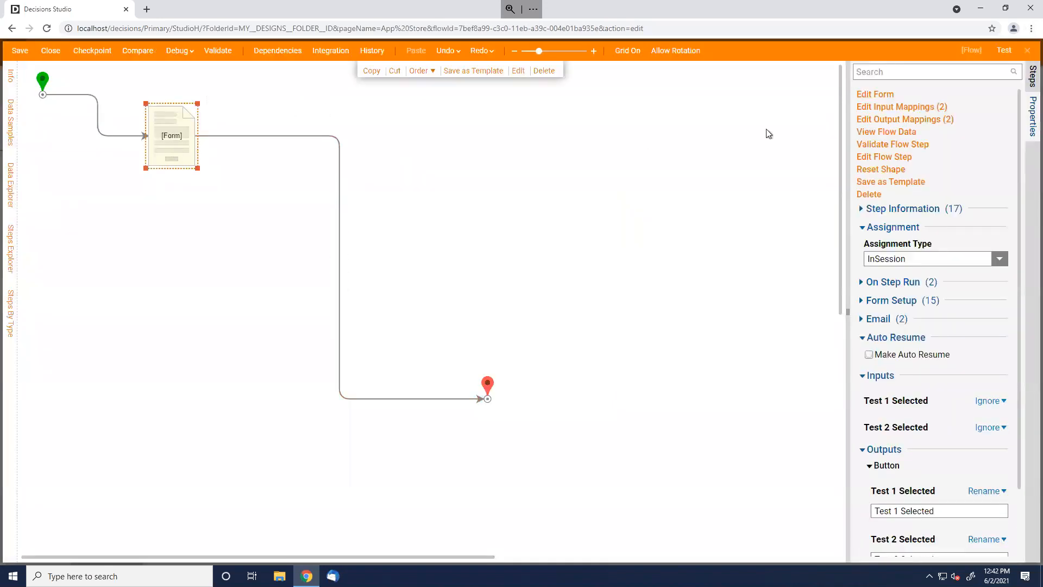
Open the form, check the Test 2 dropdown, then close the form and flow designers without saving
{"action": "left_click", "coordinate": [879, 94]}
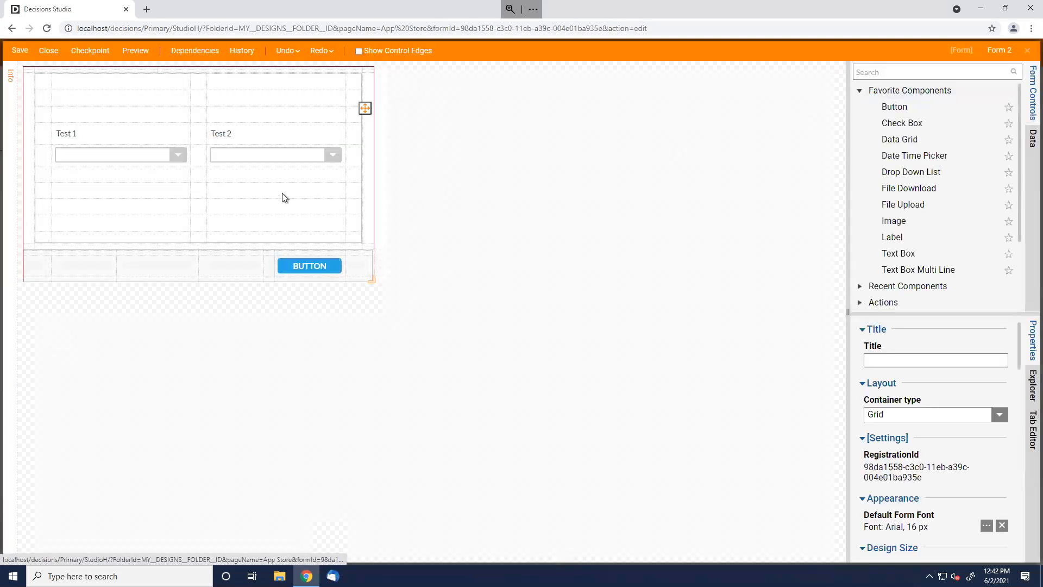
{"action": "left_click", "coordinate": [287, 167]}
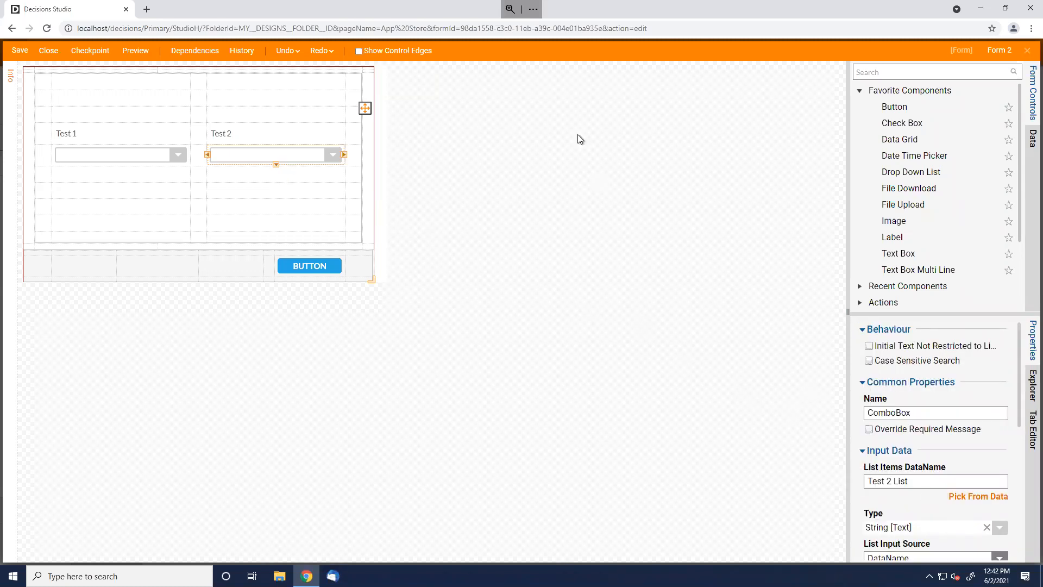
{"action": "left_click", "coordinate": [53, 54]}
{"action": "left_click", "coordinate": [53, 53]}
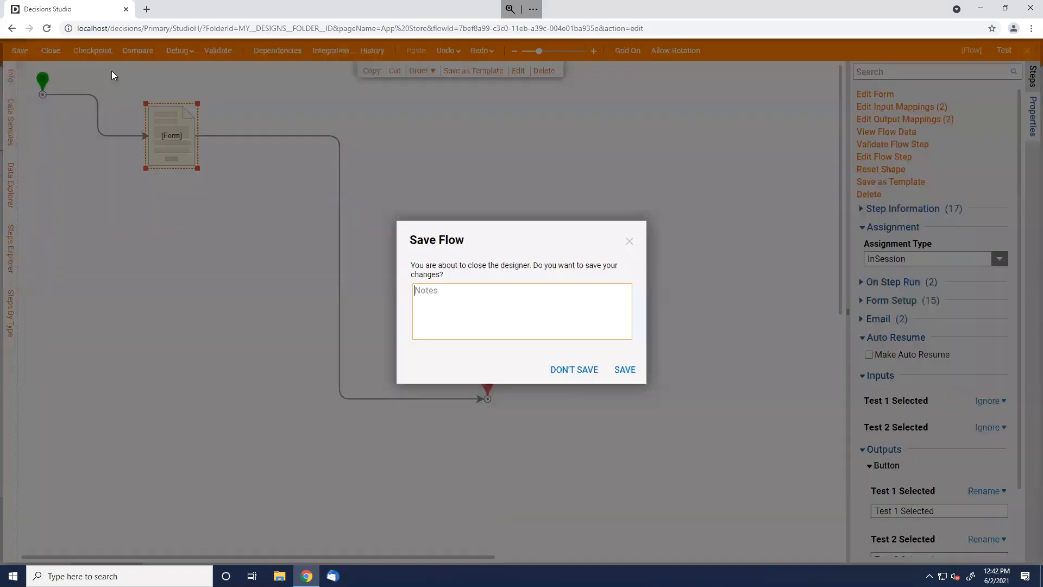
{"action": "left_click", "coordinate": [574, 374]}
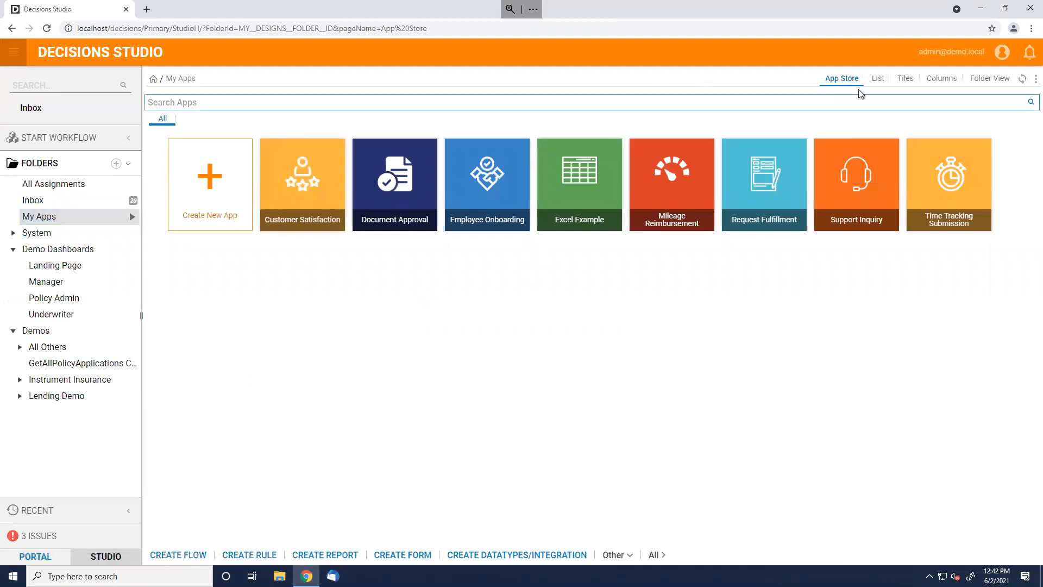
Switch to list view, create the root-level designer folder 'Alex Test', and return to My Apps
{"action": "left_click", "coordinate": [878, 79]}
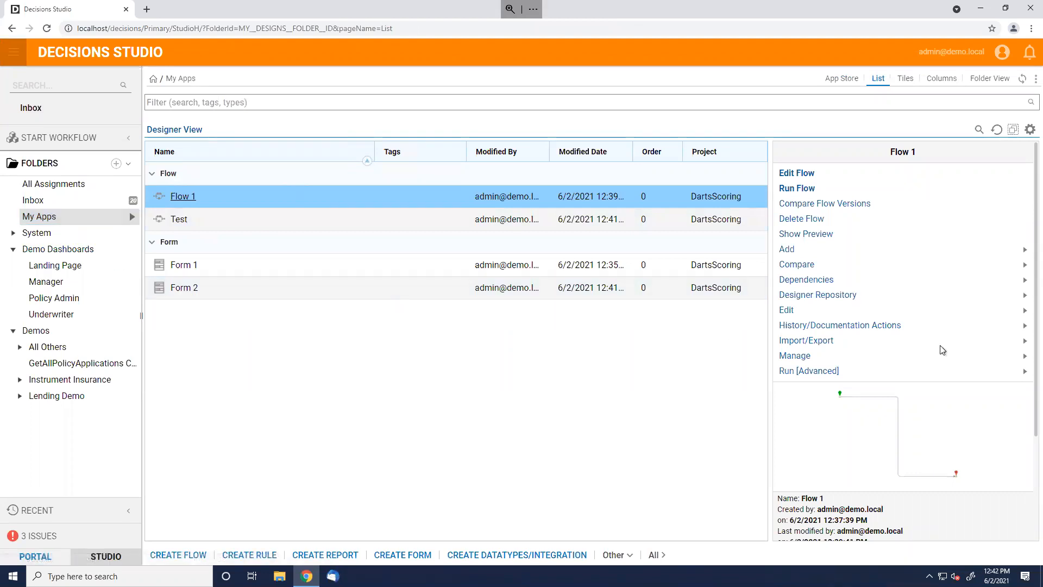
{"action": "mouse_move", "coordinate": [1025, 341]}
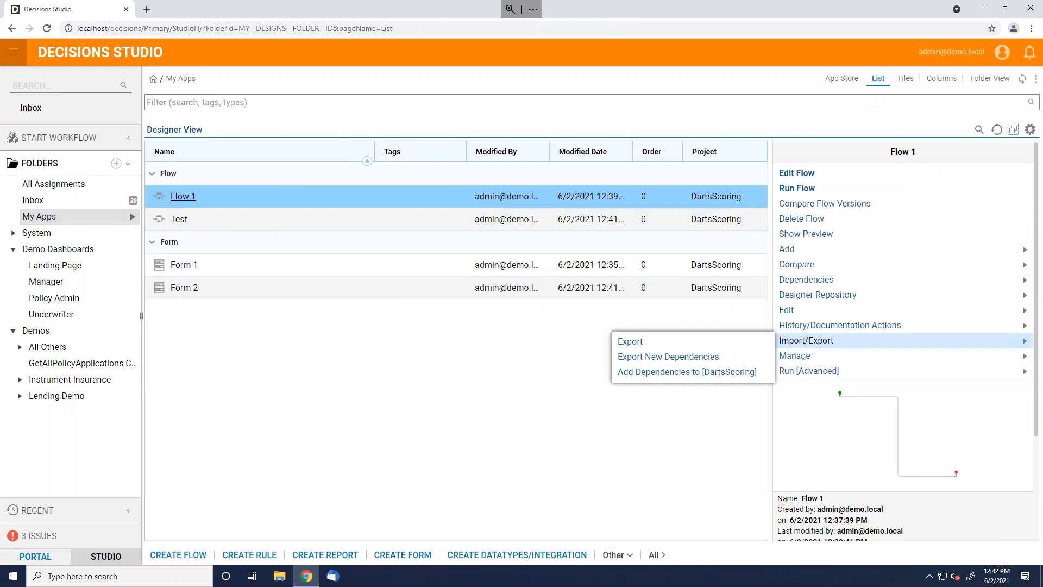
{"action": "left_click", "coordinate": [49, 216]}
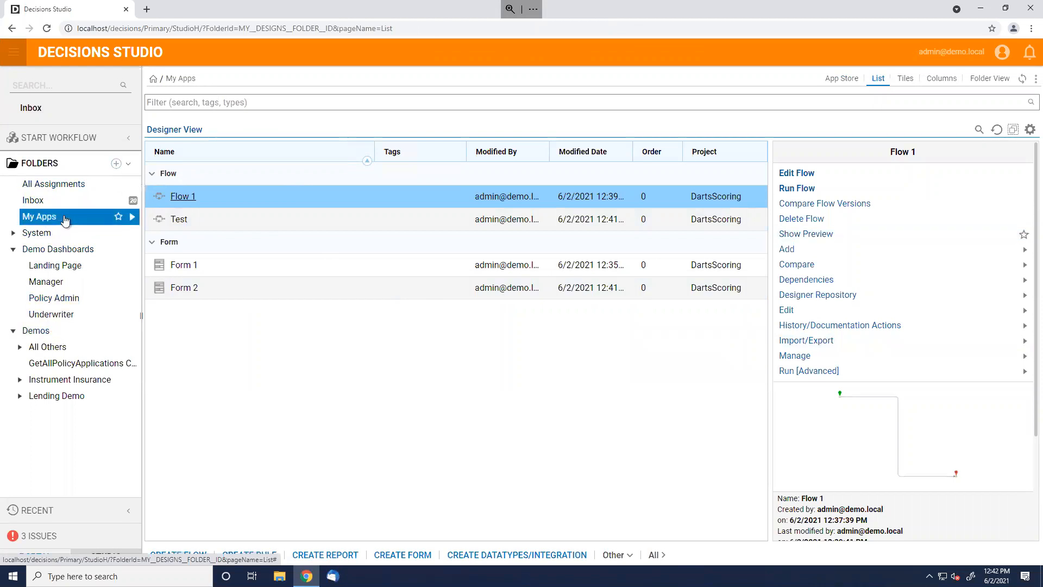
{"action": "right_click", "coordinate": [64, 219]}
{"action": "left_click", "coordinate": [190, 186]}
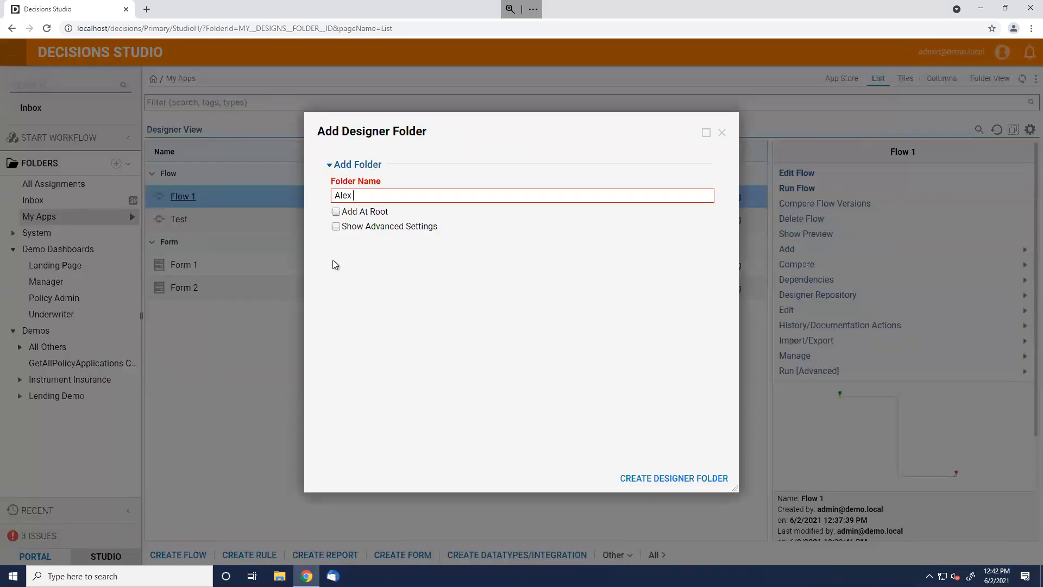
{"action": "left_click", "coordinate": [369, 213]}
{"action": "left_click", "coordinate": [686, 478]}
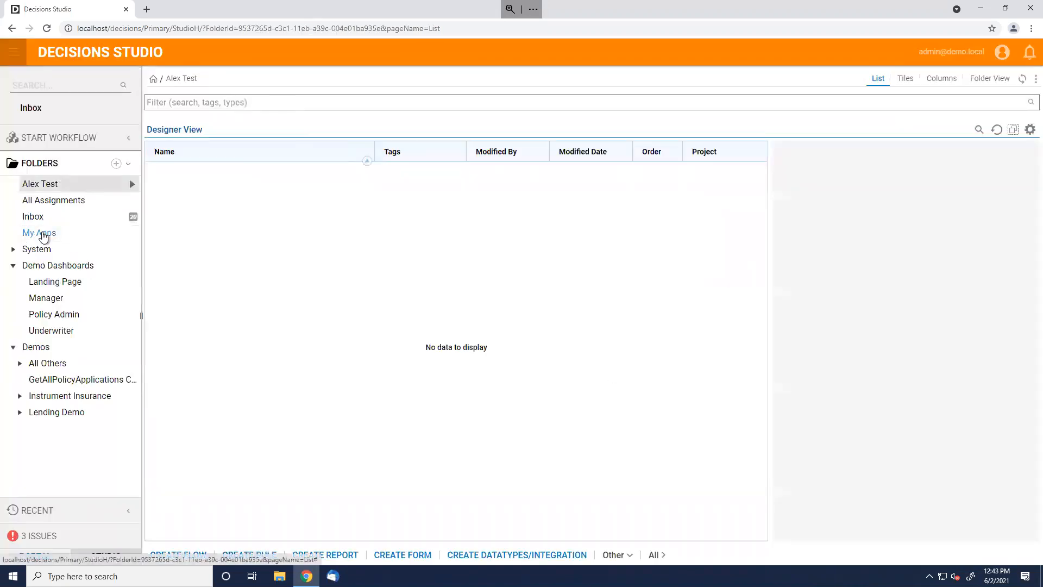
{"action": "left_click", "coordinate": [39, 233]}
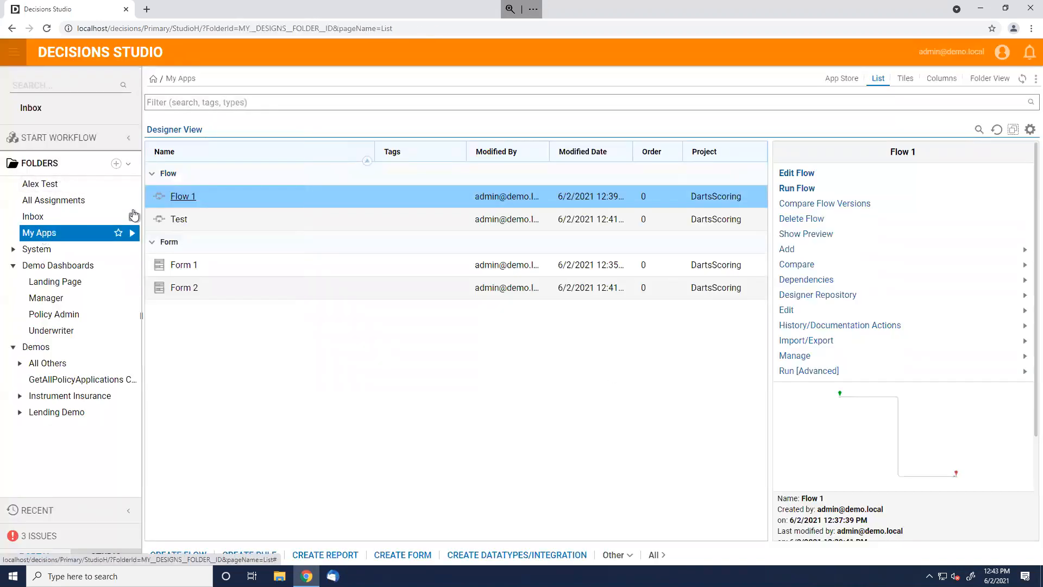
{"action": "left_click", "coordinate": [241, 292], "text": "shift"}
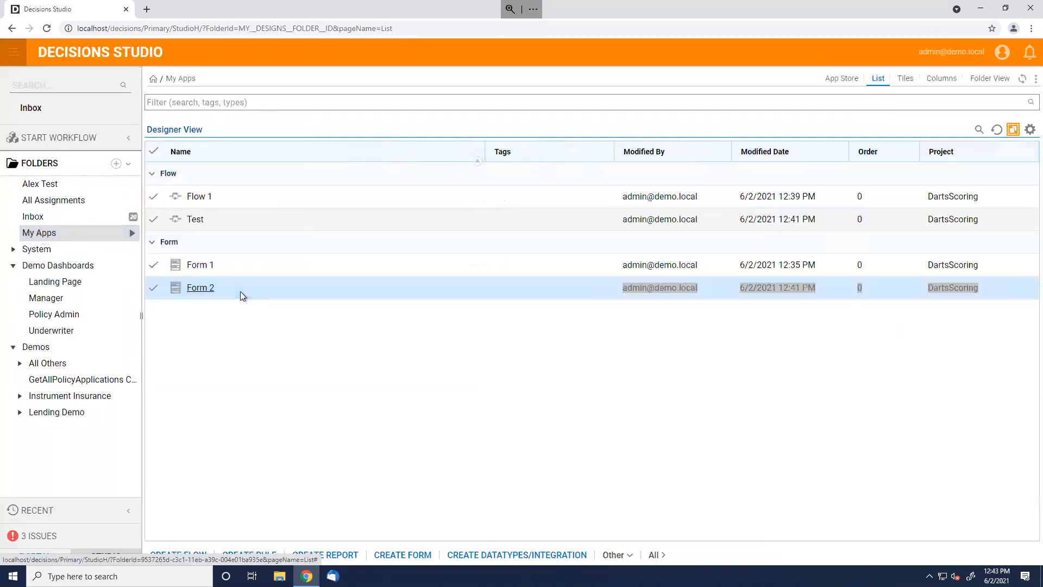
Move all four selected My Apps items into the Alex Test folder
{"action": "left_click", "coordinate": [153, 152]}
{"action": "mouse_move", "coordinate": [207, 217]}
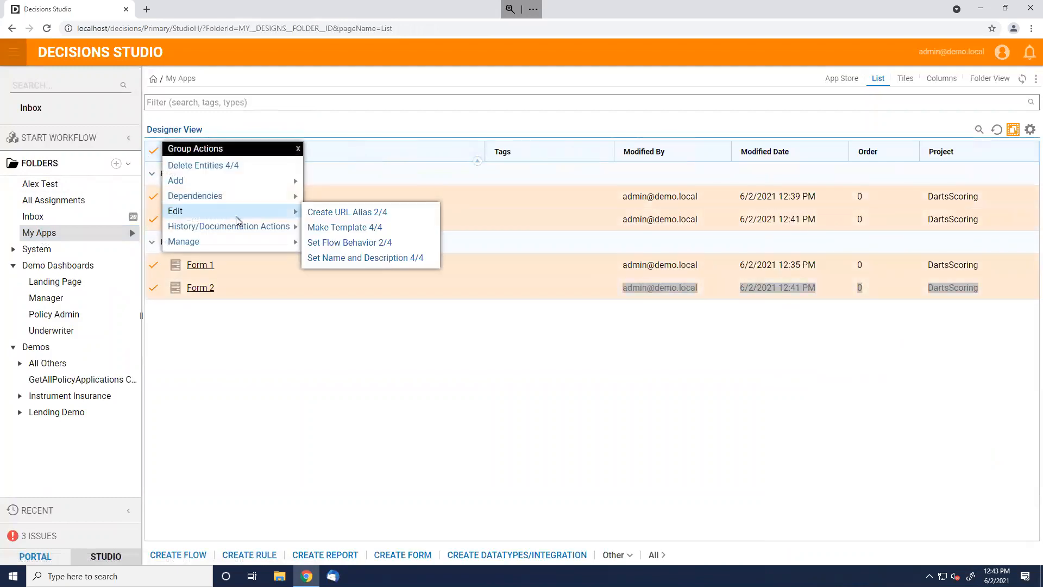
{"action": "mouse_move", "coordinate": [226, 239]}
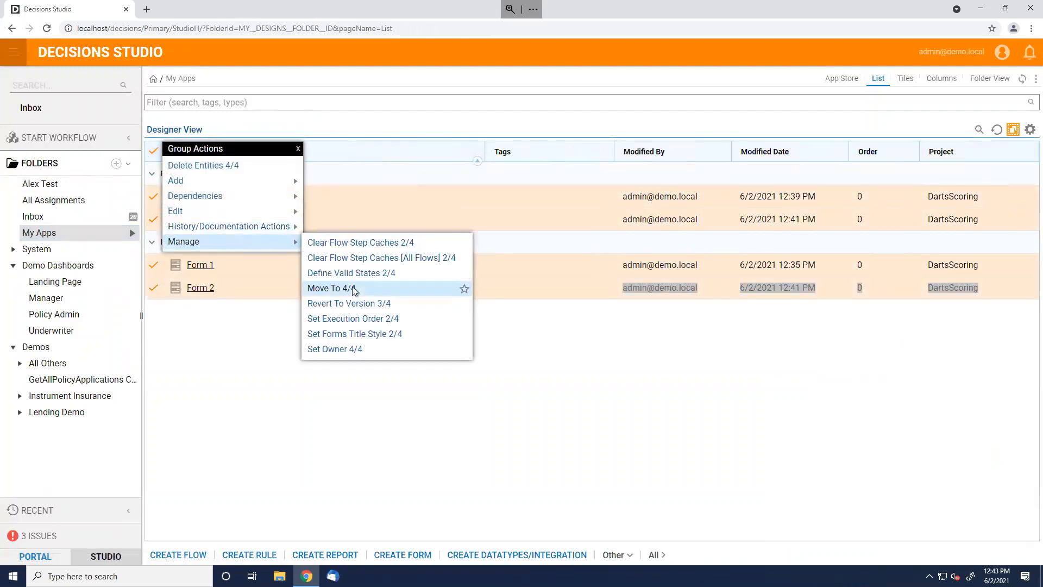
{"action": "left_click", "coordinate": [353, 291]}
{"action": "left_click", "coordinate": [450, 258]}
{"action": "left_click", "coordinate": [479, 276]}
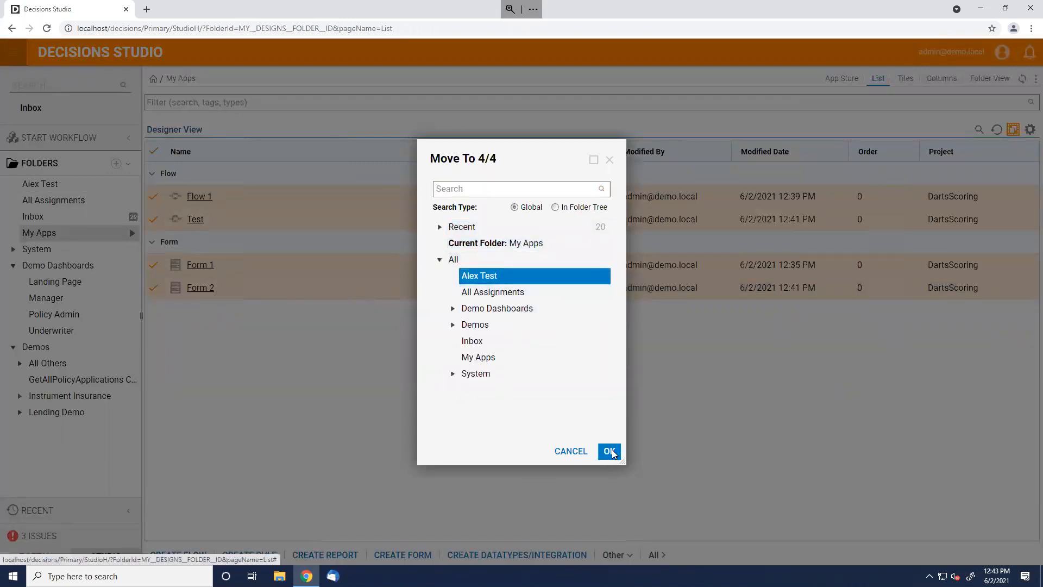
{"action": "left_click", "coordinate": [609, 451]}
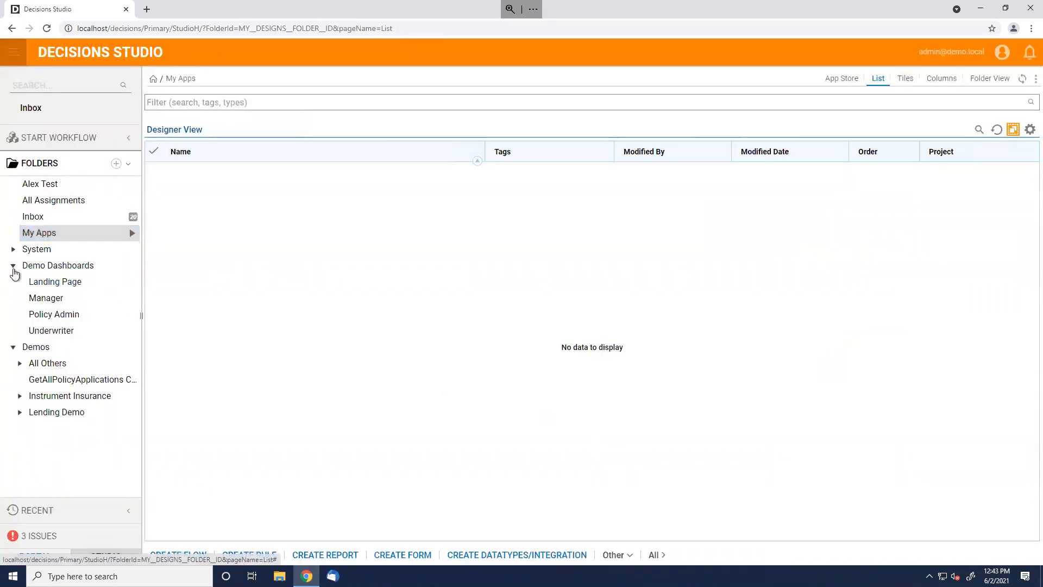
Delete Form 1 from the Alex Test folder
{"action": "left_click", "coordinate": [40, 184]}
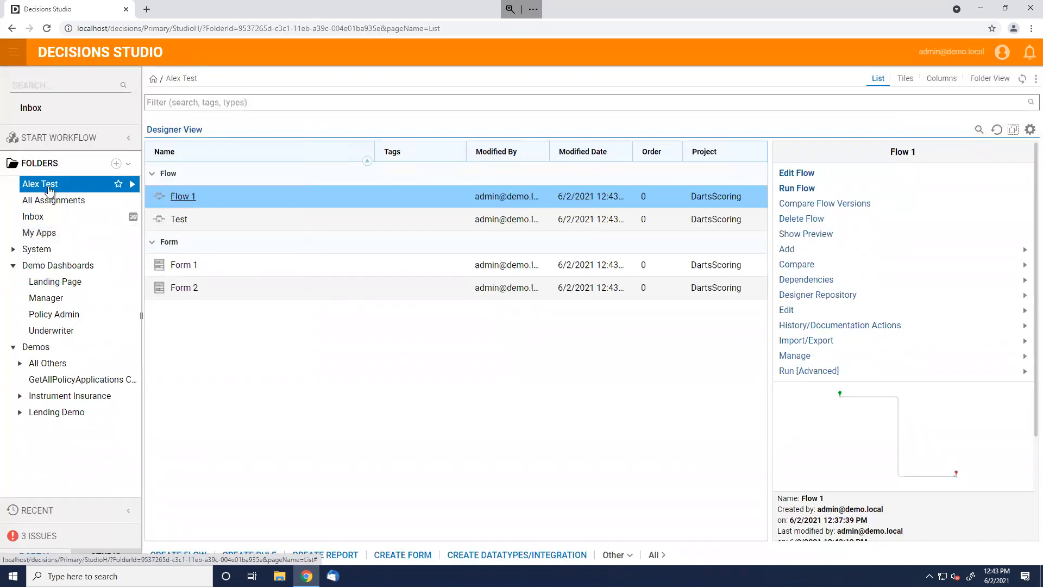
{"action": "left_click", "coordinate": [629, 272]}
{"action": "left_click", "coordinate": [632, 283]}
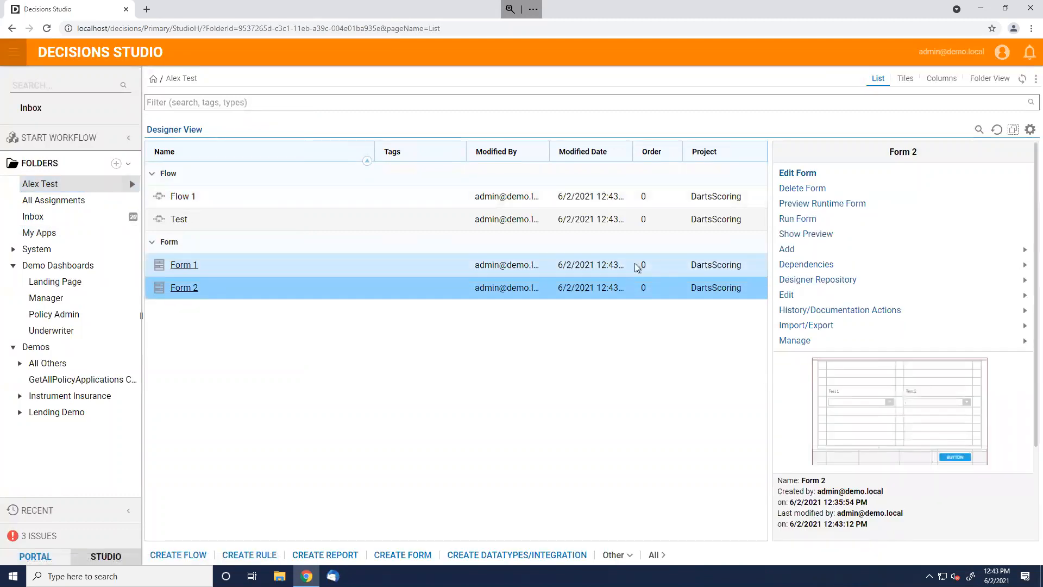
{"action": "right_click", "coordinate": [637, 266]}
{"action": "left_click", "coordinate": [668, 202]}
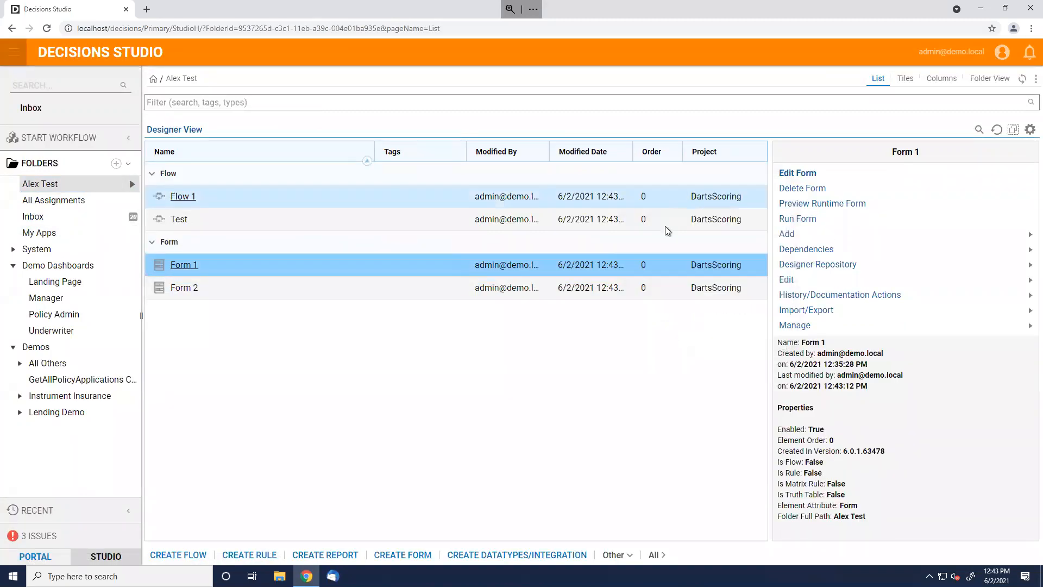
{"action": "left_click", "coordinate": [605, 342]}
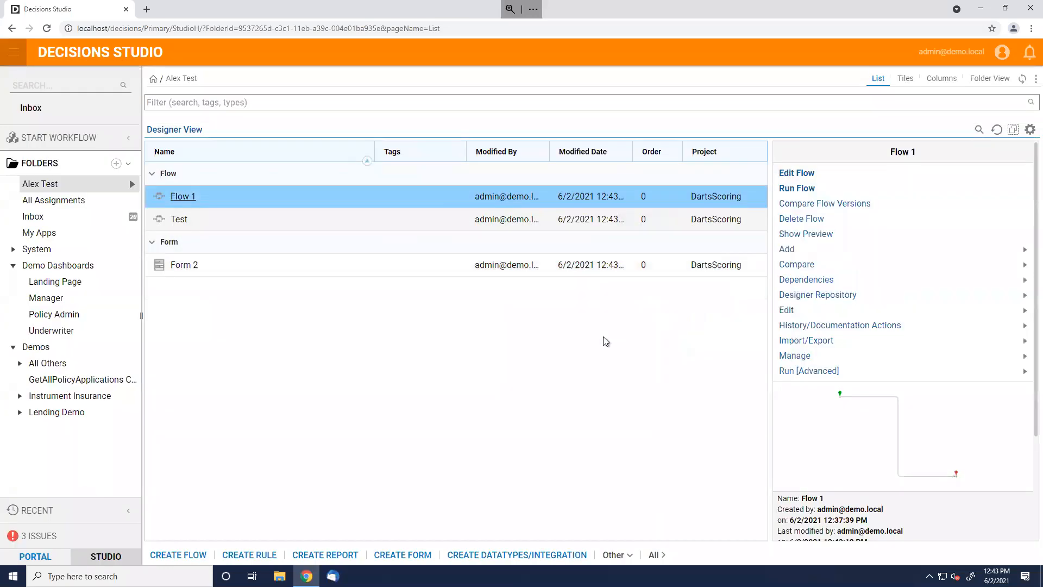
{"action": "left_click", "coordinate": [202, 555]}
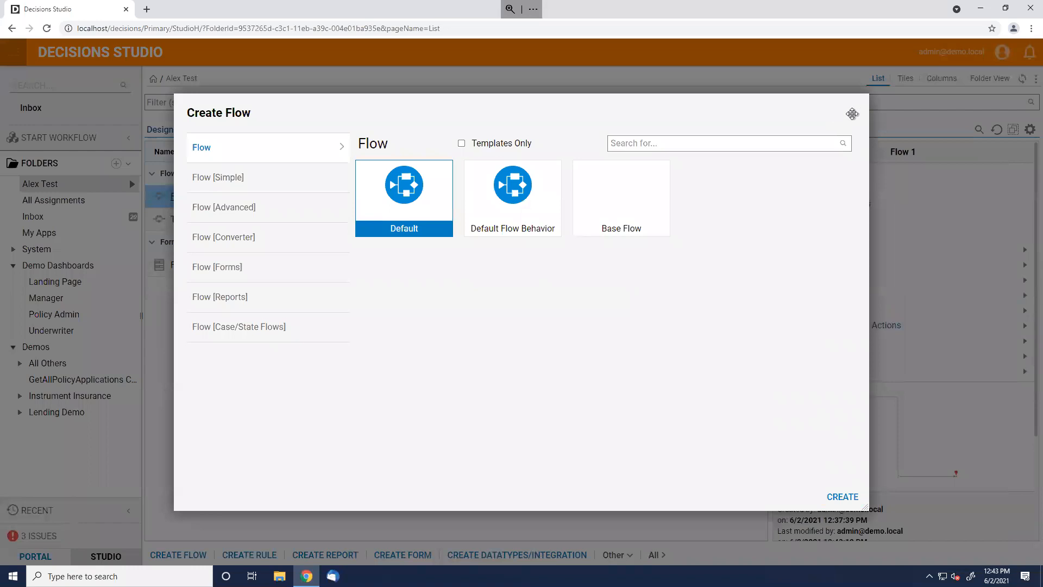
Cancel the new flow and create a form named Form 1 from the Basic CSS Form template
{"action": "left_click", "coordinate": [852, 114]}
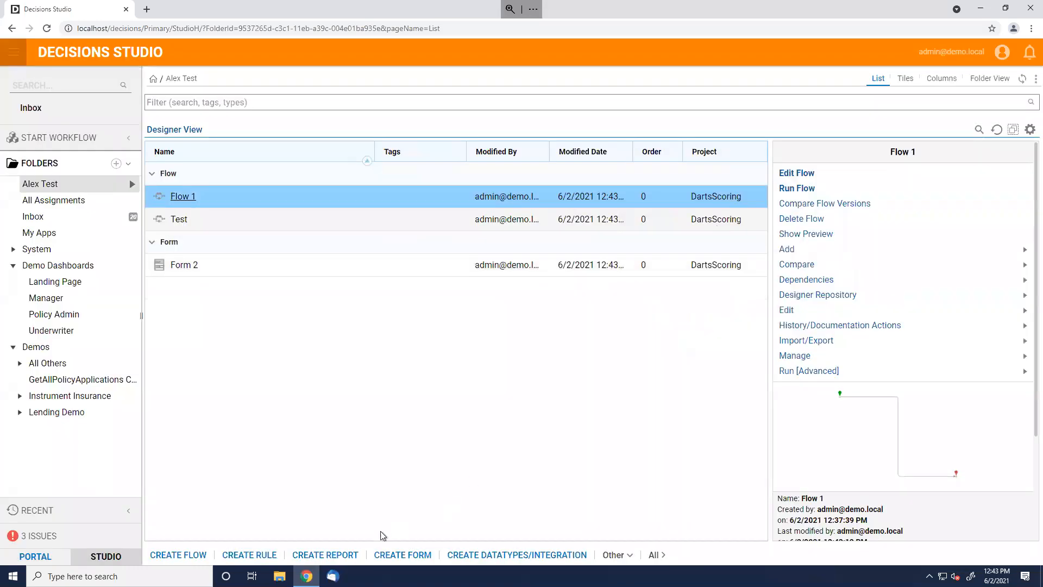
{"action": "left_click", "coordinate": [405, 562]}
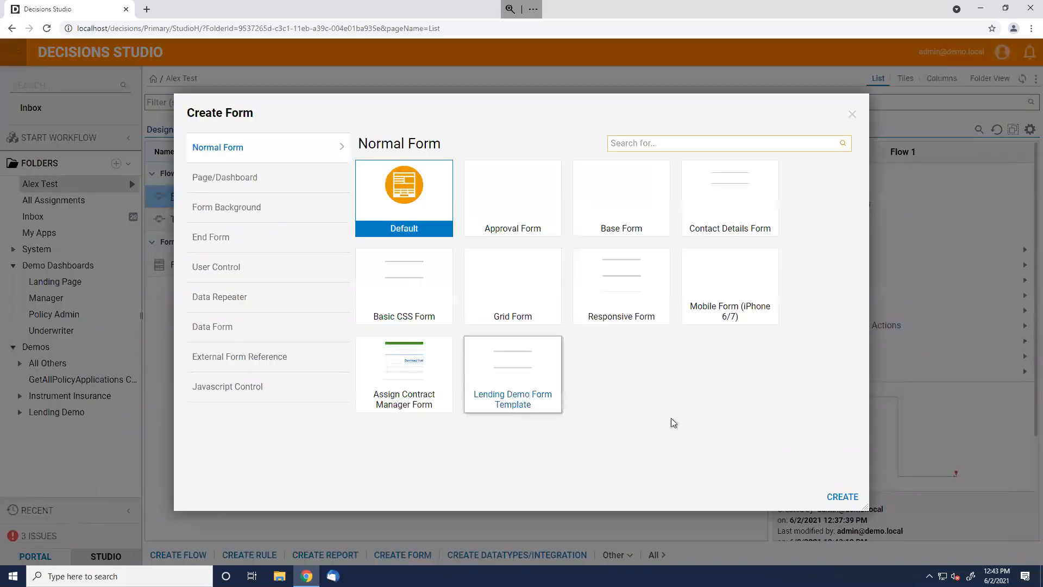
{"action": "left_click", "coordinate": [405, 288]}
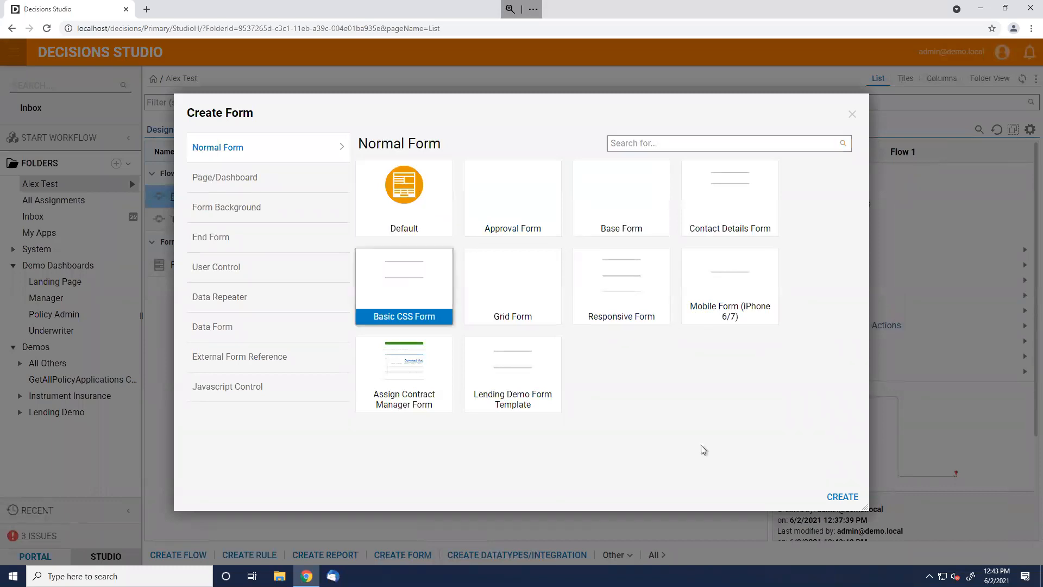
{"action": "left_click", "coordinate": [842, 497]}
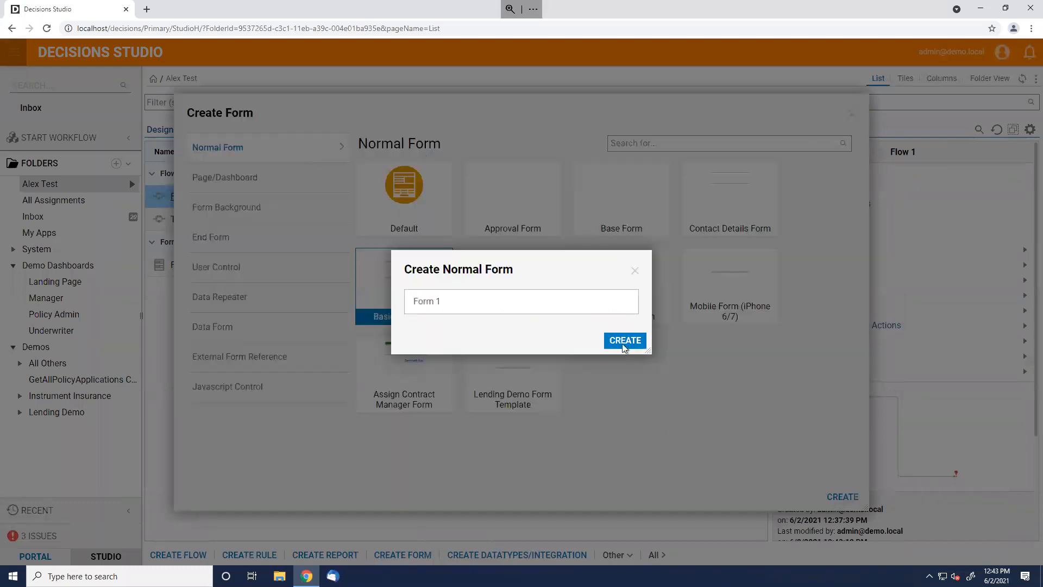
{"action": "left_click", "coordinate": [624, 344]}
{"action": "scroll", "coordinate": [926, 218], "scroll_direction": "down", "scroll_amount": 1}
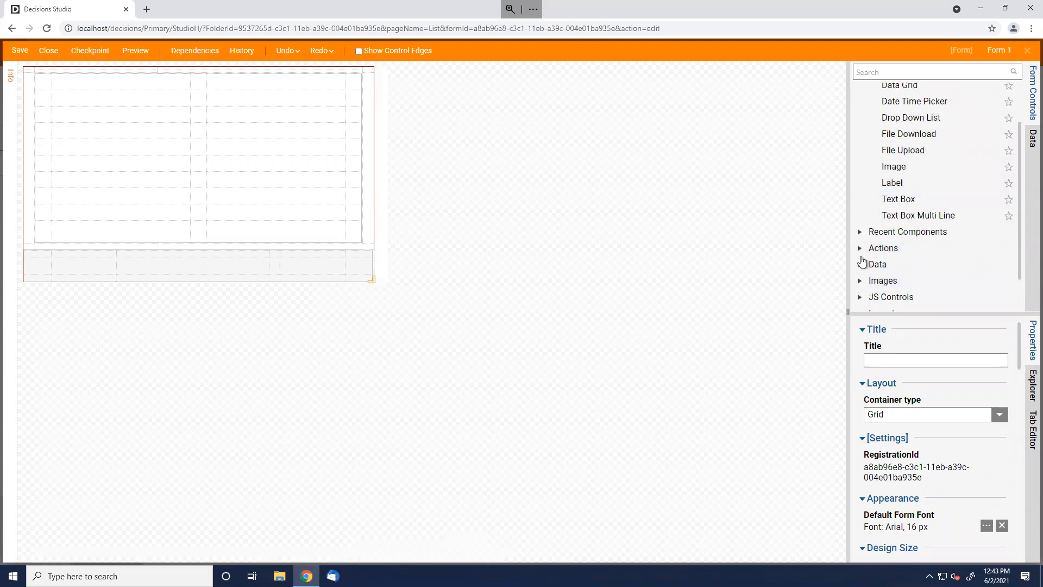
Place a Vertical Stack in the form grid and enlarge it by two columns and two rows
{"action": "scroll", "coordinate": [860, 260], "scroll_direction": "down", "scroll_amount": 1}
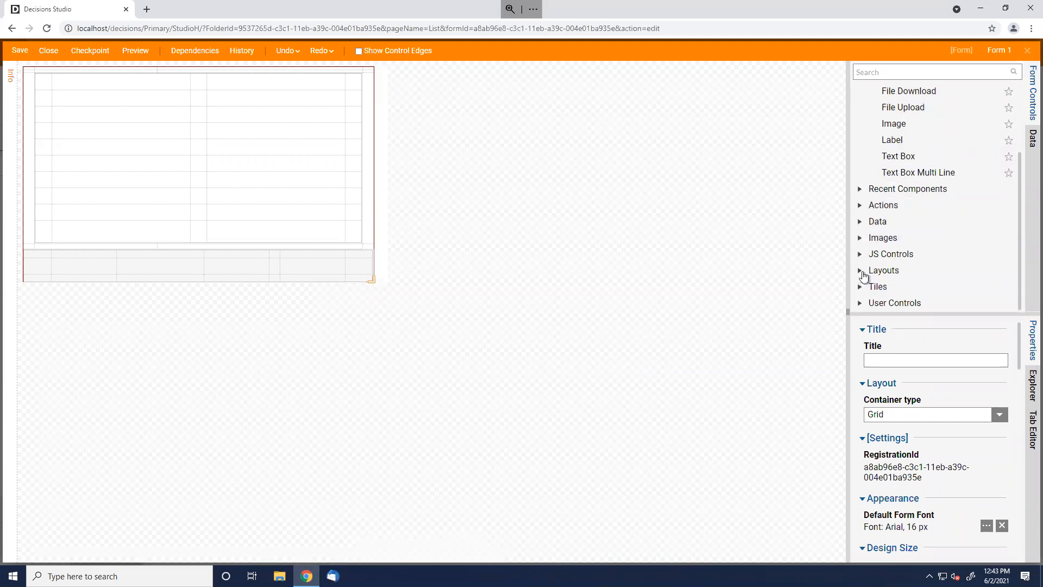
{"action": "left_click", "coordinate": [859, 272]}
{"action": "left_click_drag", "start_coordinate": [908, 302], "coordinate": [102, 110]}
{"action": "left_click", "coordinate": [191, 118]}
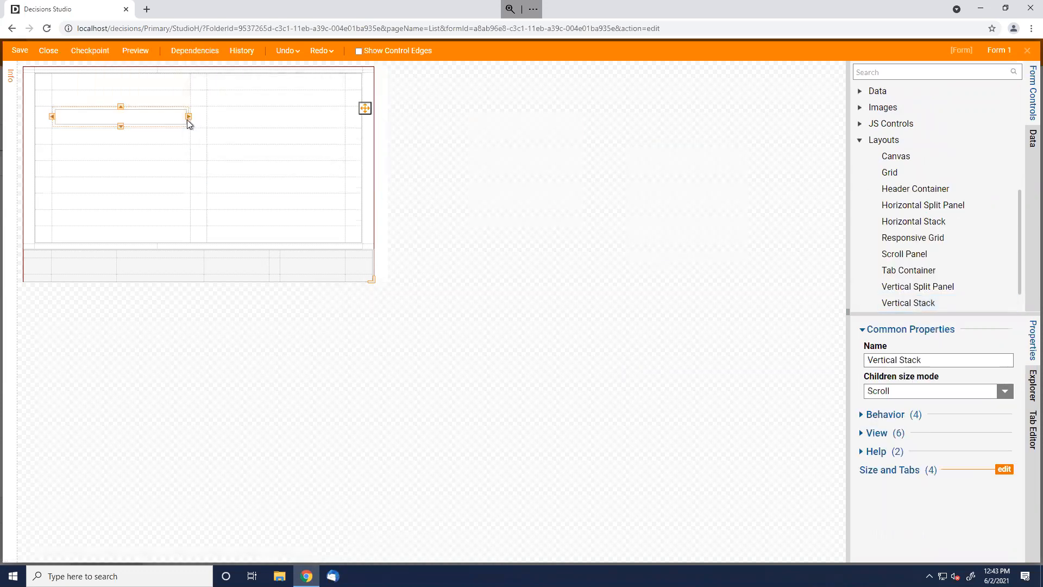
{"action": "left_click", "coordinate": [205, 111]}
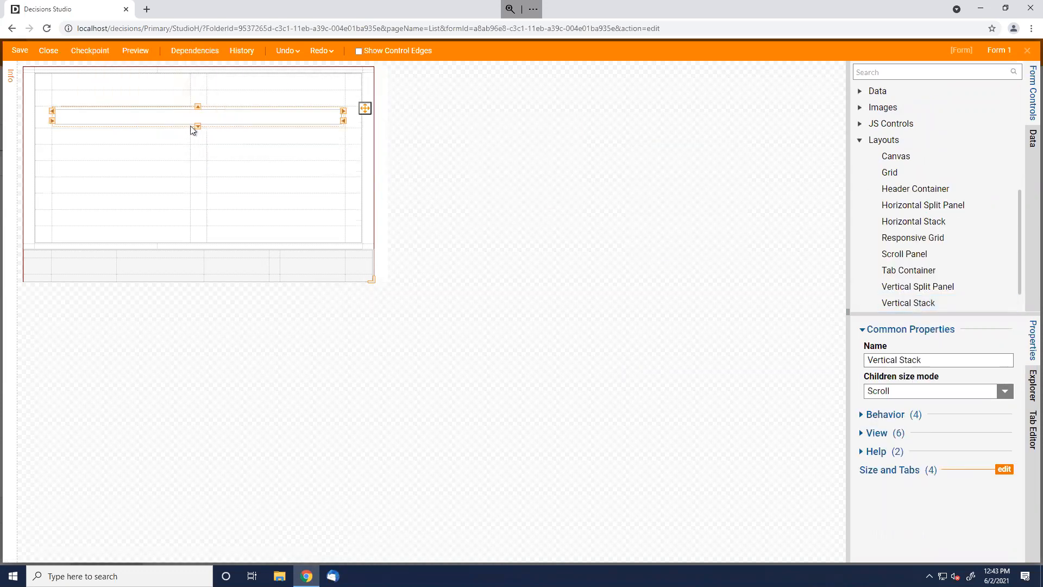
{"action": "left_click", "coordinate": [199, 126]}
{"action": "left_click", "coordinate": [192, 144]}
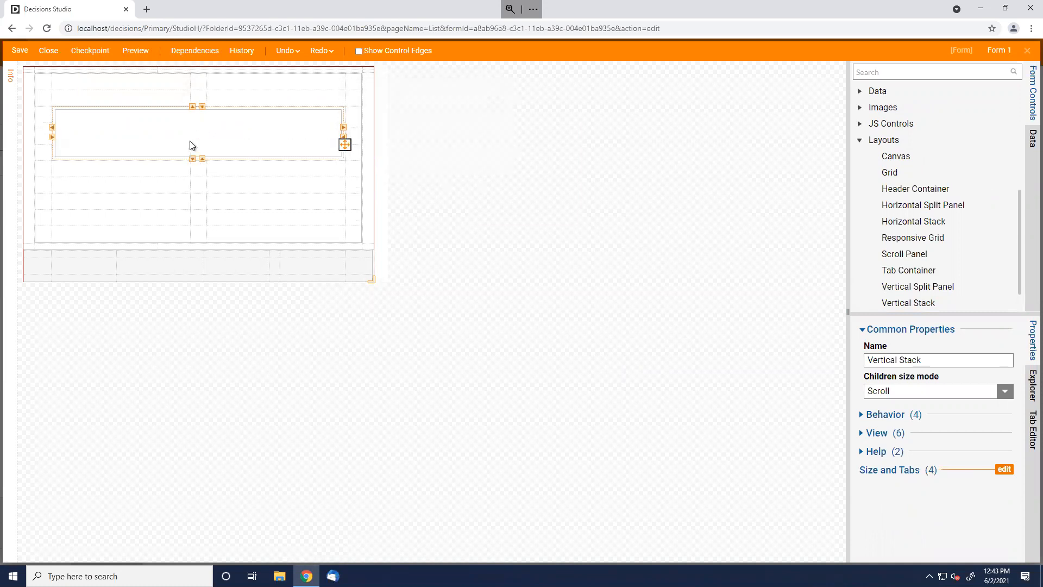
Add two Buttons into the vertical stack and a third Button onto the form
{"action": "scroll", "coordinate": [929, 270], "scroll_direction": "up", "scroll_amount": 5}
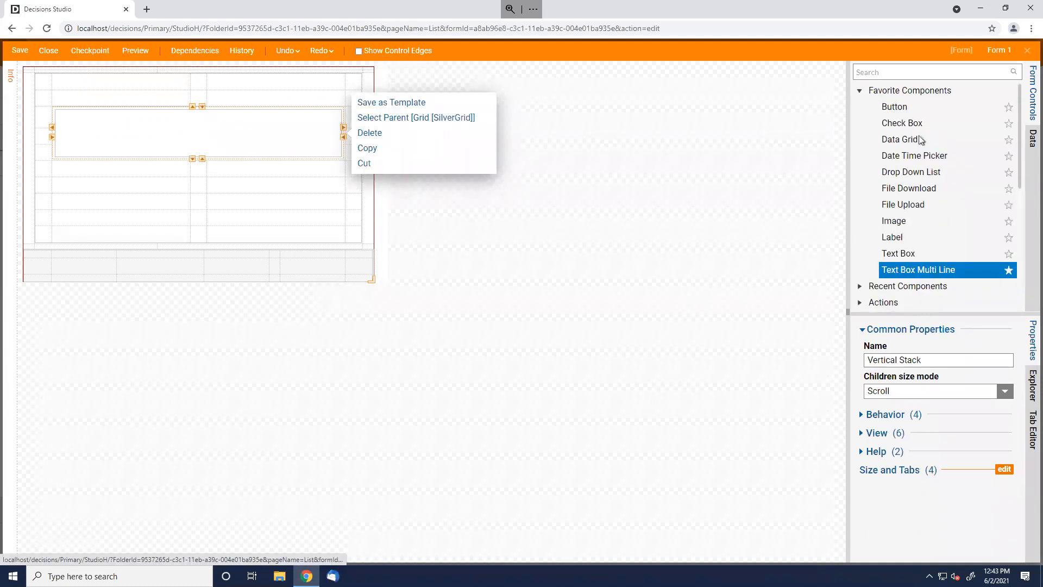
{"action": "left_click_drag", "start_coordinate": [895, 106], "coordinate": [191, 128]}
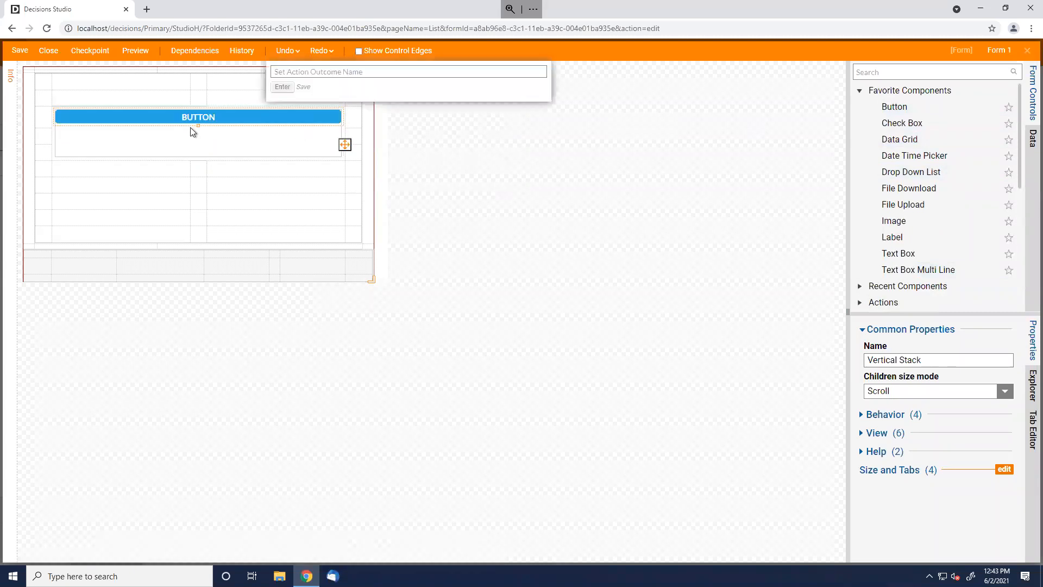
{"action": "left_click_drag", "start_coordinate": [895, 107], "coordinate": [255, 145]}
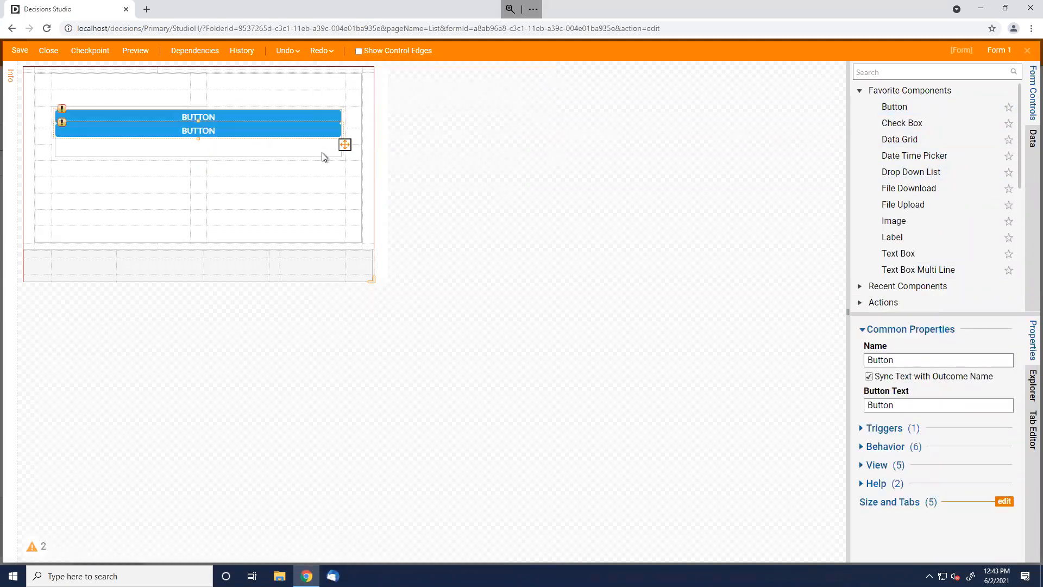
{"action": "left_click_drag", "start_coordinate": [884, 106], "coordinate": [249, 198]}
{"action": "left_click", "coordinate": [556, 351]}
Select the separate third button in the lower grid cell
{"action": "left_click", "coordinate": [175, 148]}
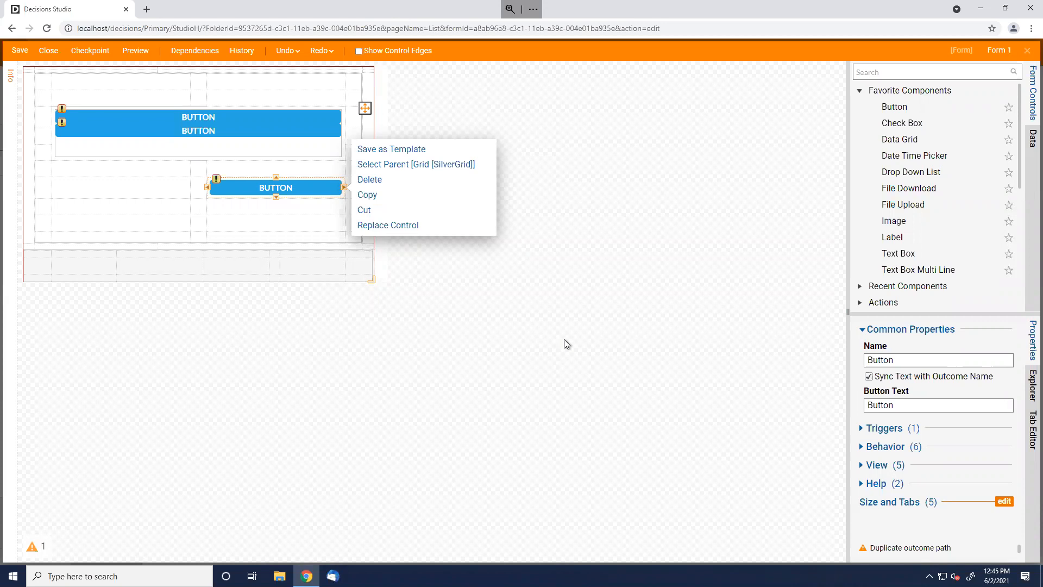
Review the Grid container's Grid Setup, then close the form designer
{"action": "mouse_move", "coordinate": [848, 1]}
{"action": "left_click", "coordinate": [568, 196]}
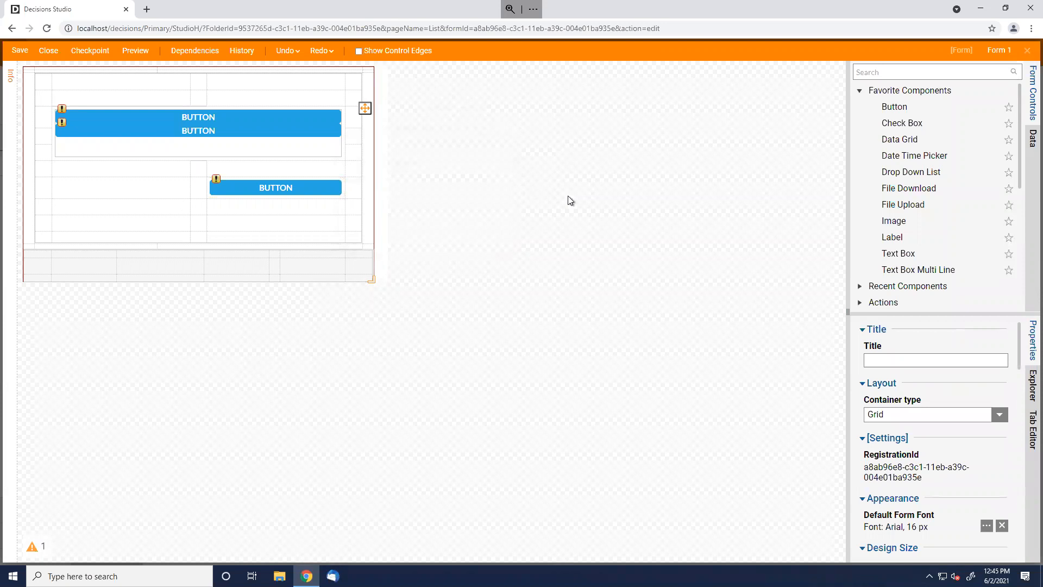
{"action": "left_click", "coordinate": [369, 237]}
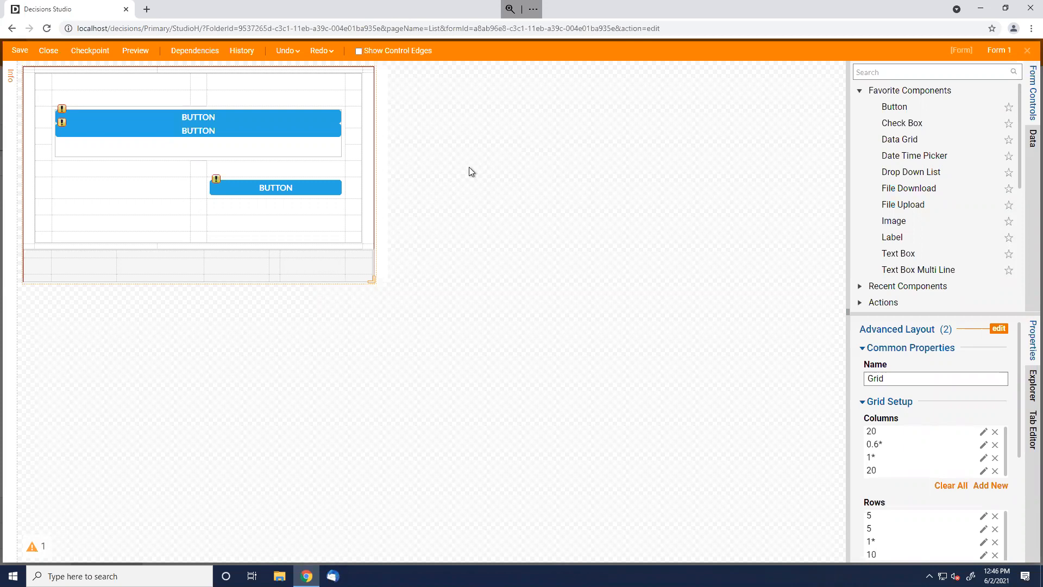
{"action": "scroll", "coordinate": [944, 185], "scroll_direction": "down", "scroll_amount": 3}
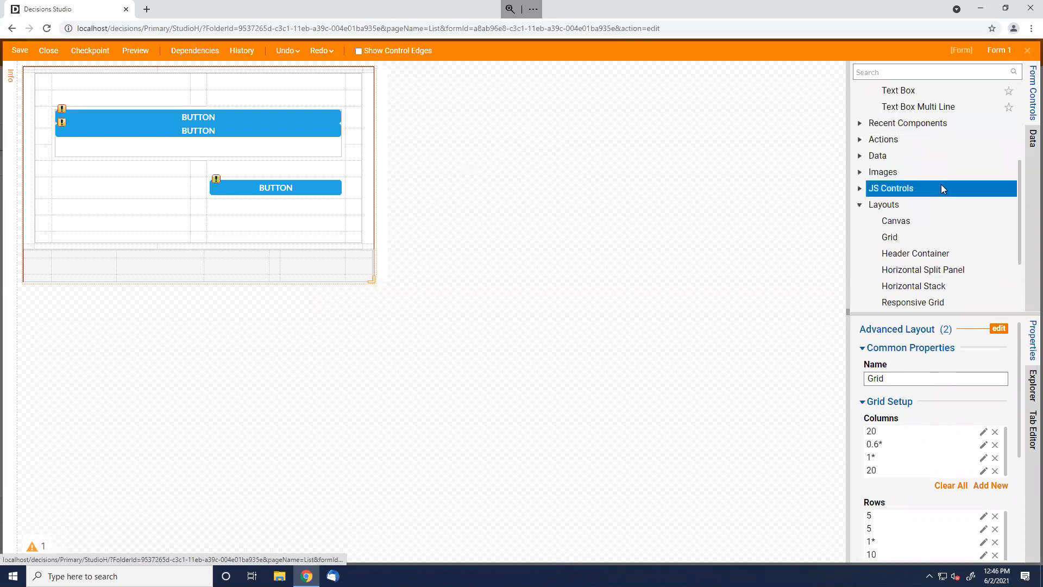
{"action": "scroll", "coordinate": [942, 189], "scroll_direction": "down", "scroll_amount": 2}
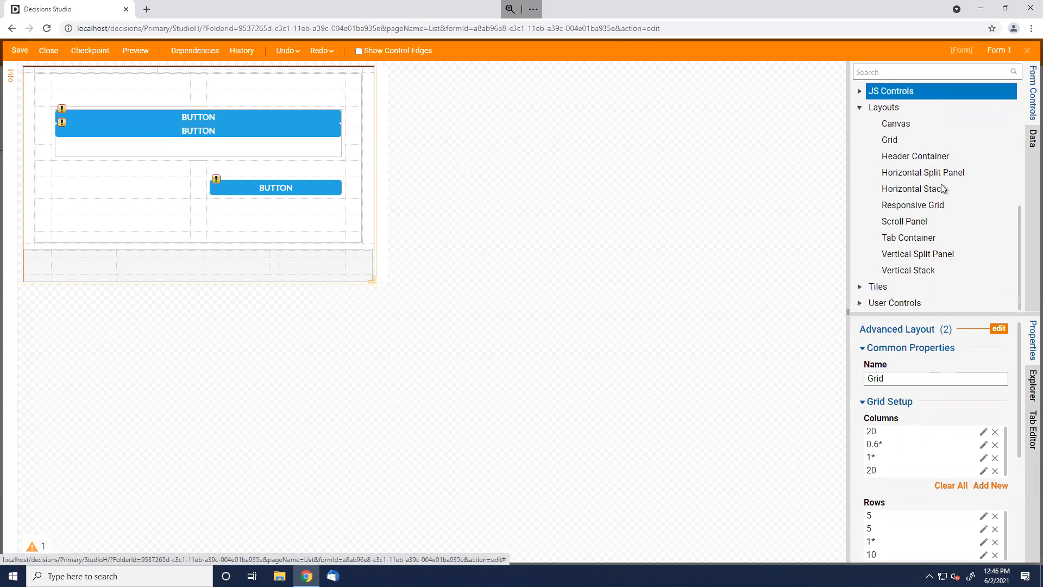
{"action": "scroll", "coordinate": [943, 188], "scroll_direction": "up", "scroll_amount": 5}
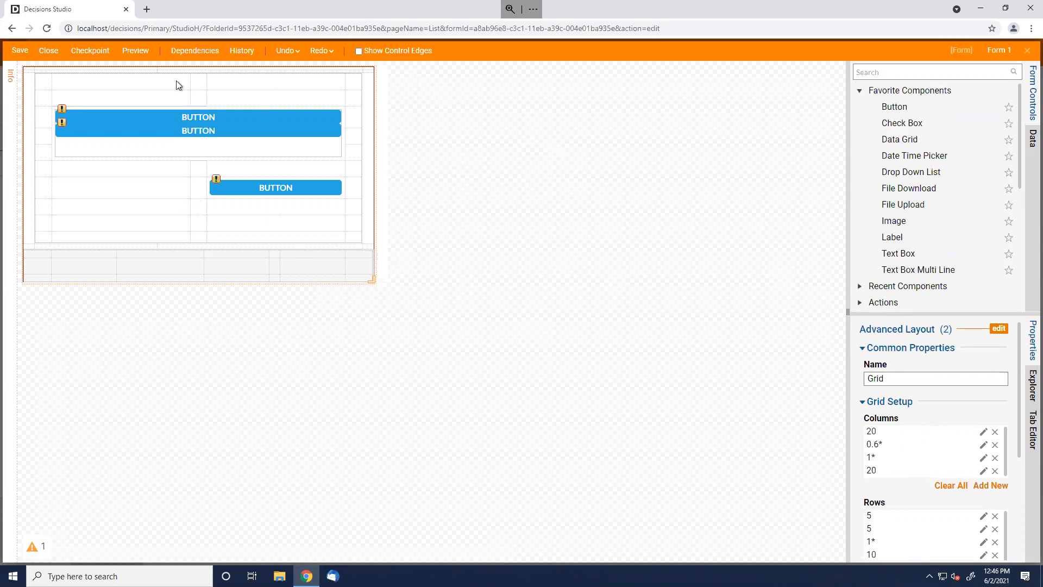
{"action": "left_click", "coordinate": [54, 51]}
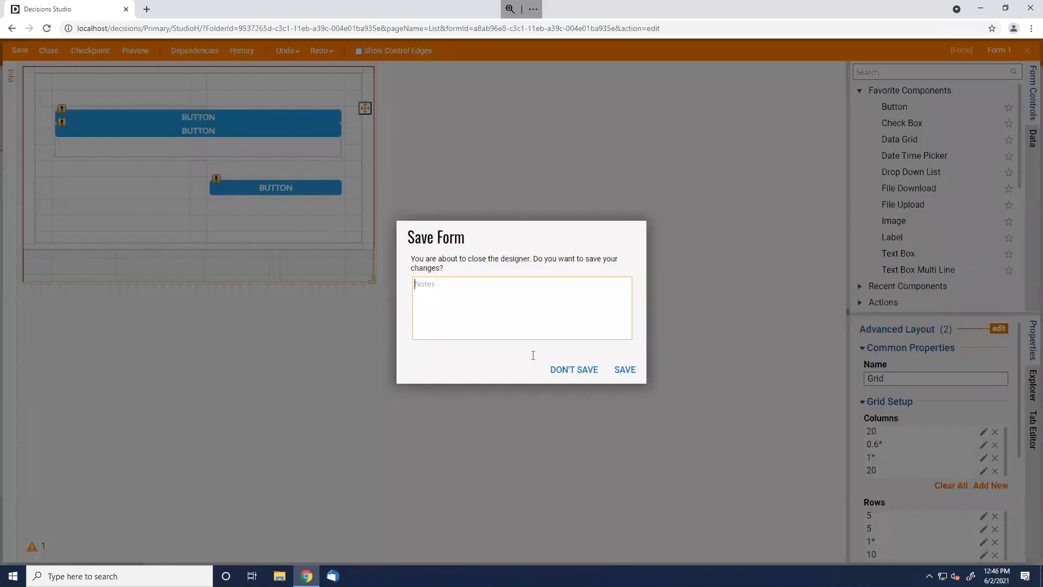
Discard Form 1's changes, delete Form 1 from the folder, and select Form 2
{"action": "left_click", "coordinate": [574, 372]}
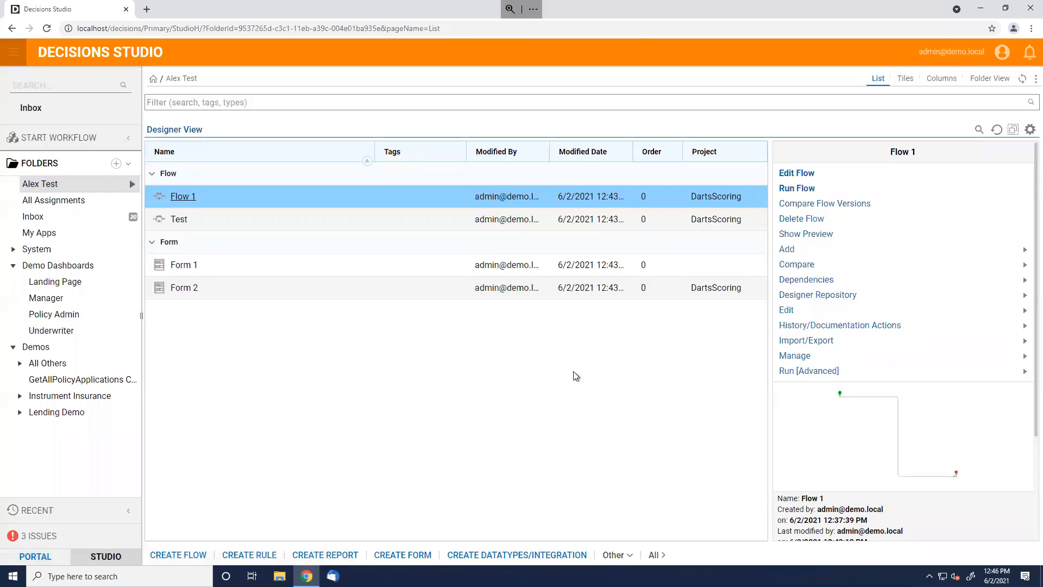
{"action": "left_click", "coordinate": [551, 265]}
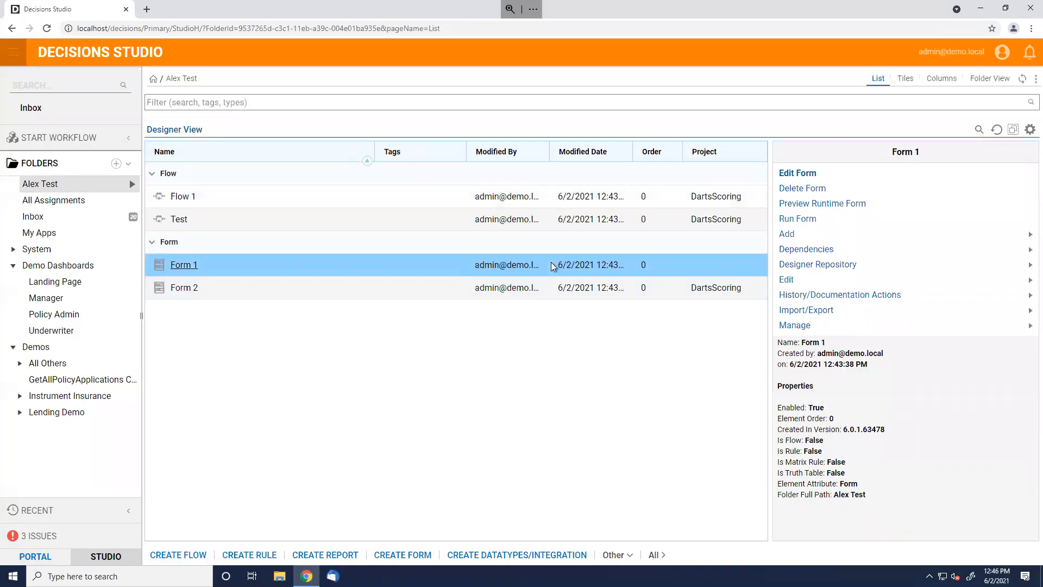
{"action": "right_click", "coordinate": [551, 262]}
{"action": "left_click", "coordinate": [602, 199]}
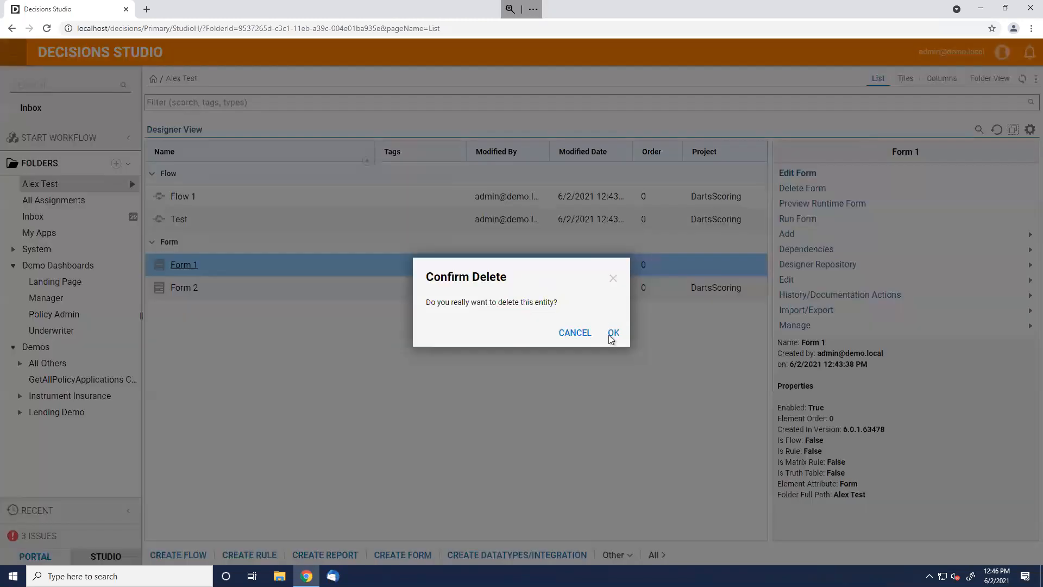
{"action": "left_click", "coordinate": [617, 338]}
{"action": "left_click", "coordinate": [588, 263]}
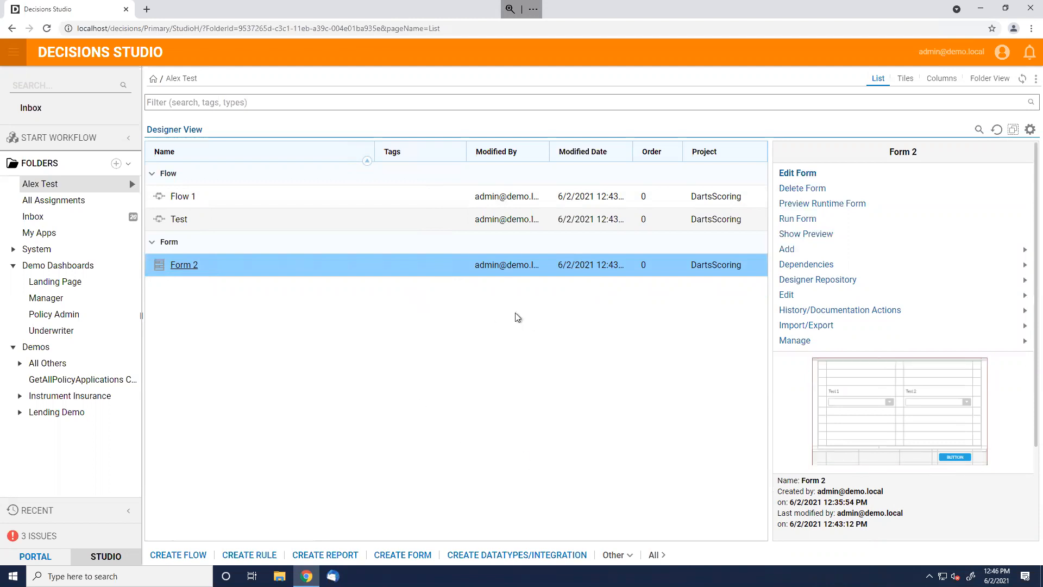
Export Alex Test as new project 'Alex Test' with the Simple Blue CSS dependency, downloading the zip
{"action": "right_click", "coordinate": [73, 187]}
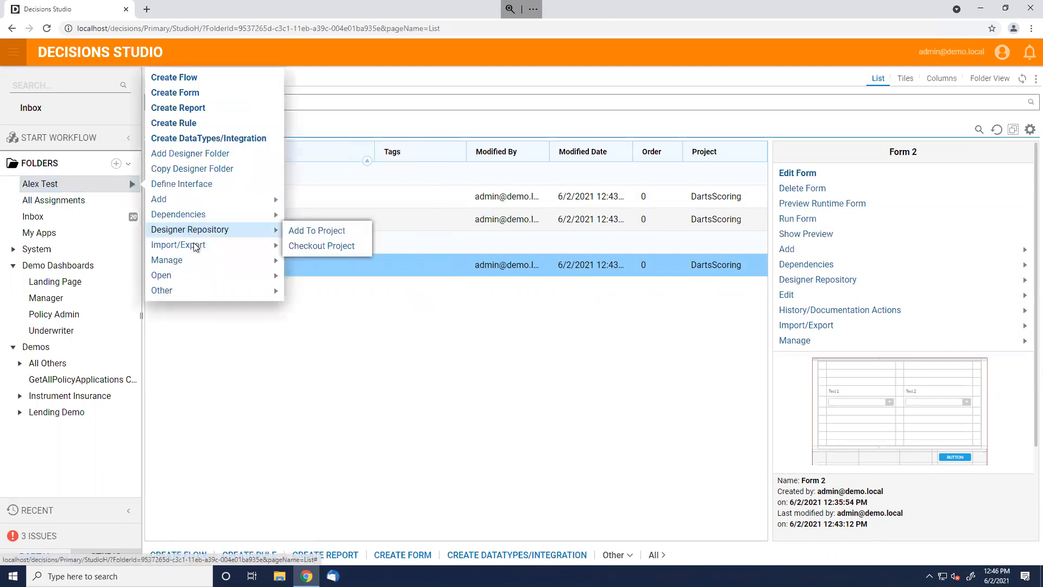
{"action": "mouse_move", "coordinate": [195, 247]}
{"action": "left_click", "coordinate": [319, 273]}
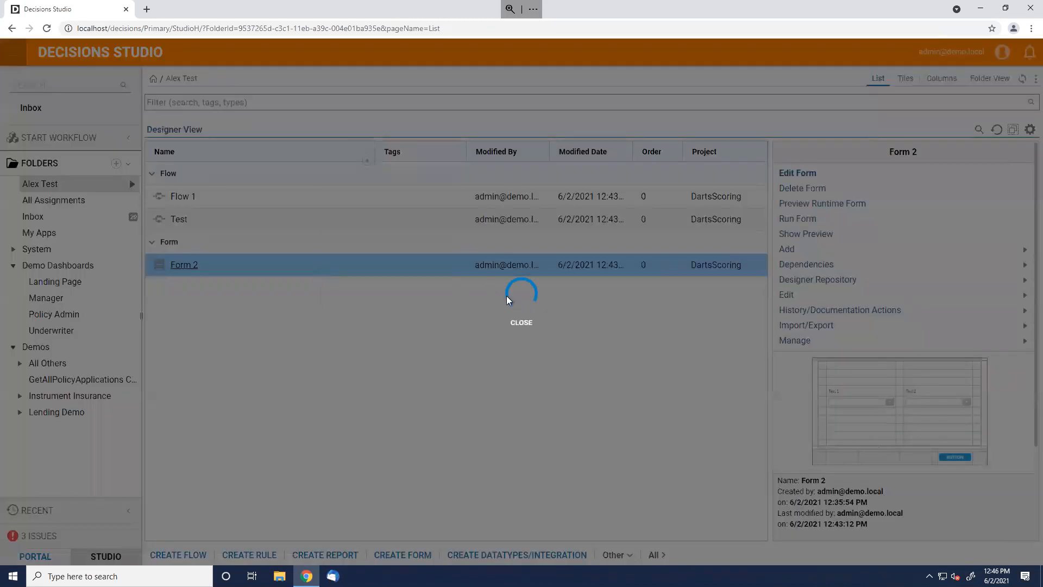
{"action": "left_click", "coordinate": [505, 385]}
{"action": "type", "text": "Alex Test"}
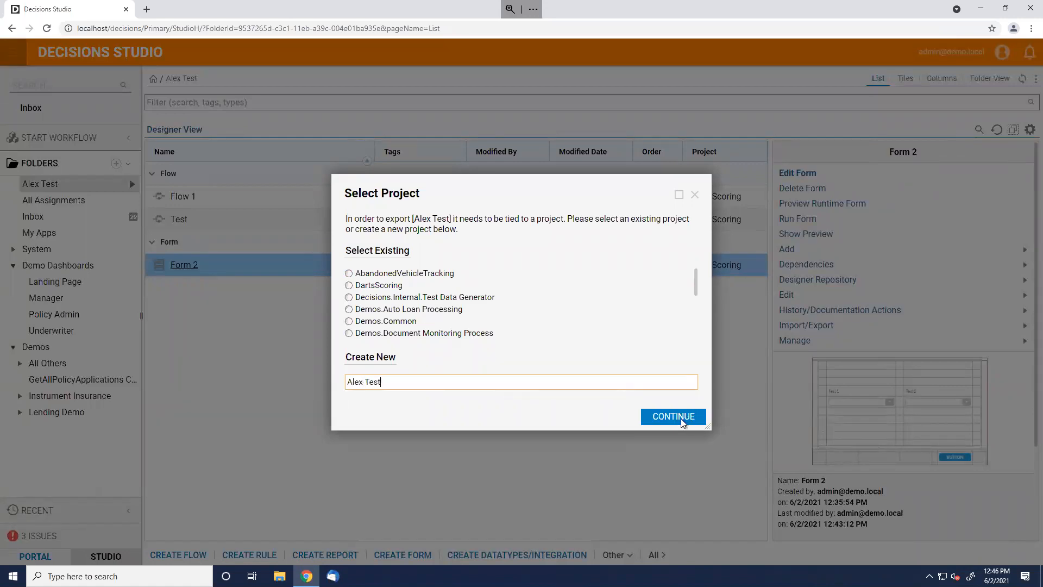
{"action": "left_click", "coordinate": [680, 419]}
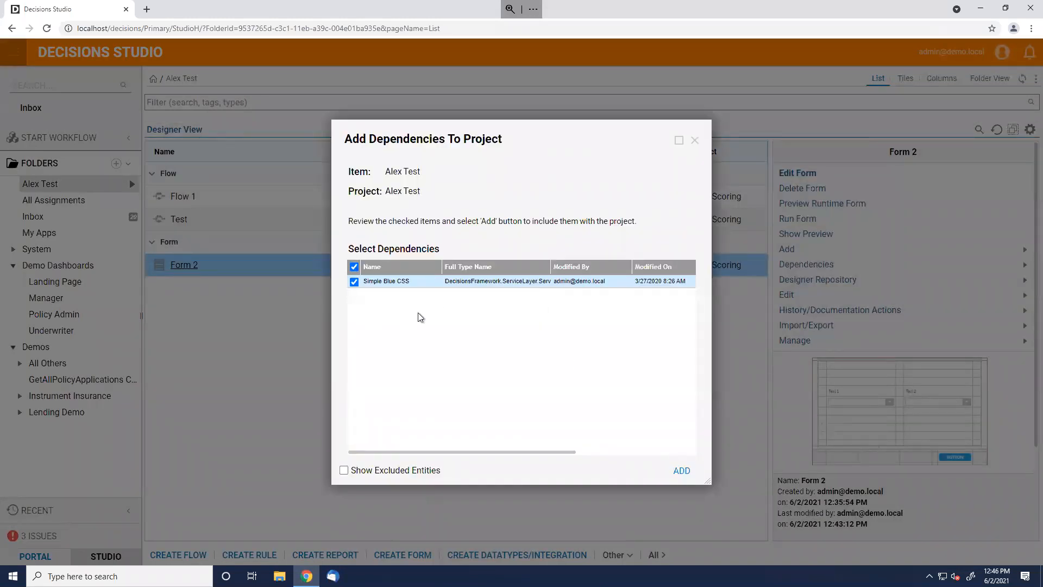
{"action": "left_click", "coordinate": [684, 476]}
{"action": "left_click", "coordinate": [520, 348]}
Show the downloaded zip in its folder and copy the file
{"action": "left_click", "coordinate": [119, 547]}
{"action": "left_click", "coordinate": [138, 515]}
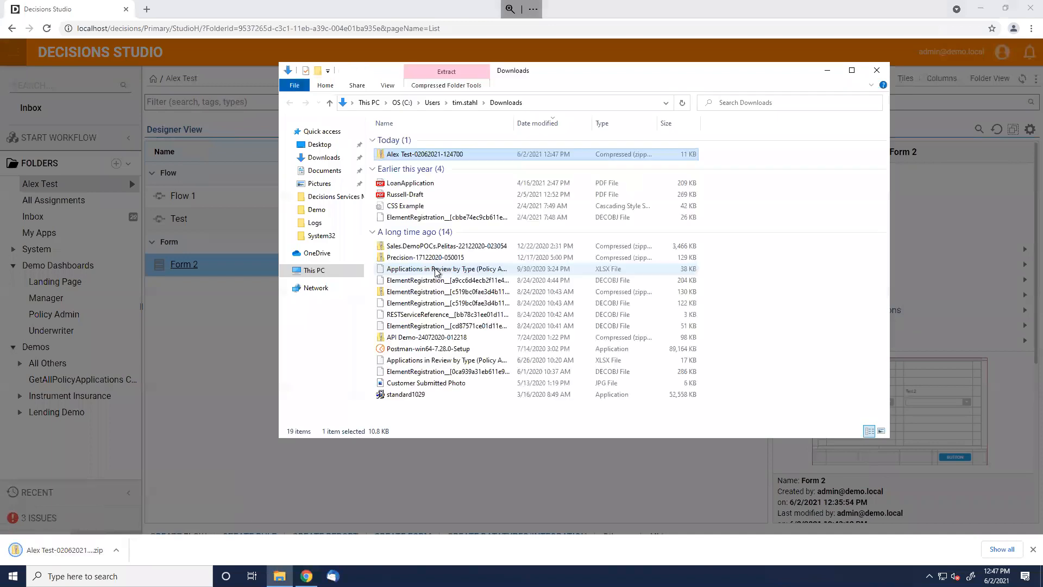
{"action": "right_click", "coordinate": [447, 156]}
{"action": "left_click", "coordinate": [345, 333]}
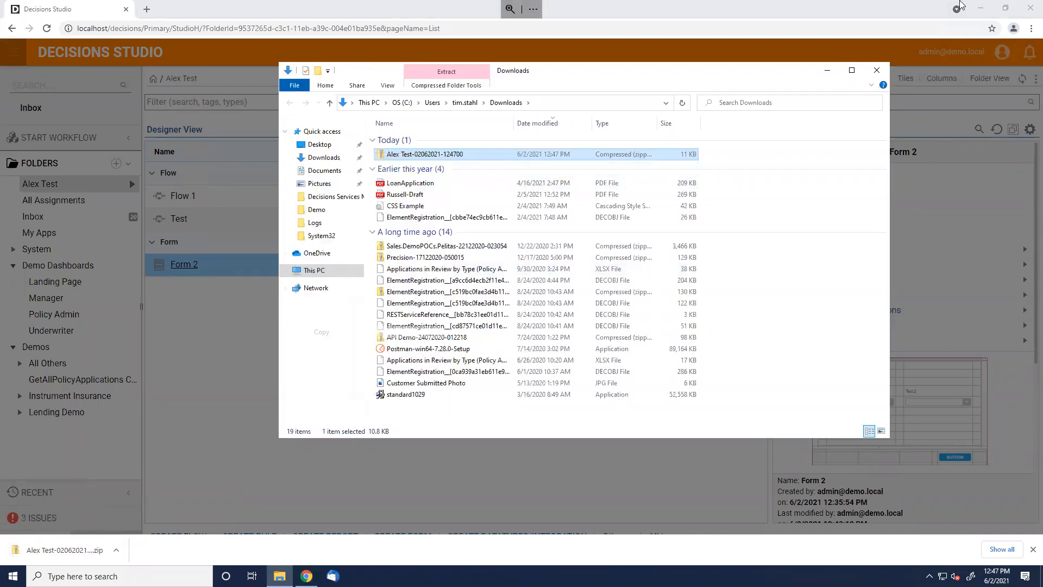
{"action": "left_click", "coordinate": [981, 8]}
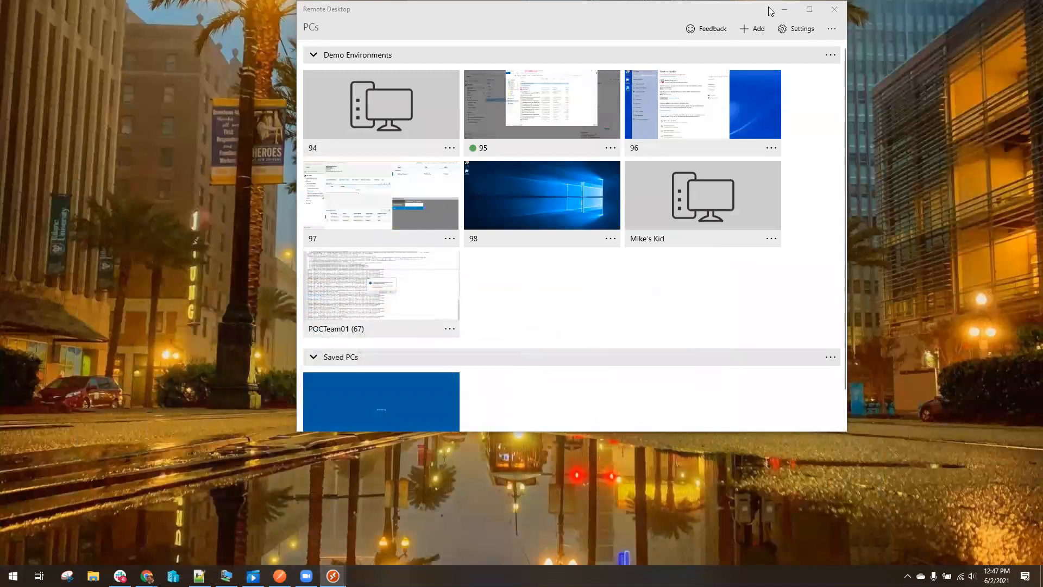
Minimize the Remote Desktop window and check File Explorer's pinned and frequent folders
{"action": "left_click", "coordinate": [784, 9]}
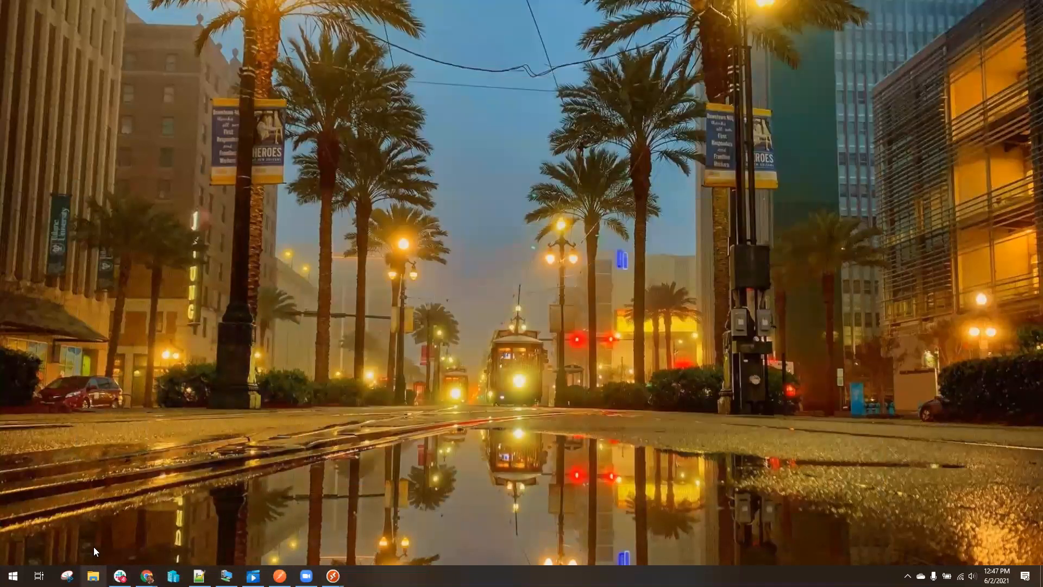
{"action": "right_click", "coordinate": [94, 576]}
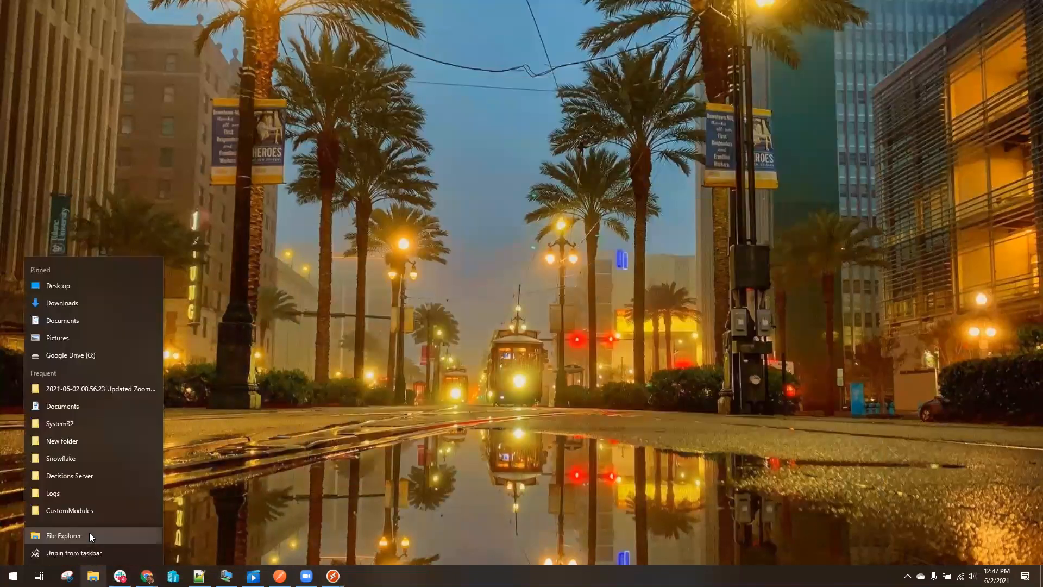
{"action": "left_click", "coordinate": [344, 326]}
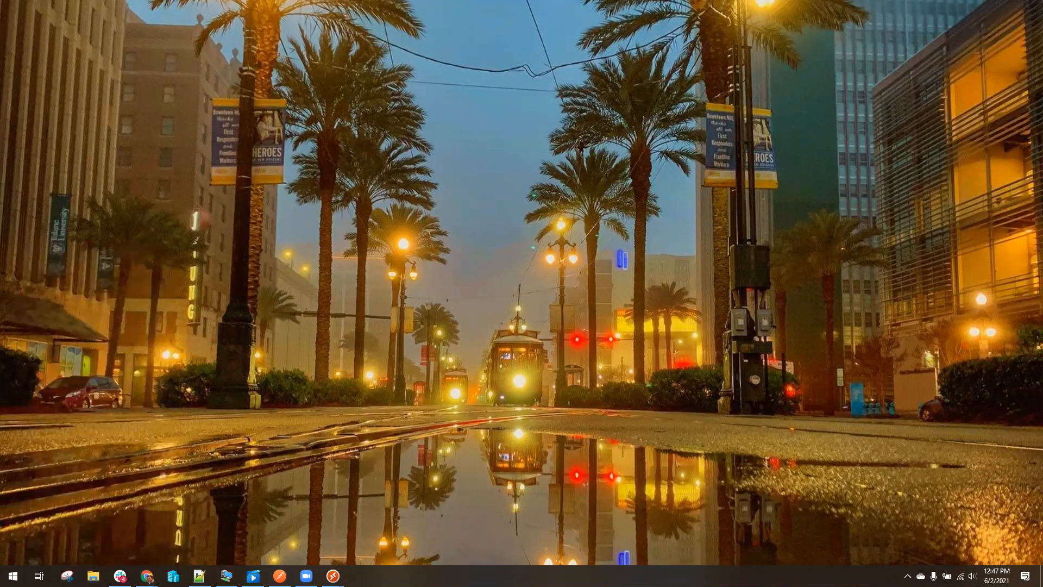